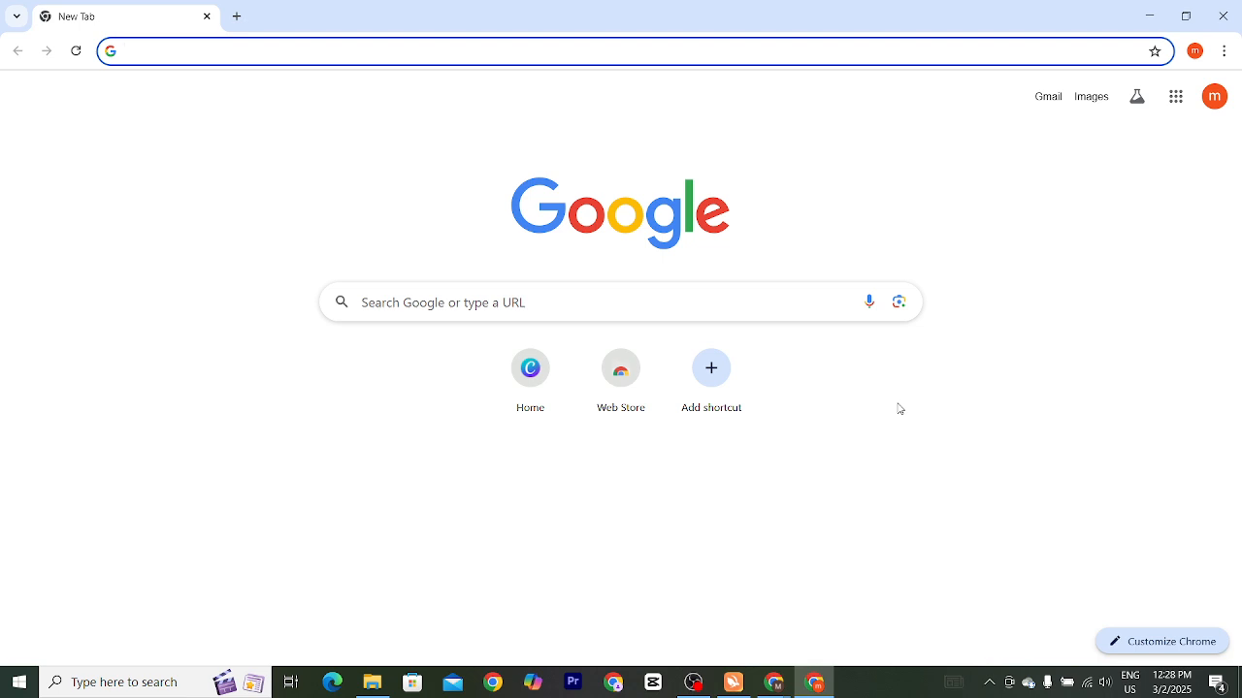
Go to merchants.google.com and begin creating a Merchant Center account with Get started.
text(ma)
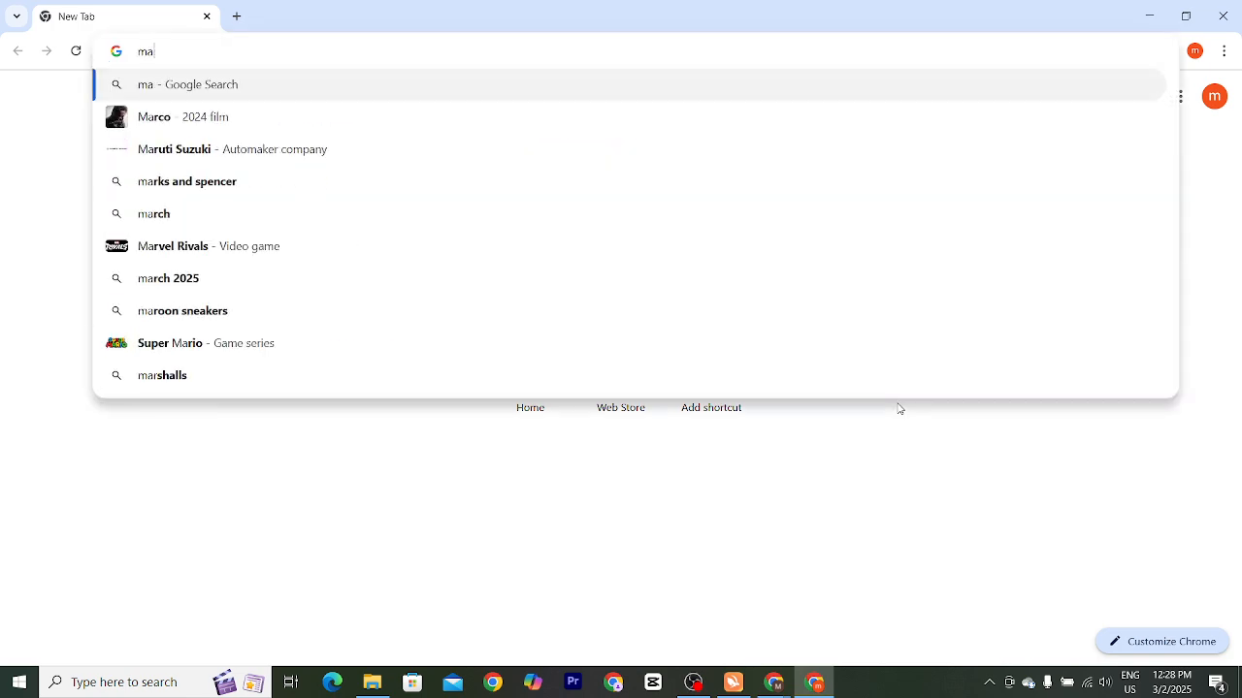
key(BackSpace)
text(erchants.google.co)
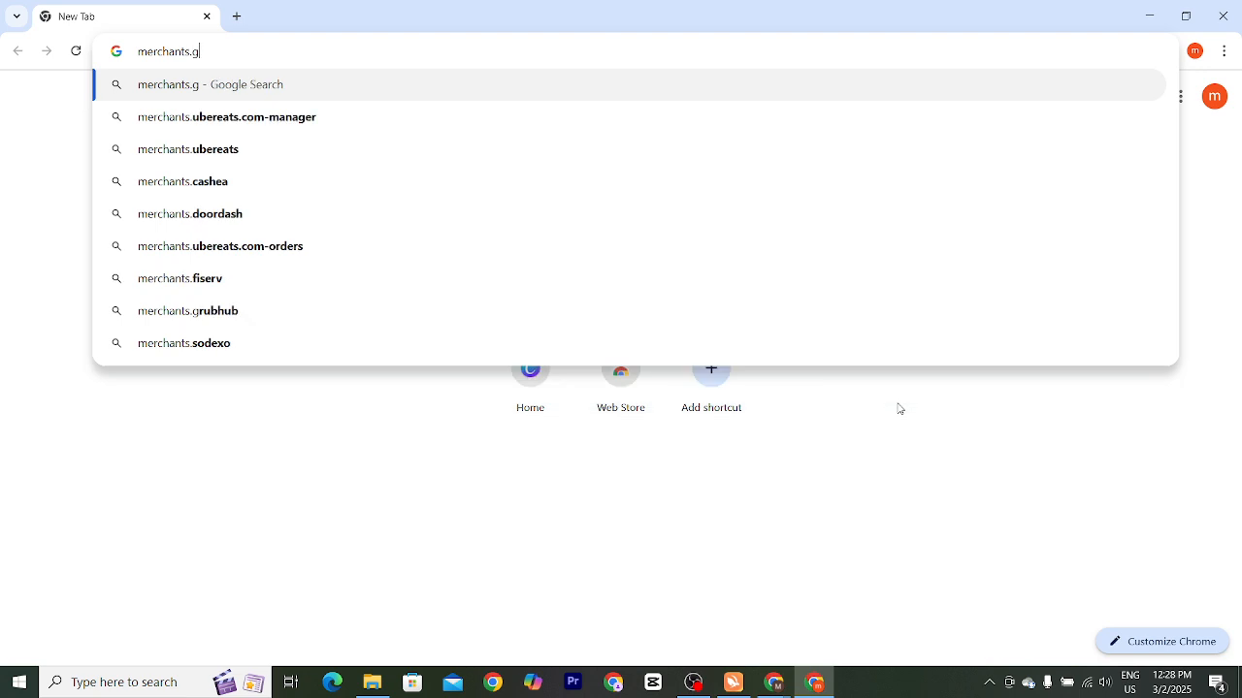
text(m)
key(Return)
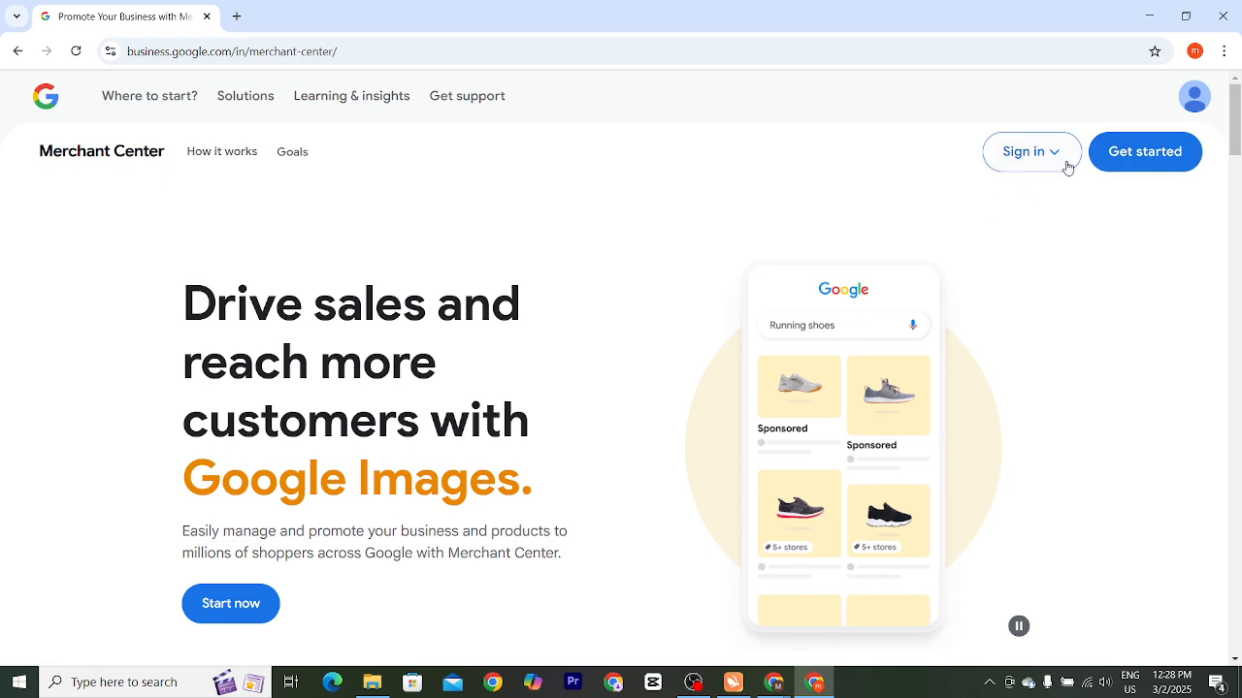
click(1154, 155)
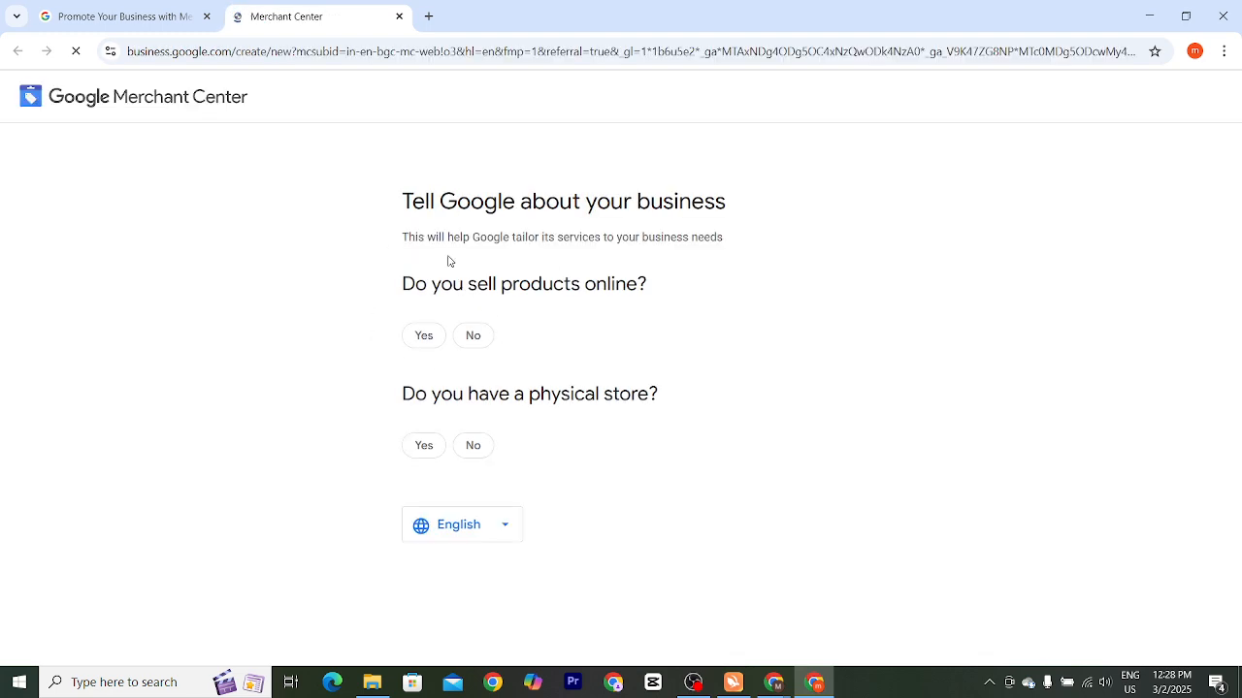
Answer Yes to 'Do you sell products online?' in the sign-up form.
drag(402, 201, 728, 208)
click(807, 226)
drag(408, 295, 666, 295)
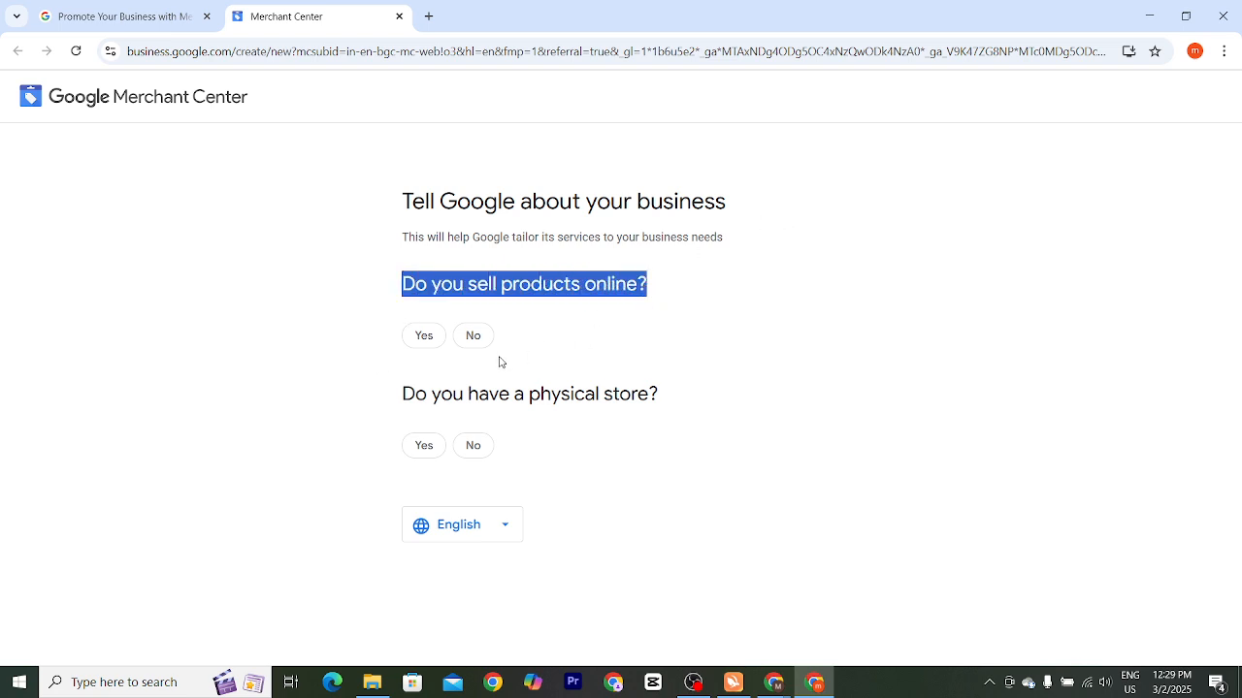
click(428, 337)
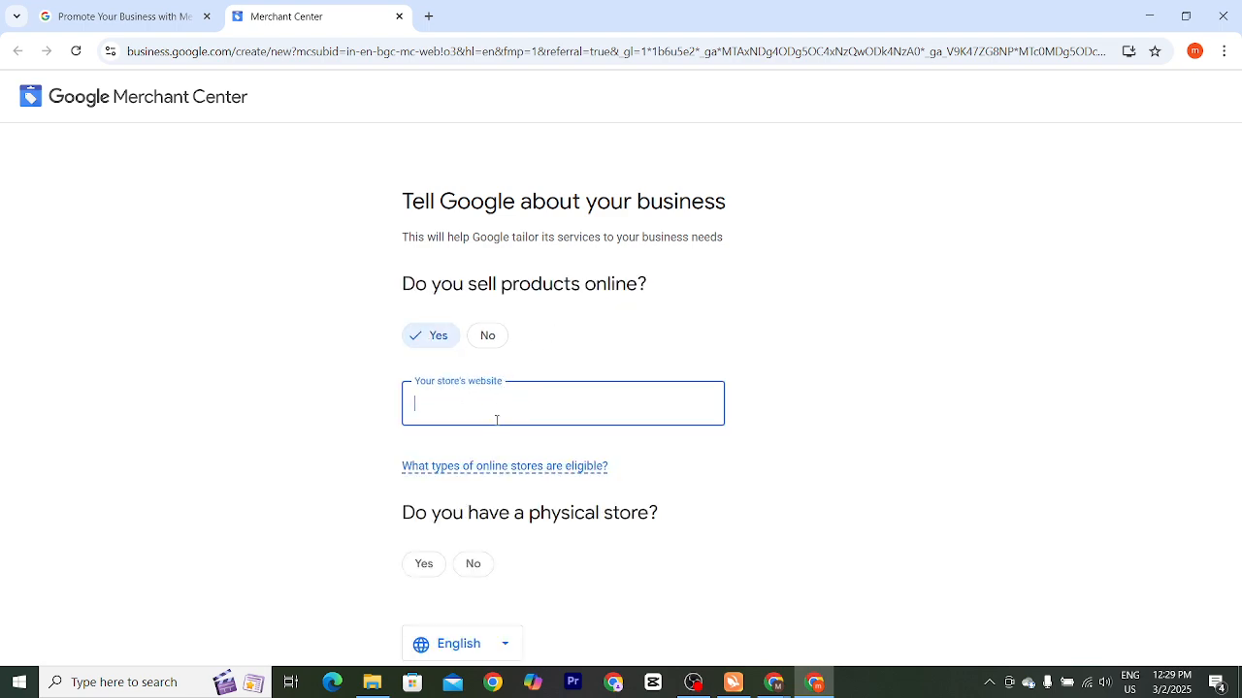
Open and close a scratch tab, then switch to another open window.
click(428, 16)
text(kave)
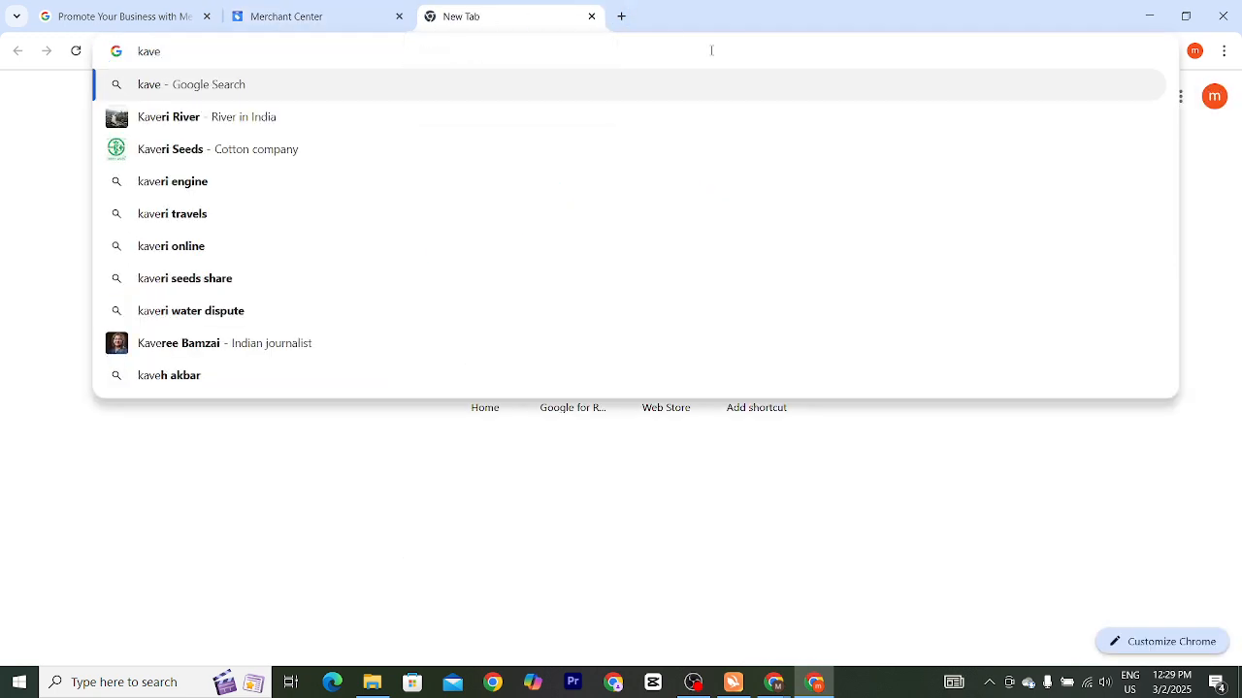
click(591, 16)
key(alt+Tab)
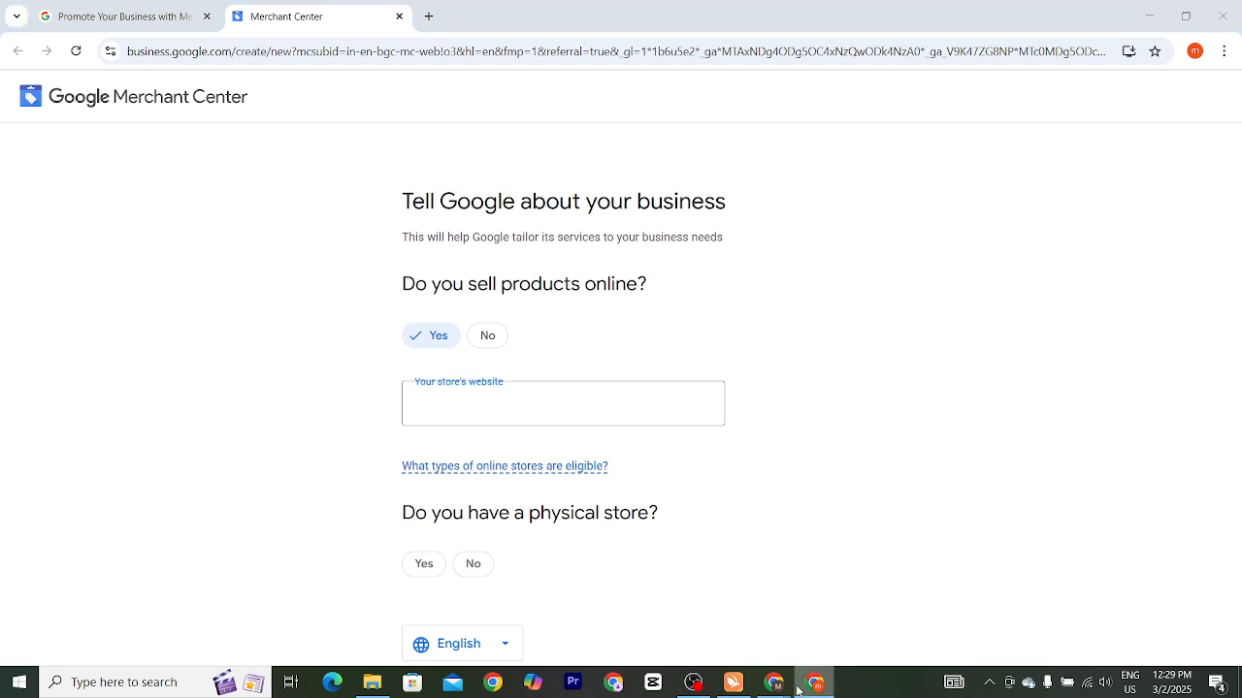
key(Tab)
key(Tab)
key(Tab)
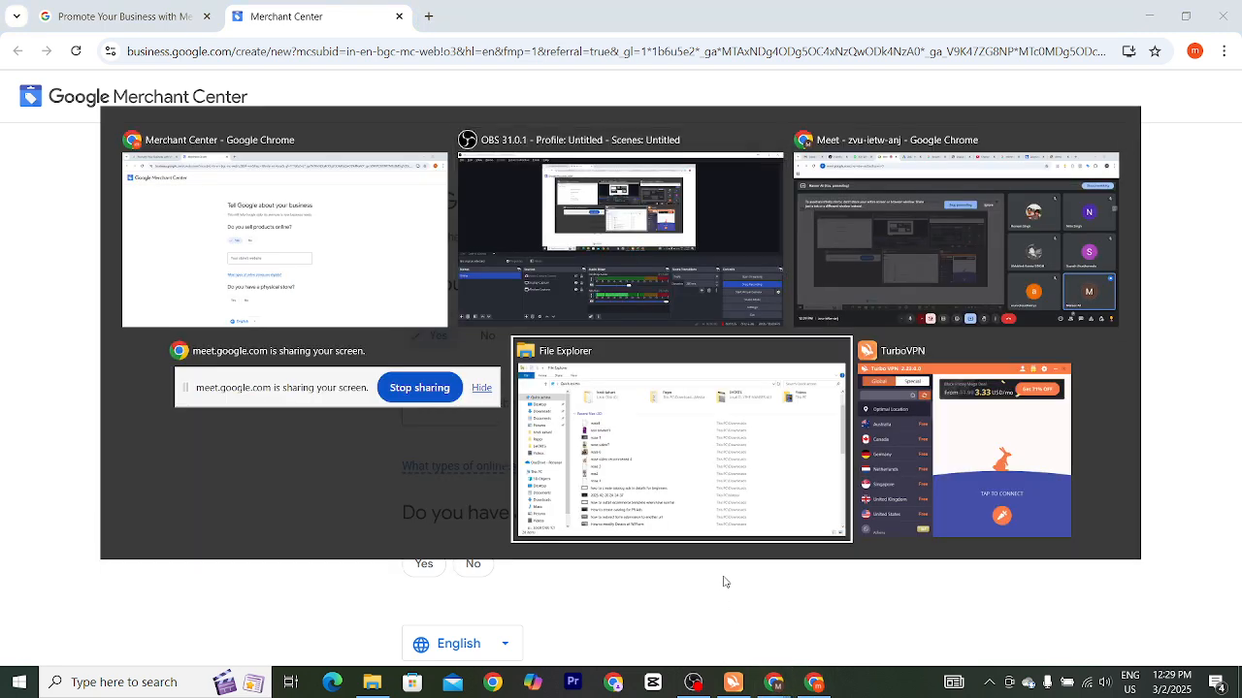
click(847, 233)
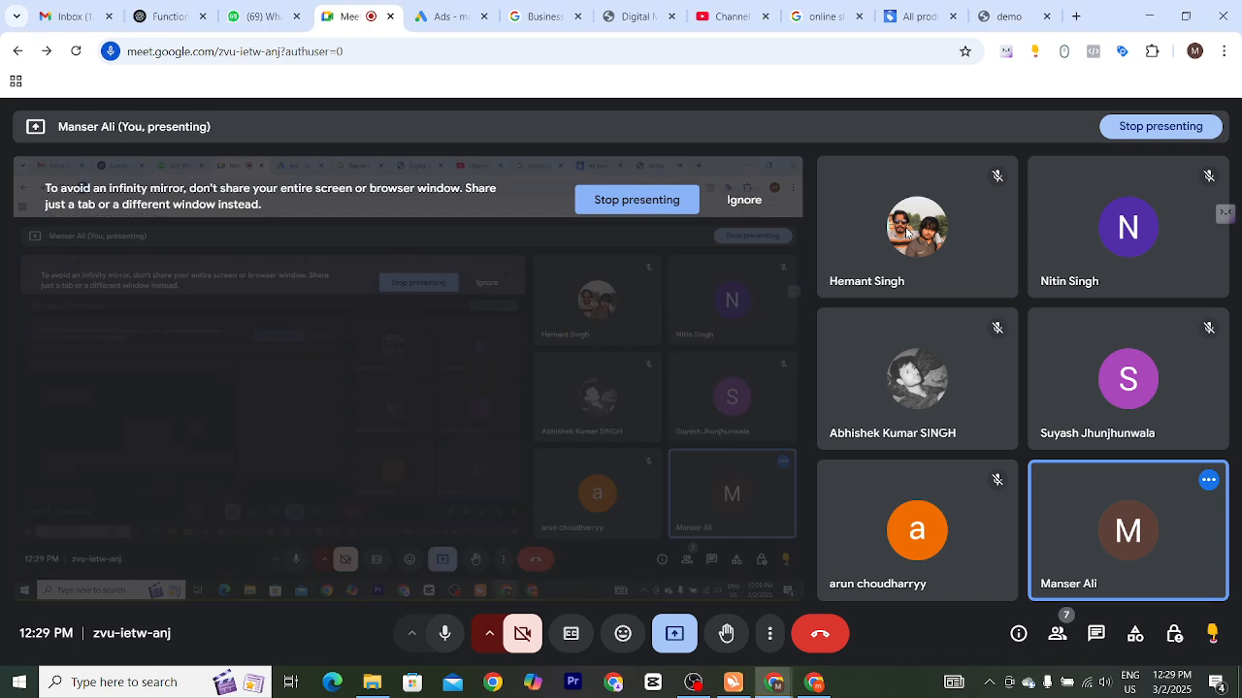
click(999, 17)
scroll(463, 203, up, 3)
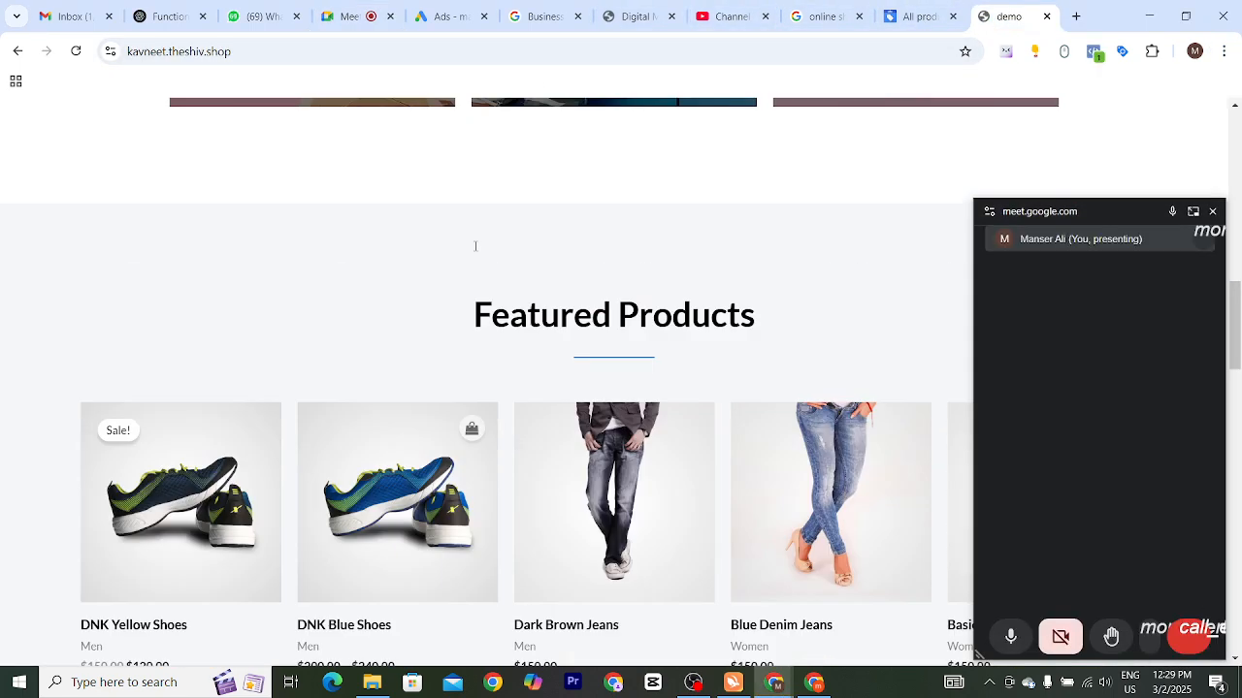
click(254, 54)
key(ctrl+c)
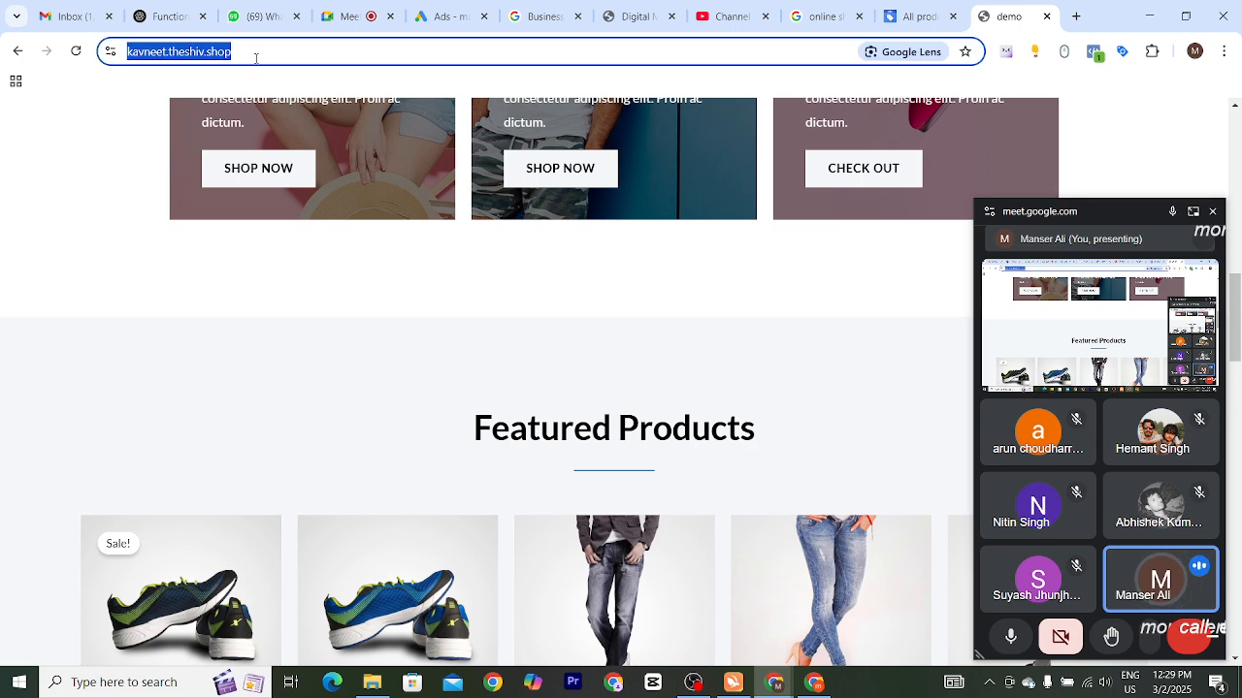
key(alt+Tab)
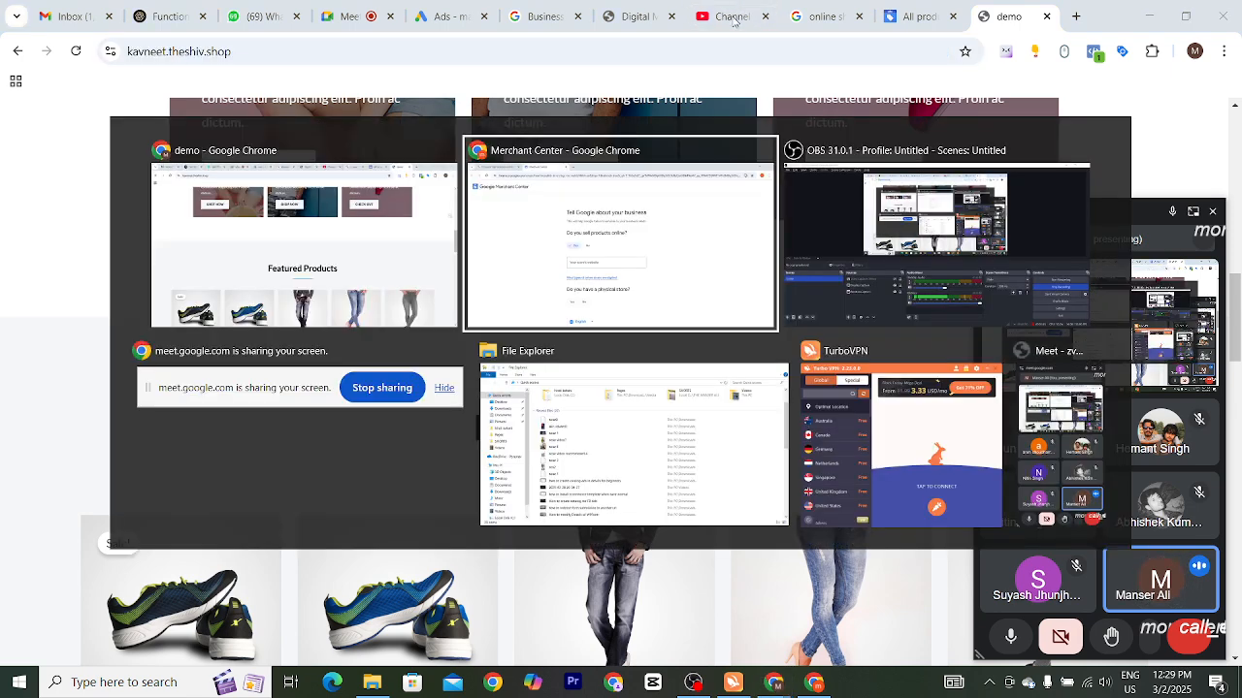
key(ctrl+v)
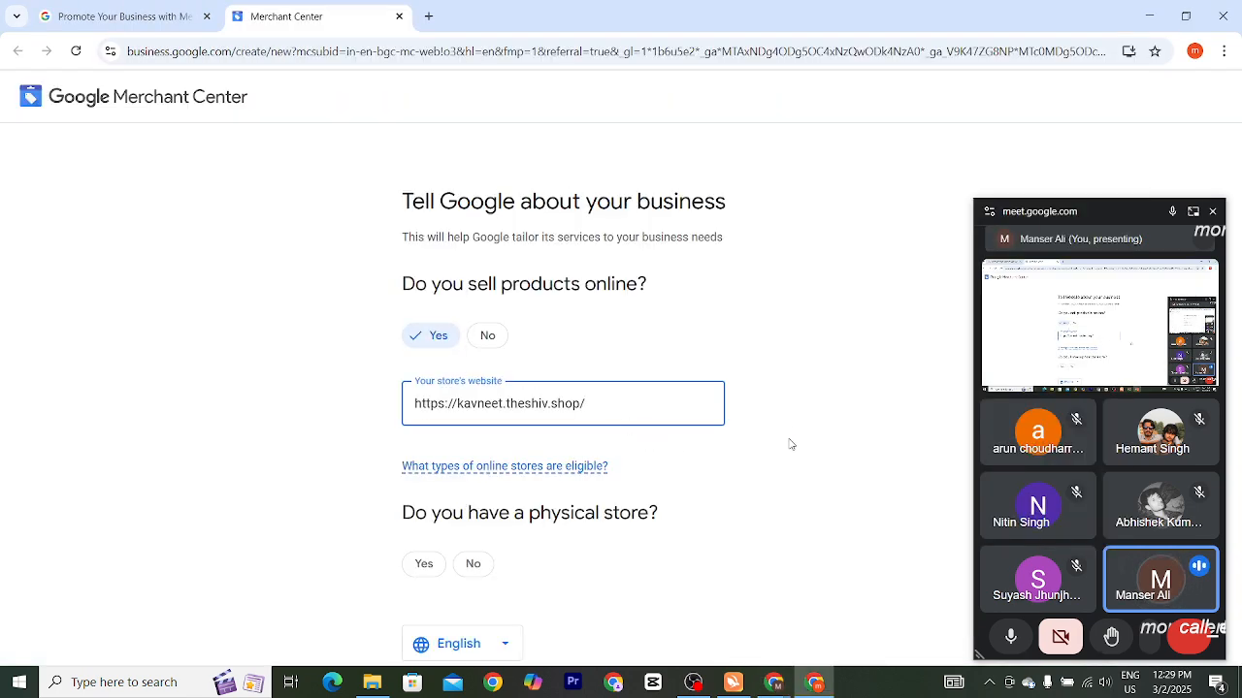
click(794, 425)
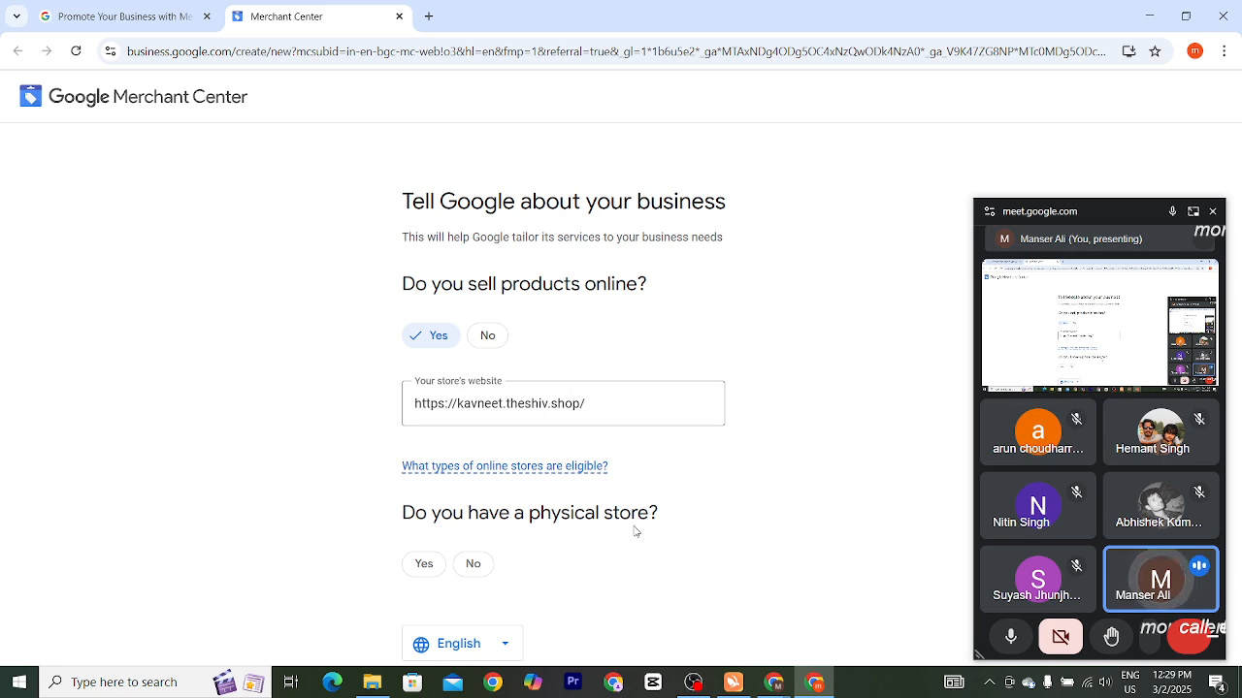
Answer No to having a physical store and continue to the introduction page.
click(472, 564)
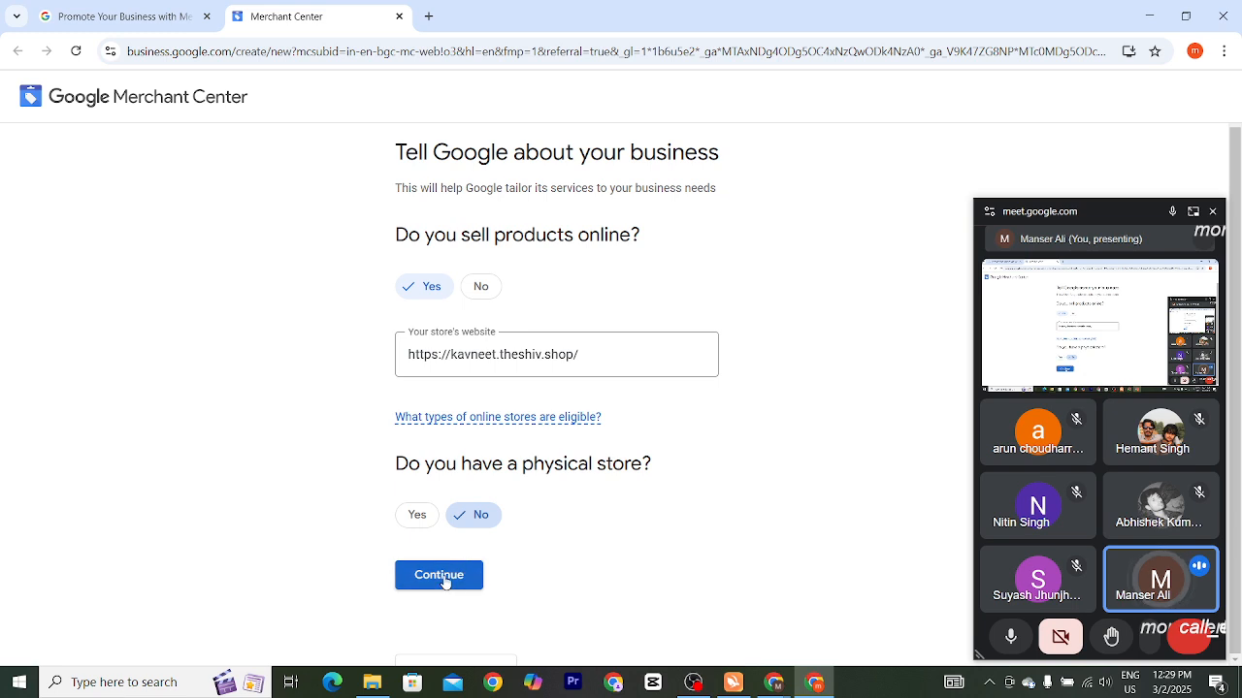
click(441, 577)
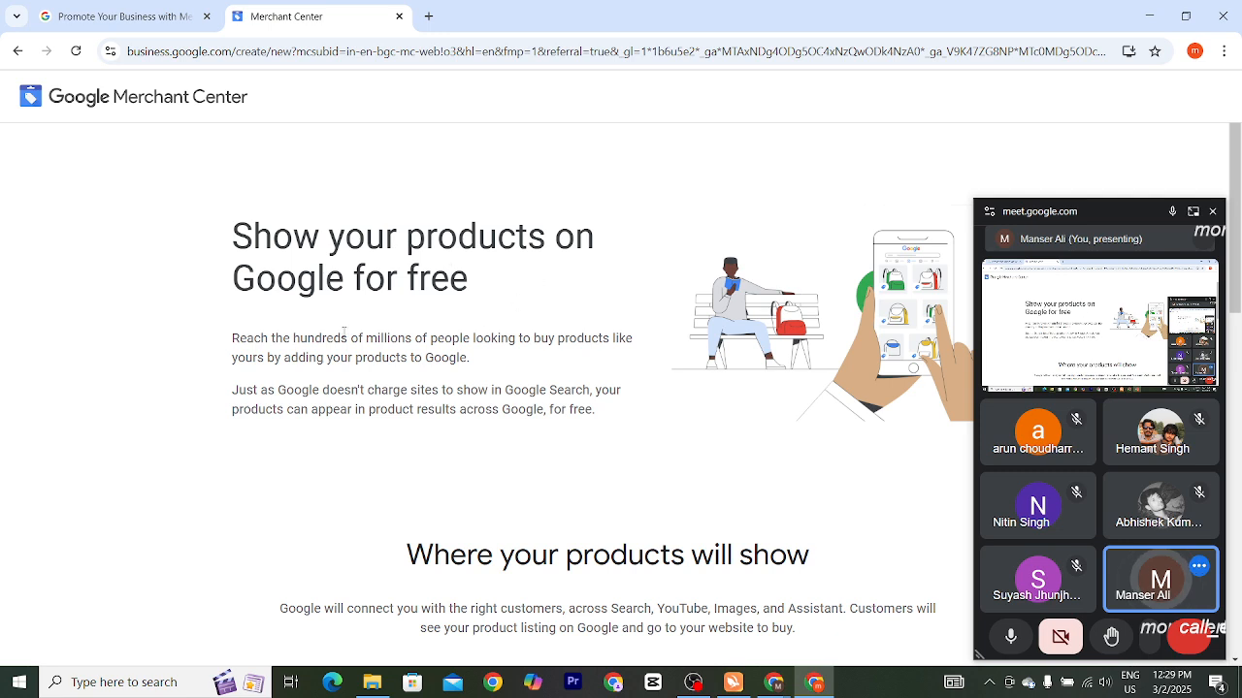
scroll(544, 288, down, 1)
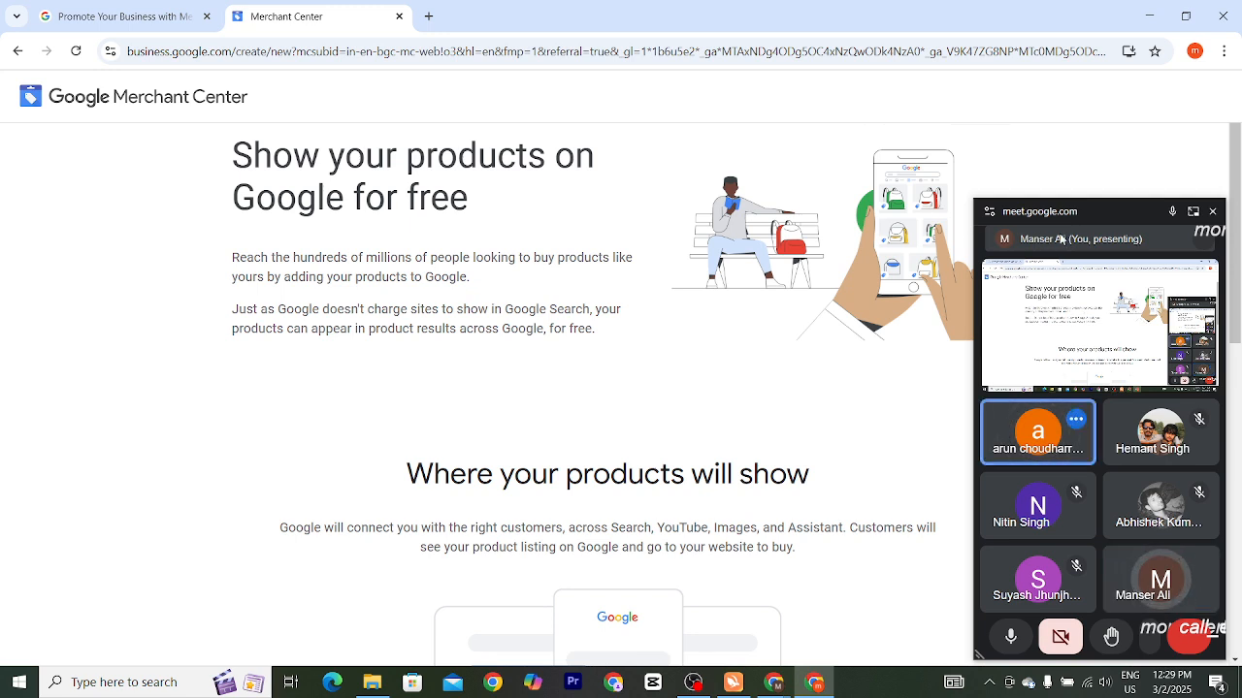
drag(1103, 213, 1063, 679)
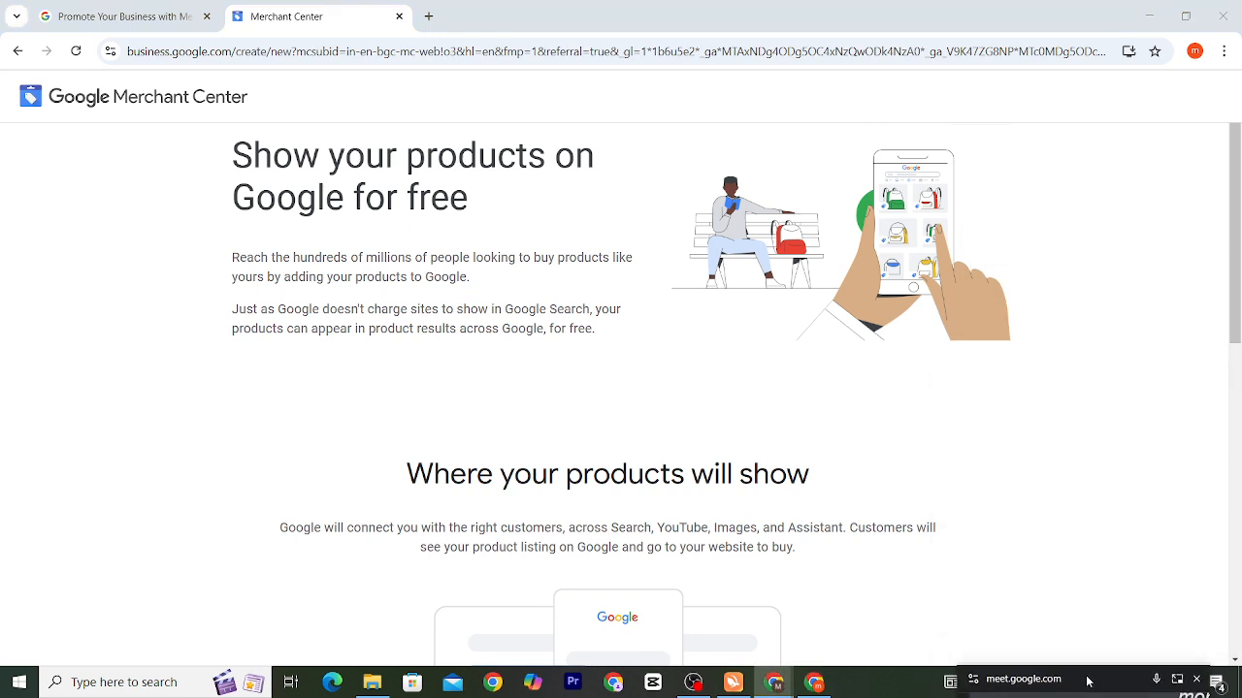
scroll(612, 330, down, 7)
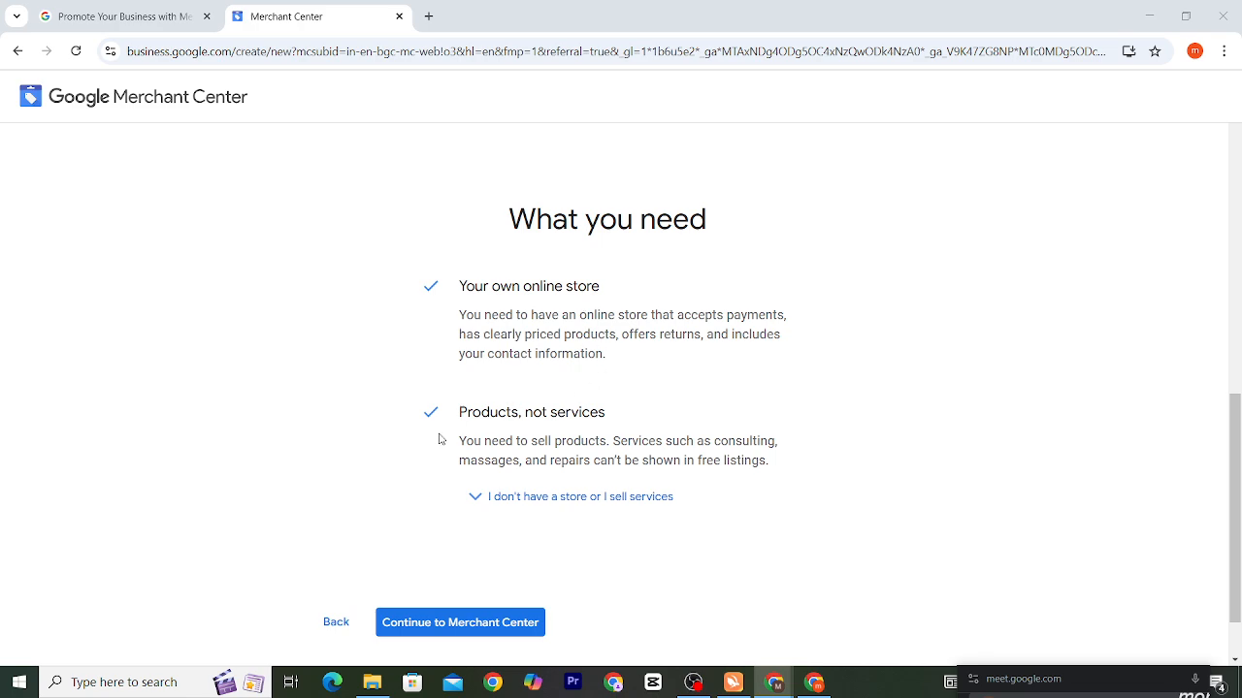
Review the 'What you need' requirements and continue to Merchant Center.
drag(452, 424, 600, 433)
click(673, 415)
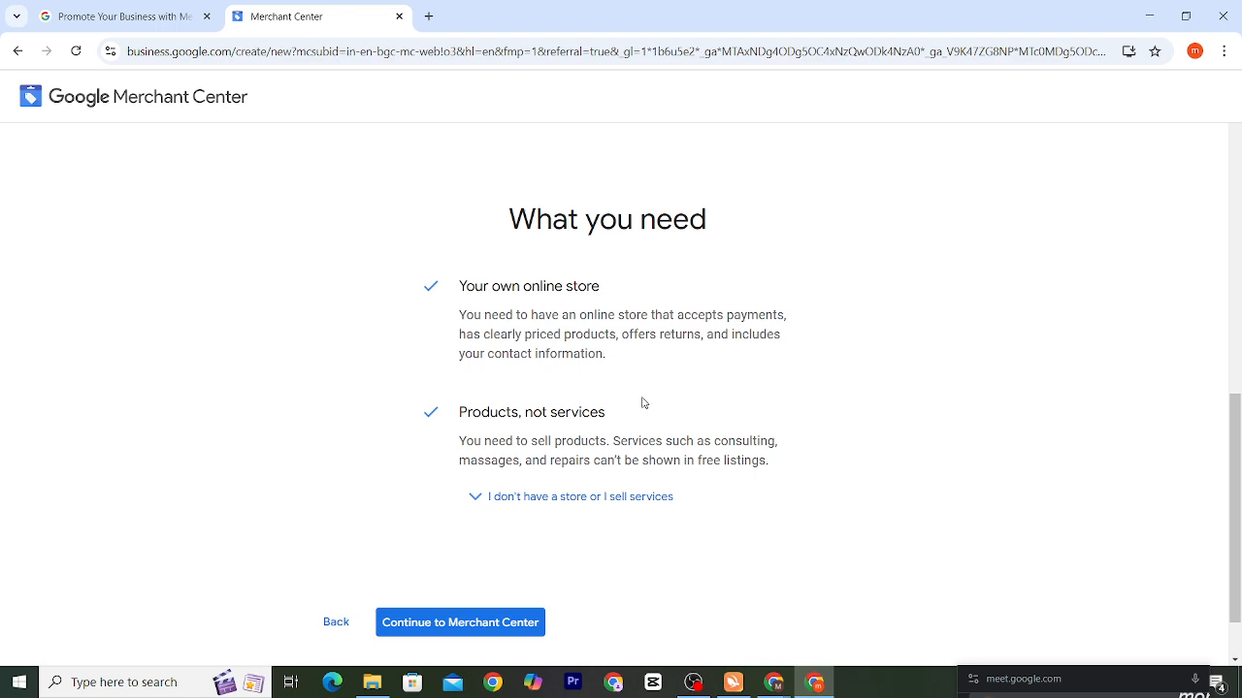
scroll(621, 416, down, 1)
scroll(559, 474, up, 10)
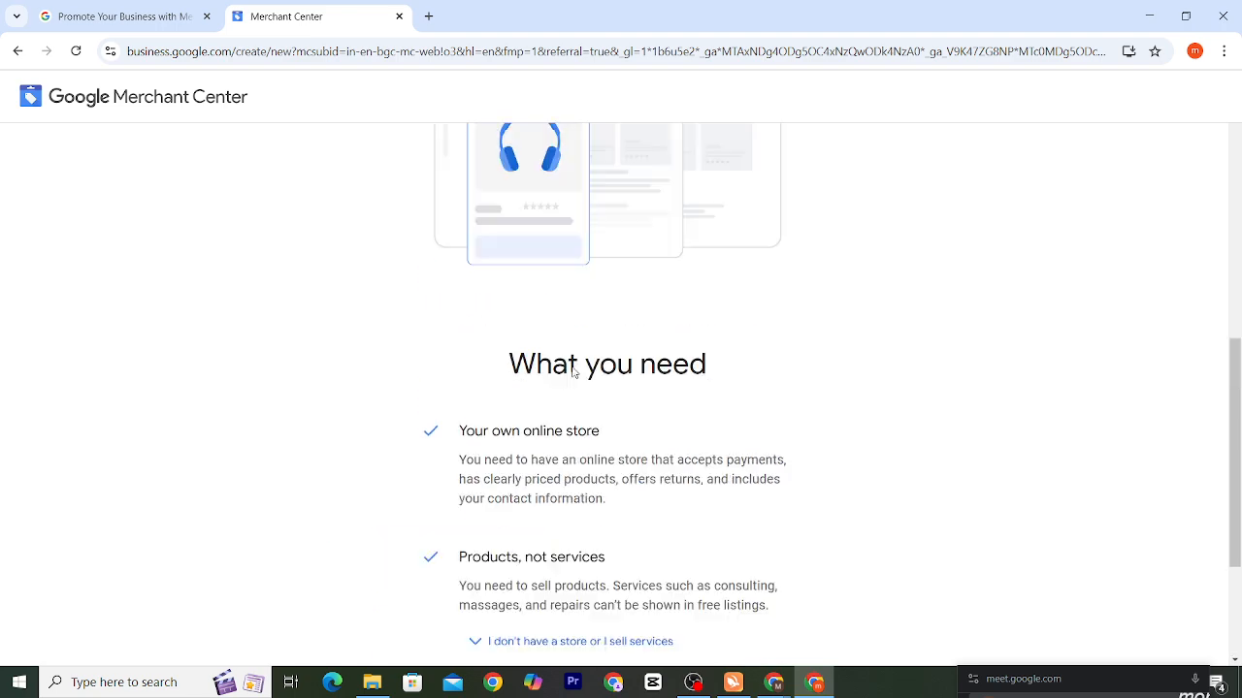
scroll(654, 364, down, 10)
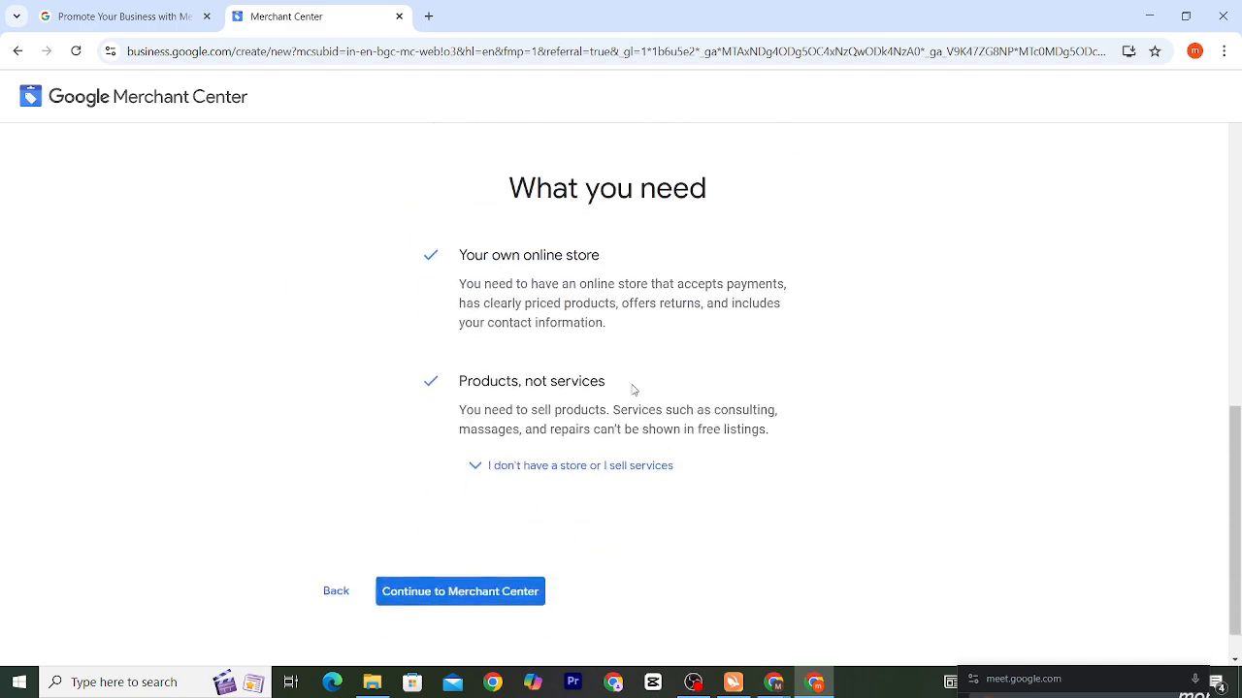
click(455, 545)
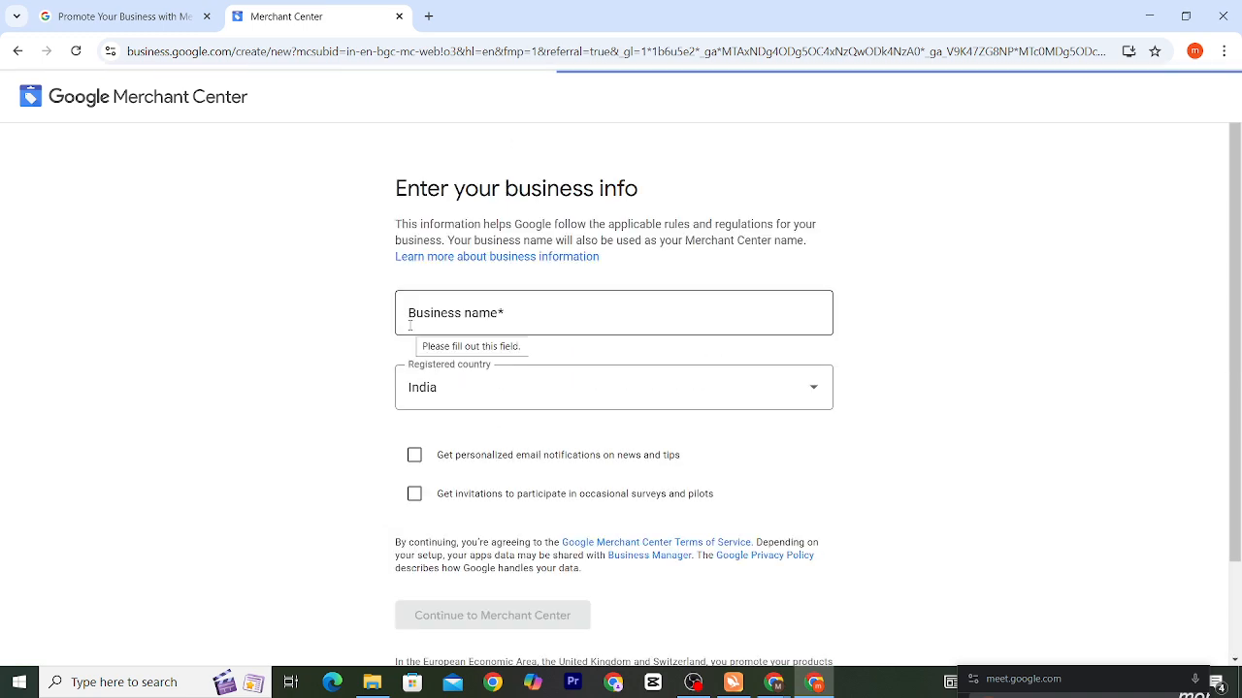
Enter 'merchent demo batch (WB)' as the business name.
drag(396, 196, 665, 195)
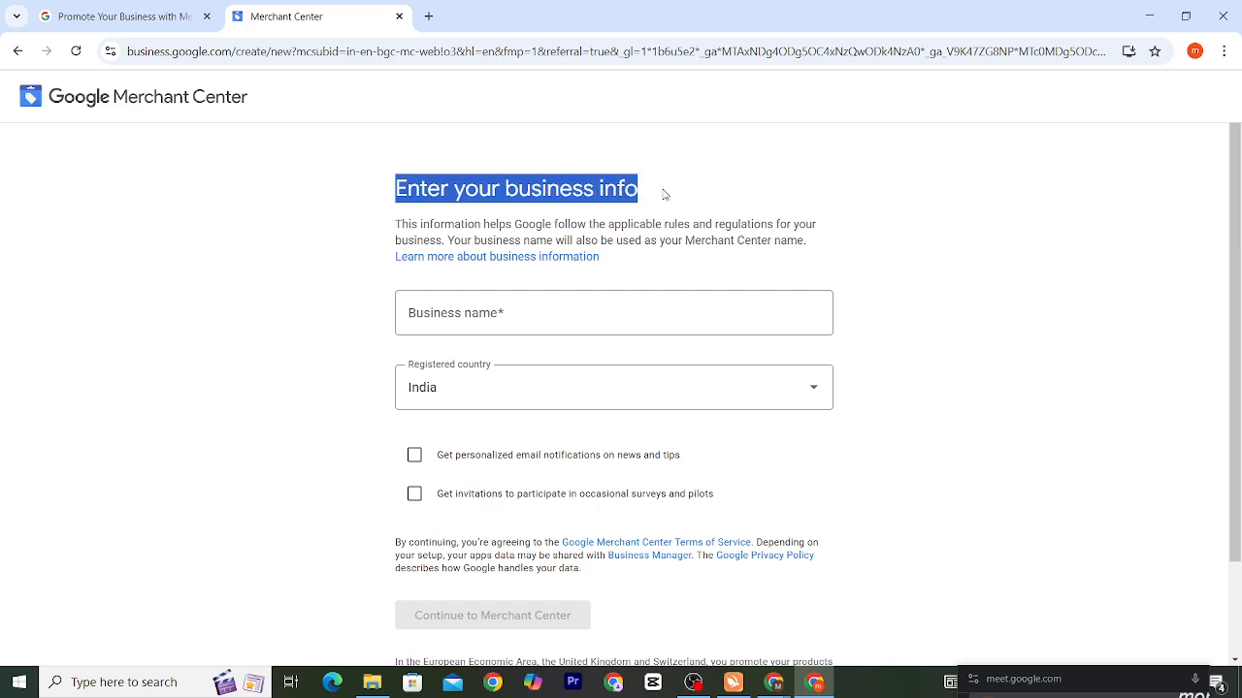
click(557, 310)
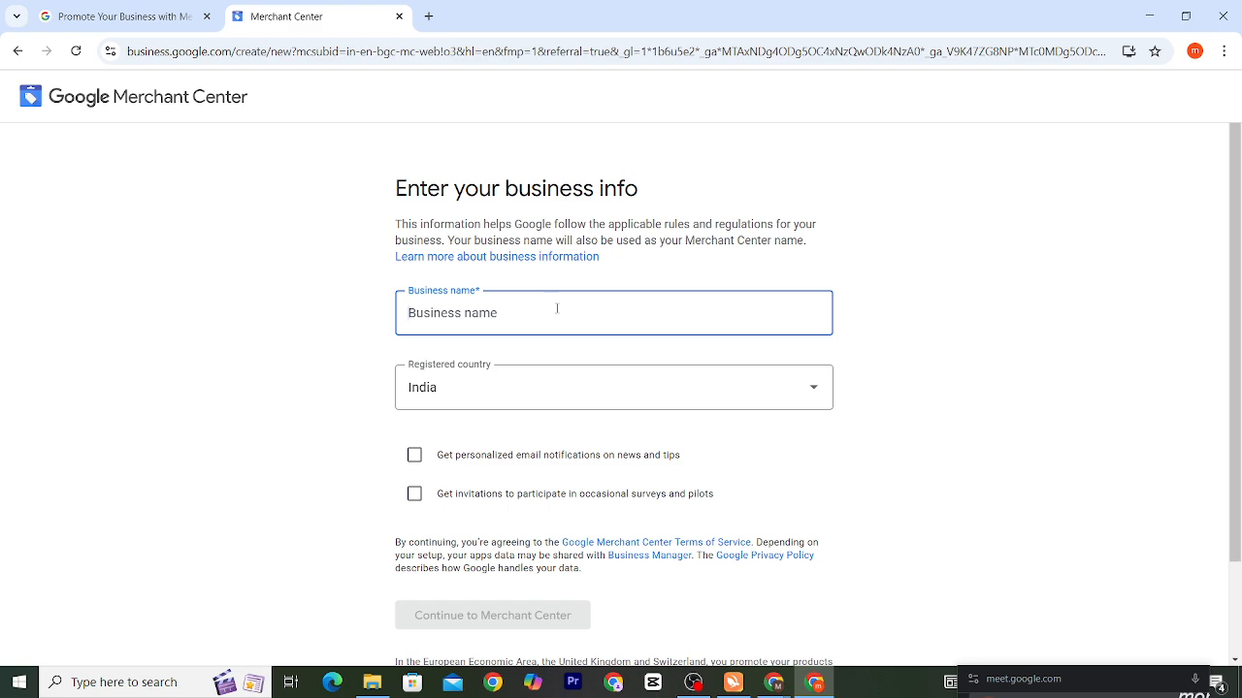
text(merchent demo)
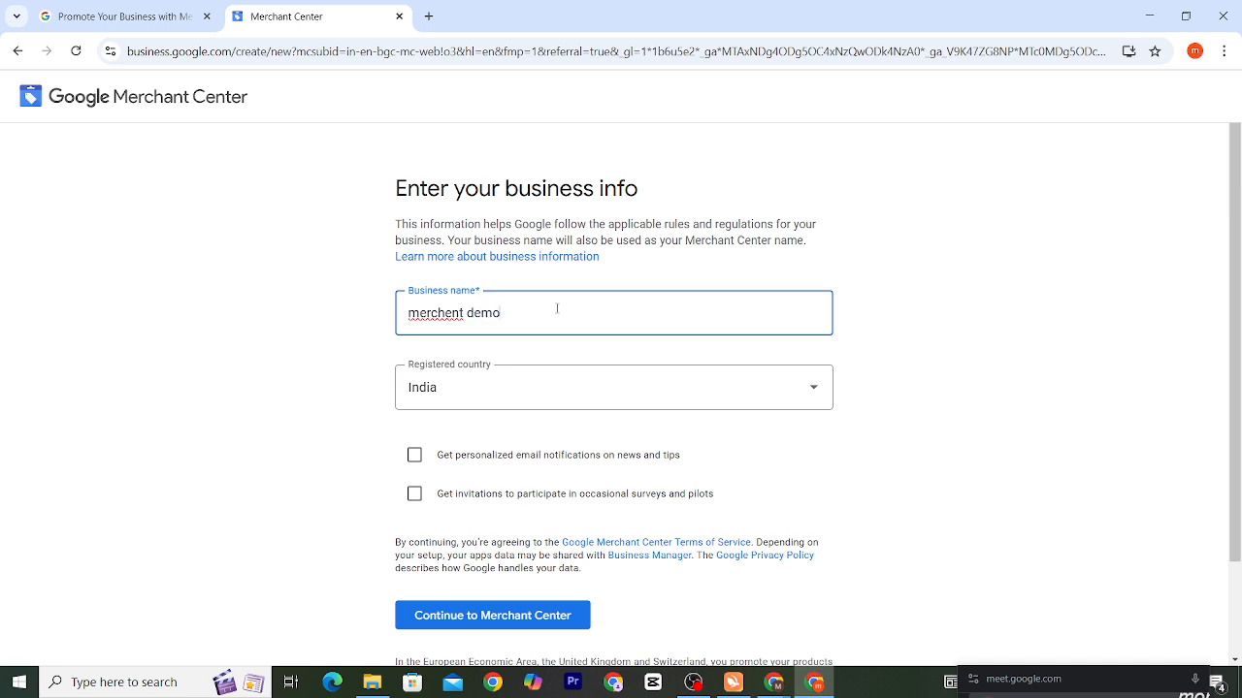
text( batc)
text((WB)
Leave the email notification and survey invitation opt-ins unticked.
scroll(743, 443, down, 2)
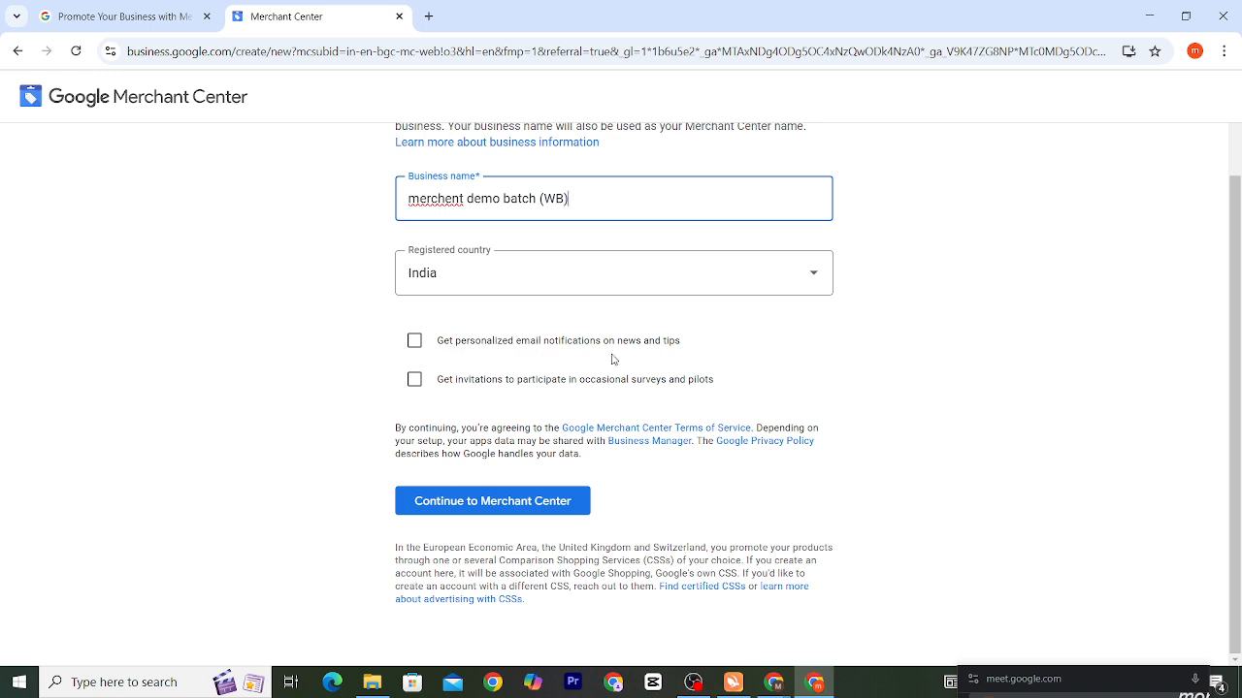
click(414, 341)
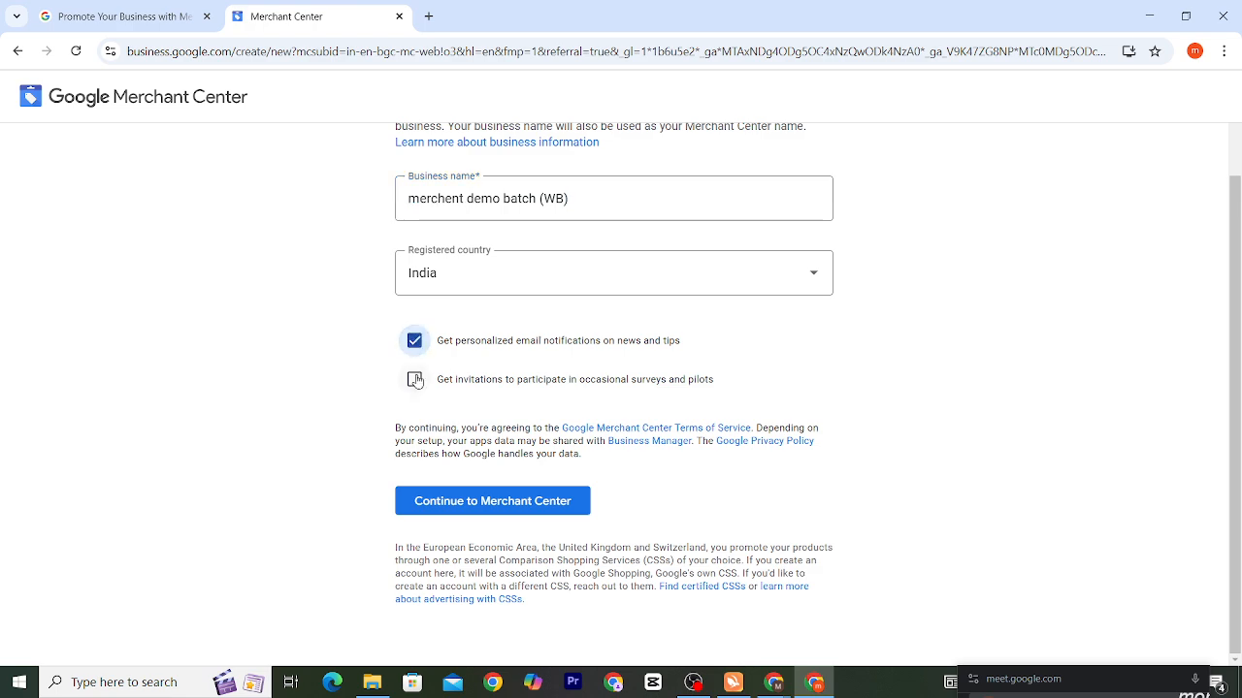
click(414, 379)
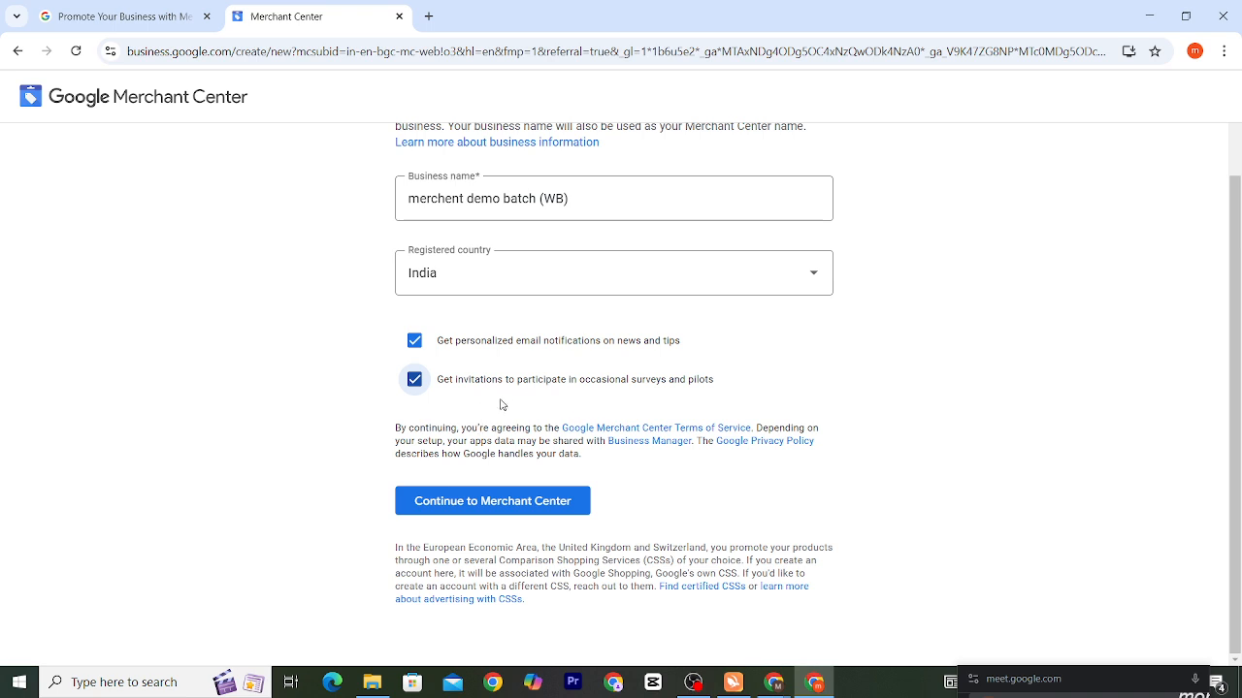
click(414, 380)
click(415, 345)
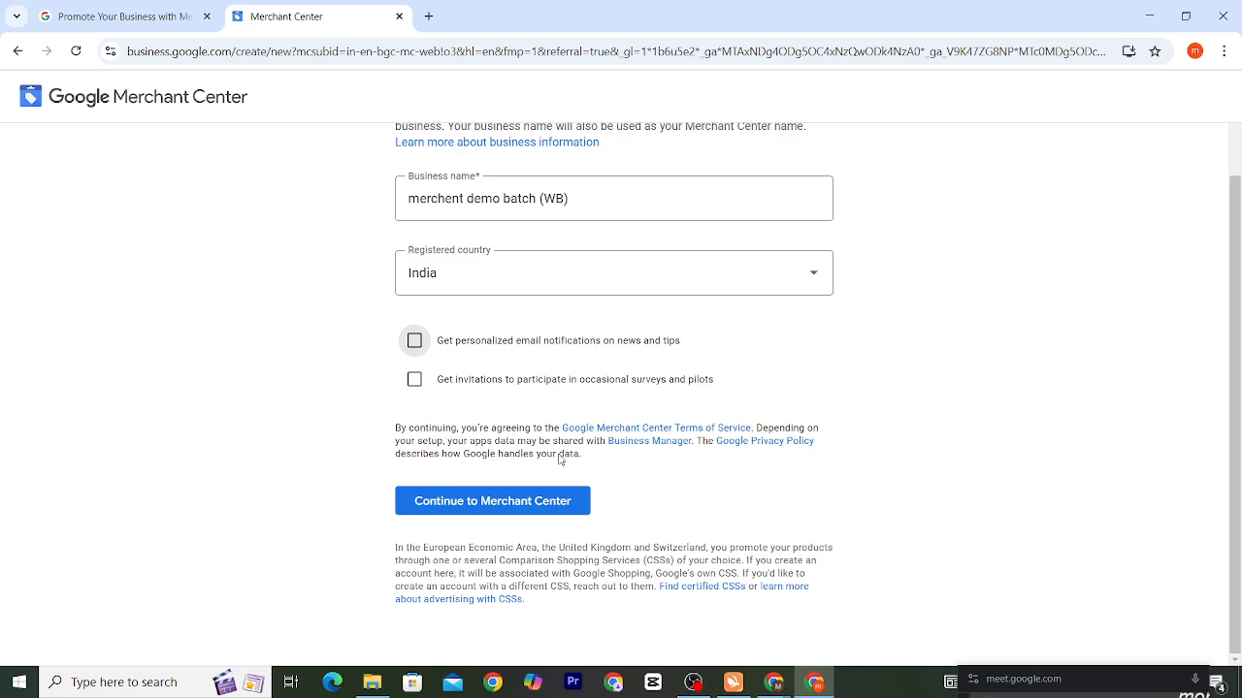
Delete 'merchent' from the business name, leaving 'demo batch (WB)'.
click(499, 505)
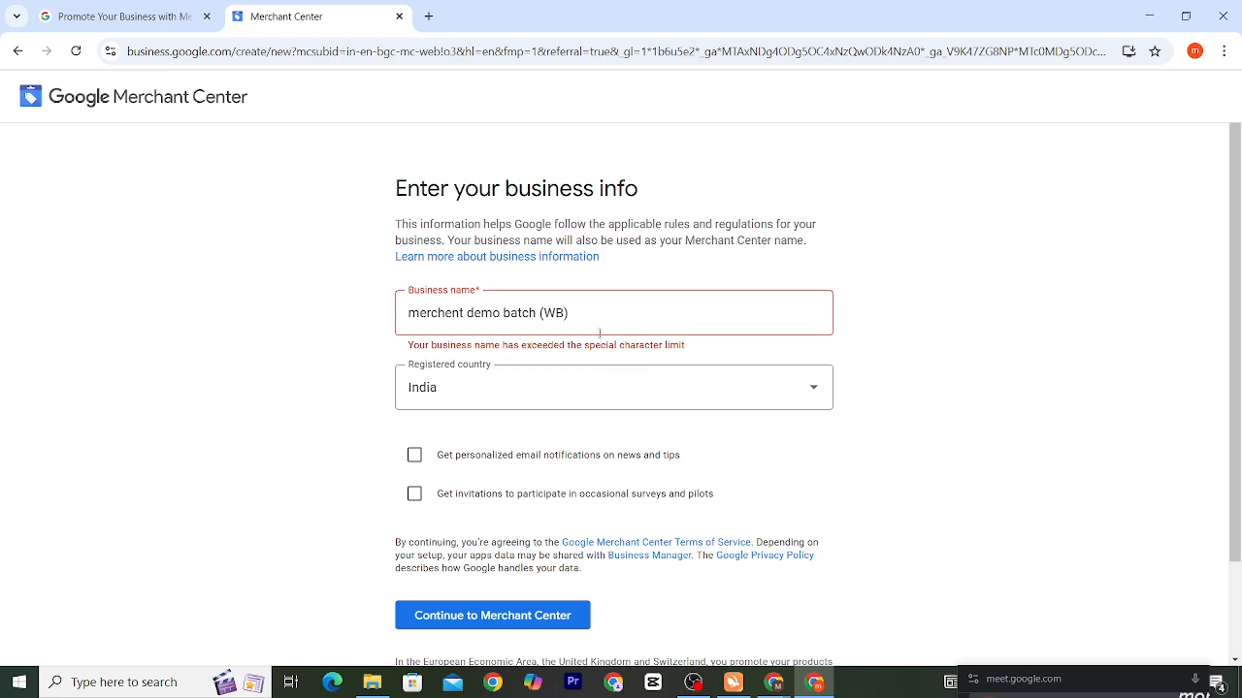
click(468, 314)
key(BackSpace)
key(BackSpace)
key(BackSpace)
key(BackSpace)
key(BackSpace)
key(BackSpace)
key(BackSpace)
key(BackSpace)
key(BackSpace)
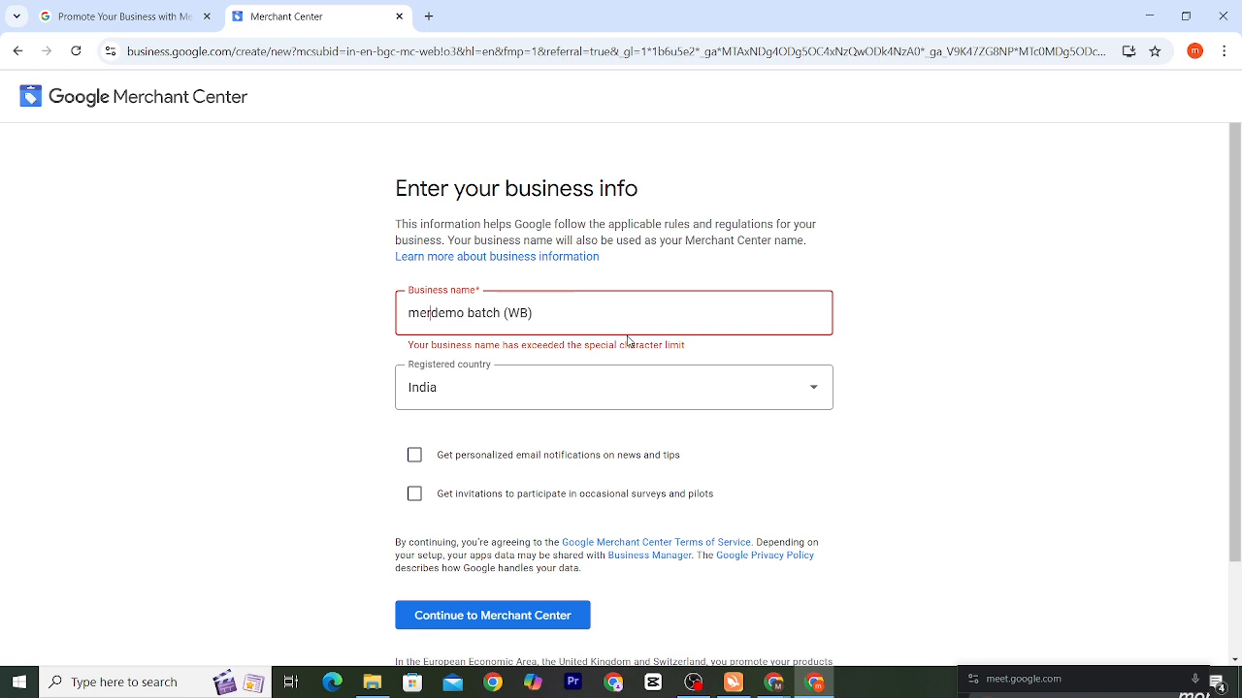
click(936, 360)
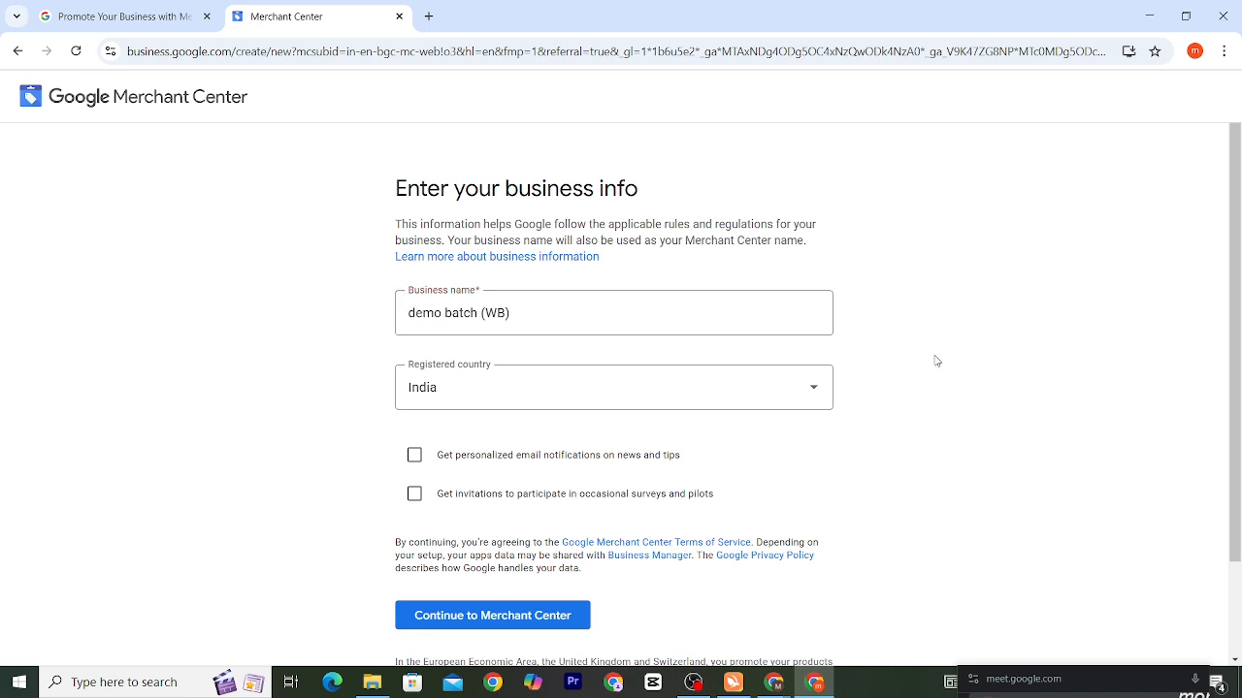
scroll(936, 359, down, 2)
Remove the brackets so the name reads 'demo batch WB' and submit the business info.
click(456, 506)
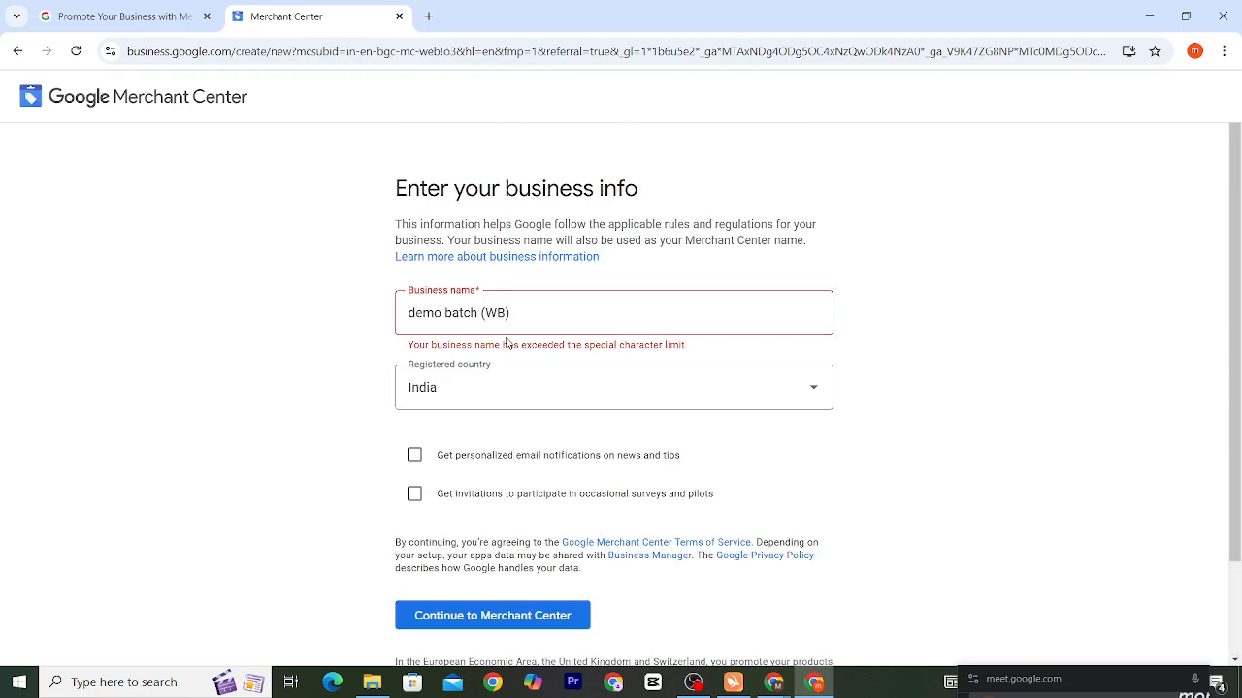
click(519, 312)
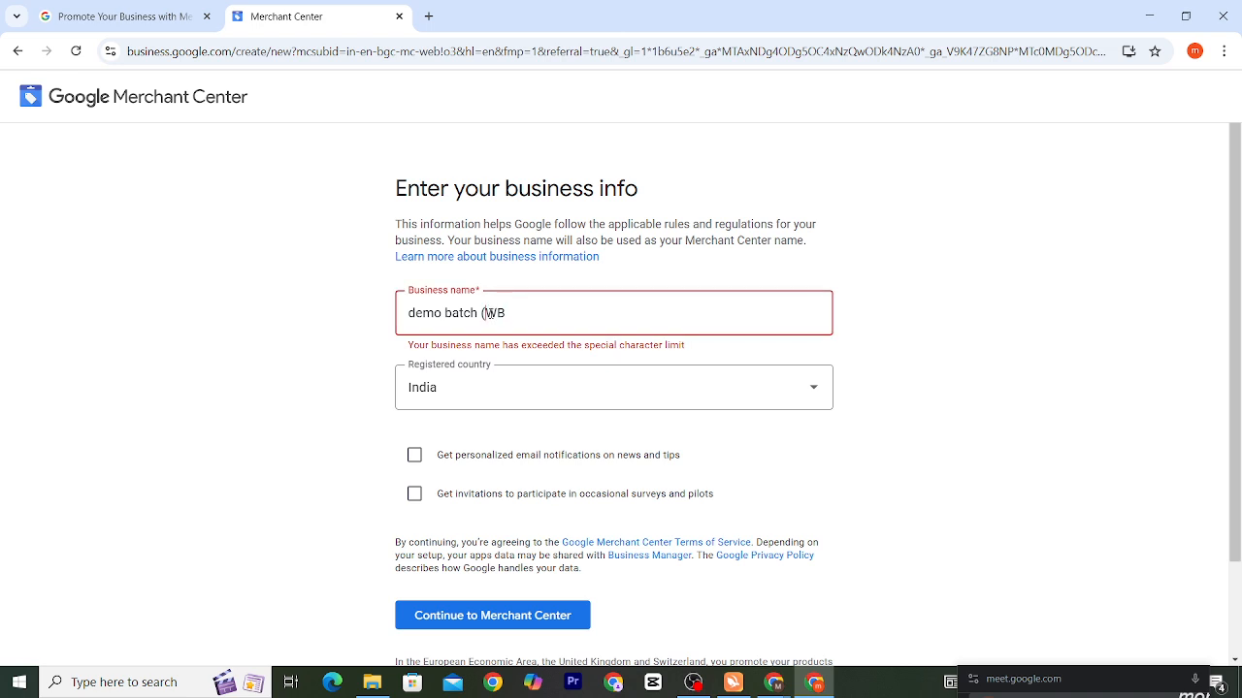
key(BackSpace)
scroll(513, 421, down, 1)
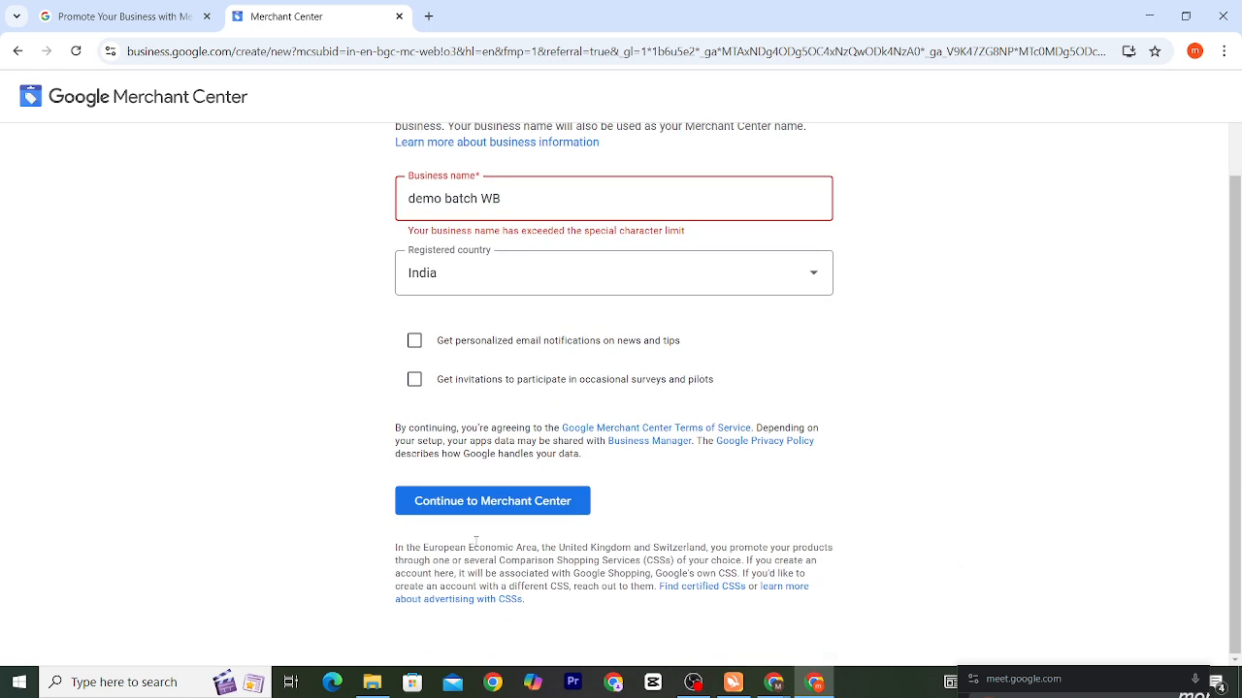
click(478, 514)
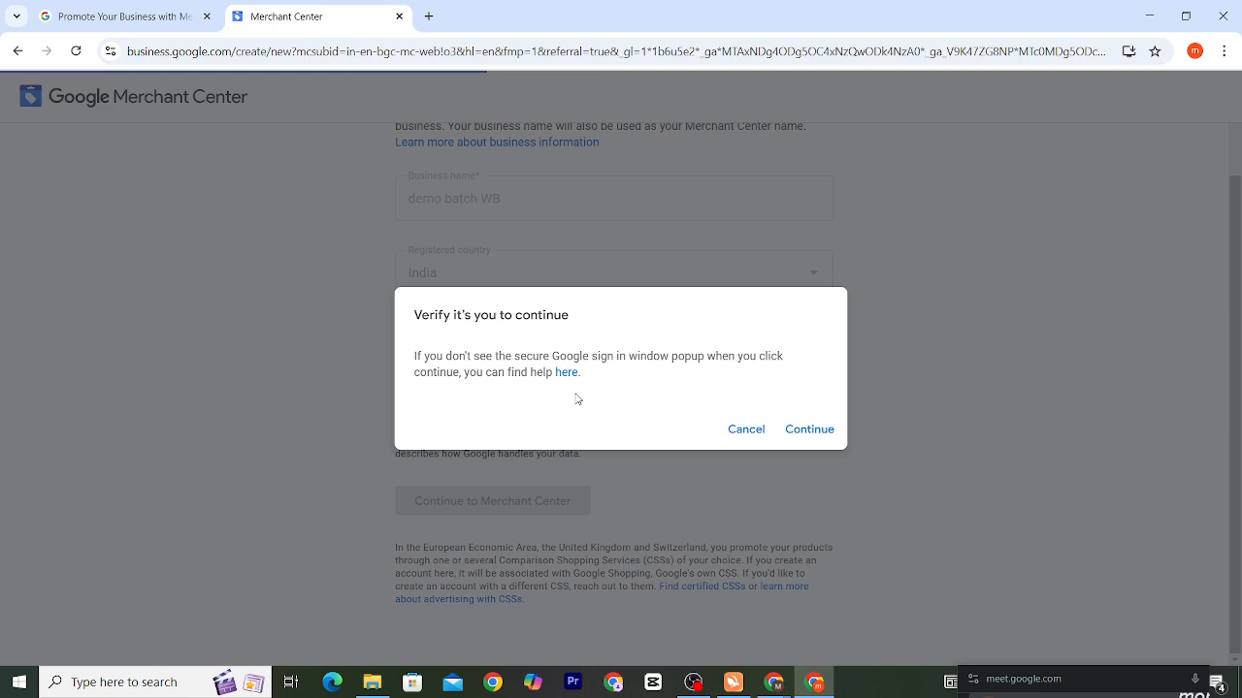
Proceed with identity verification and choose India (+91) as the phone country.
click(818, 430)
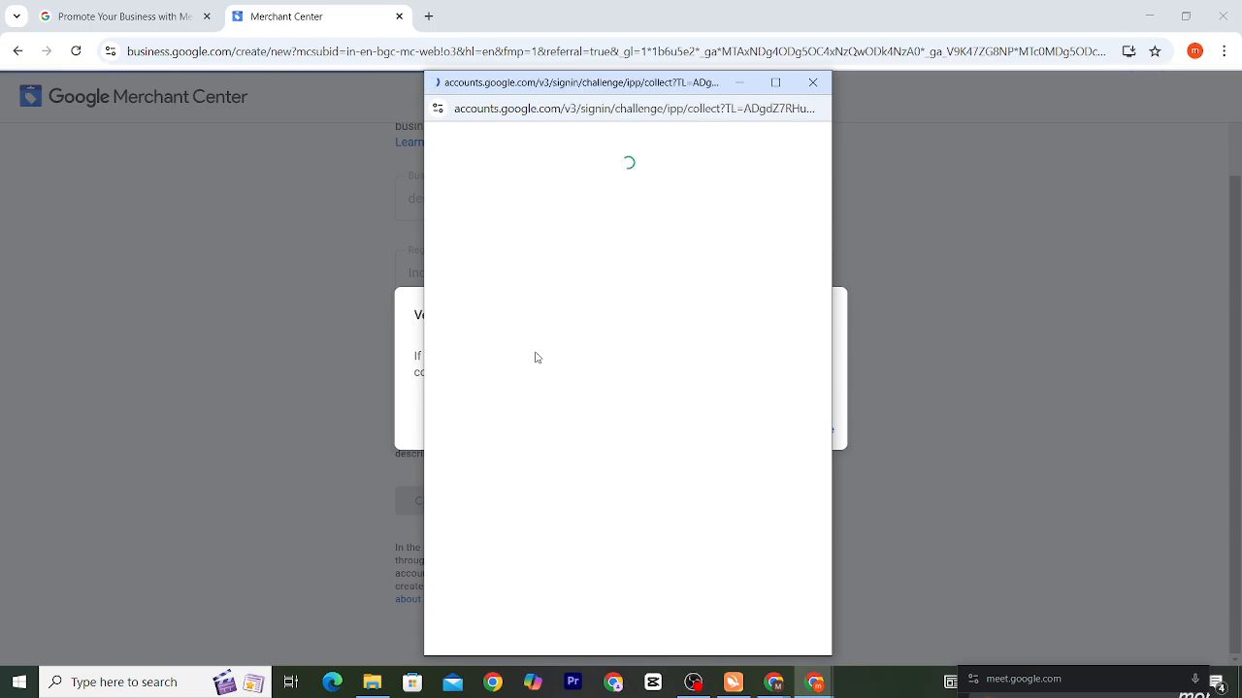
scroll(691, 586, down, 2)
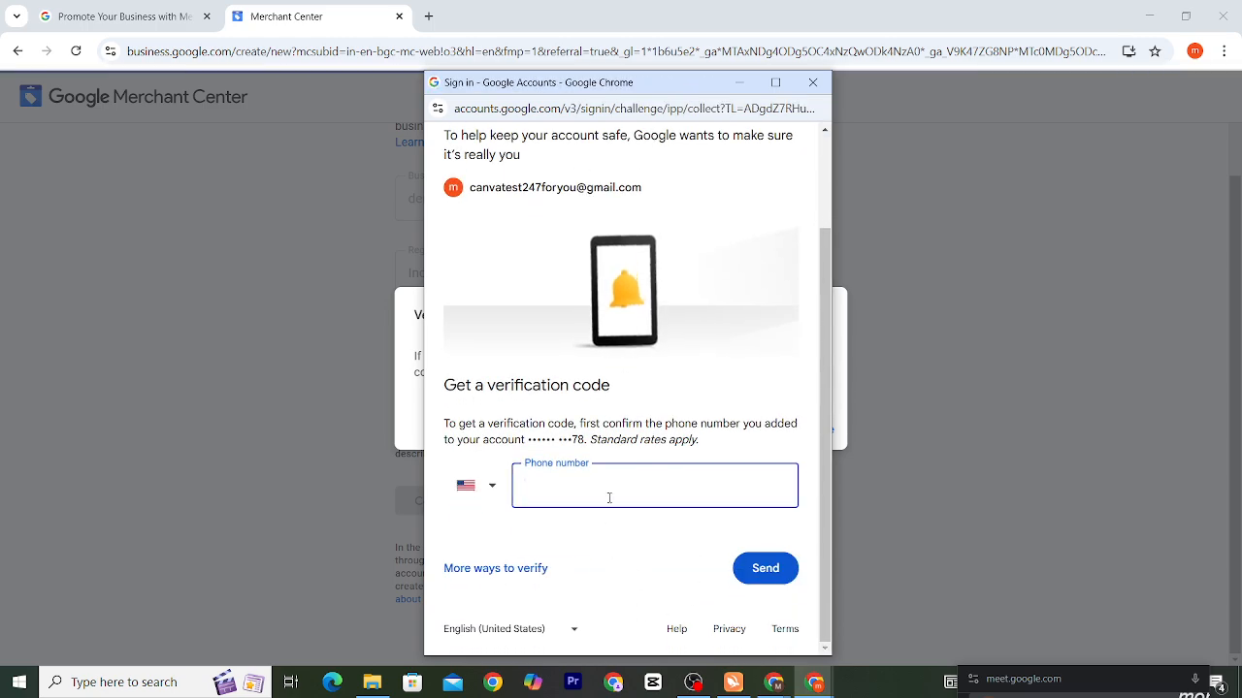
click(491, 488)
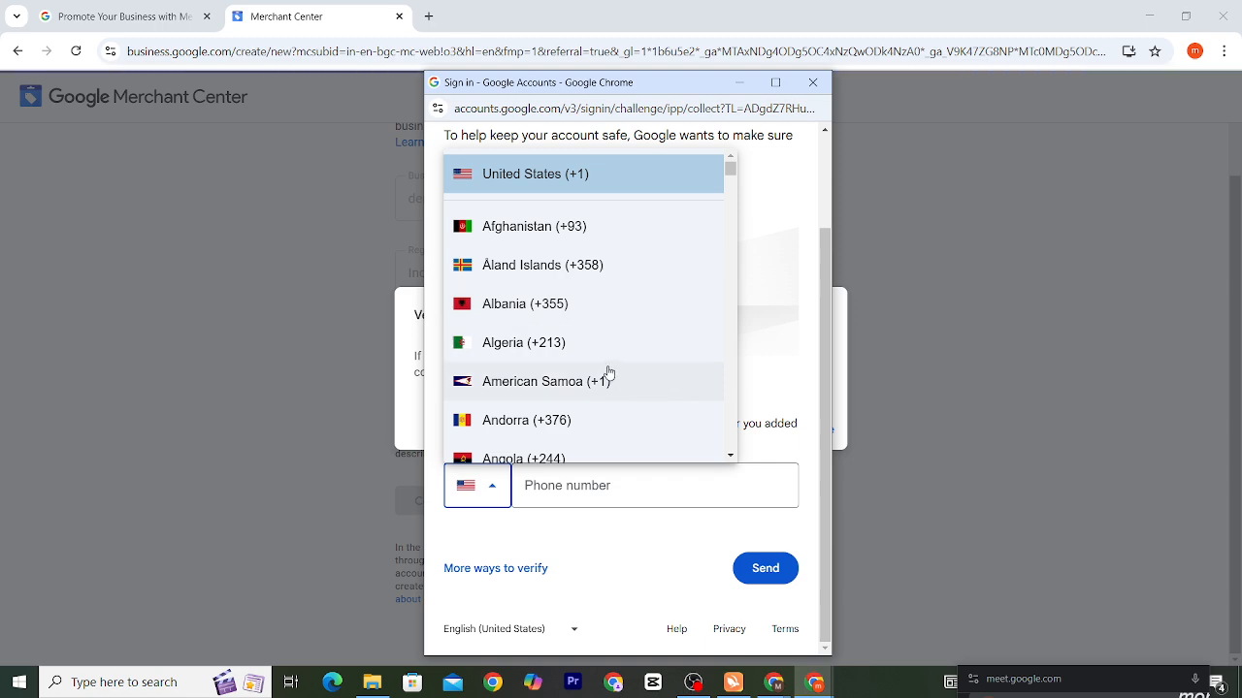
scroll(604, 375, down, 5)
scroll(608, 369, down, 10)
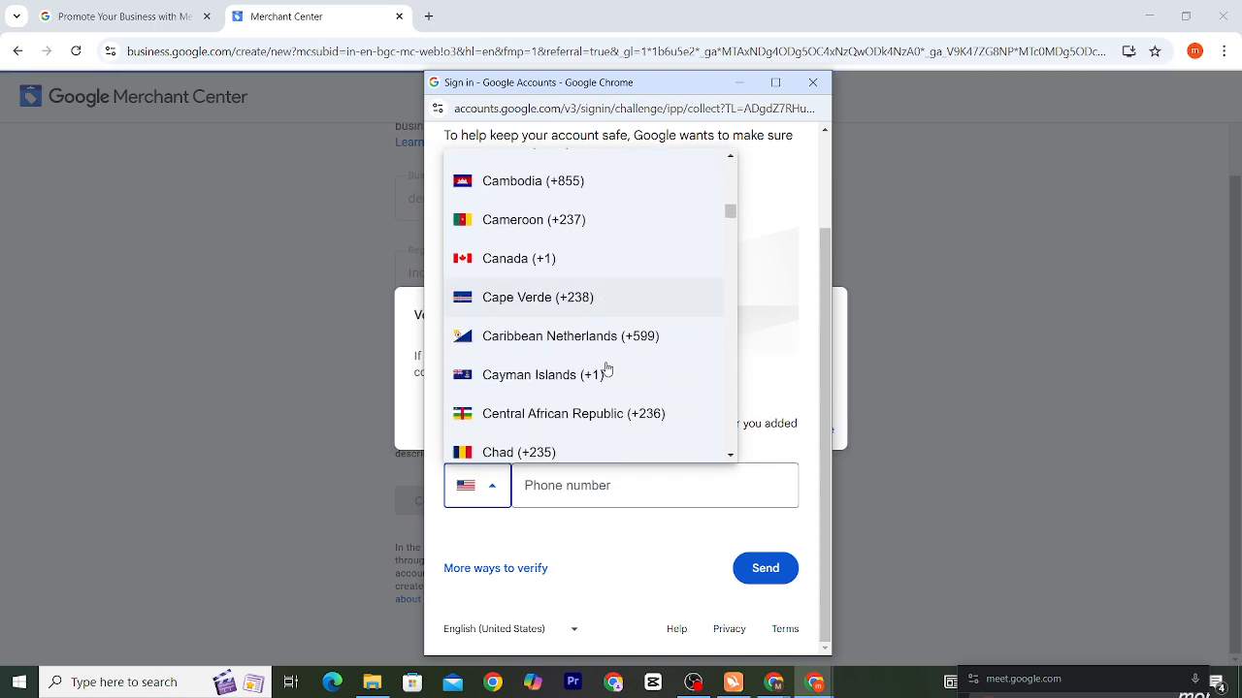
scroll(607, 365, down, 20)
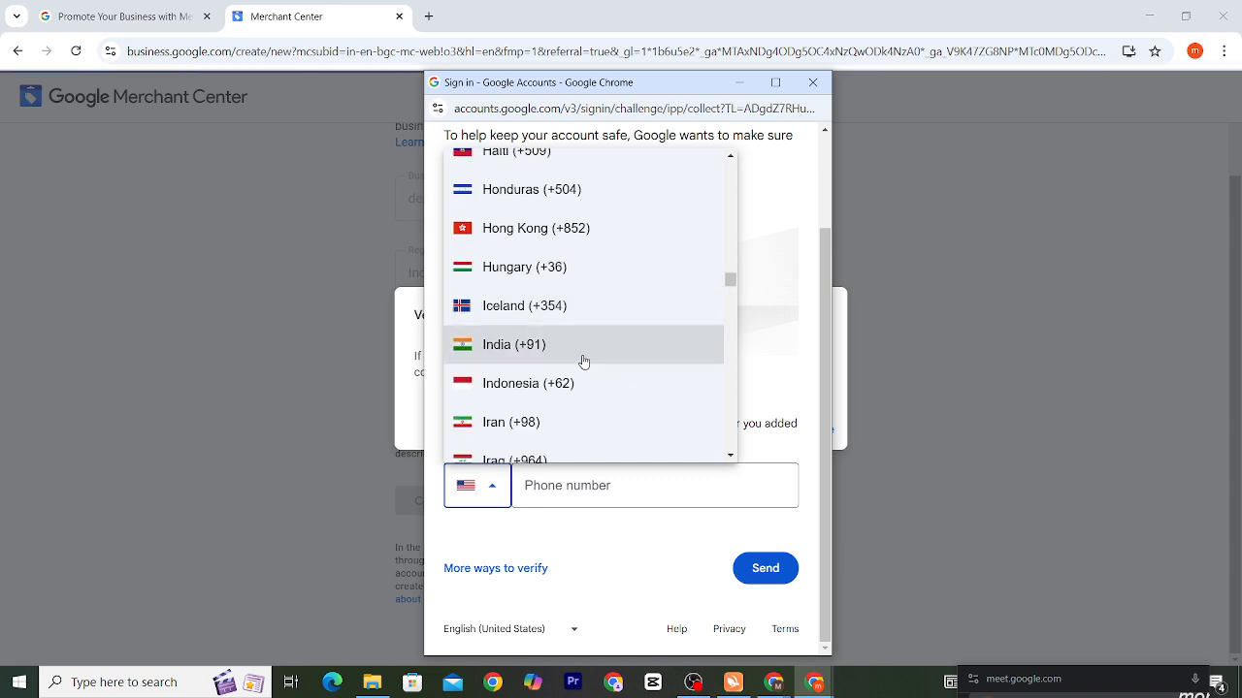
click(569, 349)
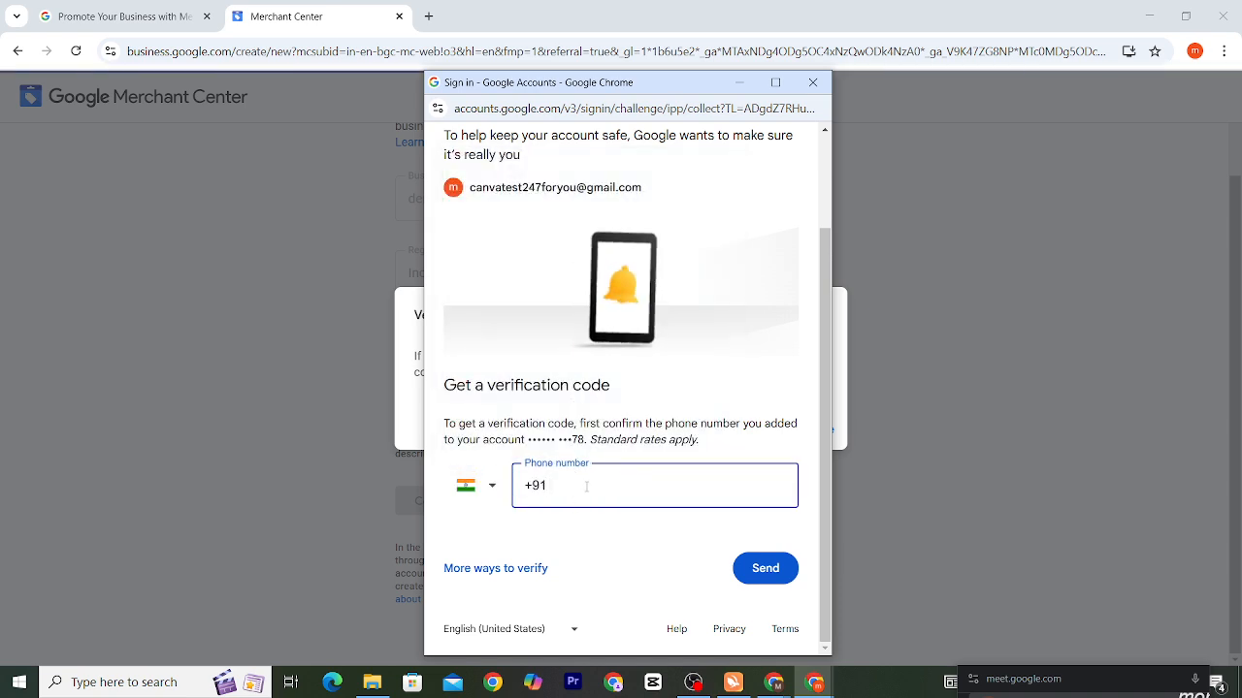
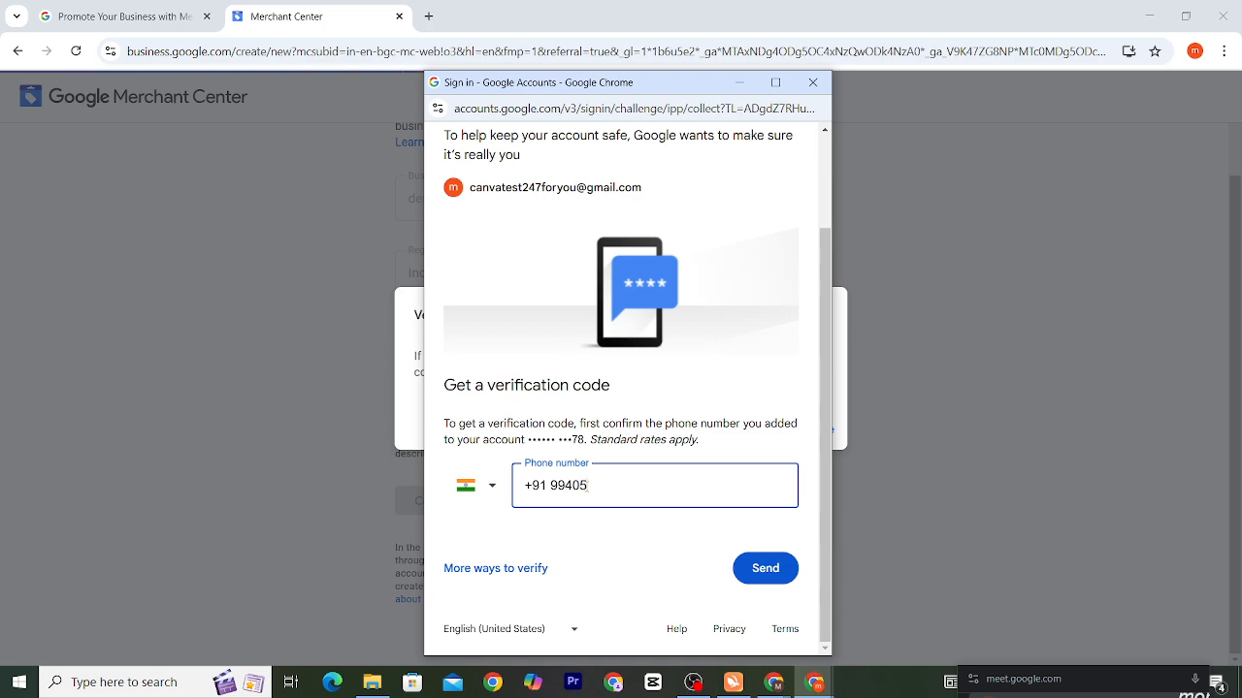
Enter the account's phone number, send the text code, and submit the received verification code.
click(789, 577)
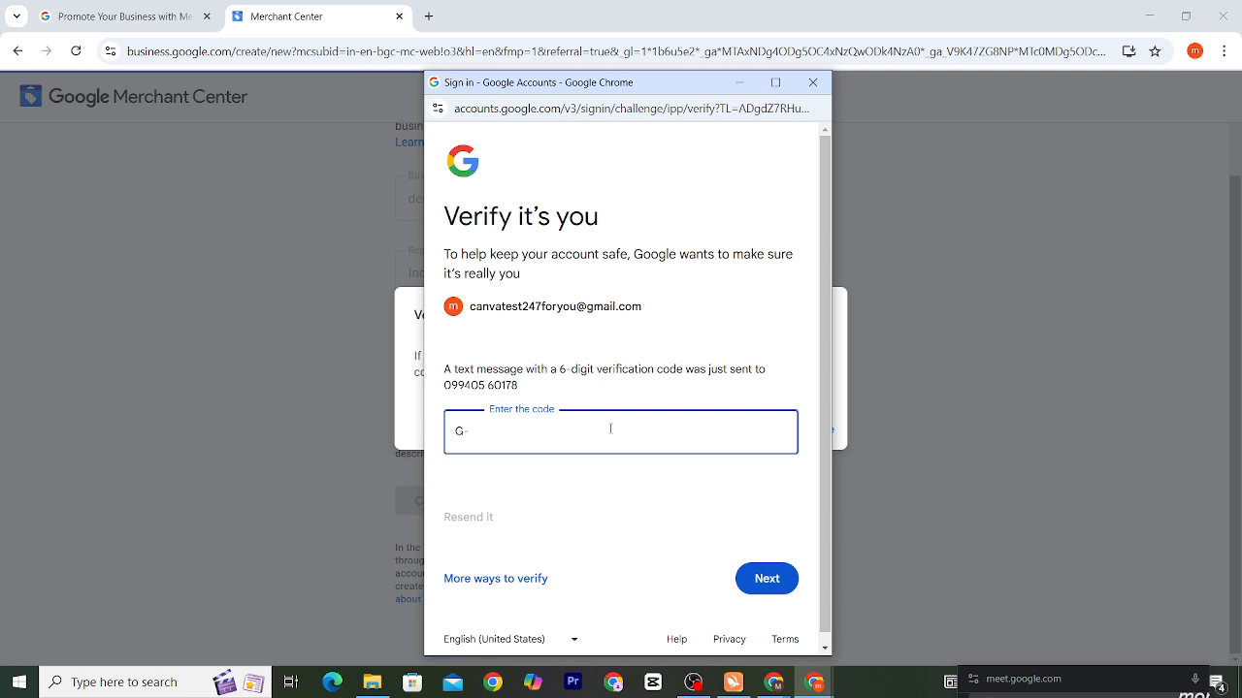
click(767, 578)
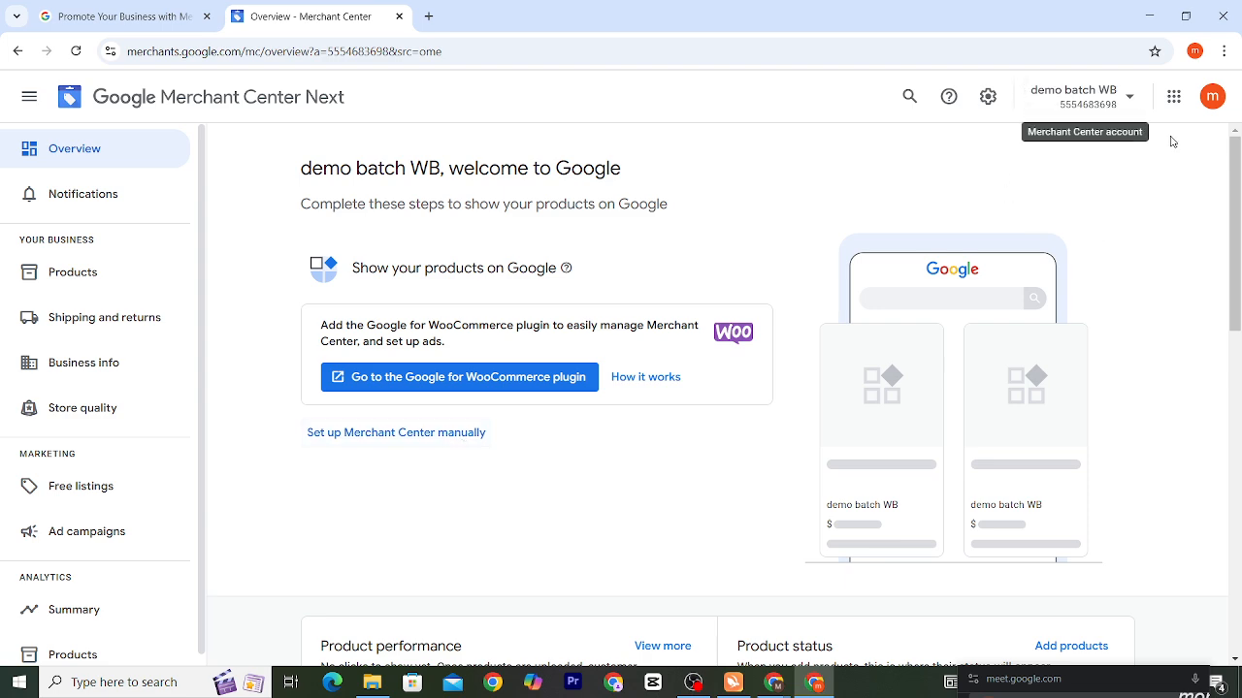
Look over the demo batch WB Overview and expand 'Set up Merchant Center manually'.
drag(301, 169, 776, 357)
click(796, 335)
scroll(796, 333, down, 2)
scroll(795, 332, down, 3)
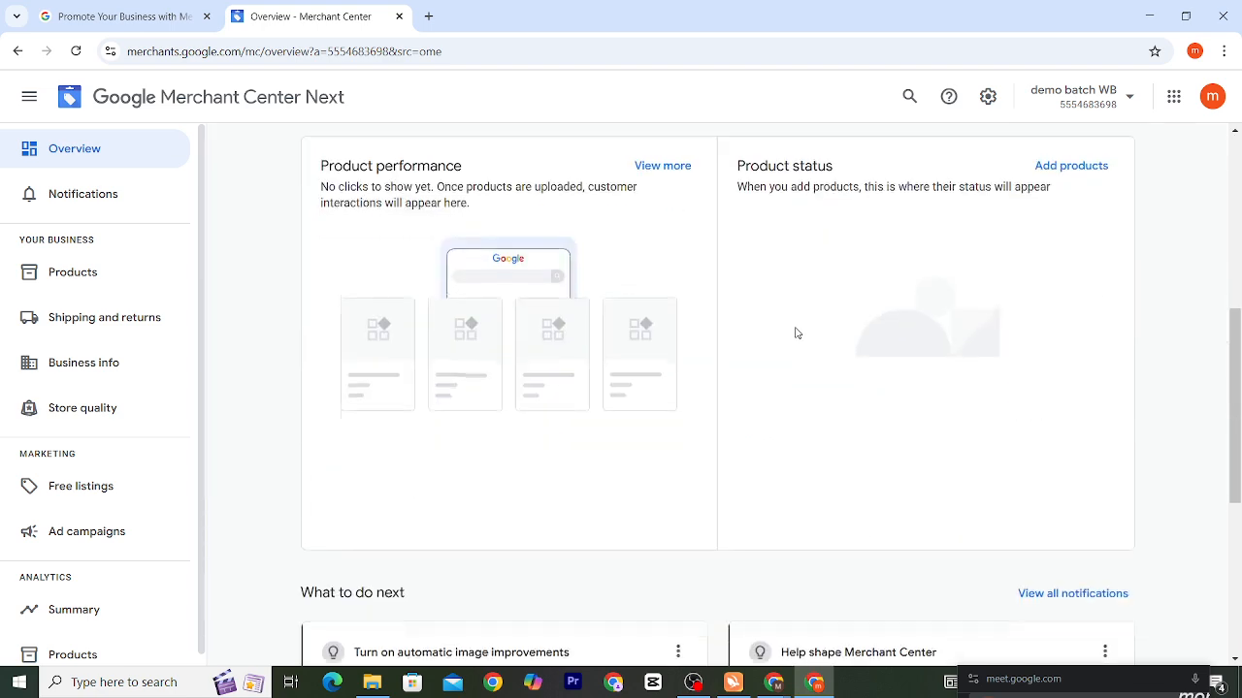
scroll(657, 349, up, 5)
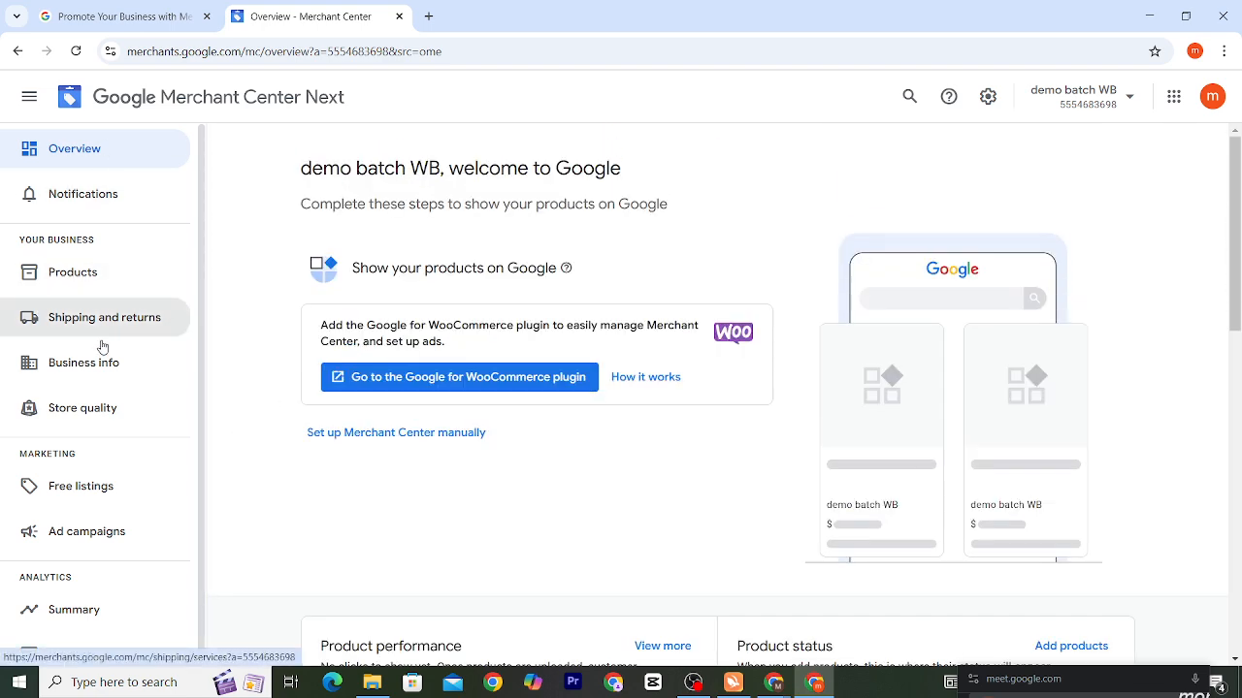
scroll(122, 524, down, 1)
scroll(113, 606, up, 1)
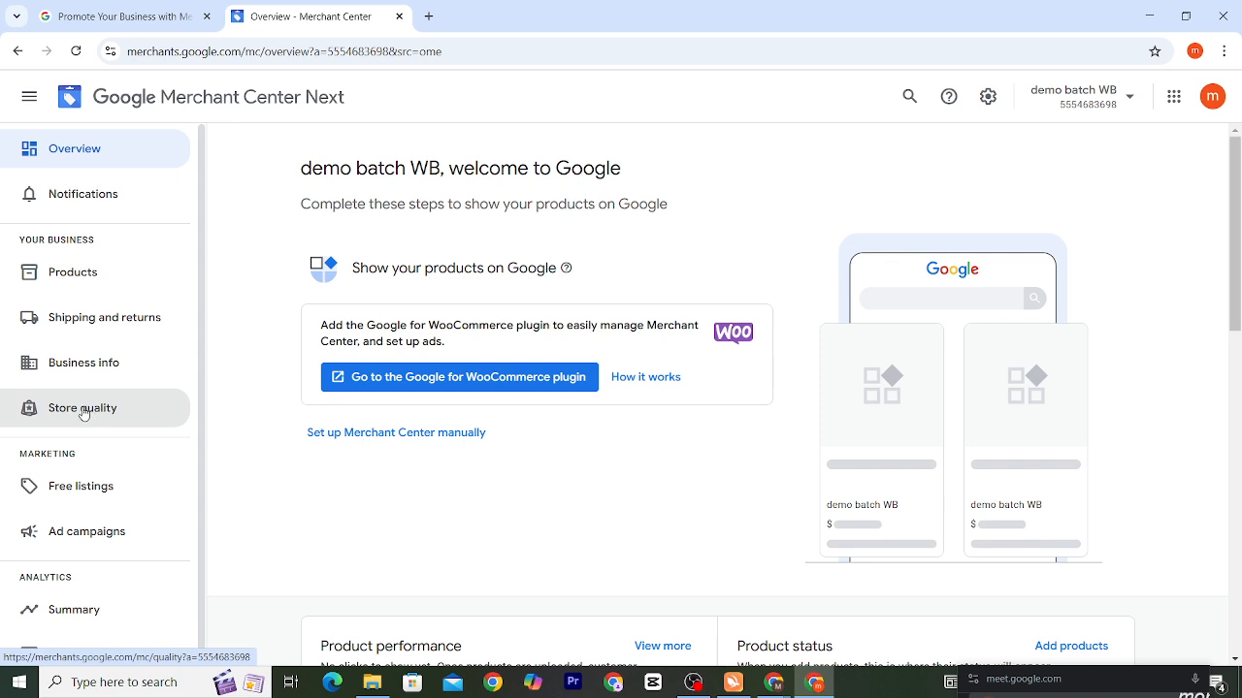
scroll(116, 535, down, 1)
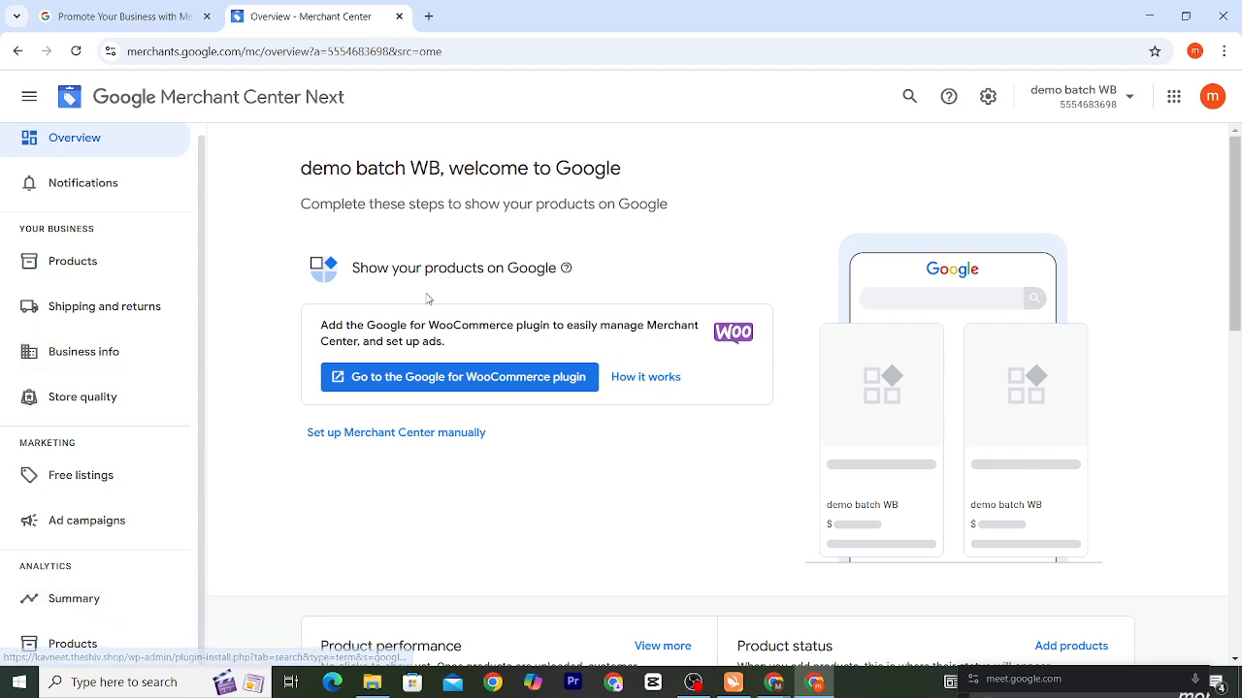
drag(301, 168, 621, 169)
scroll(804, 262, down, 1)
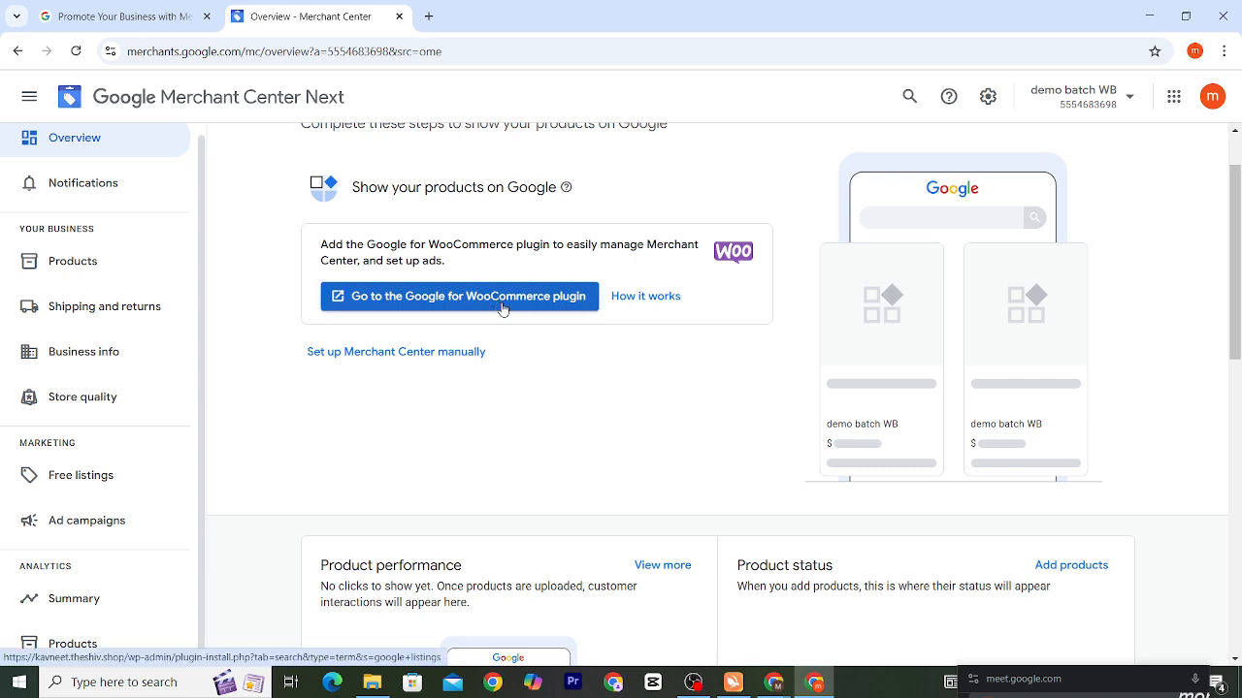
click(419, 357)
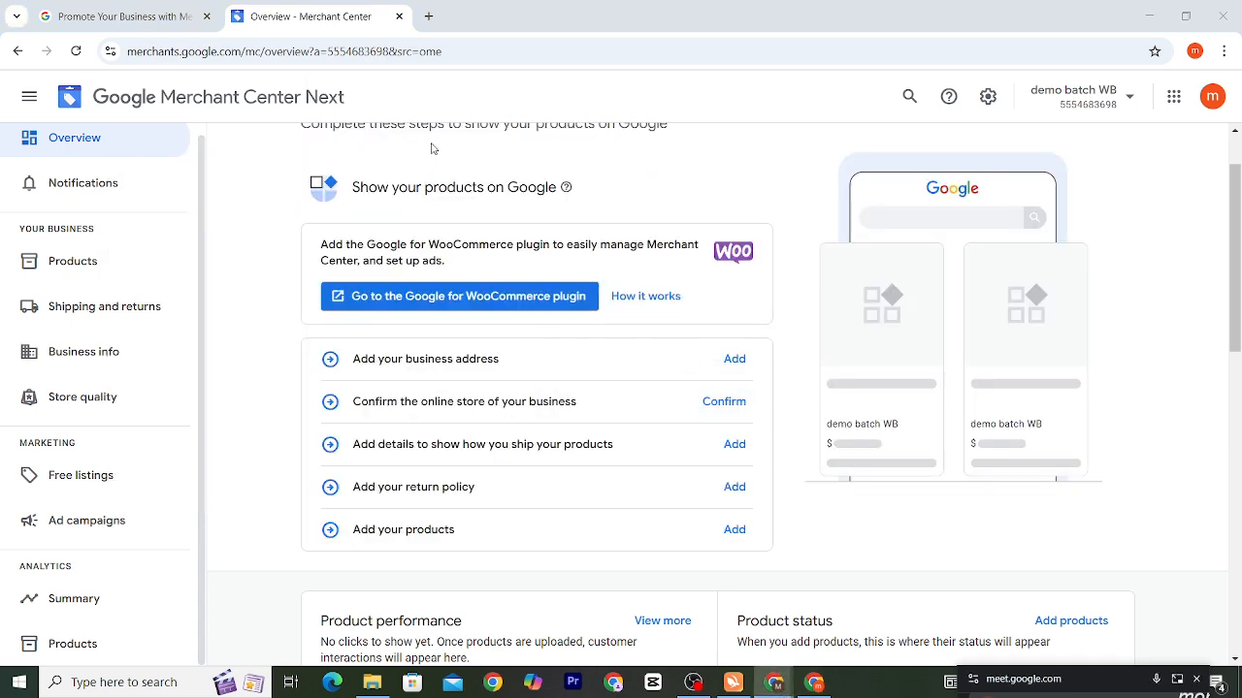
Switch to the 'demo - Google Chrome' window showing kavneet.theshiv.shop.
key(alt+Tab)
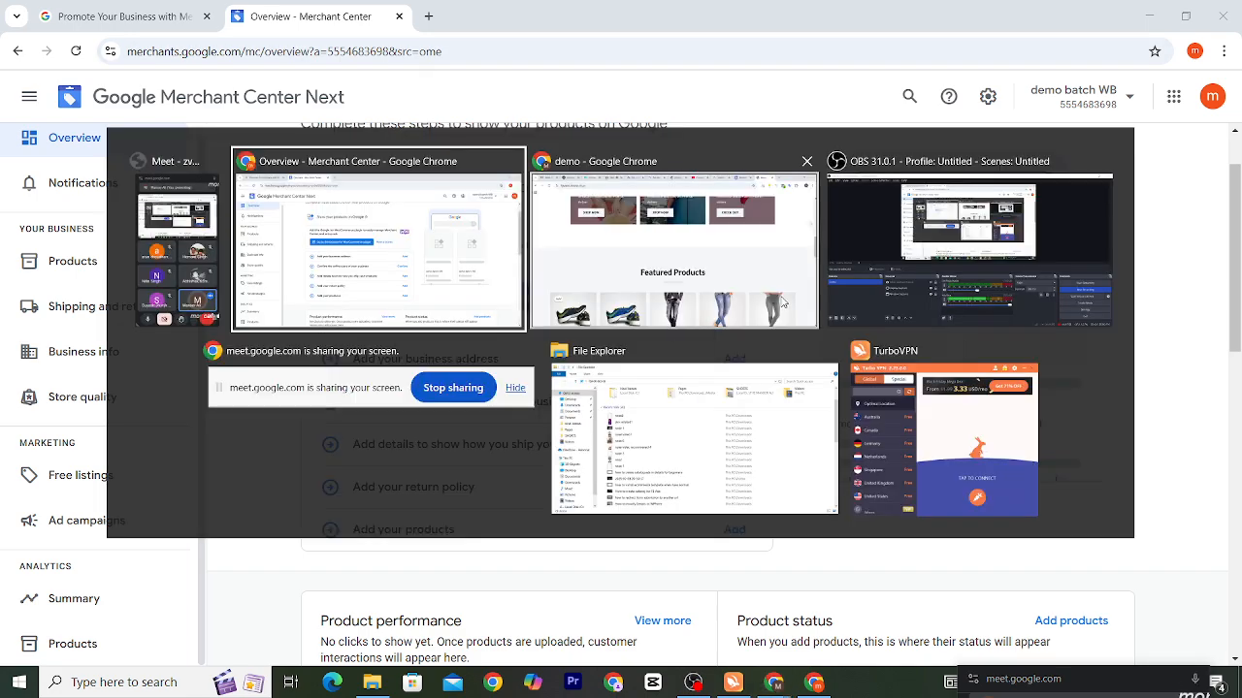
click(781, 303)
Browse the demo store's products, then open kavneet.theshiv.shop/wp-admin.
scroll(634, 376, up, 5)
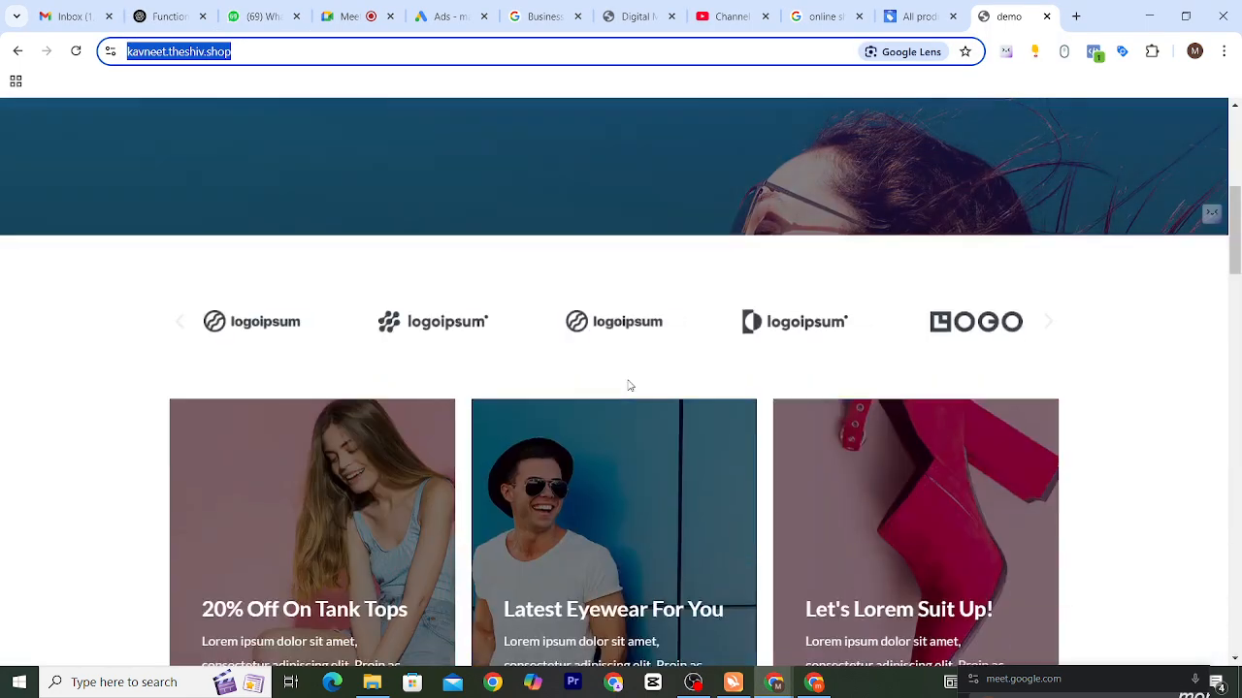
scroll(627, 386, down, 12)
scroll(477, 225, up, 3)
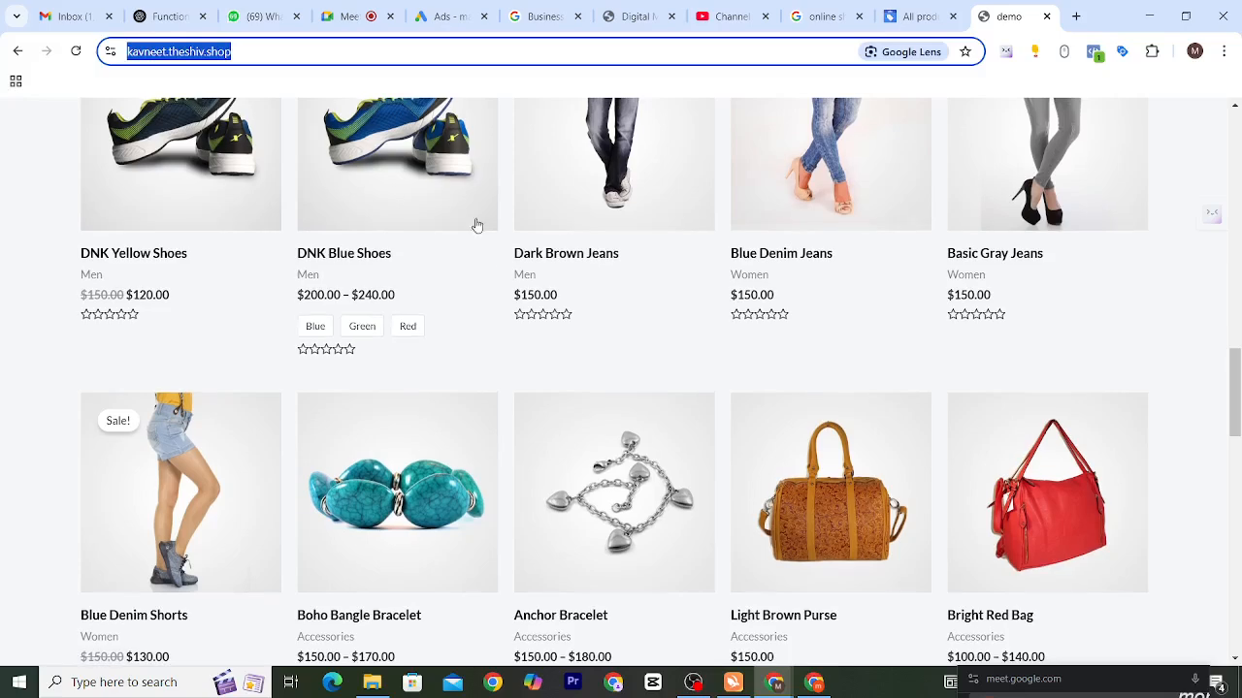
scroll(476, 225, up, 2)
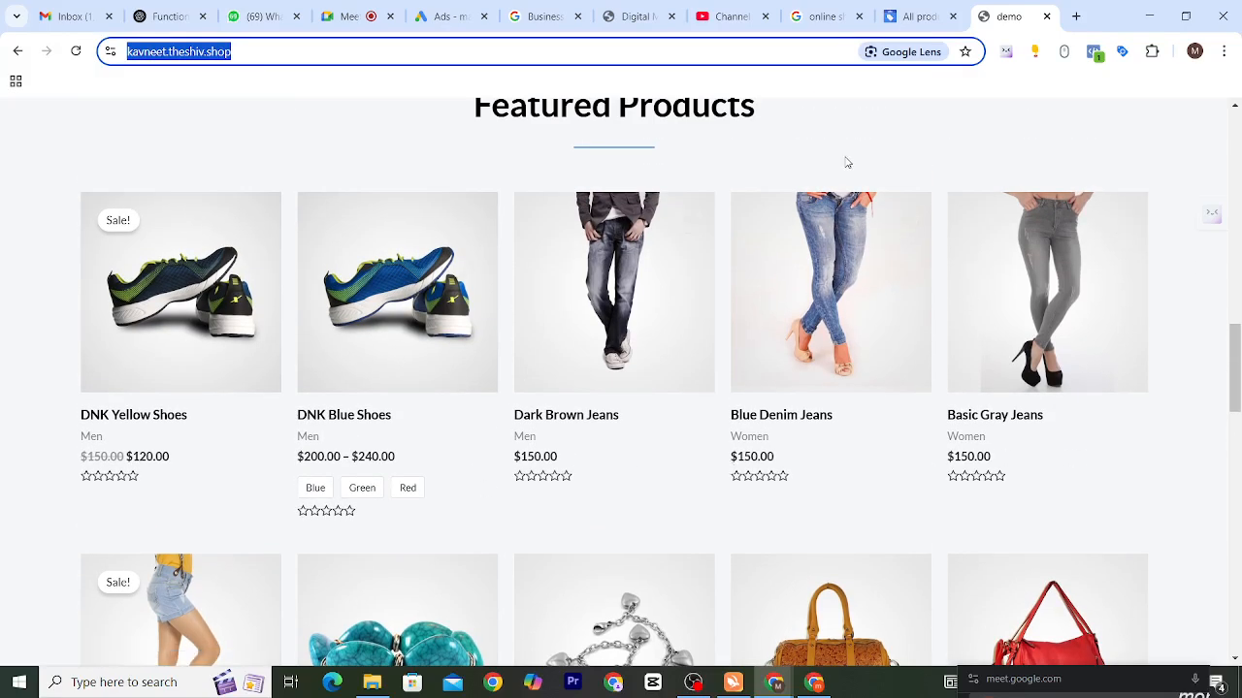
scroll(968, 391, up, 5)
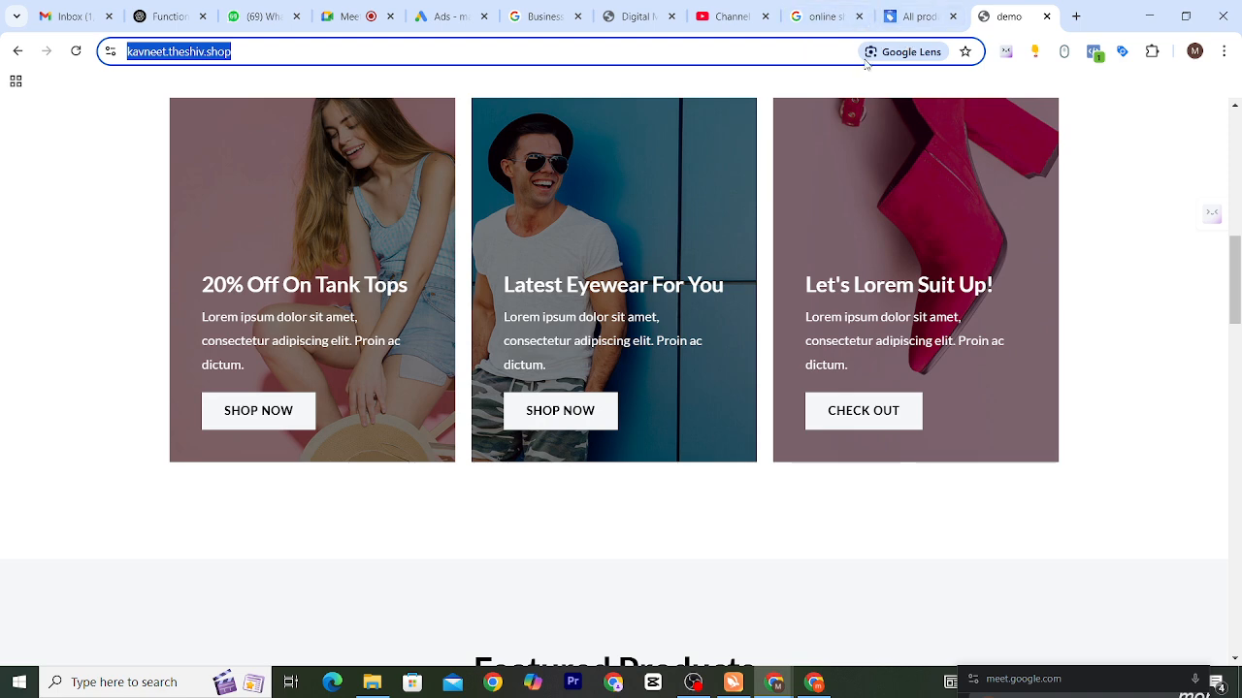
click(243, 51)
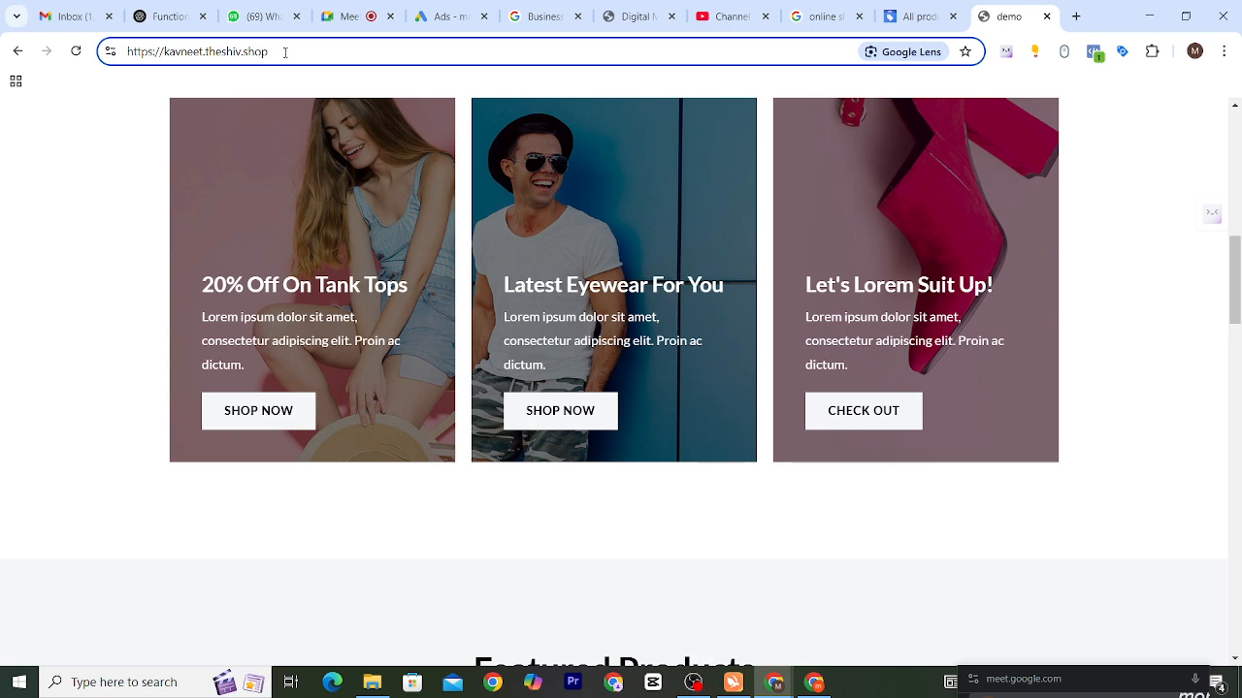
text(/wp)
key(Return)
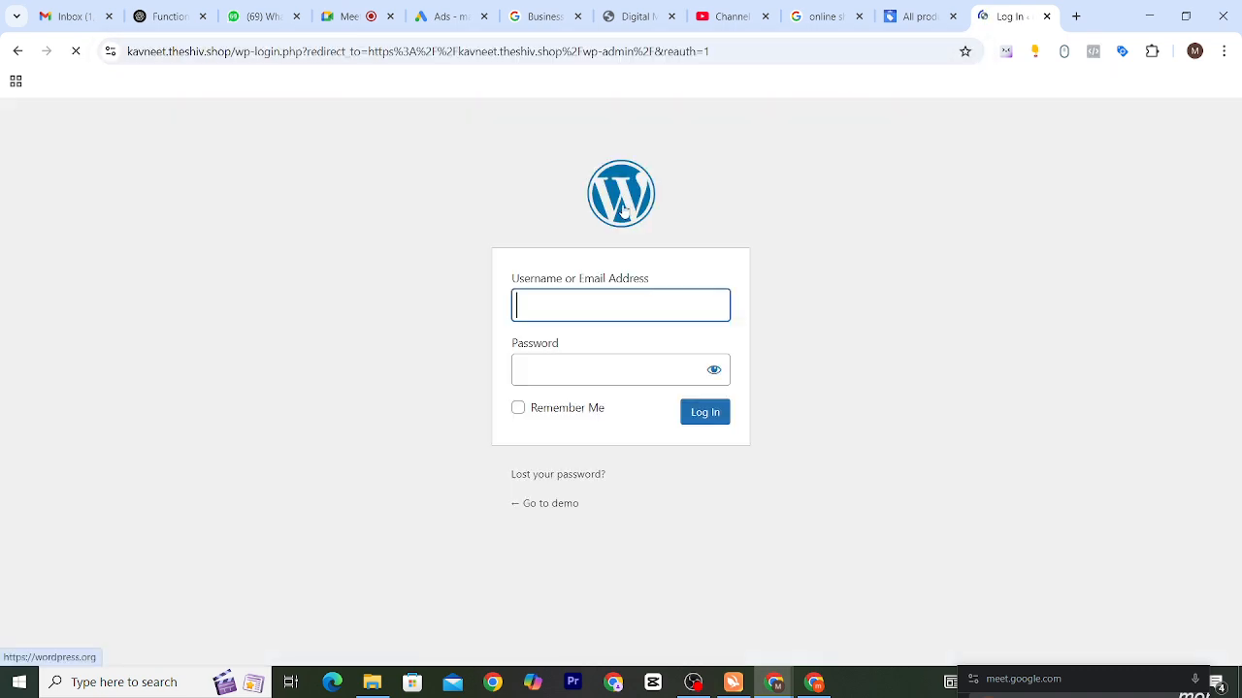
Log in to the WordPress admin and go to WooCommerce's General settings page.
click(693, 415)
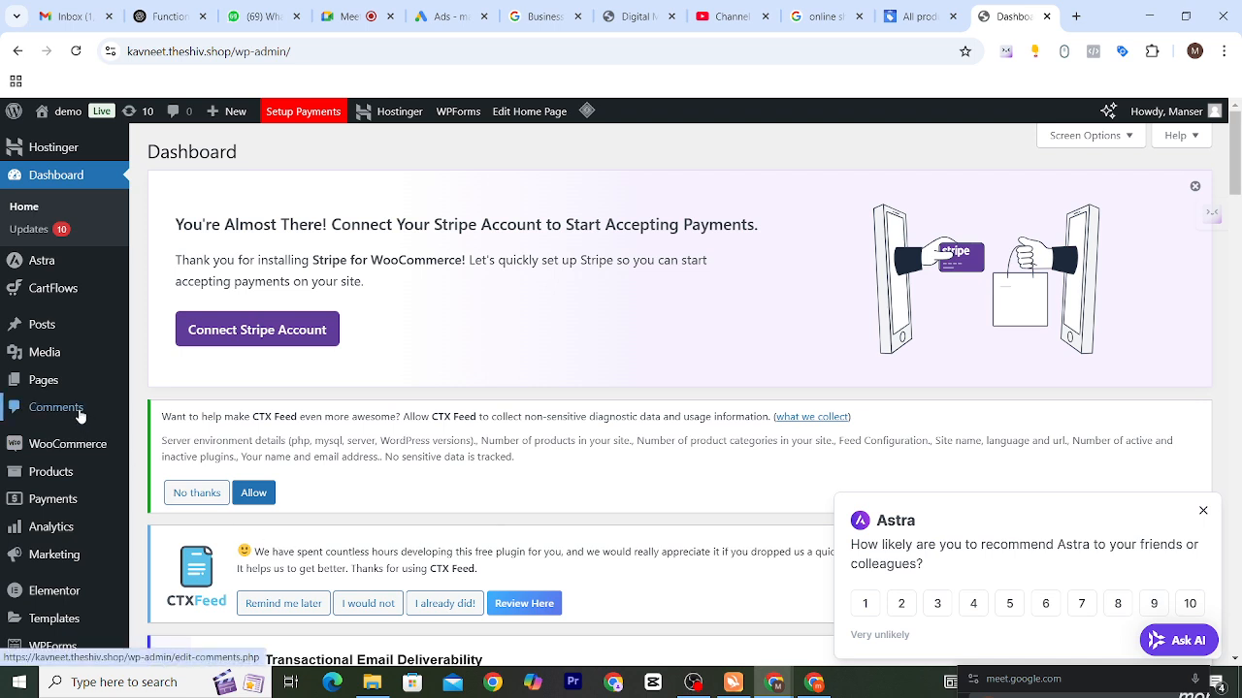
mouse_move(69, 443)
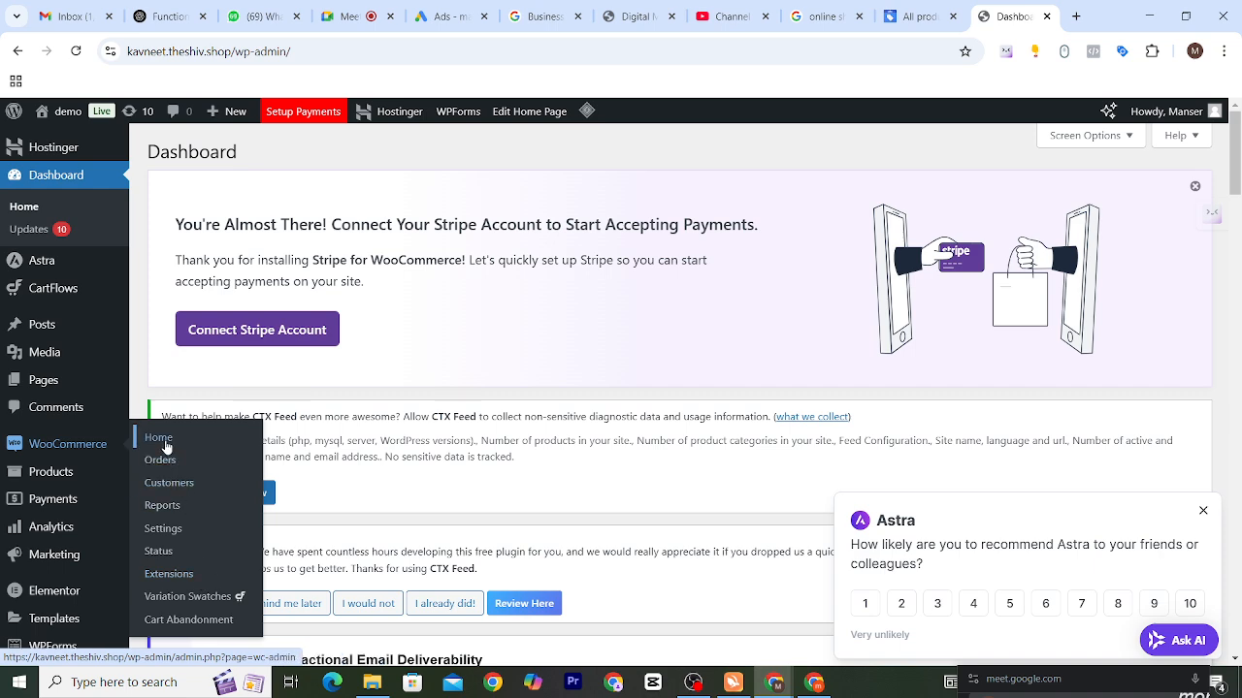
click(165, 530)
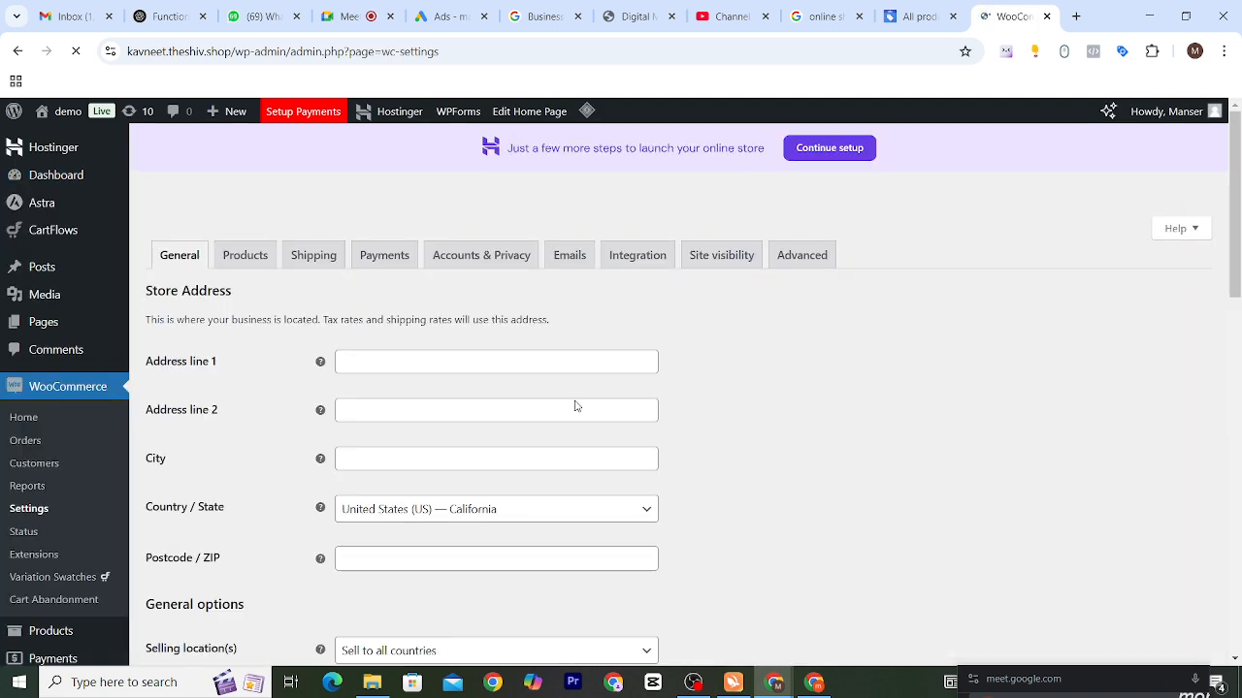
Set the store's Country / State to India — Delhi.
scroll(708, 403, down, 2)
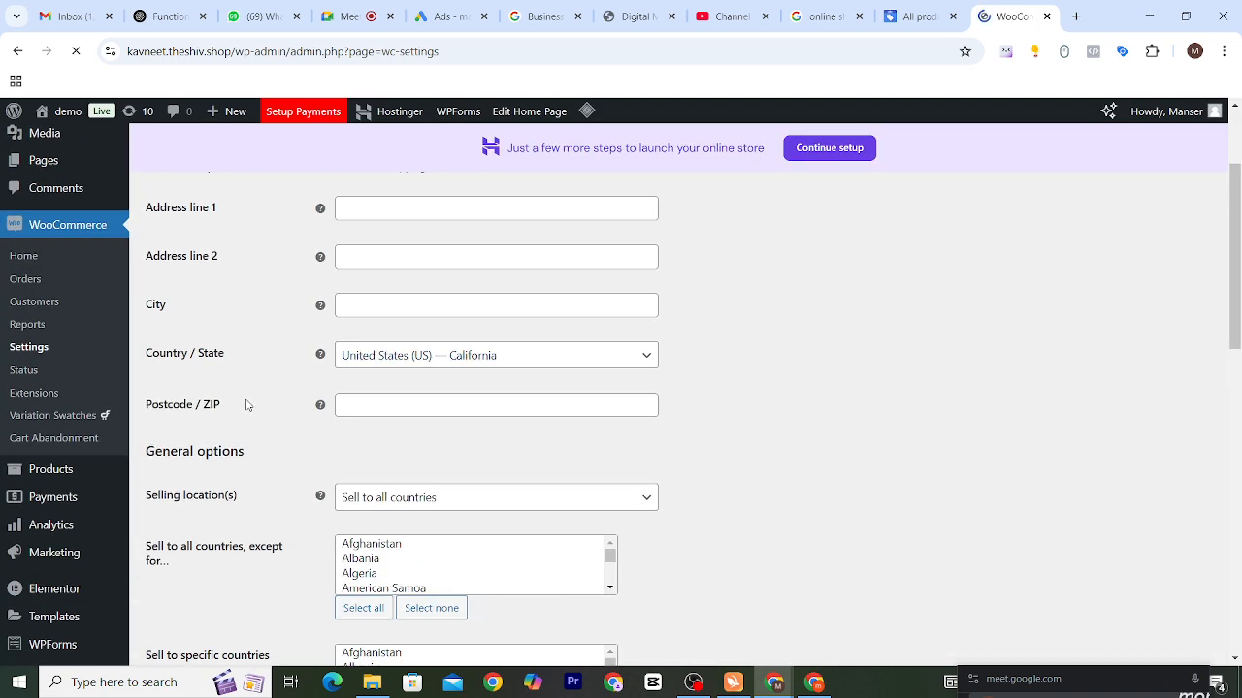
scroll(749, 402, up, 1)
scroll(749, 403, down, 2)
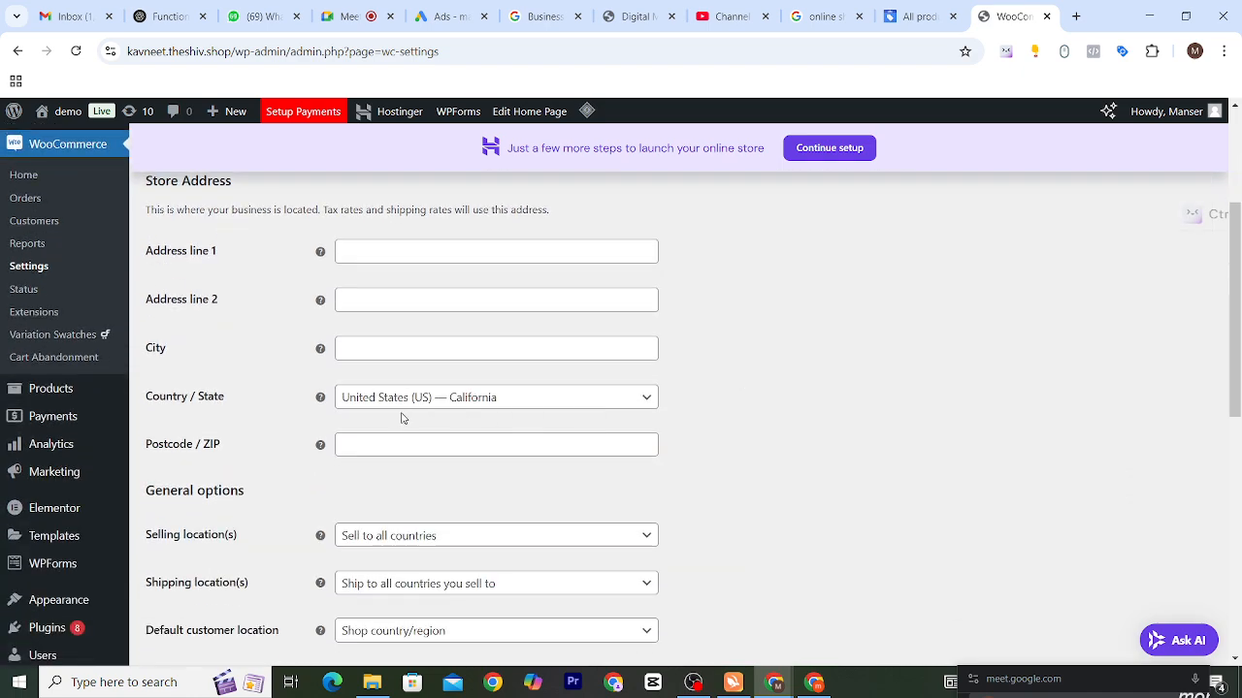
scroll(330, 411, down, 2)
scroll(329, 411, up, 1)
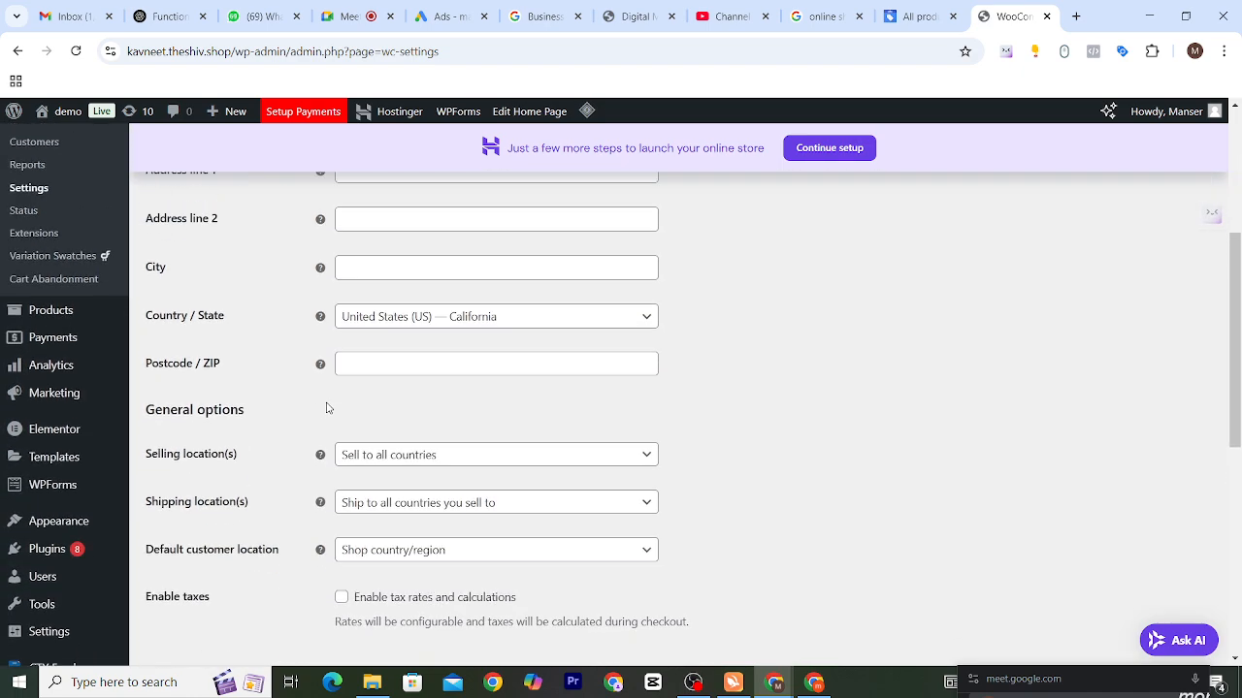
click(636, 320)
text(indi)
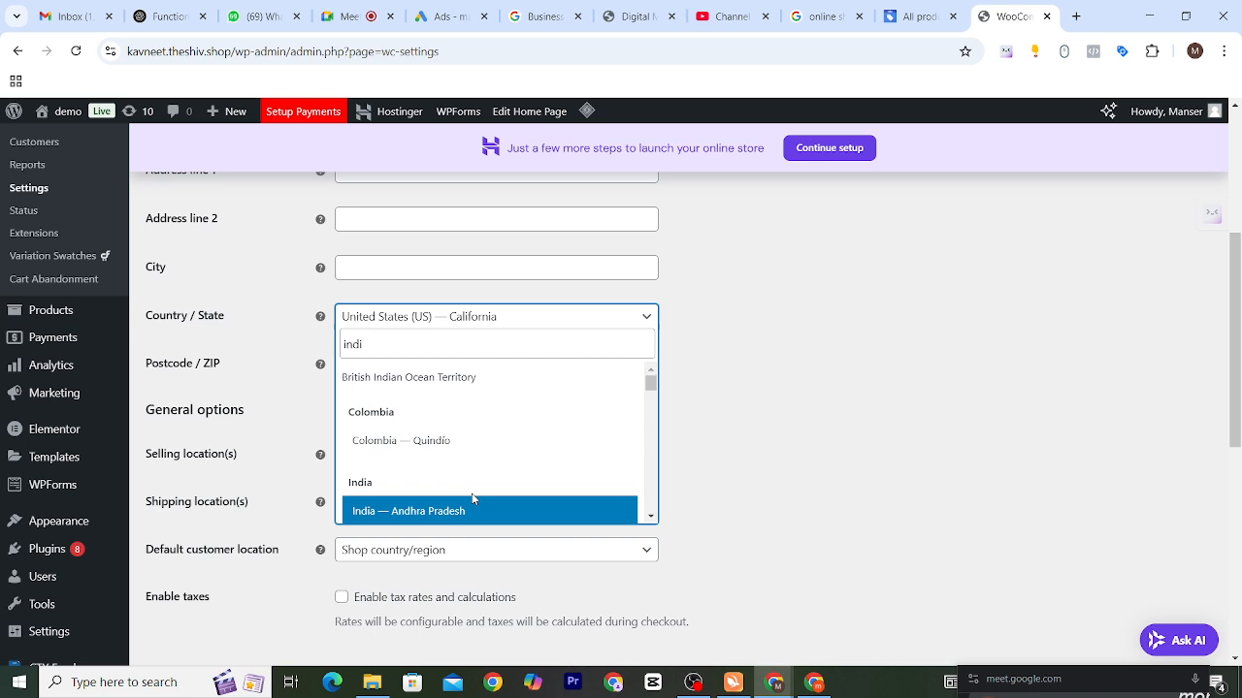
double_click(422, 335)
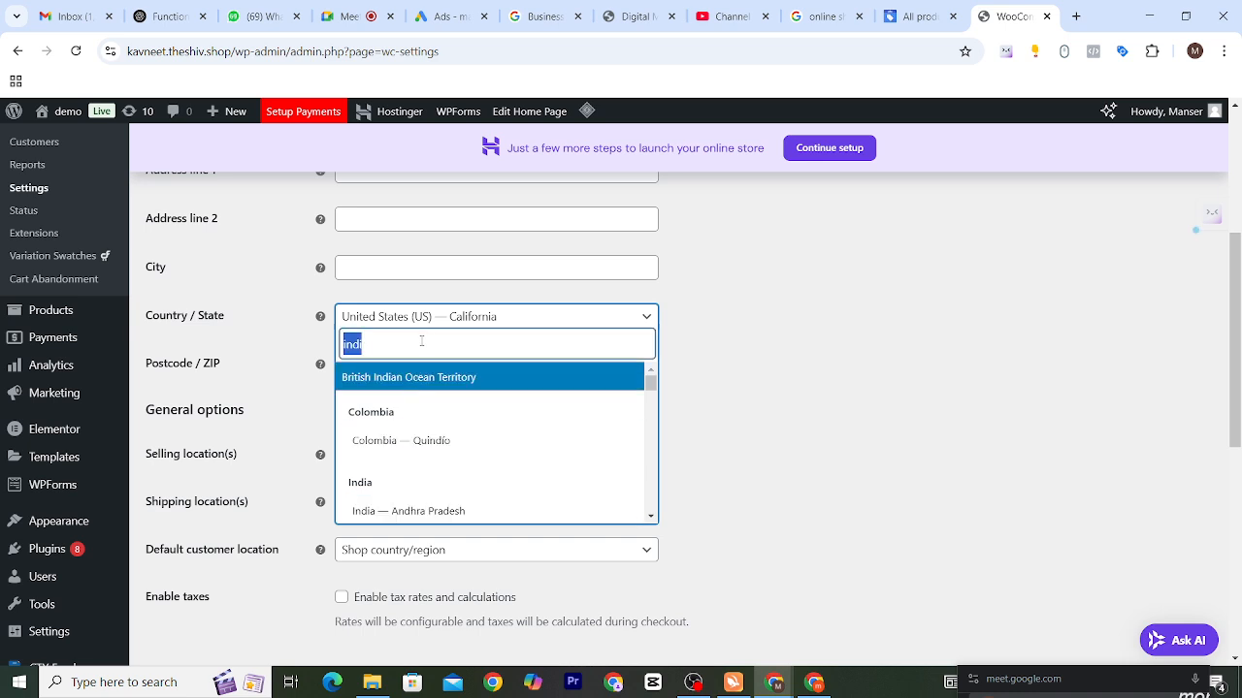
text(delhi)
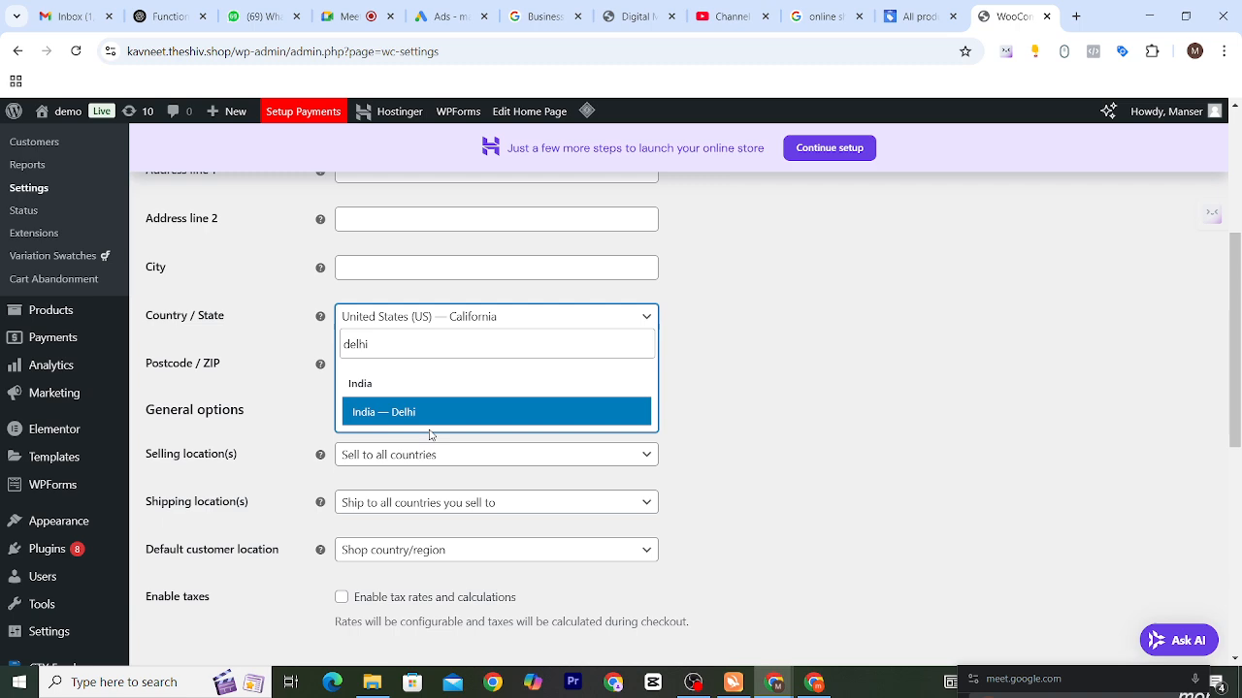
click(430, 414)
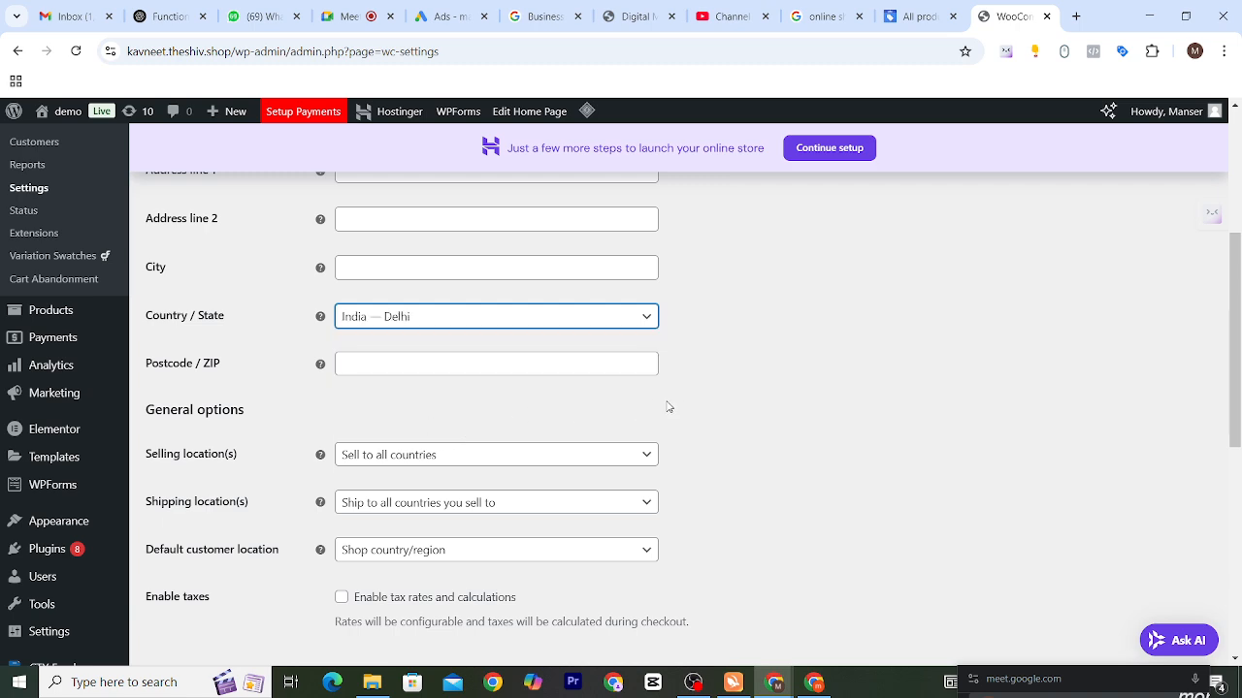
Choose Indian rupee (INR) as the store currency and save the changes.
scroll(667, 408, down, 3)
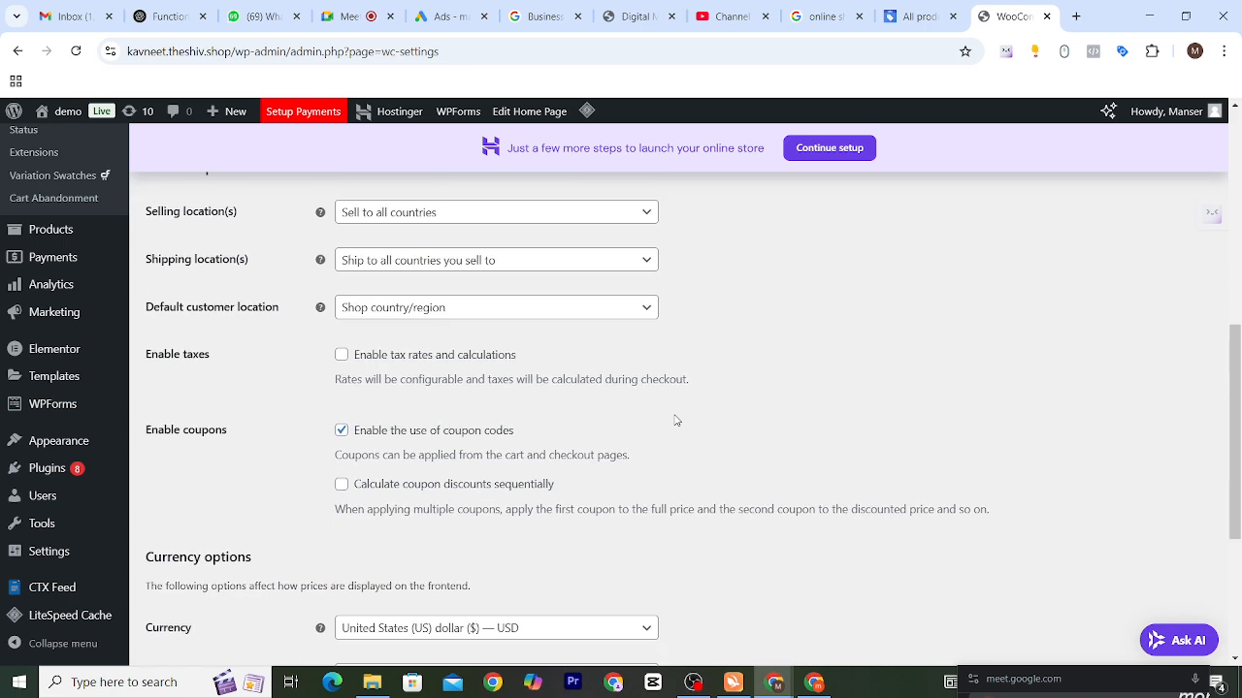
scroll(676, 418, down, 2)
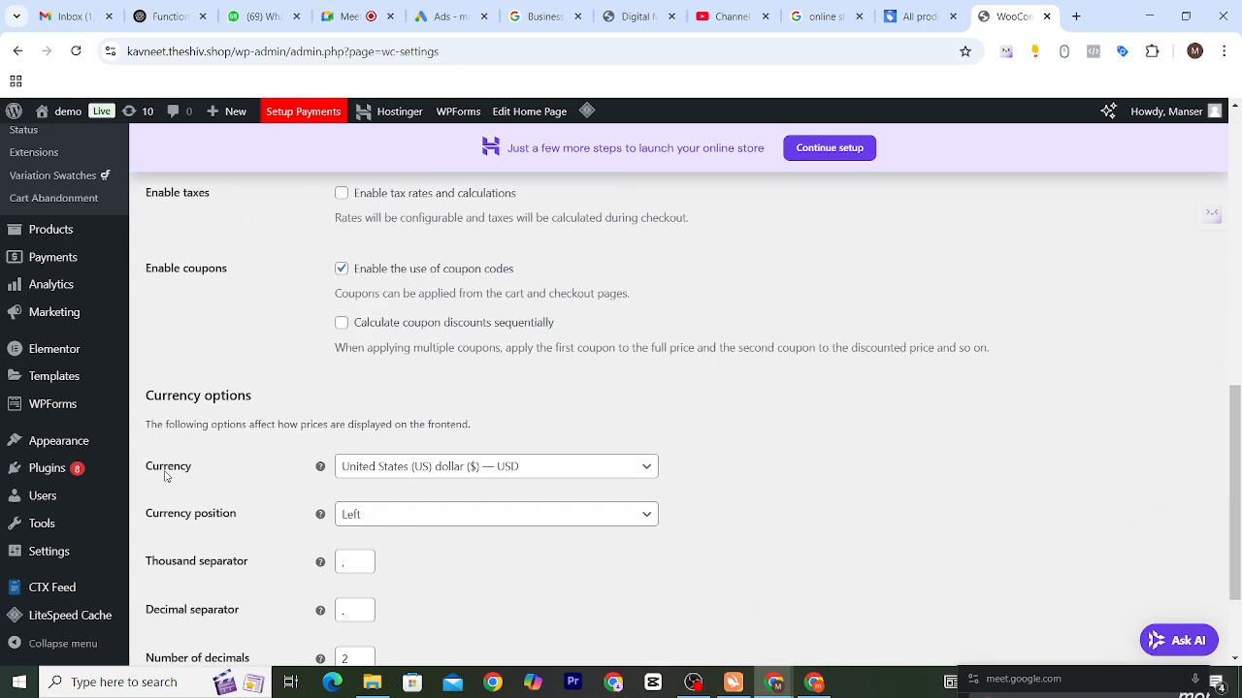
drag(148, 474, 207, 476)
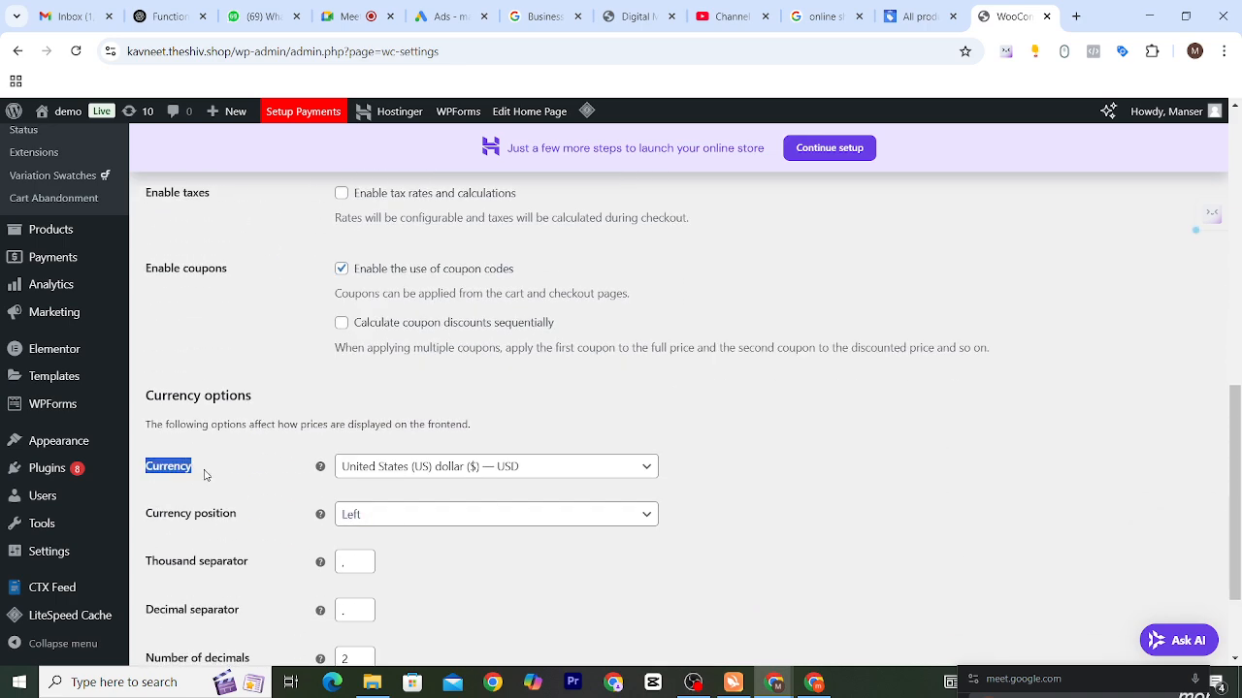
click(644, 476)
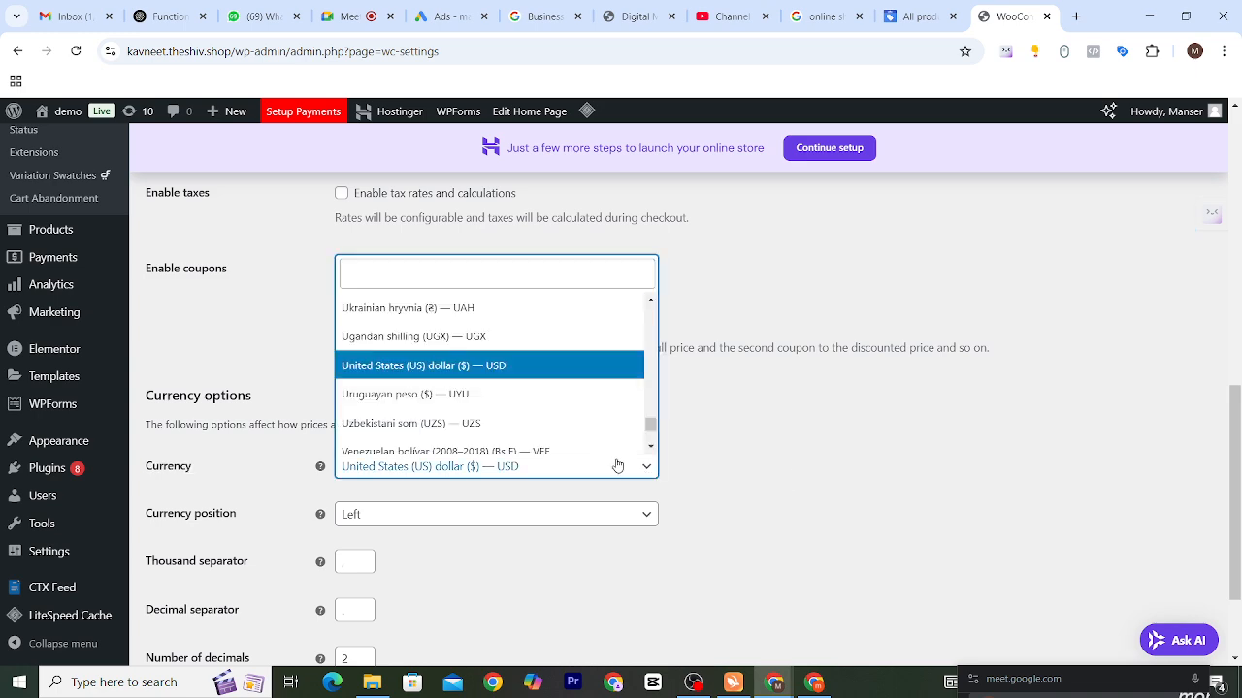
text(indi)
click(438, 445)
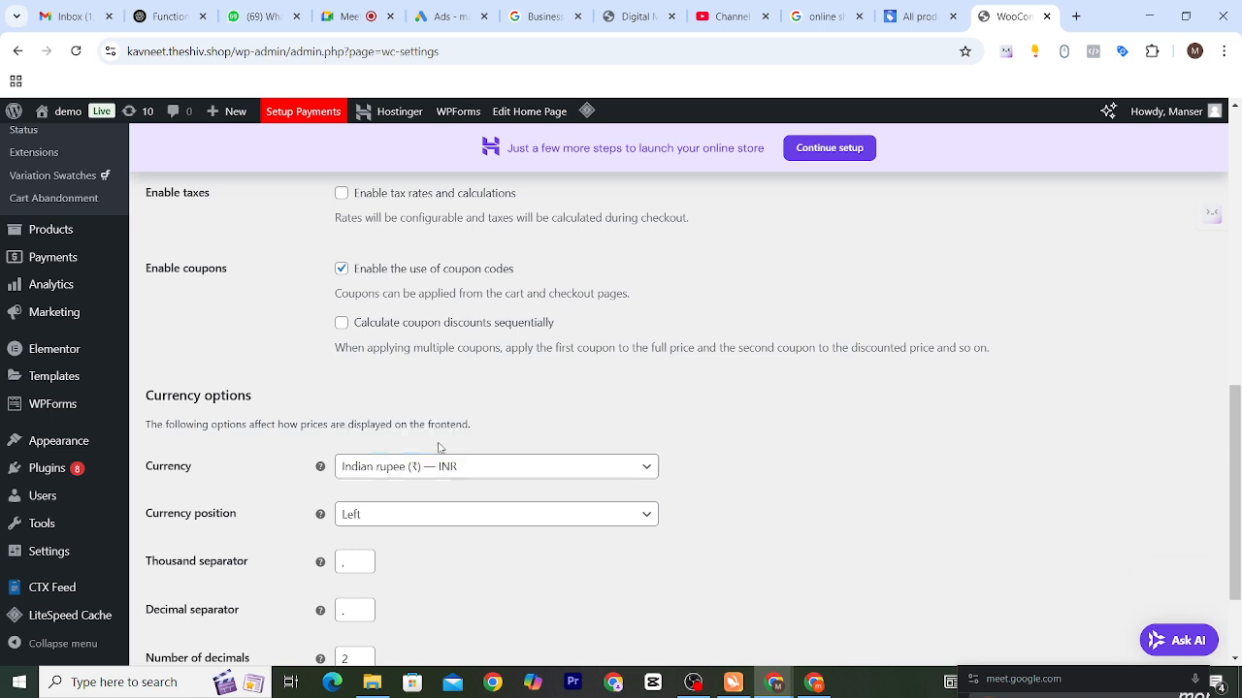
scroll(757, 512, down, 2)
click(198, 580)
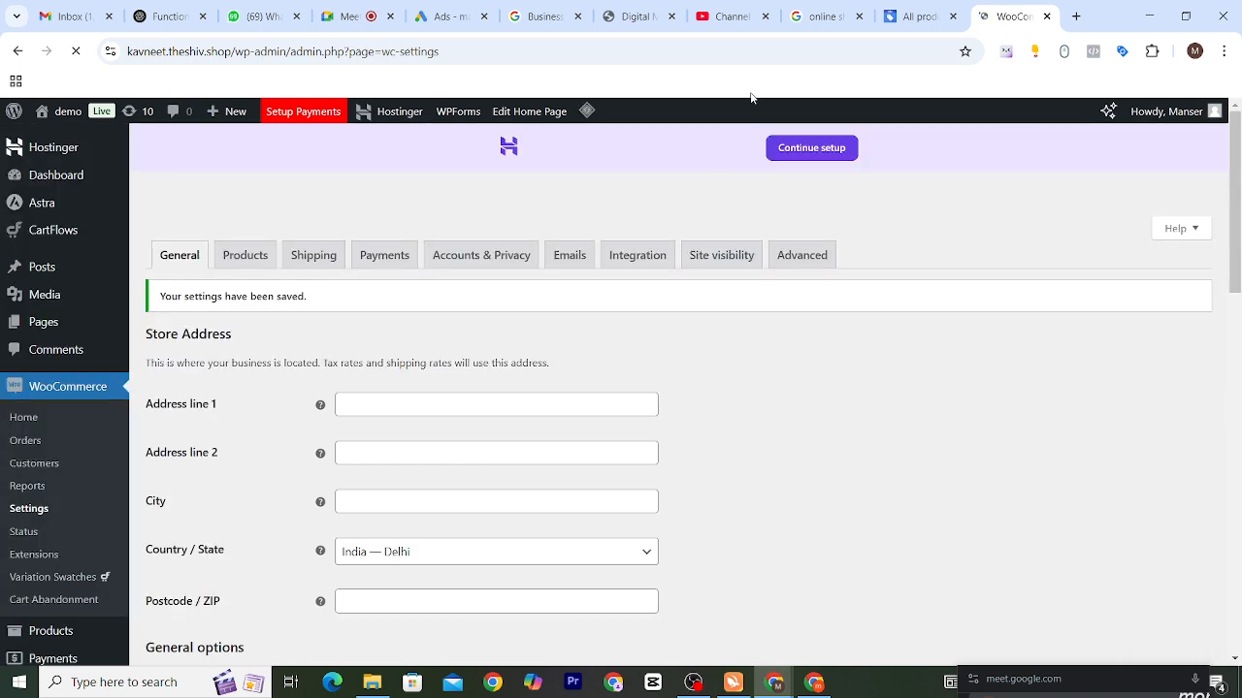
middle_click(64, 115)
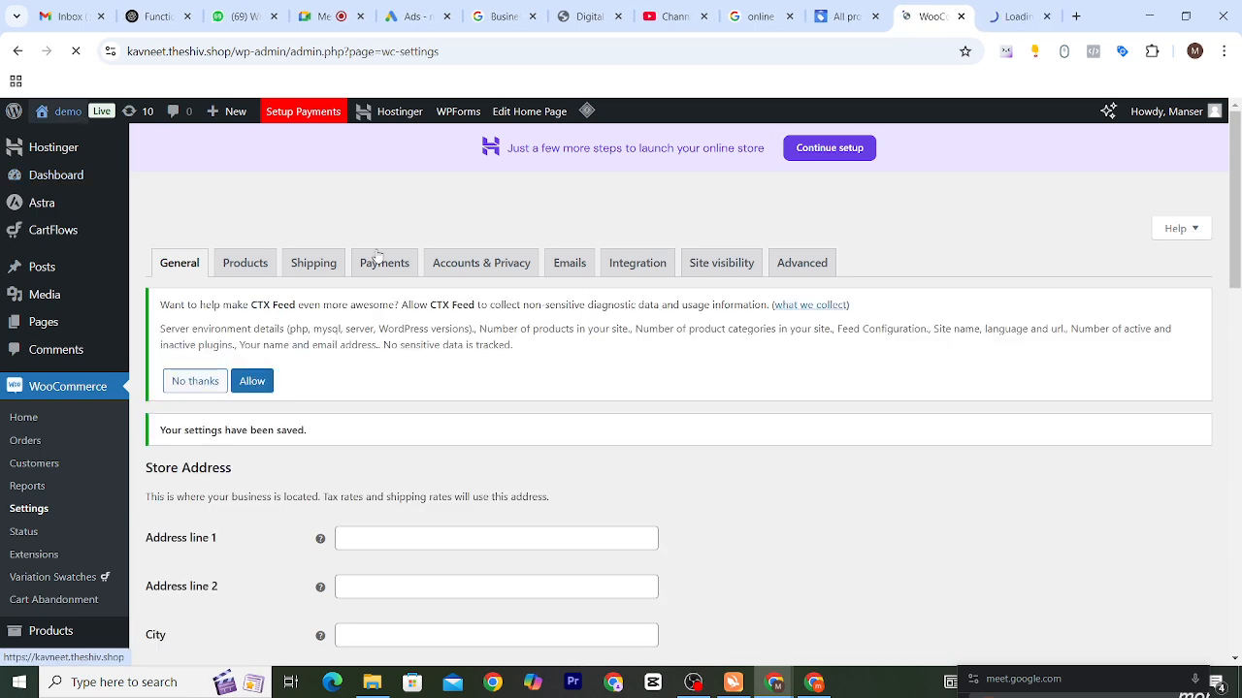
Check that the shop's Dark Brown Jeans, Blue Denim Jeans and DNK Blue Shoes prices show in rupees (₹).
click(1017, 17)
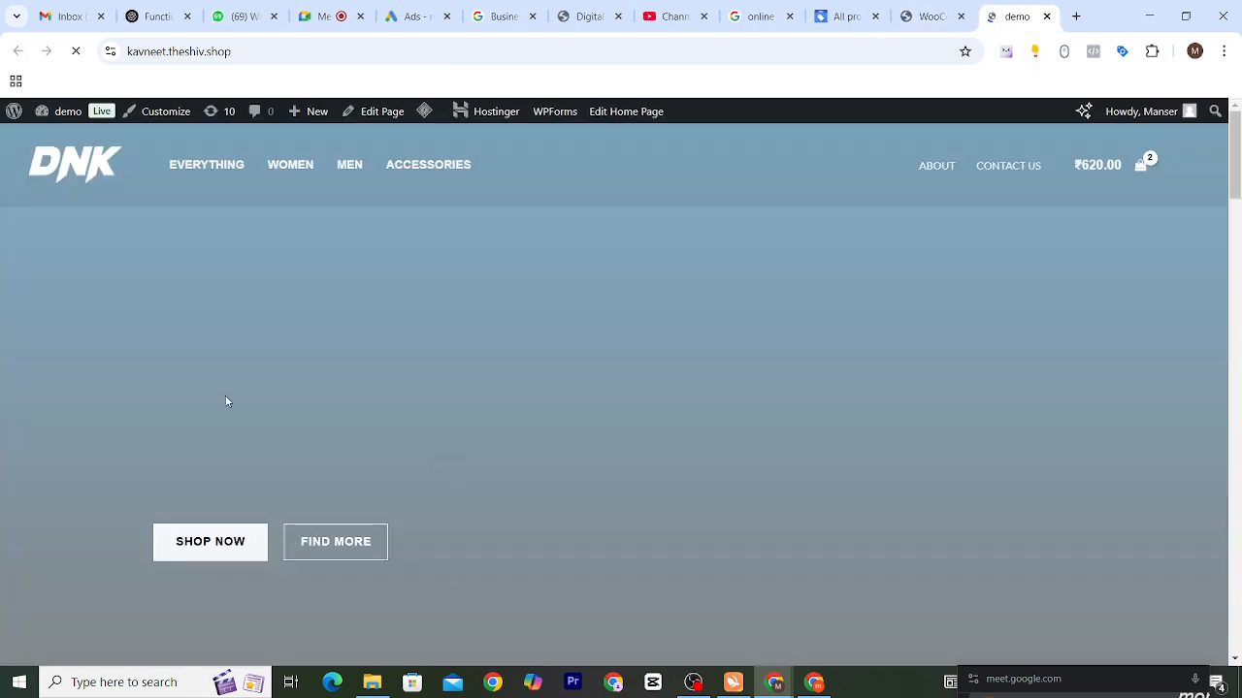
scroll(527, 303, down, 10)
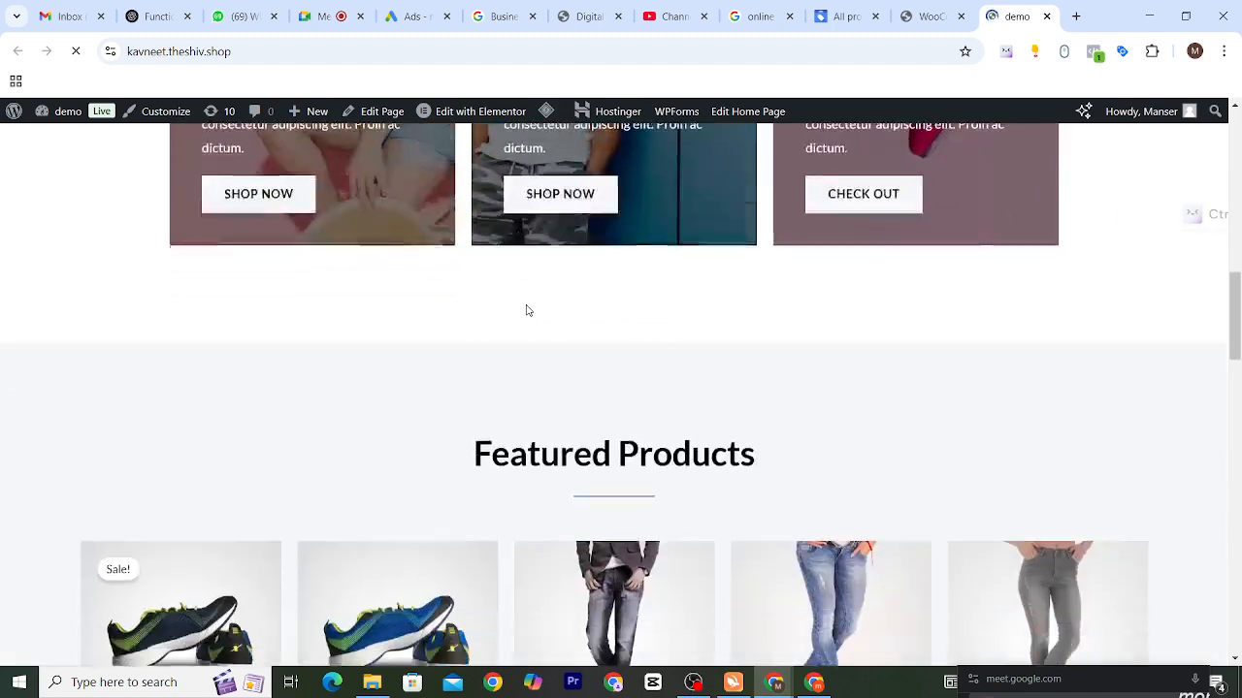
scroll(527, 311, down, 4)
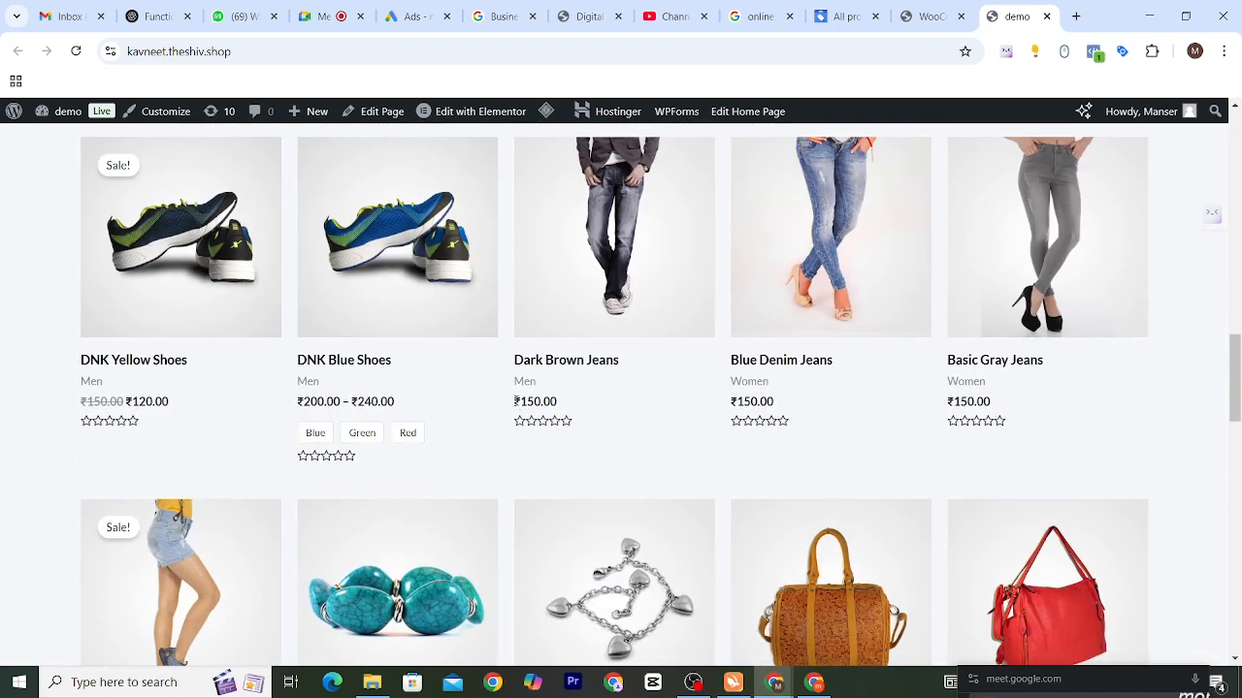
drag(514, 401, 789, 411)
click(828, 449)
drag(296, 402, 309, 403)
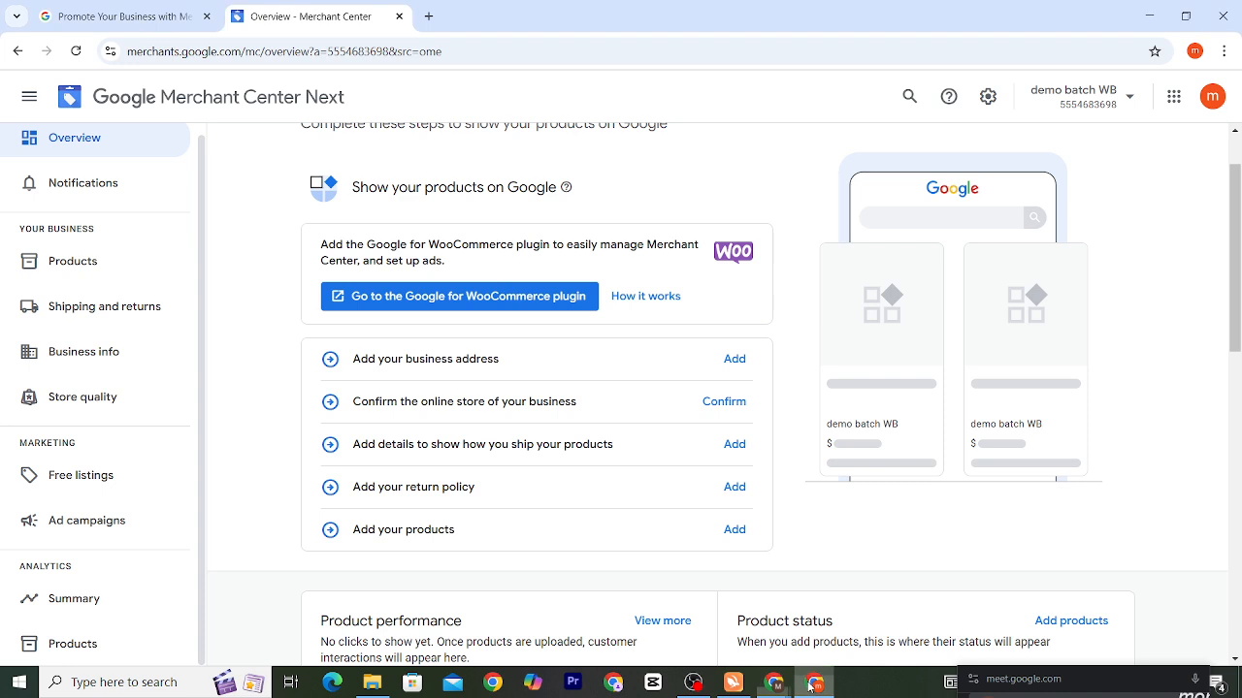
click(811, 684)
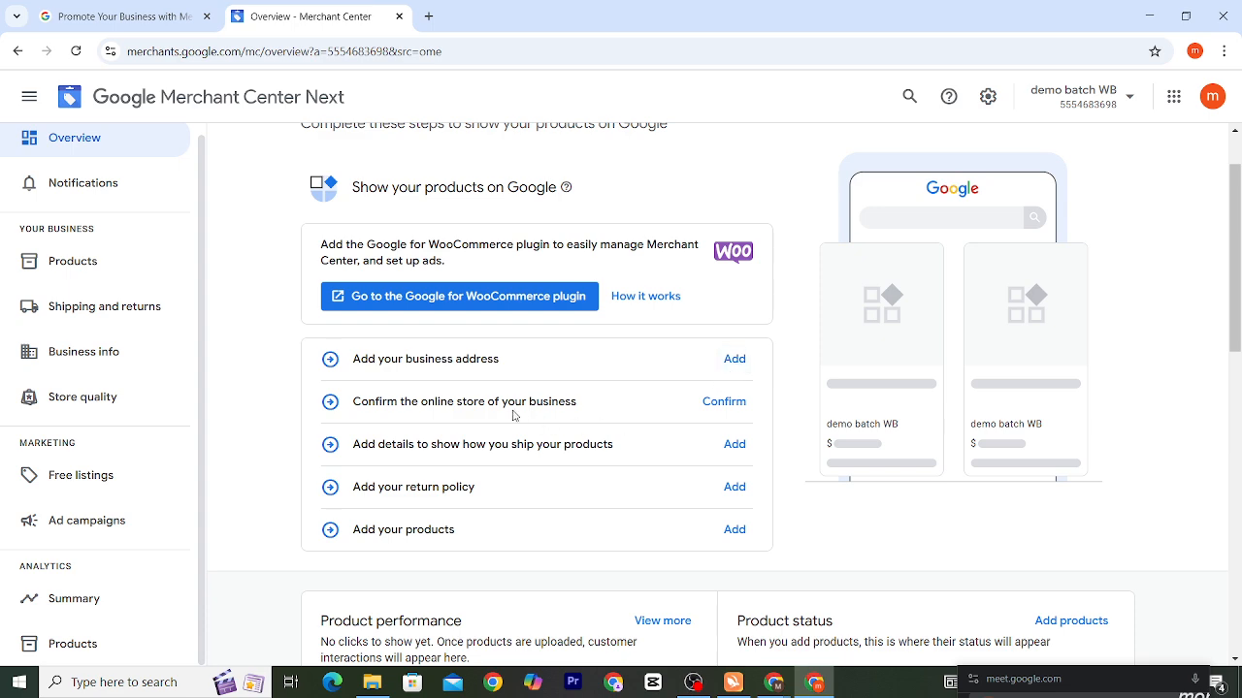
Start the business address form, checking the shop and WooCommerce settings tabs for reference.
click(732, 360)
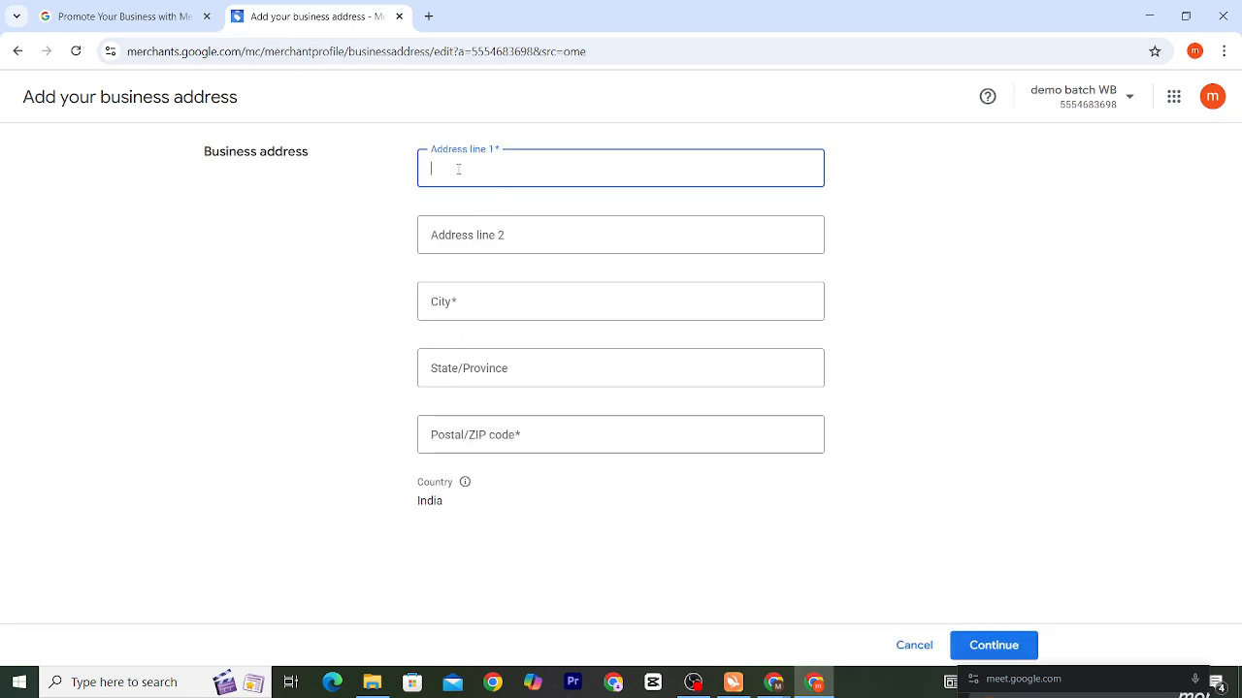
key(alt+Tab)
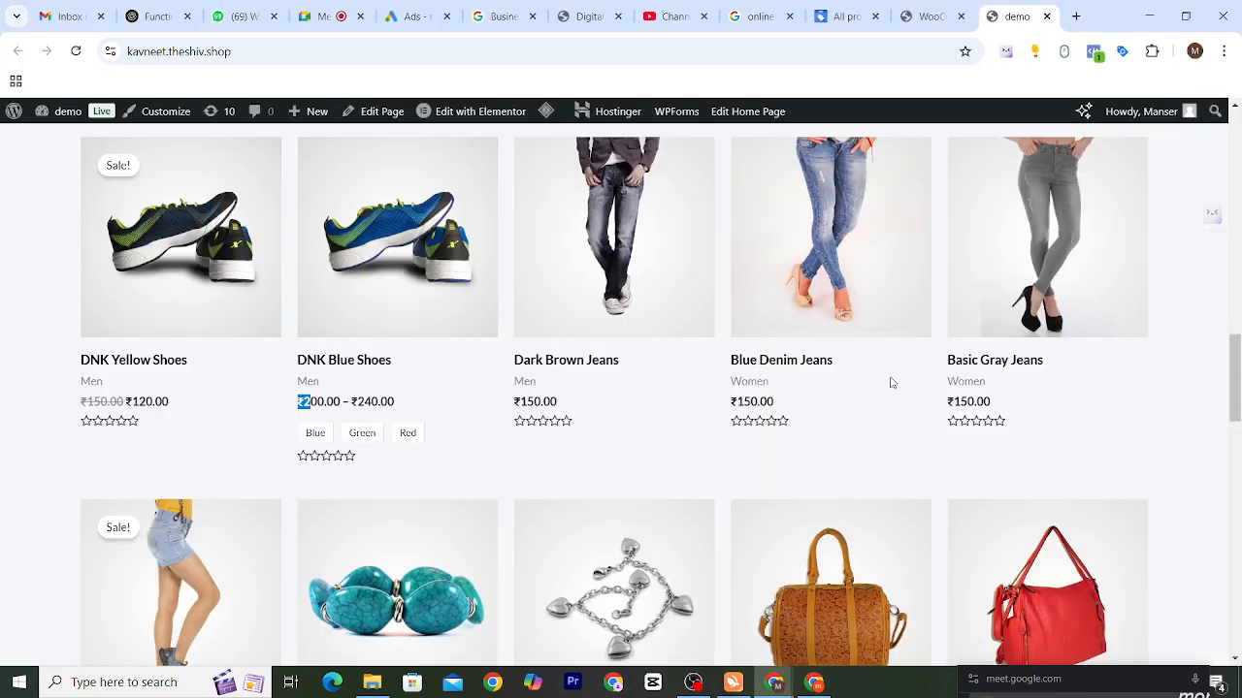
scroll(667, 392, up, 5)
scroll(668, 393, down, 5)
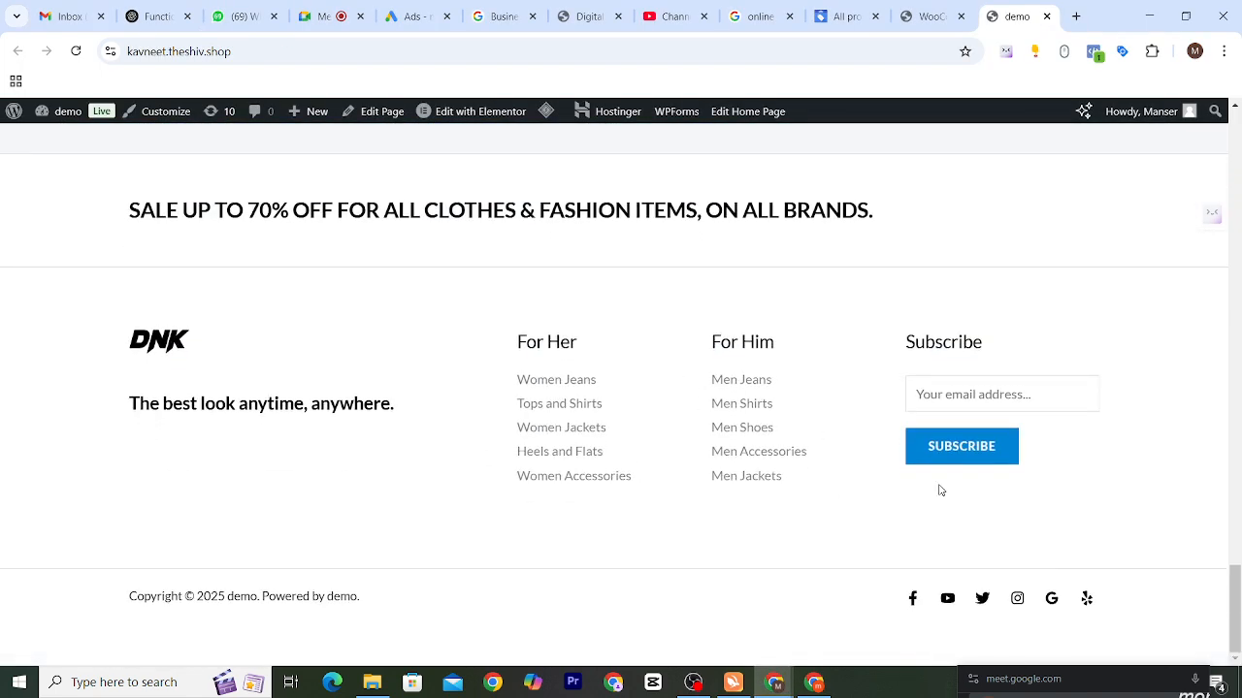
click(937, 18)
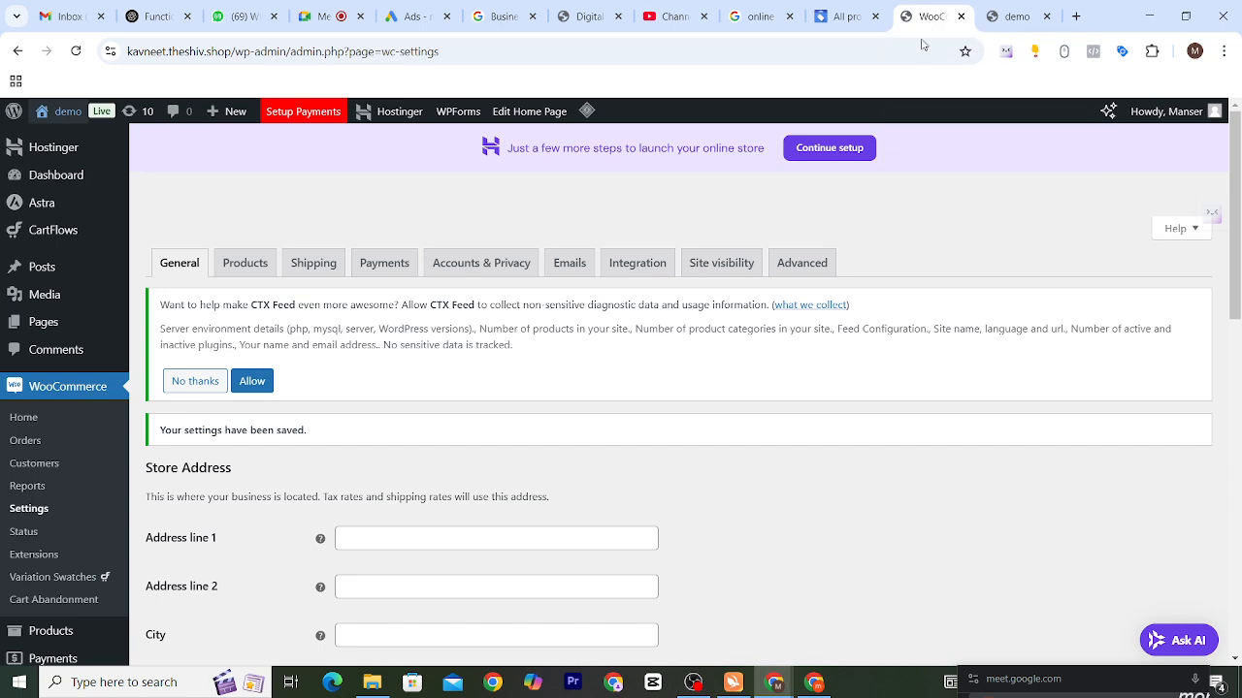
click(1017, 16)
key(alt+Tab)
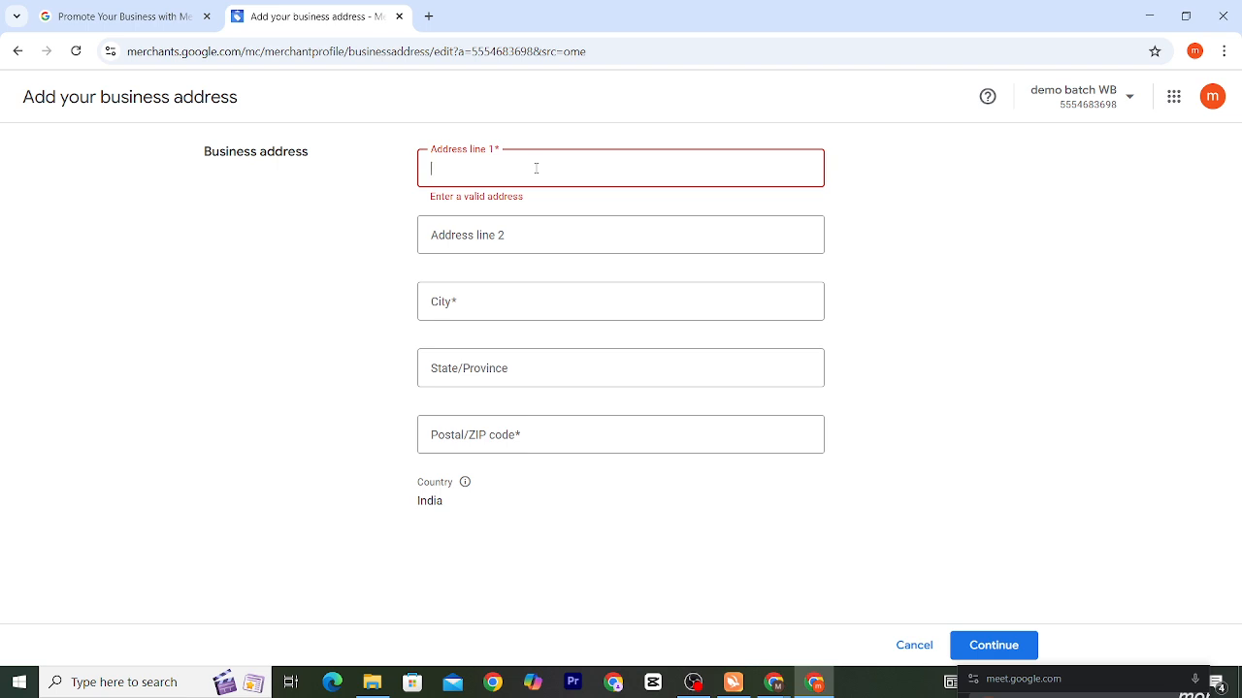
Fill in the business's street address lines, city and state fields.
text(132 Ge)
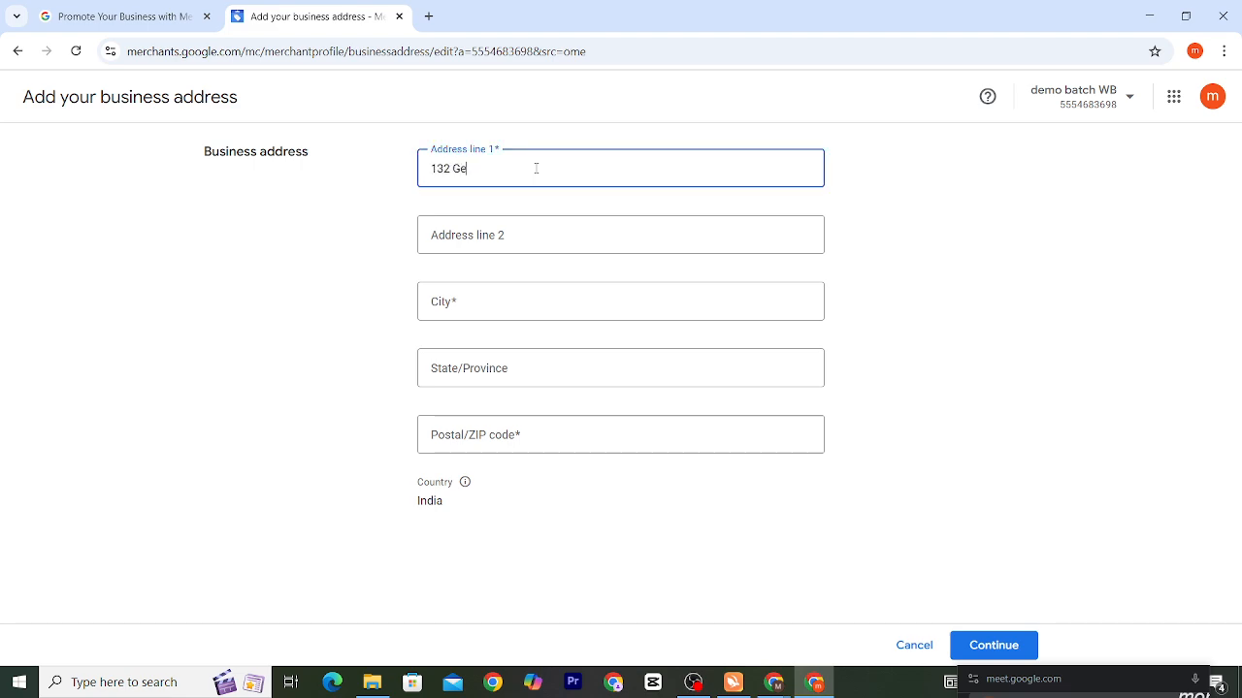
key(BackSpace)
click(468, 234)
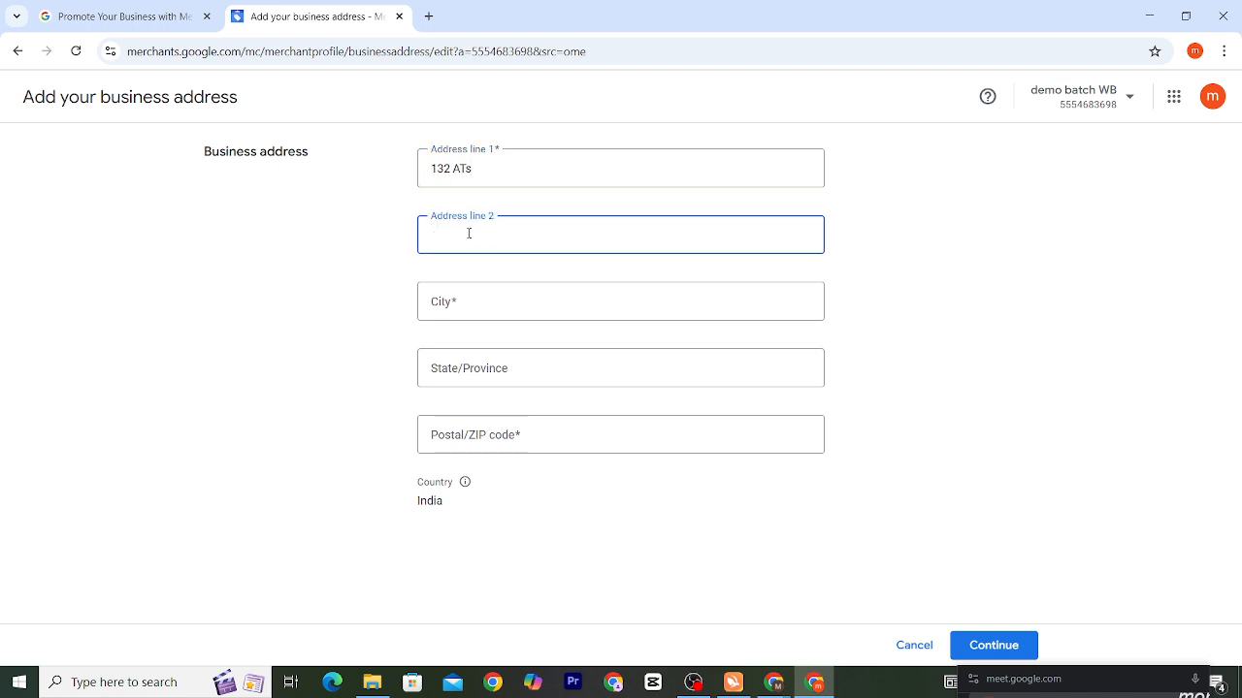
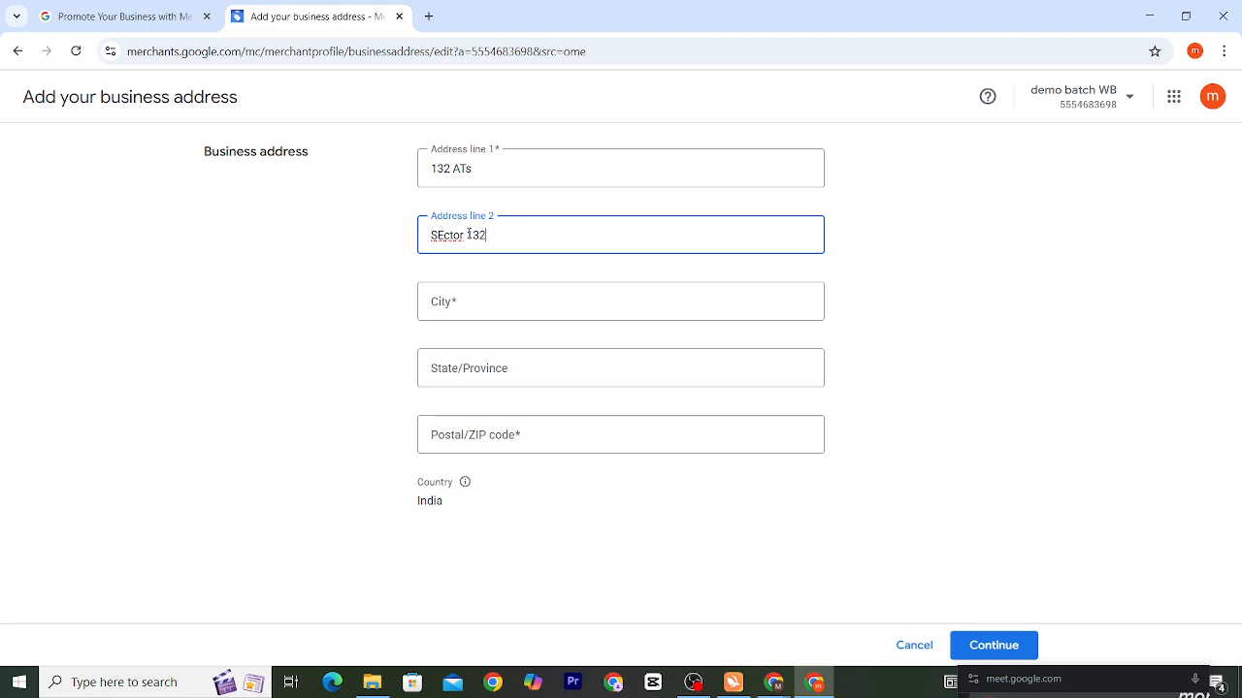
drag(450, 169, 428, 171)
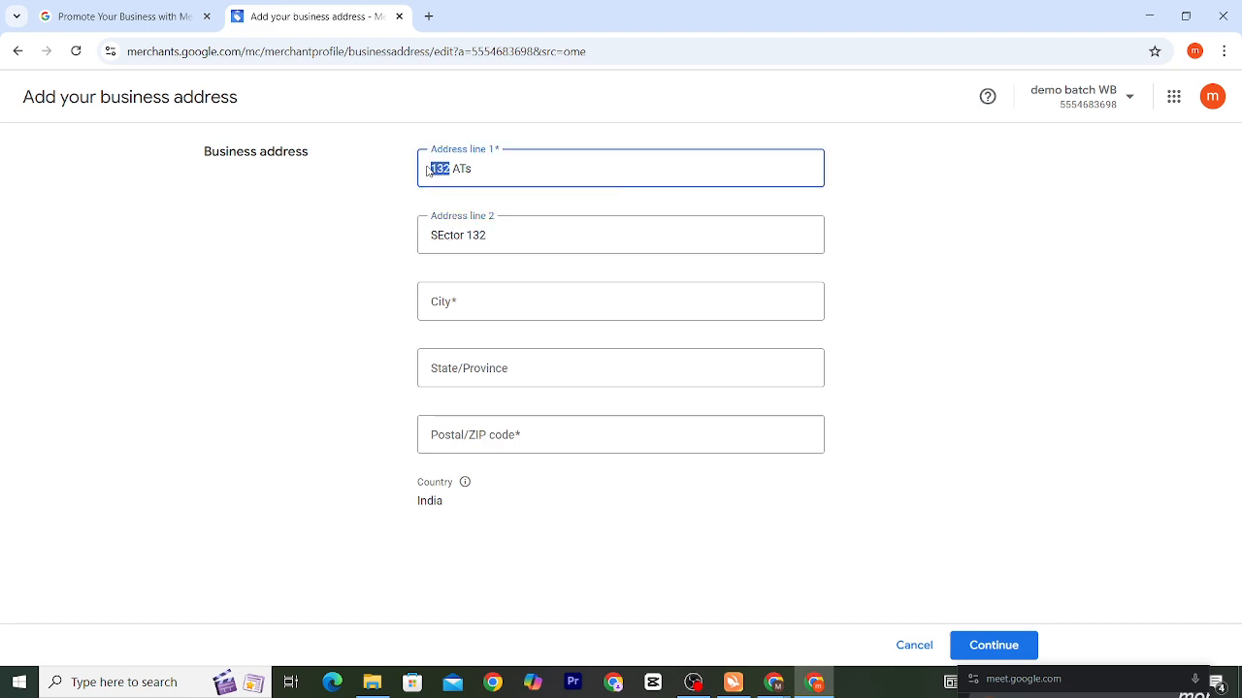
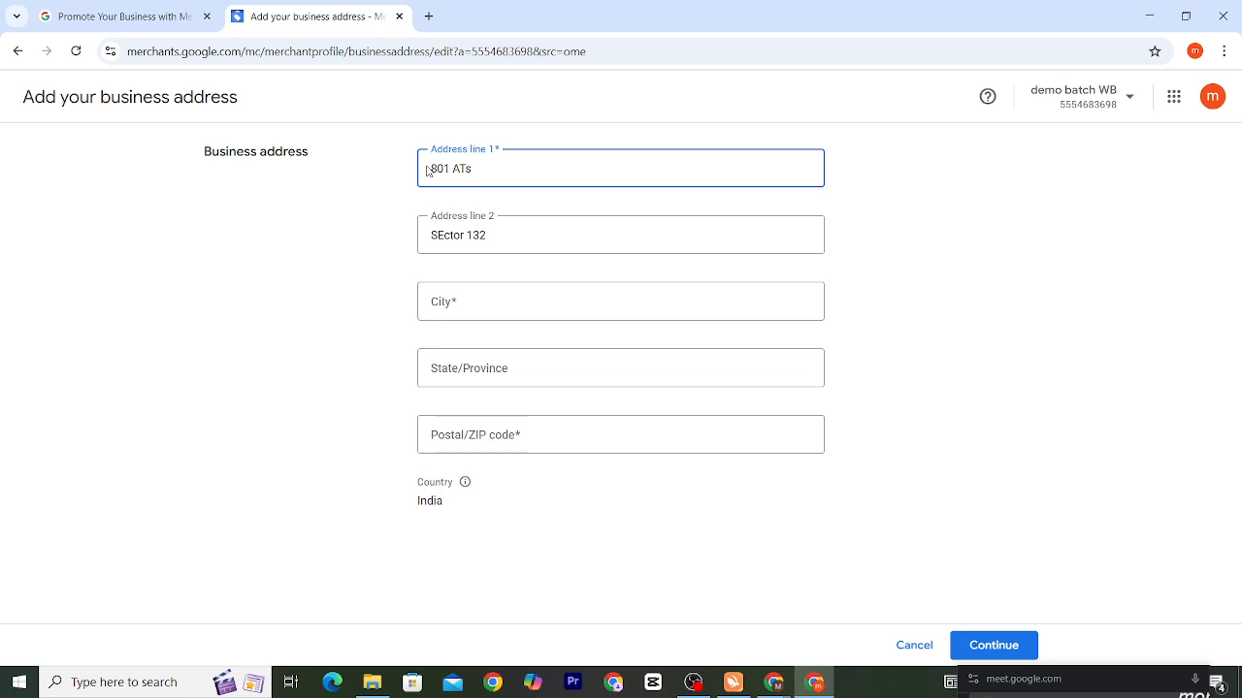
click(465, 303)
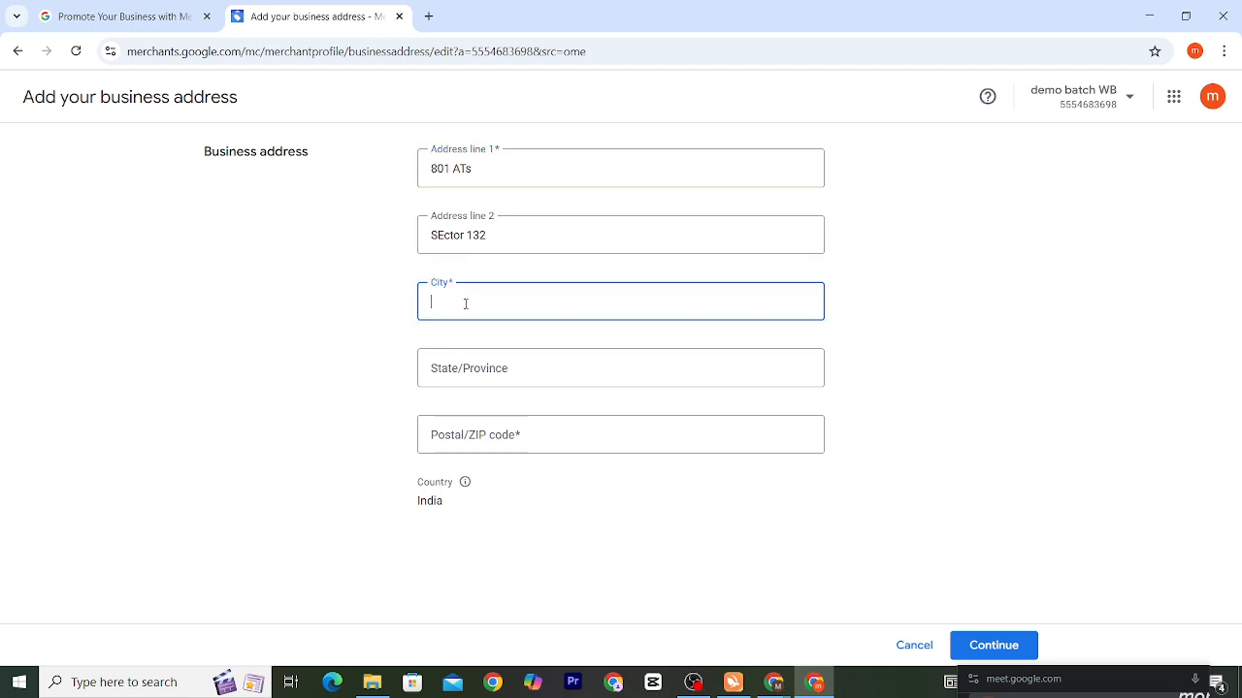
click(481, 367)
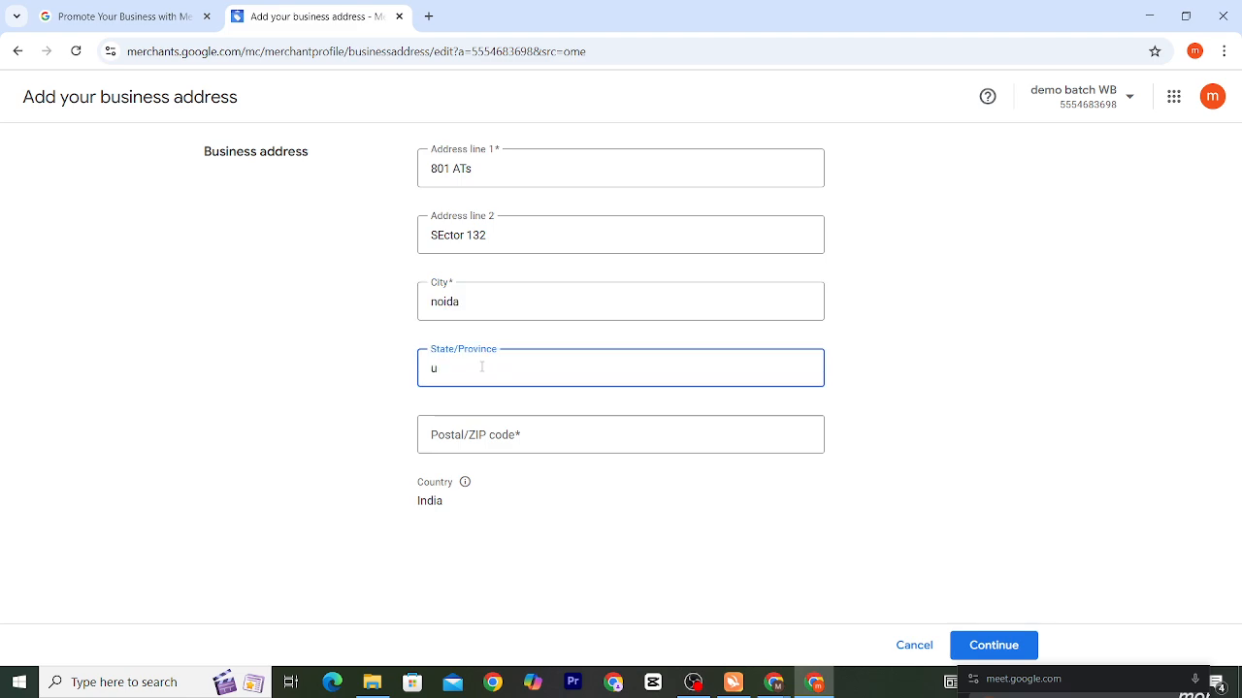
text(uttarpradesh)
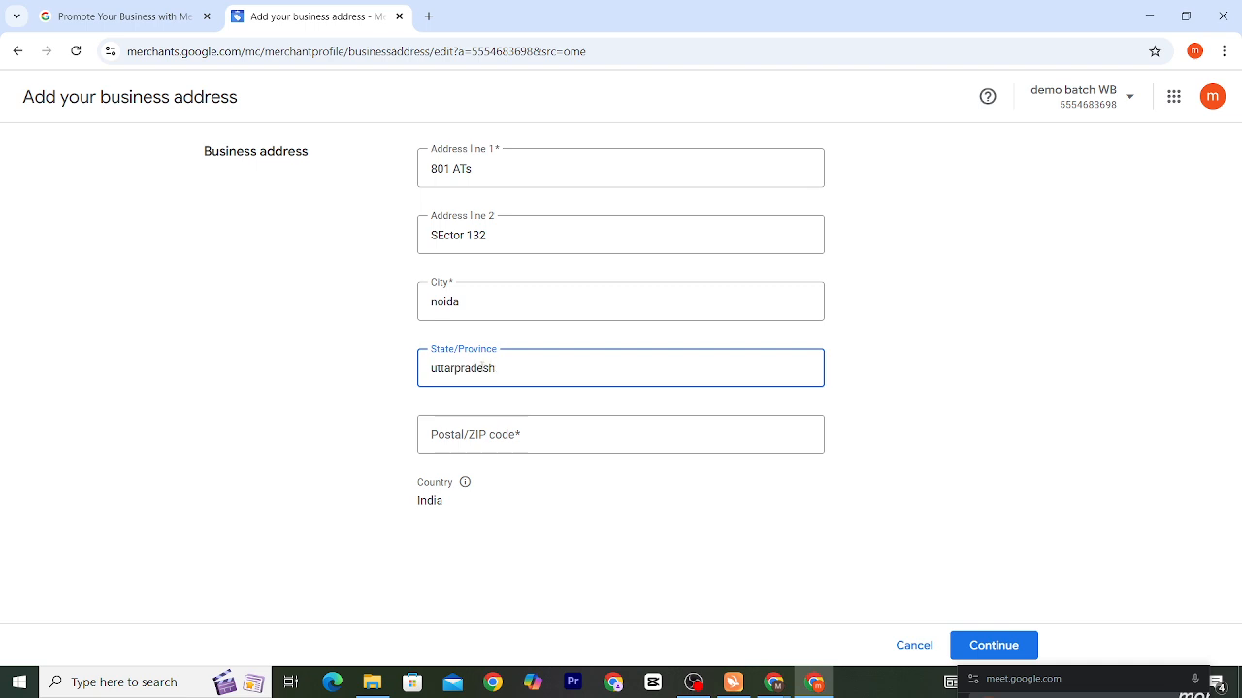
Enter the business's postal code and submit the address.
click(580, 434)
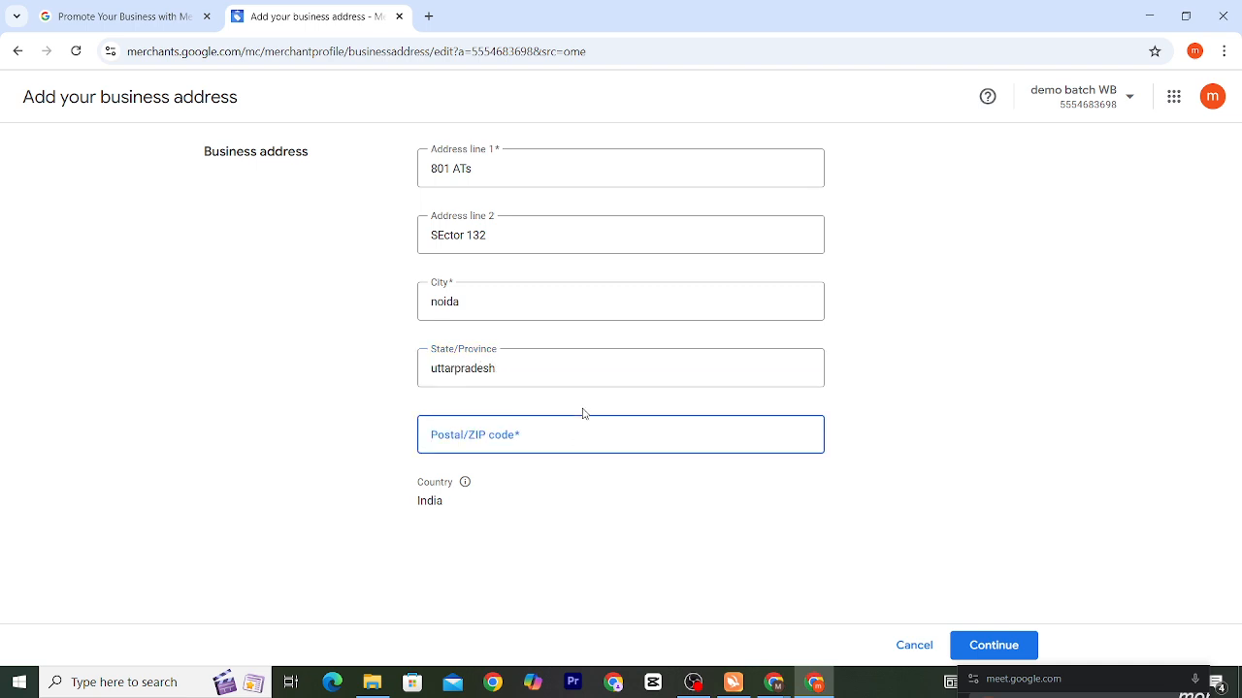
click(499, 369)
click(498, 435)
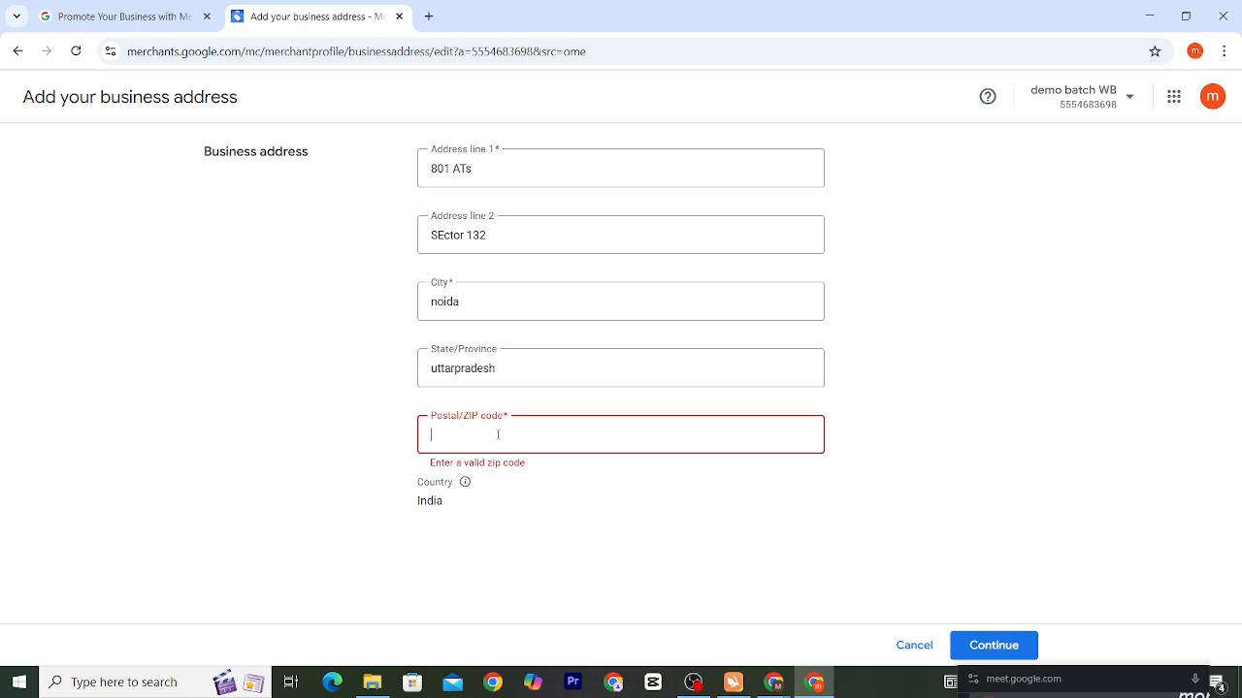
text(301402)
click(540, 495)
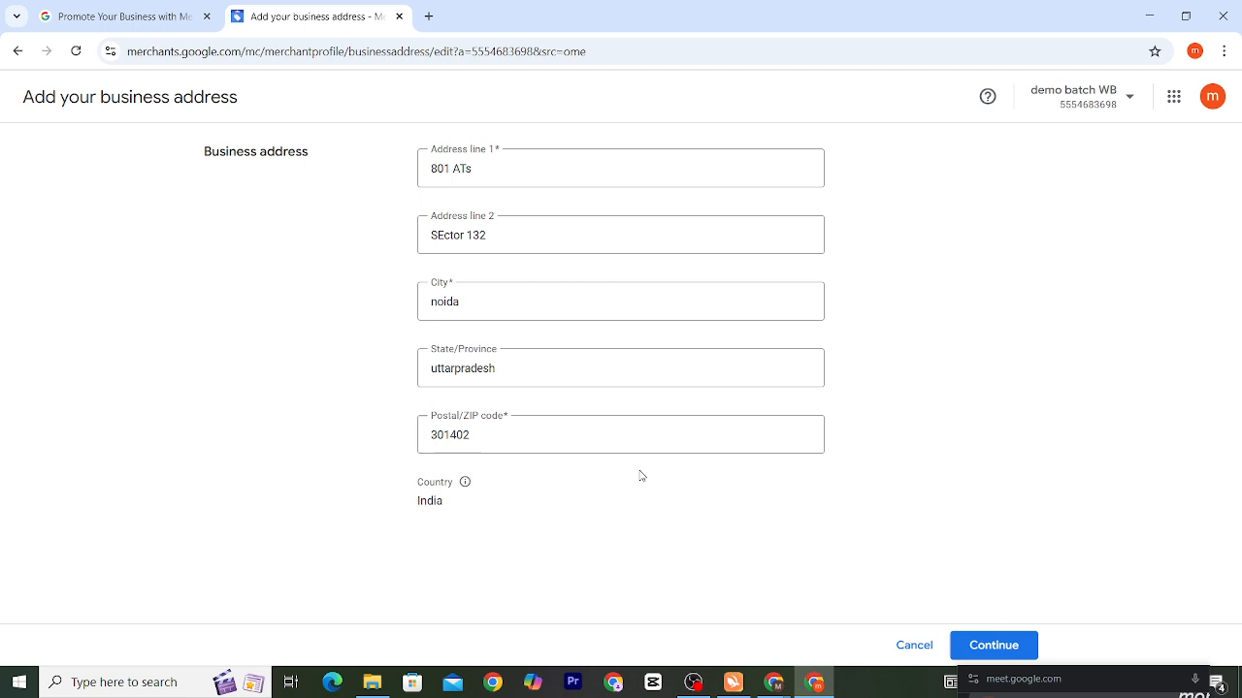
click(994, 648)
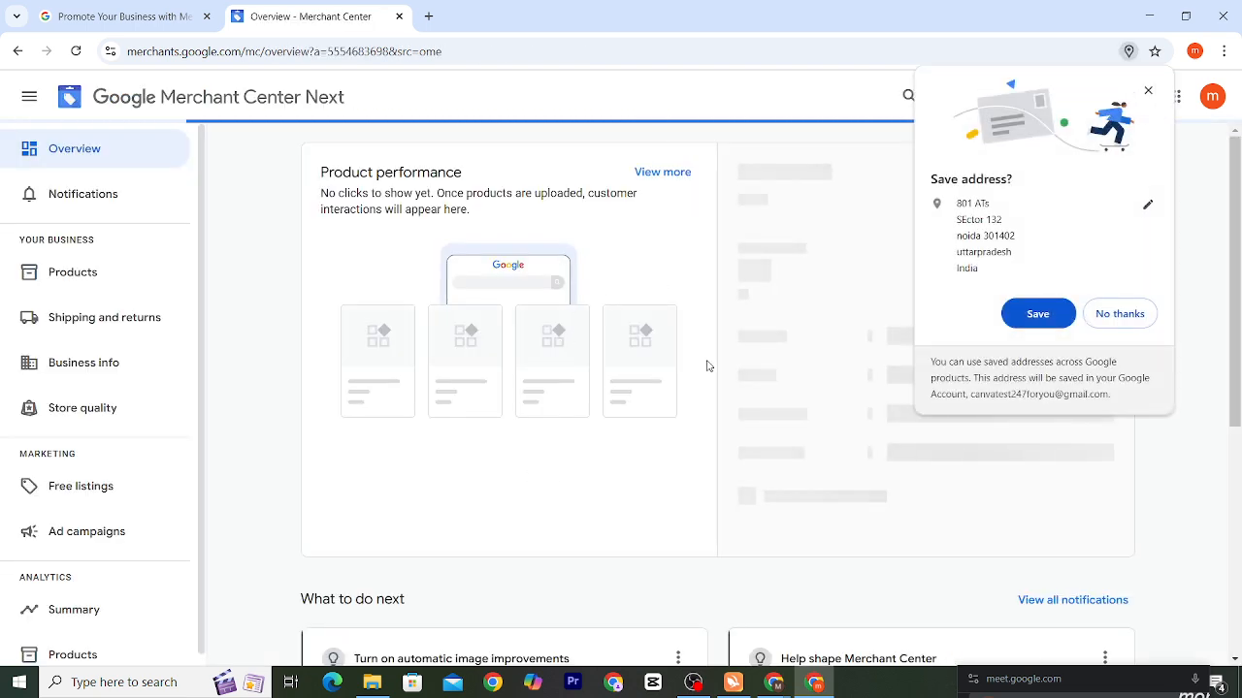
Save the address in Chrome and open the 'Confirm the online store of your business' step.
click(1054, 323)
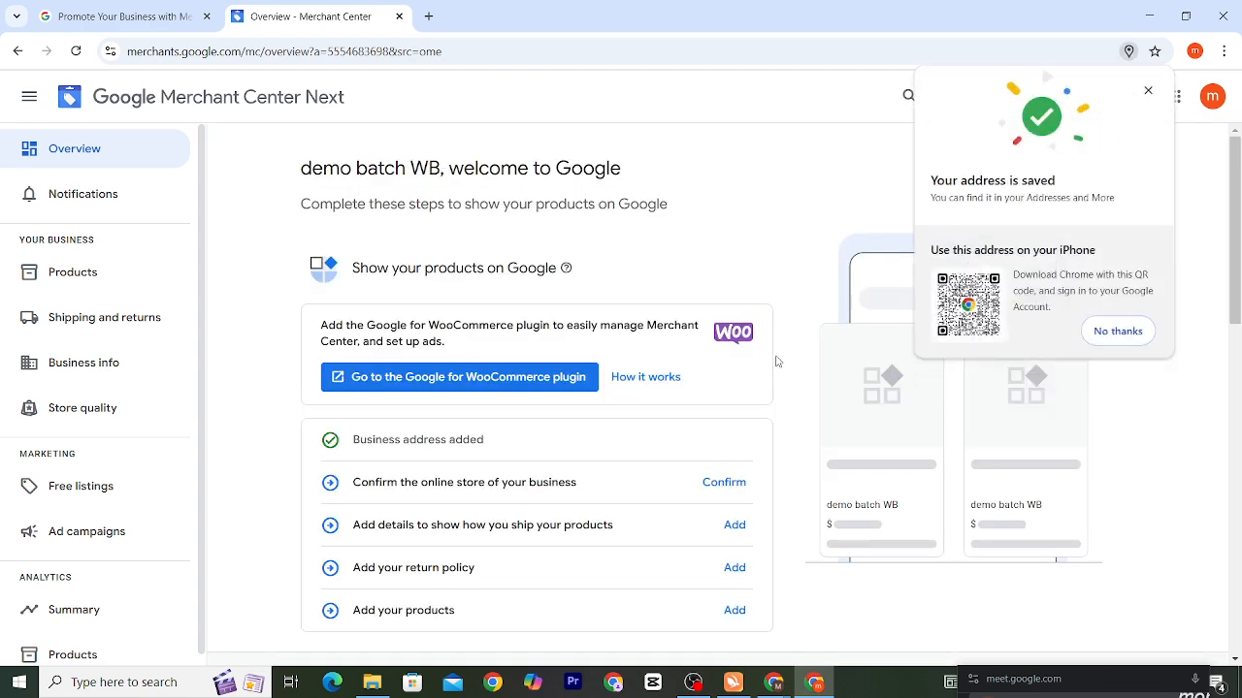
scroll(766, 363, down, 1)
click(1148, 91)
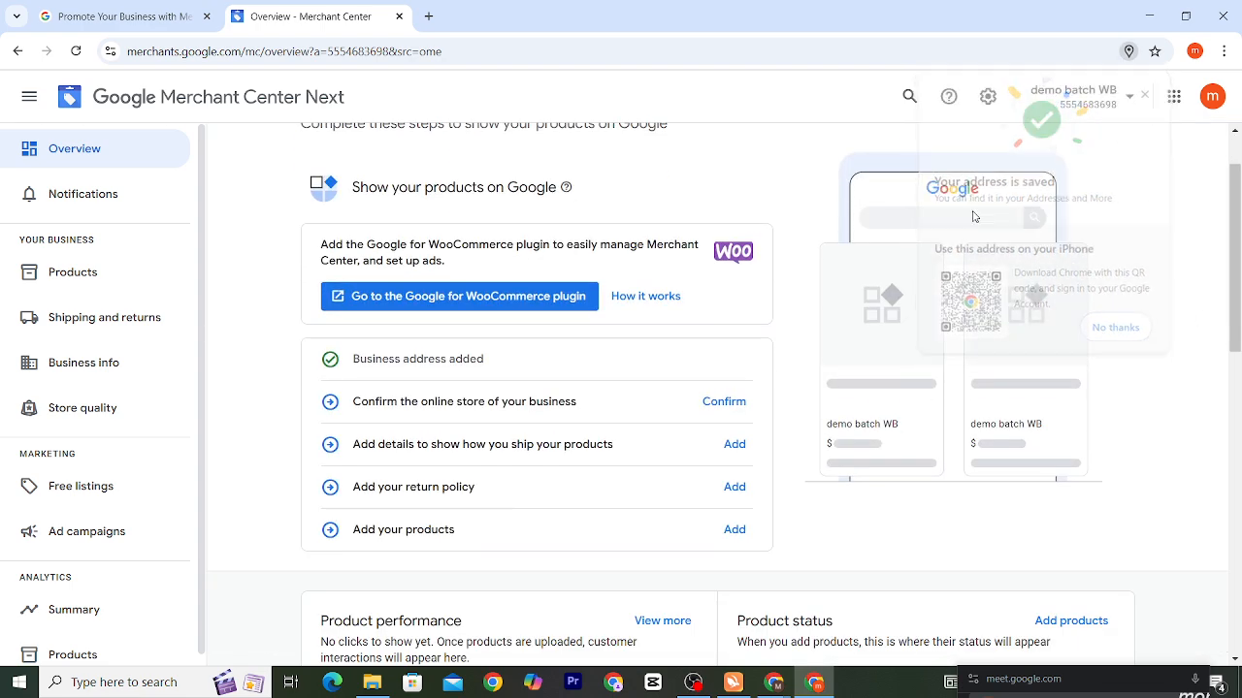
drag(354, 402, 589, 405)
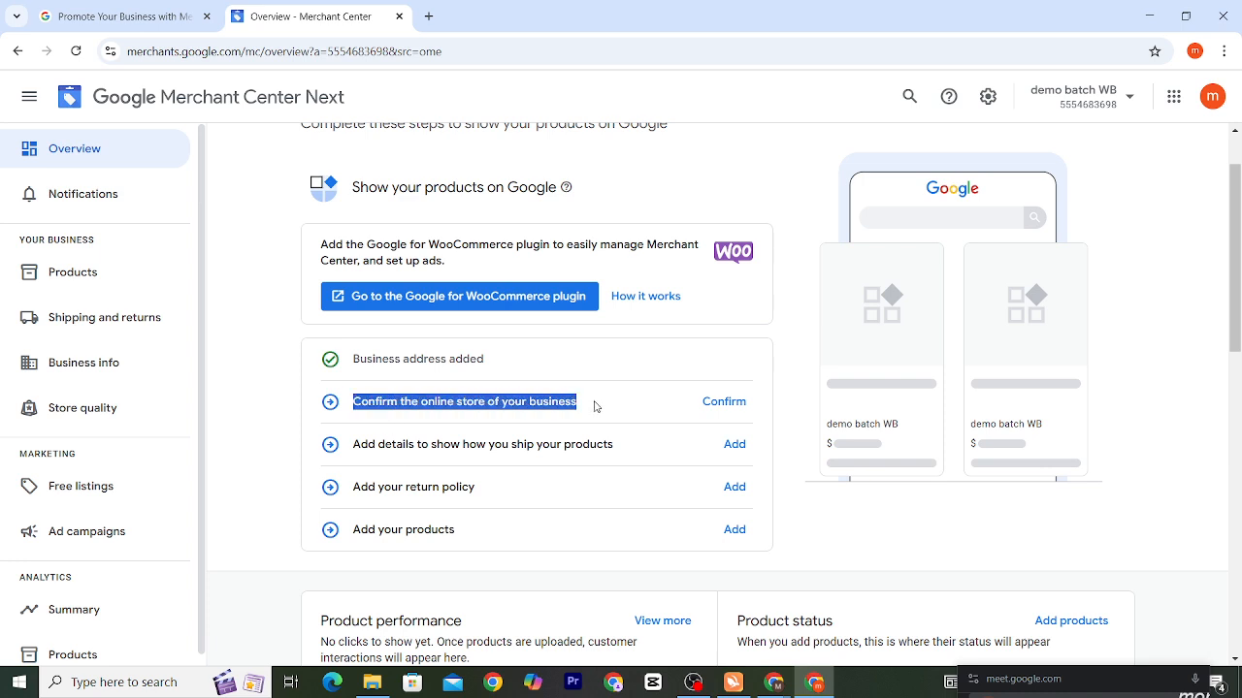
click(723, 401)
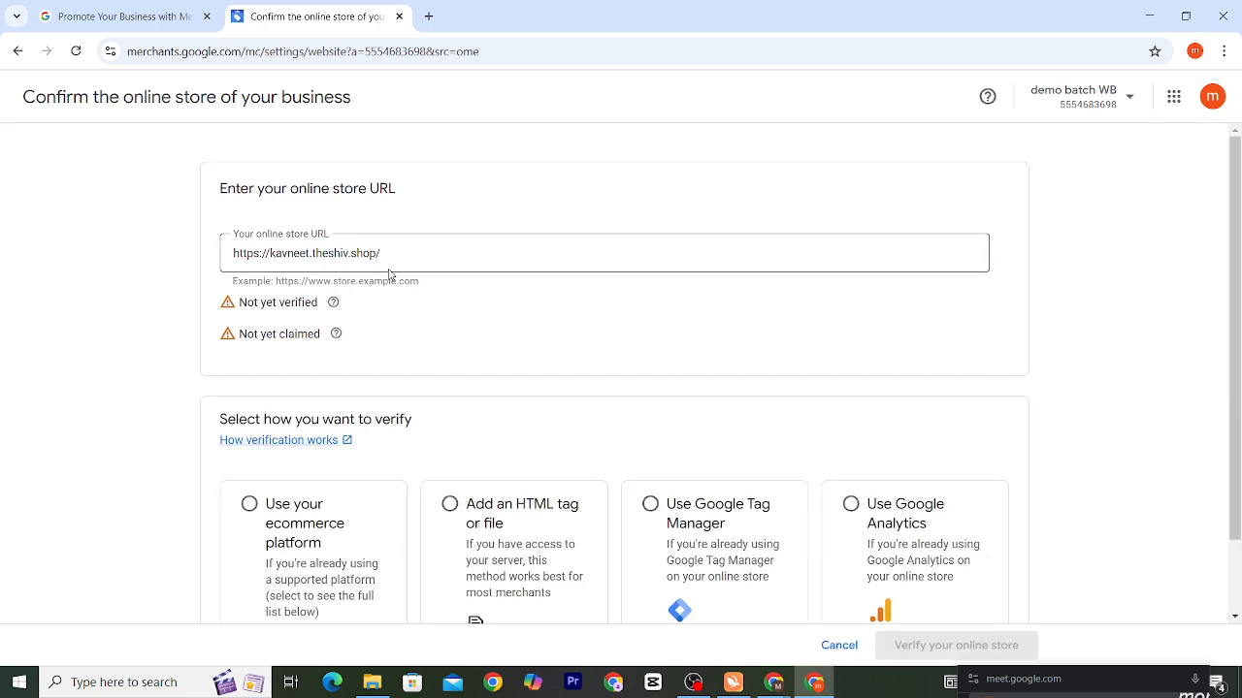
Select 'Add an HTML tag or file' as the verification method, keeping 'Add an HTML tag'.
scroll(547, 371, down, 1)
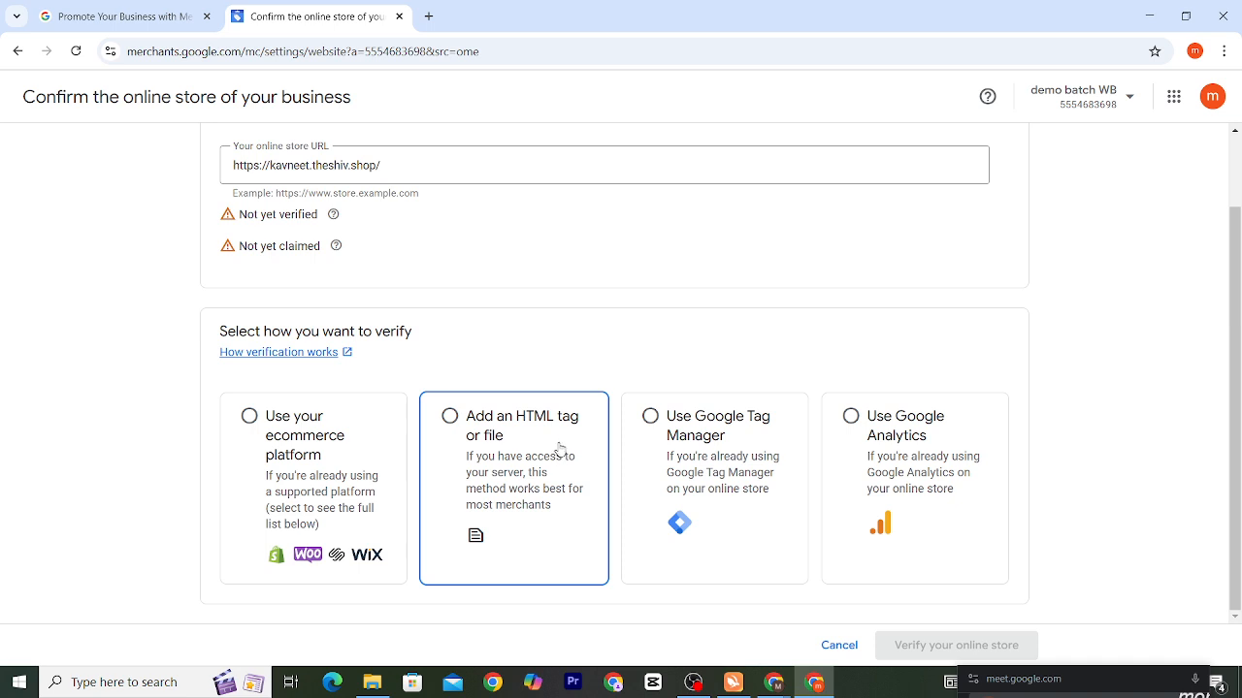
click(449, 417)
scroll(455, 427, down, 3)
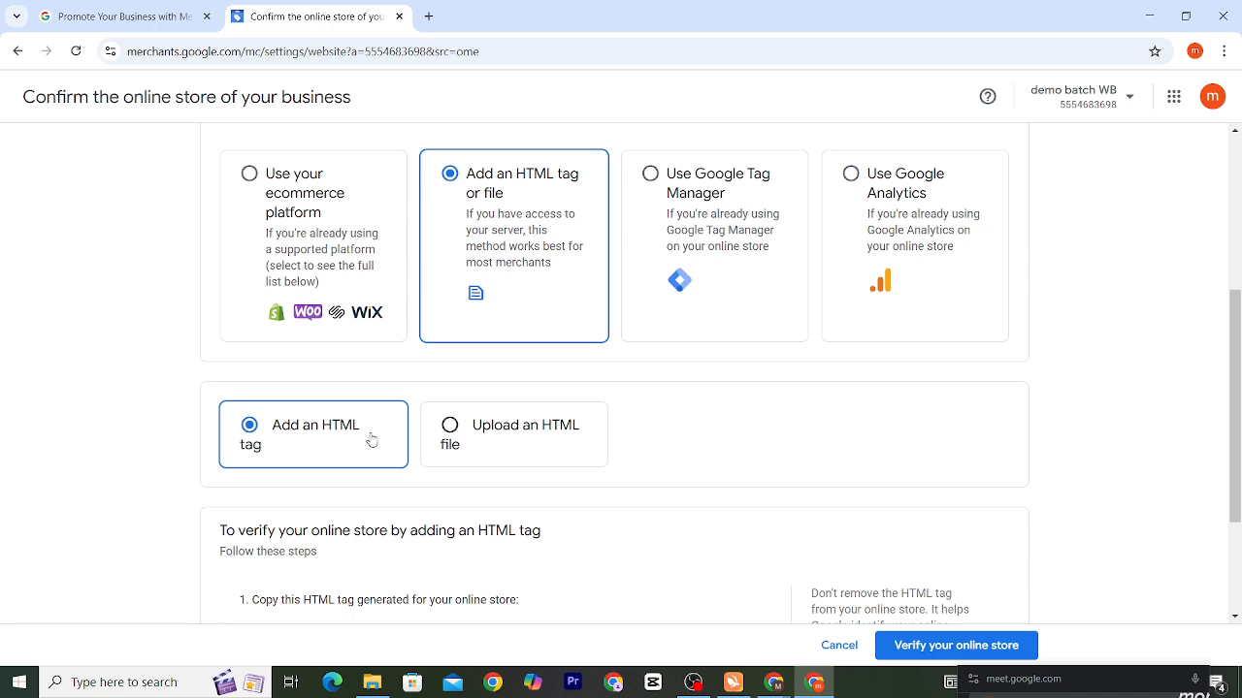
Copy the site-verification meta tag, noting it must go before the <body> section.
scroll(369, 438, down, 2)
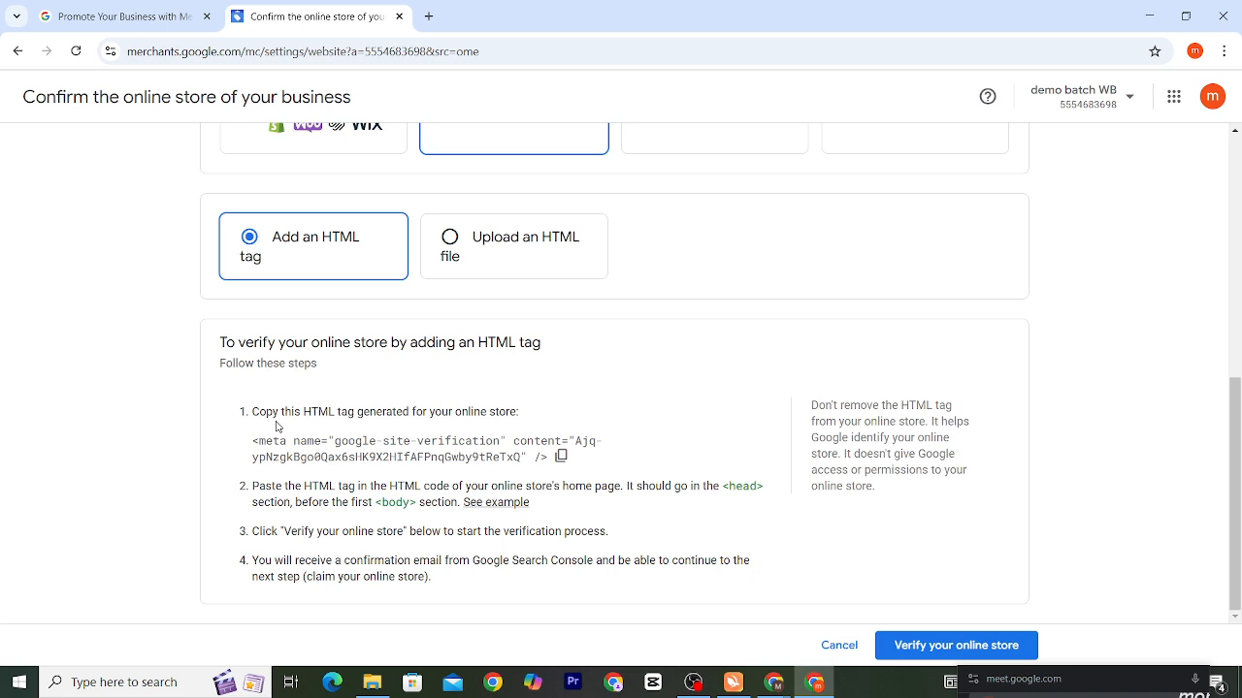
drag(254, 411, 452, 411)
click(532, 412)
click(561, 455)
click(561, 460)
drag(253, 492, 757, 486)
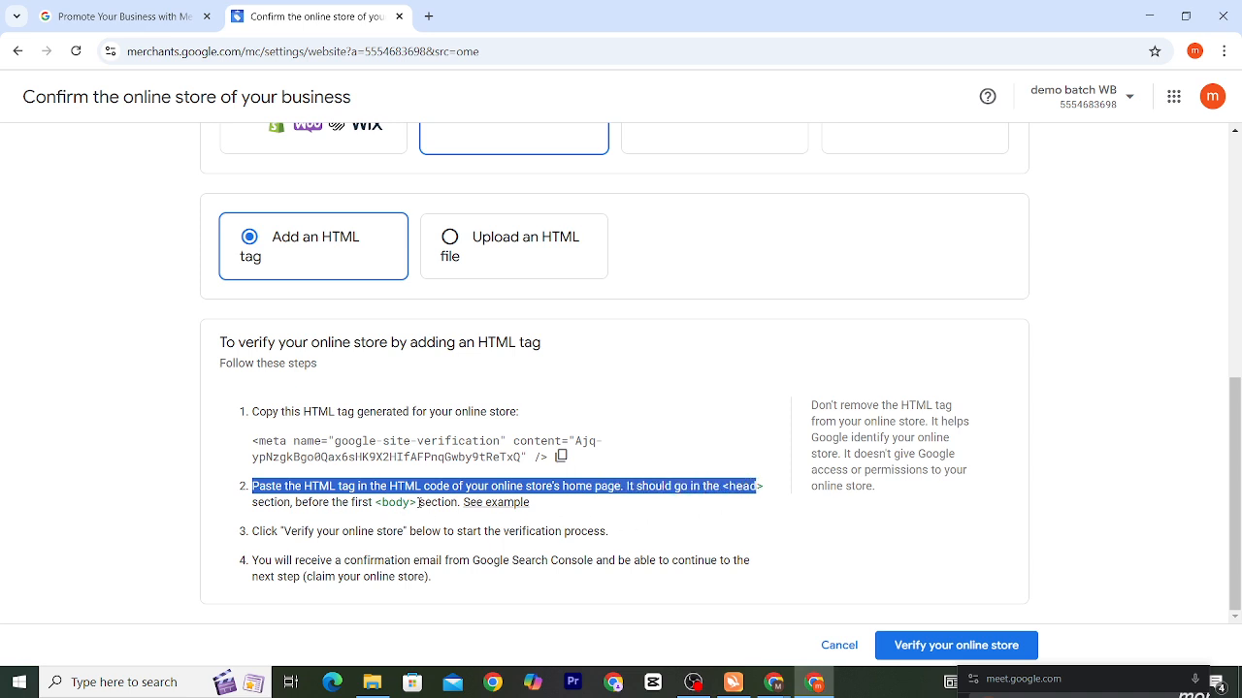
drag(419, 502, 310, 502)
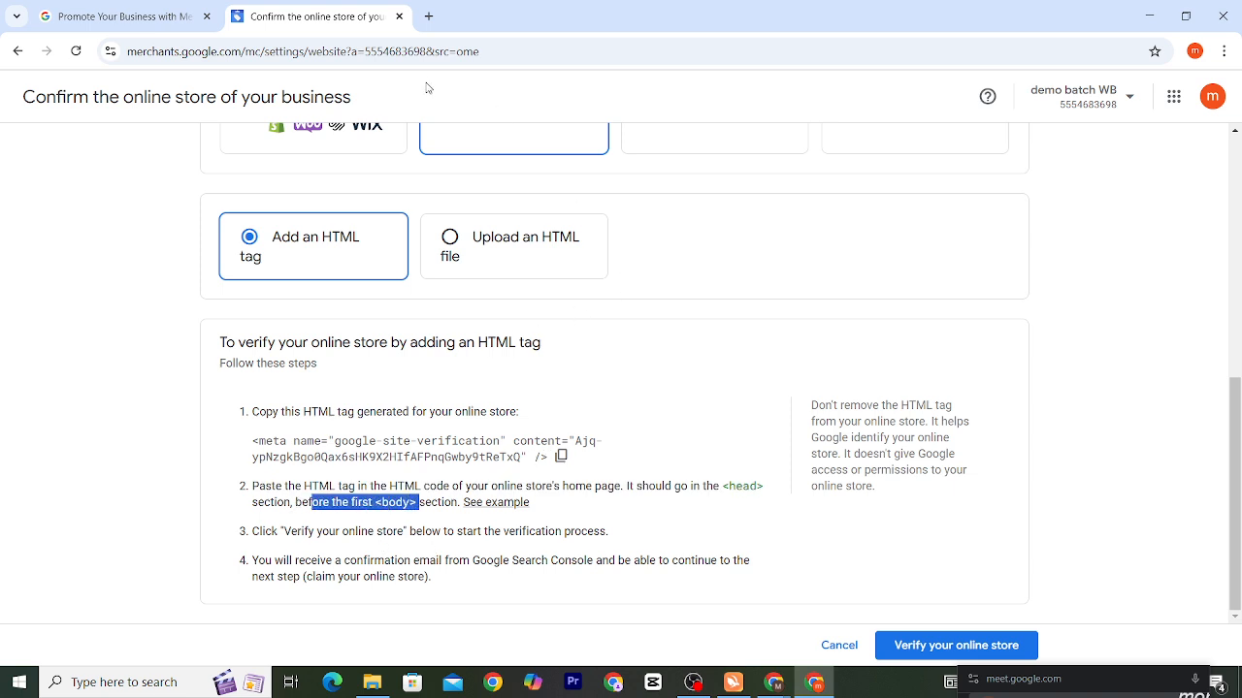
key(alt+Tab)
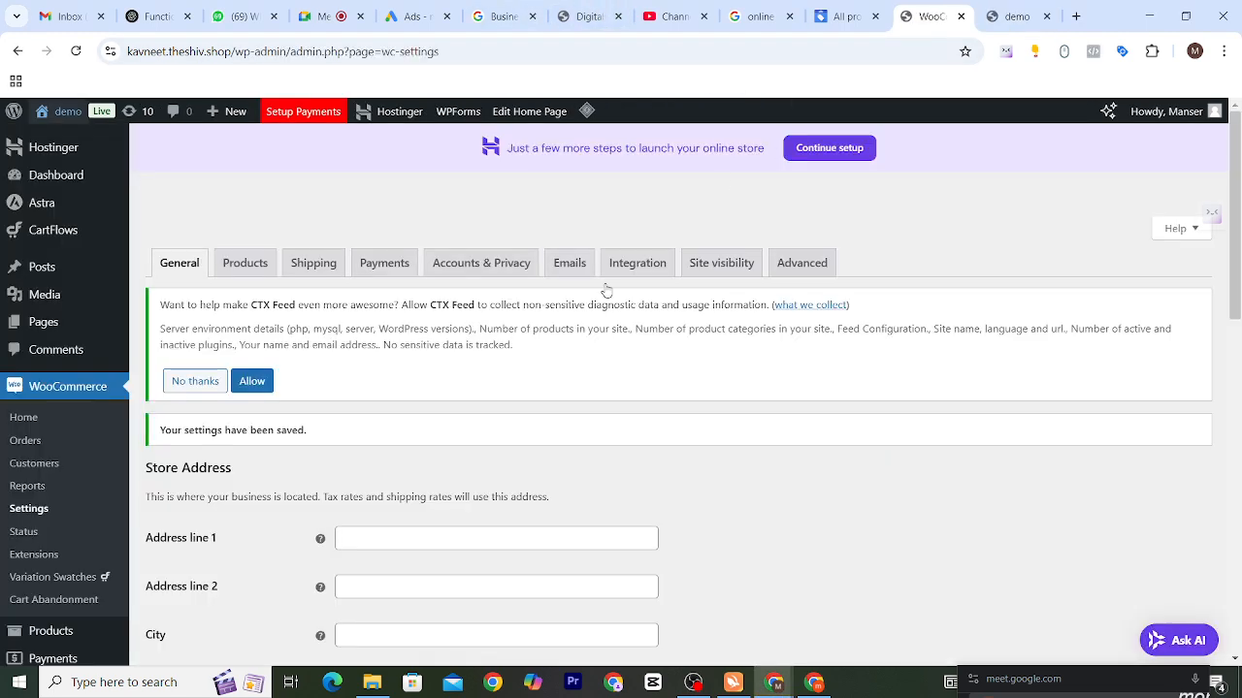
Open Appearance > Theme File Editor in the WordPress admin.
click(937, 18)
scroll(49, 501, down, 1)
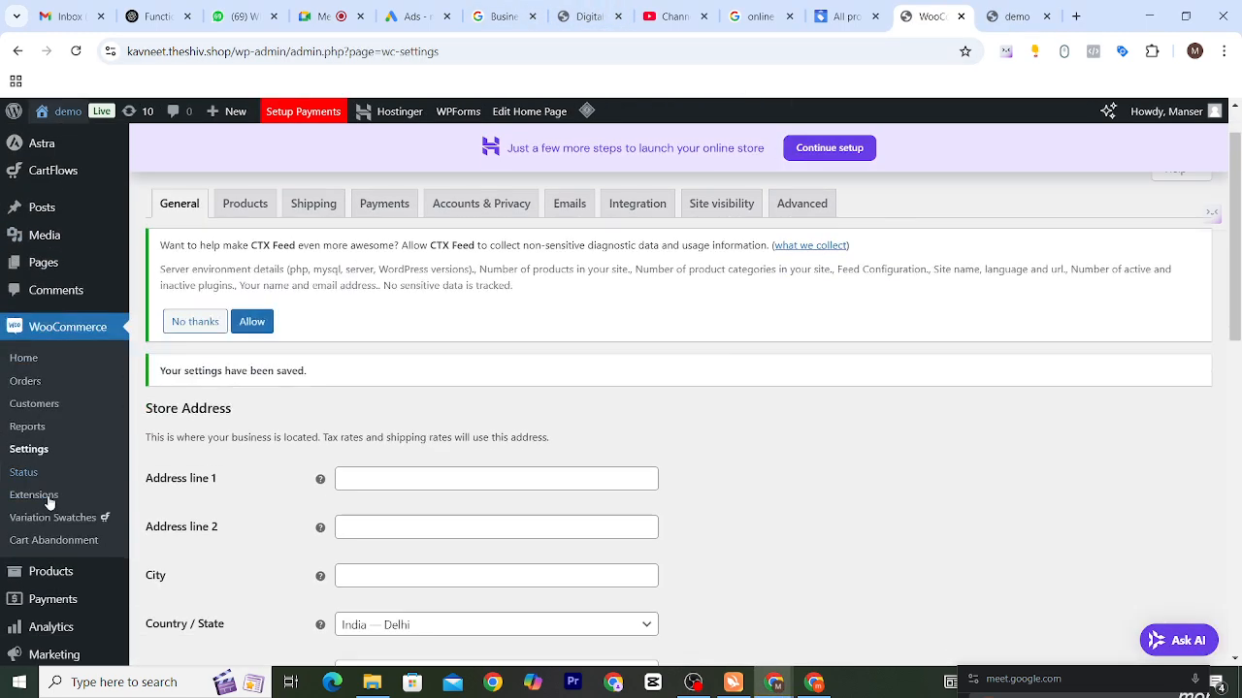
scroll(48, 502, down, 2)
scroll(77, 534, down, 2)
mouse_move(56, 453)
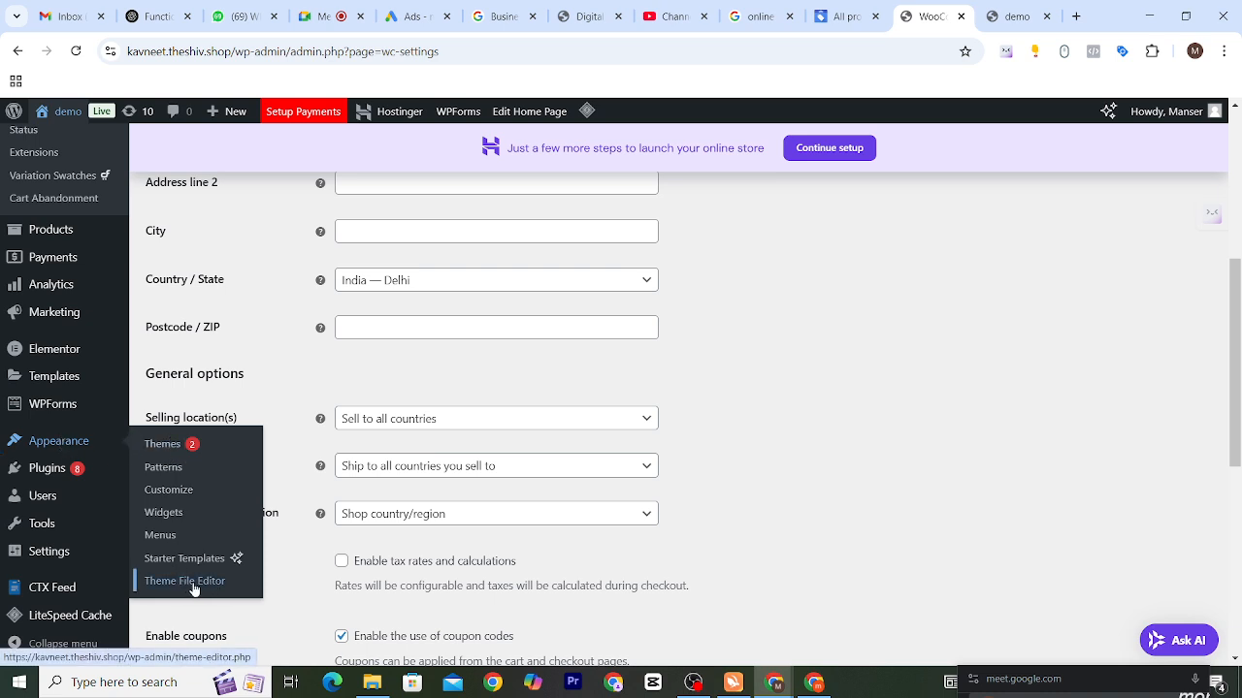
click(194, 588)
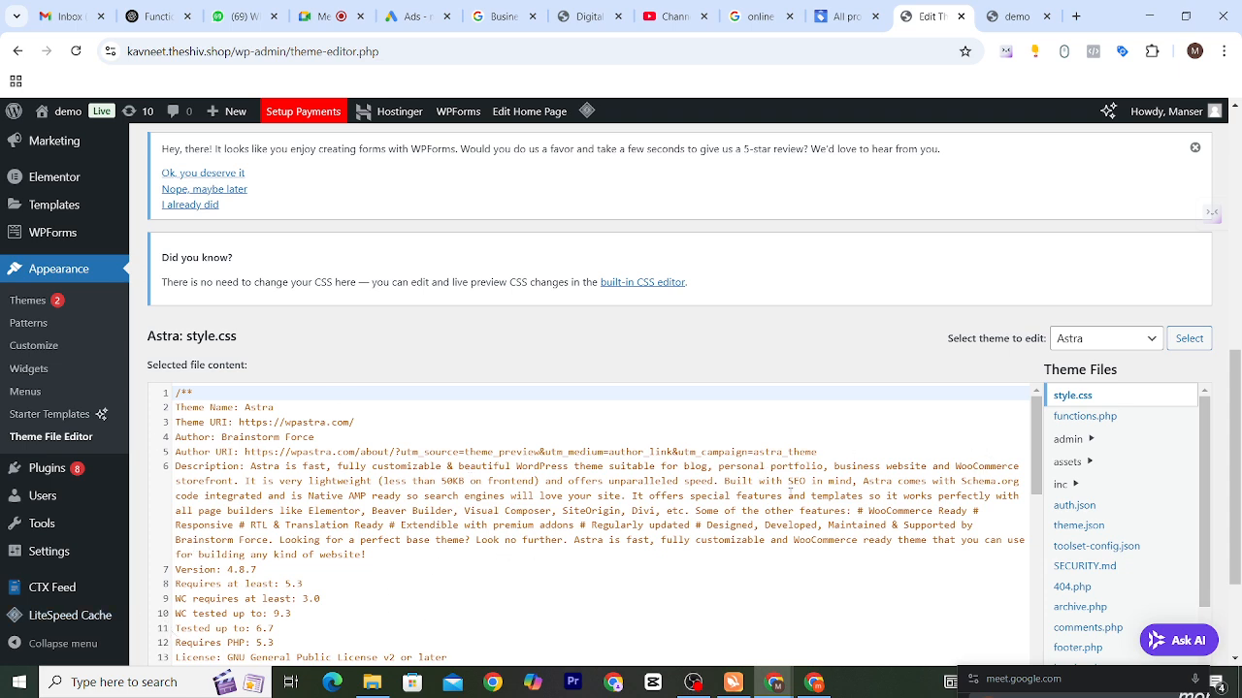
Open Astra's header.php and locate the <head> tag on line 20.
scroll(1125, 562, down, 1)
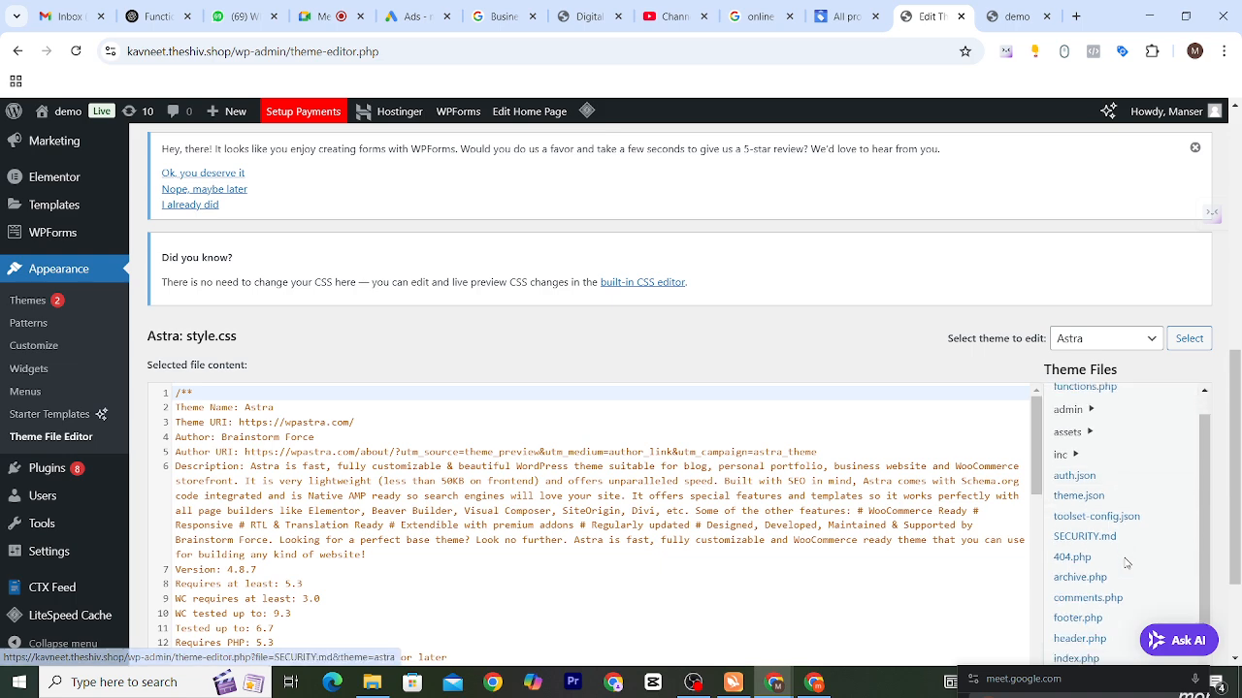
scroll(1125, 562, down, 3)
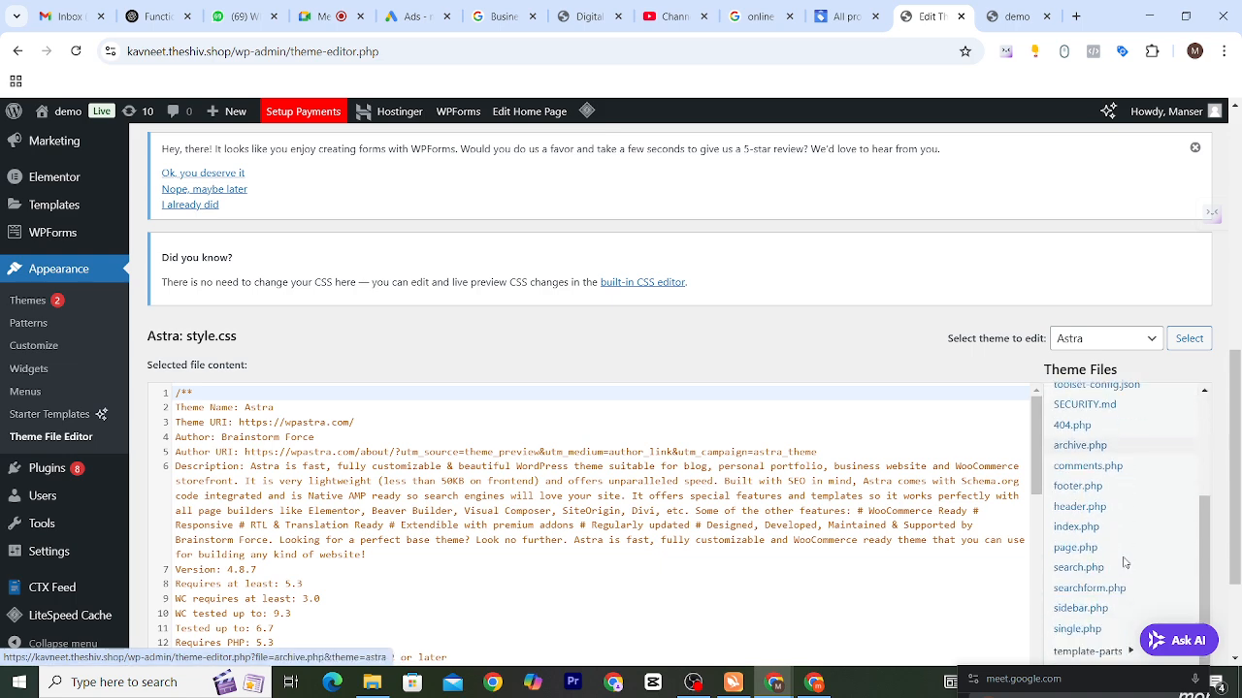
click(1078, 508)
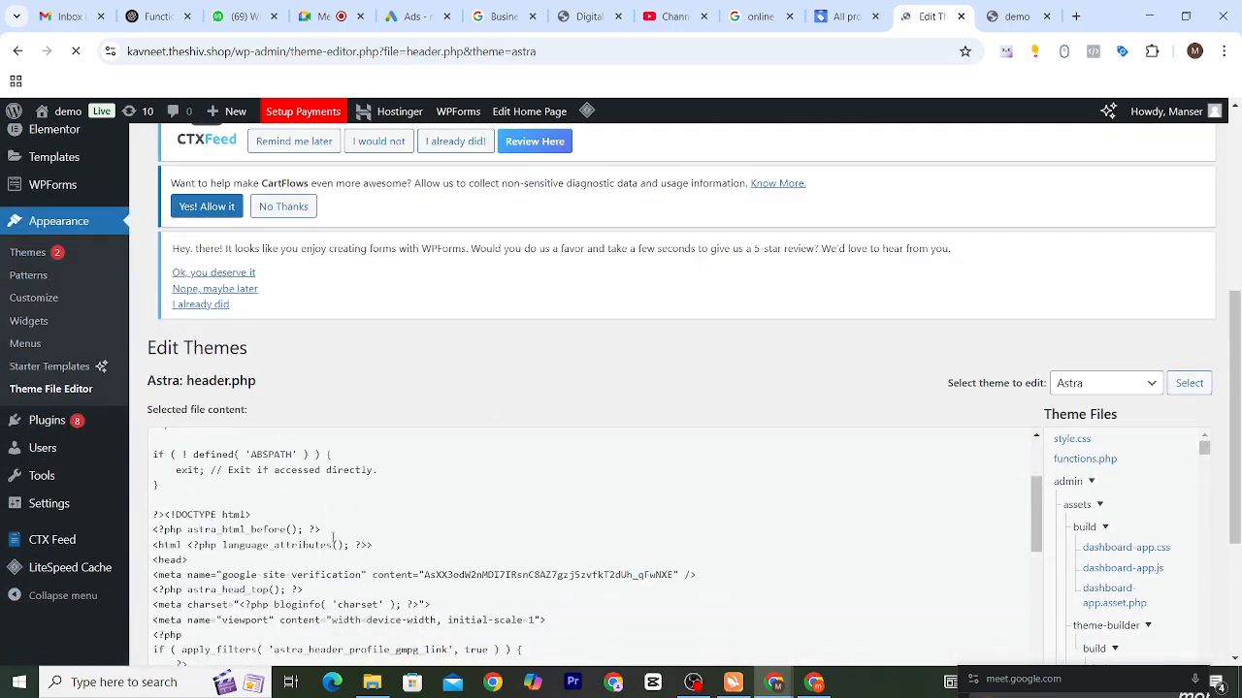
scroll(262, 456, up, 2)
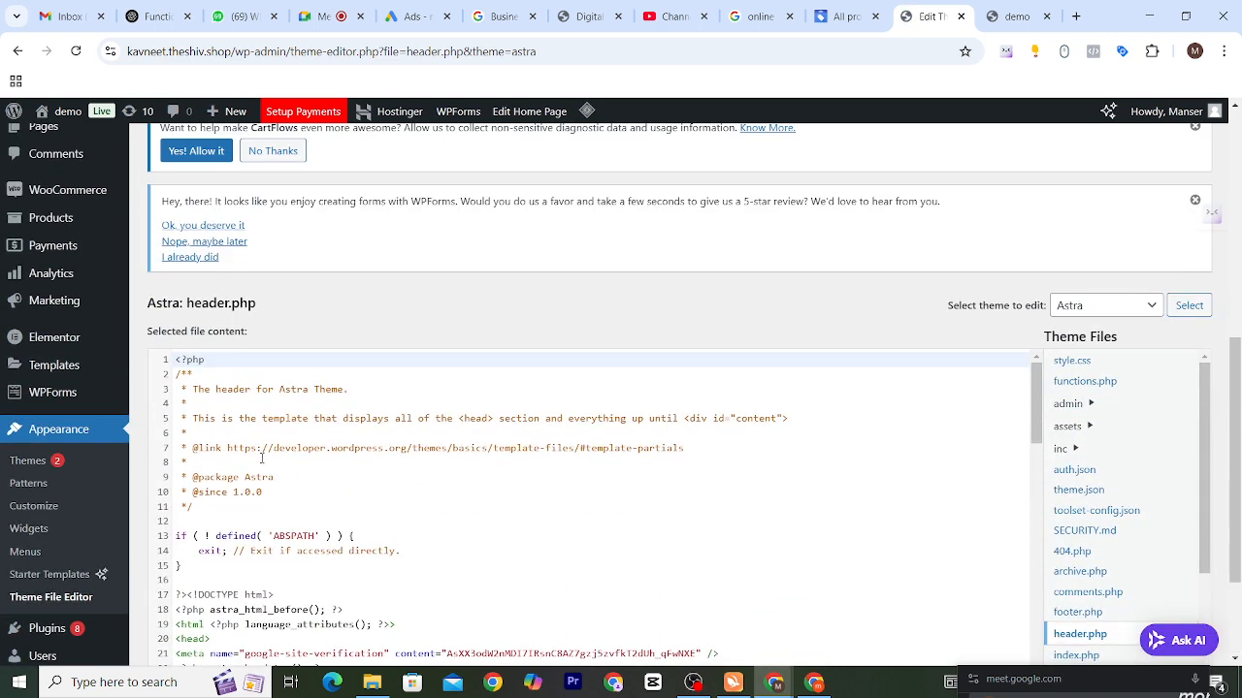
scroll(261, 457, down, 2)
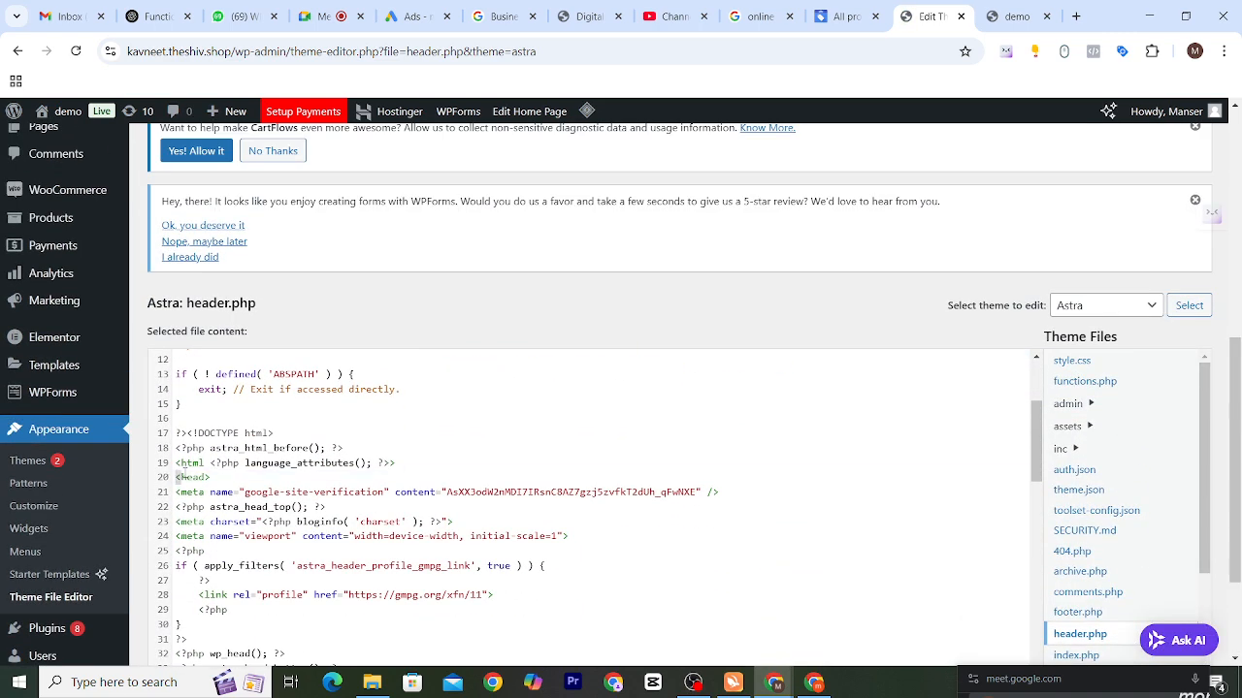
drag(178, 477, 211, 477)
key(alt+Tab)
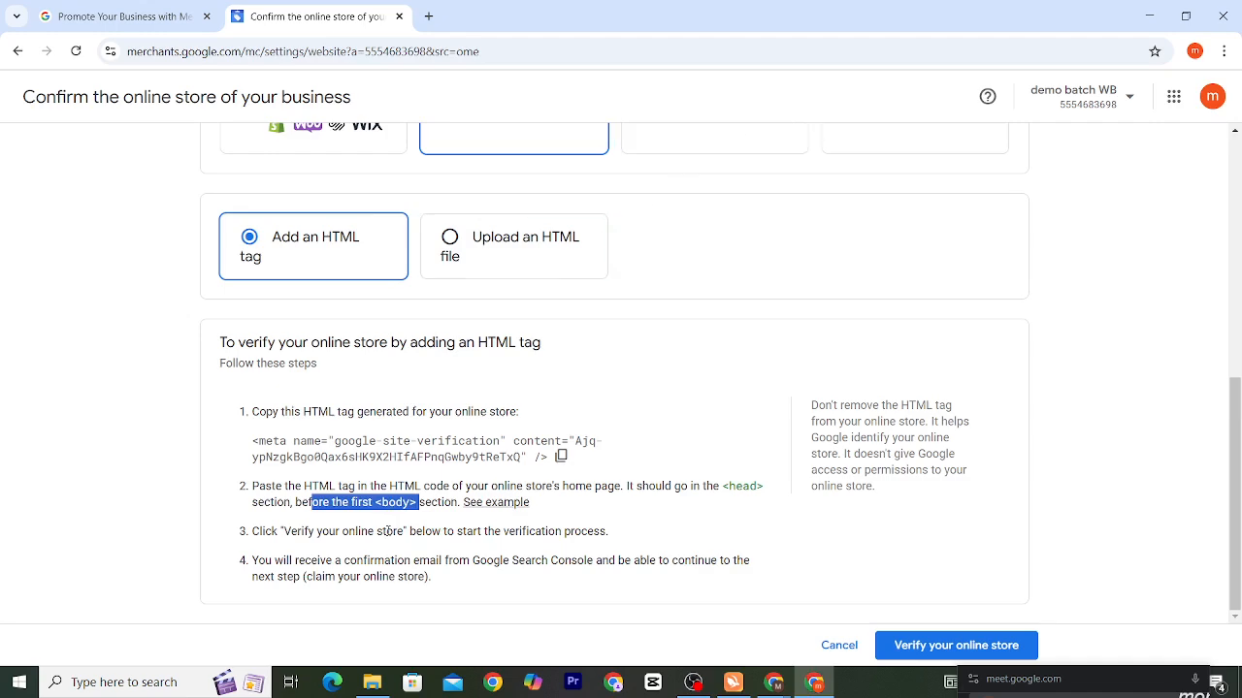
click(735, 511)
drag(723, 486, 771, 491)
key(alt+Tab)
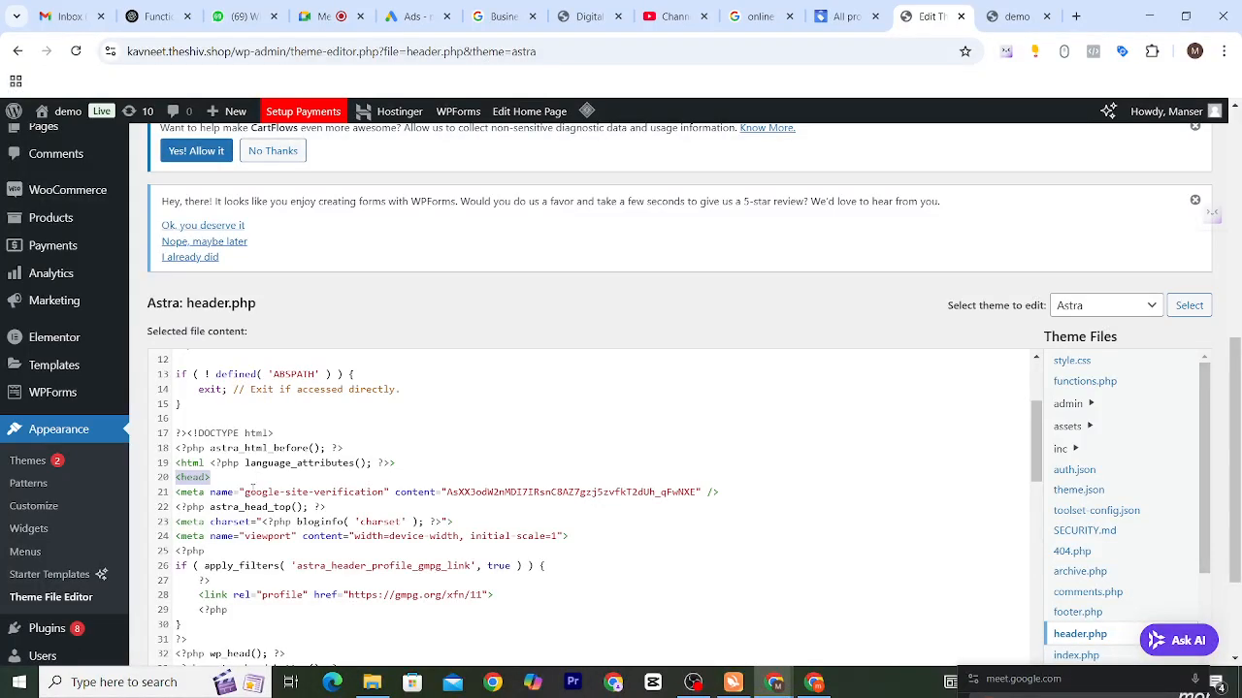
click(1015, 20)
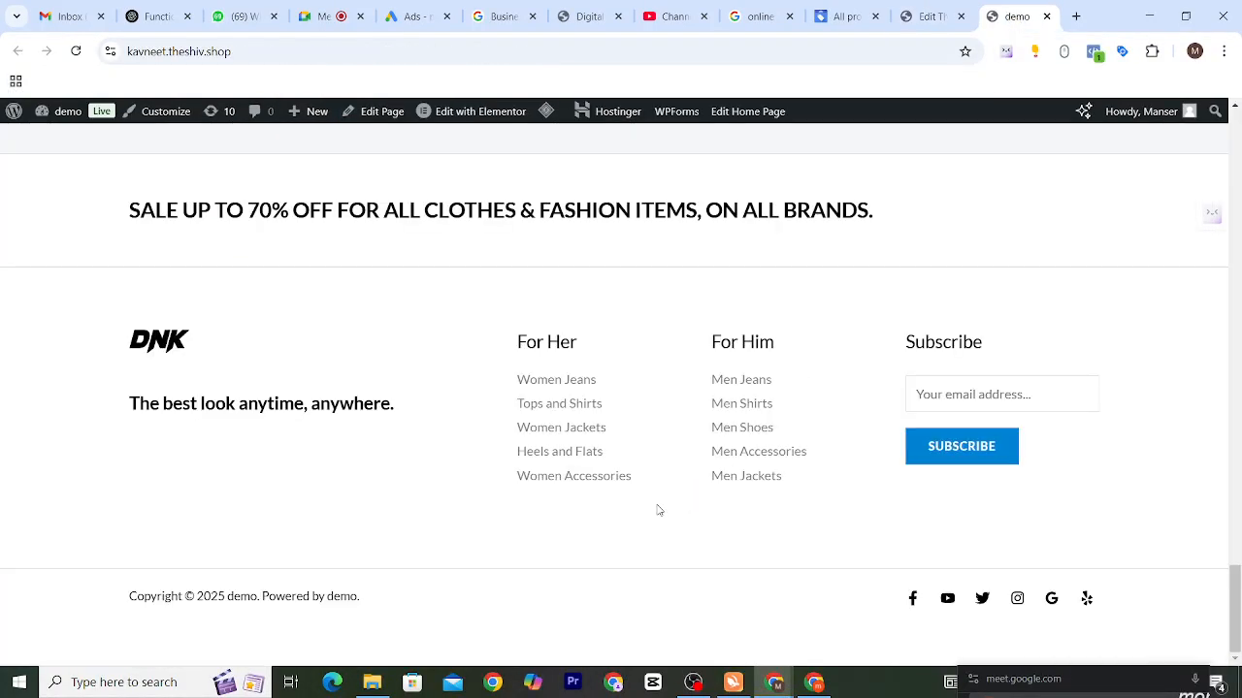
click(929, 16)
key(alt+Tab)
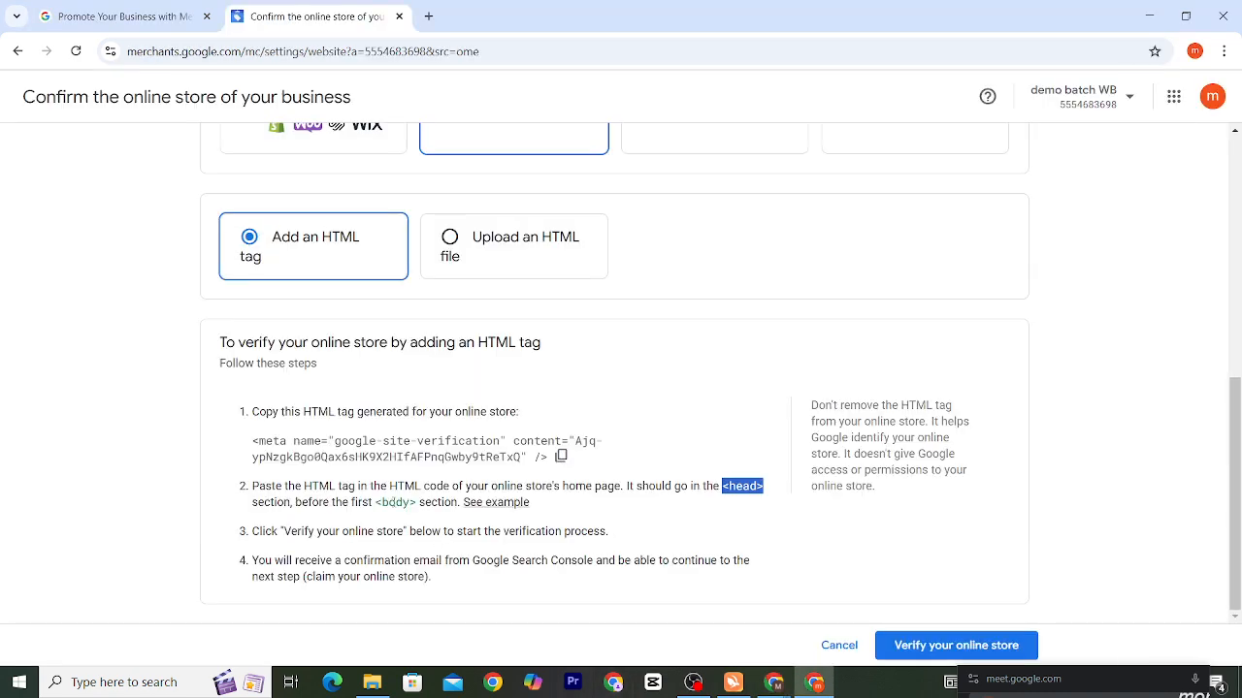
drag(374, 503, 416, 502)
key(alt+Tab)
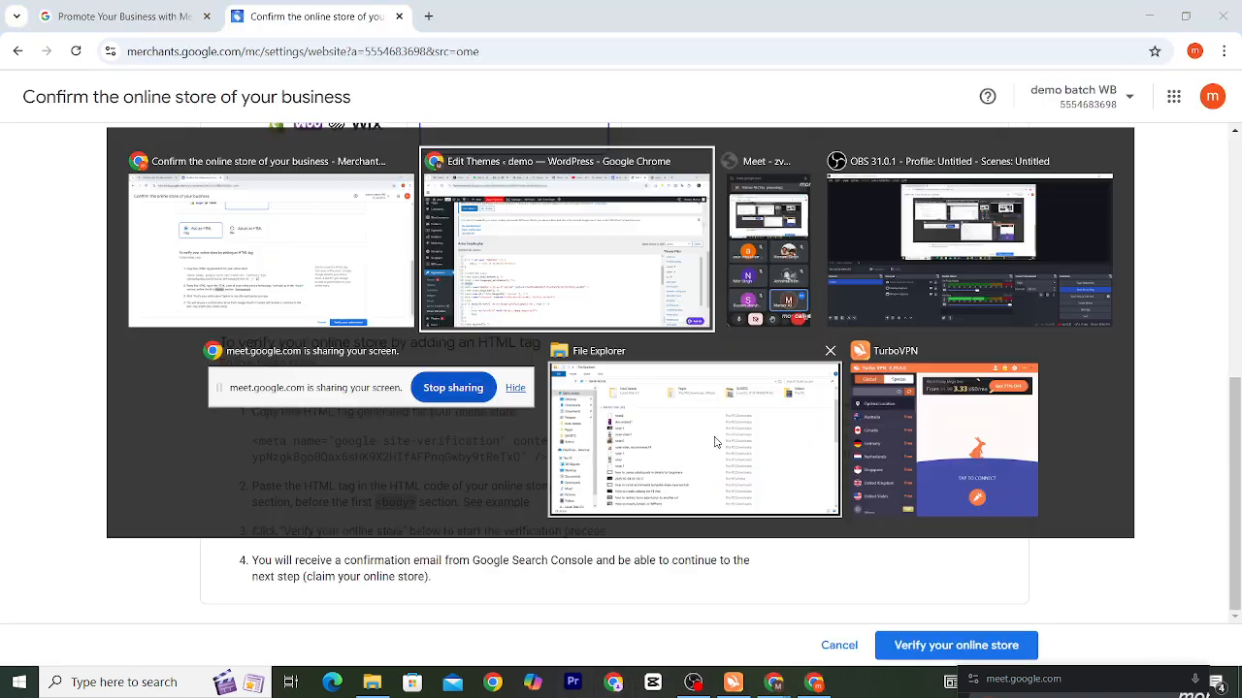
Locate the <head> tag on line 20 and the closing </head> on line 51 in header.php.
scroll(435, 546, down, 3)
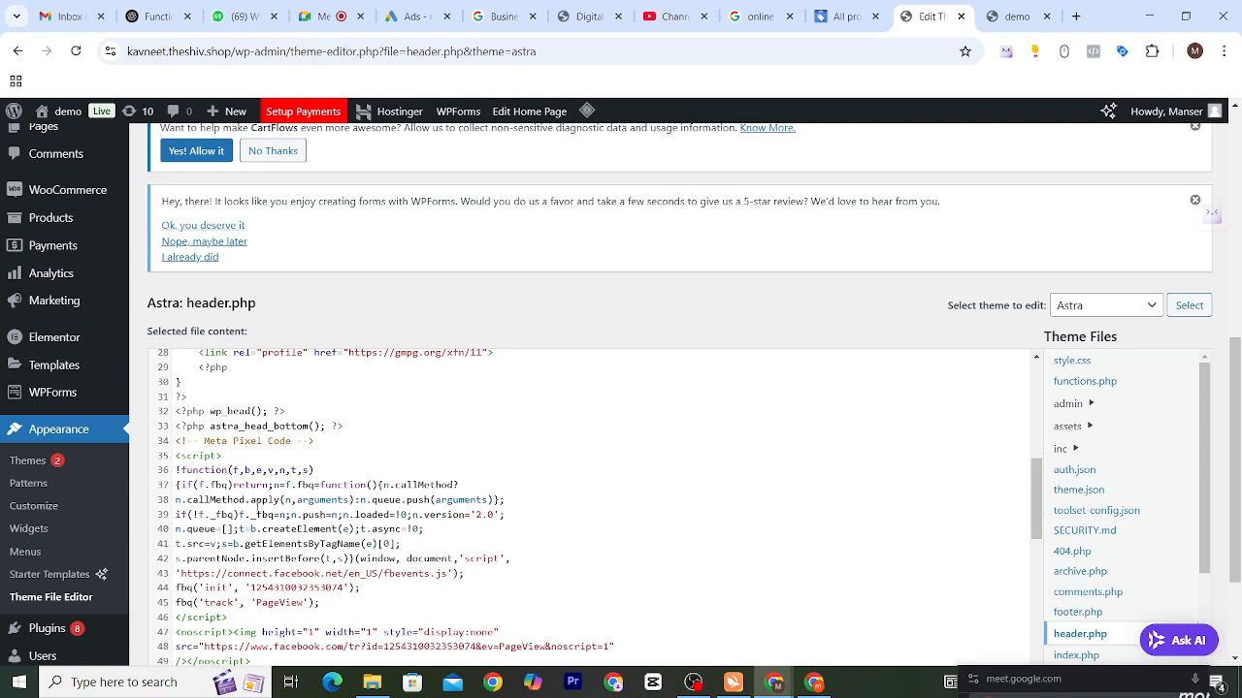
scroll(258, 512, down, 2)
scroll(247, 508, up, 3)
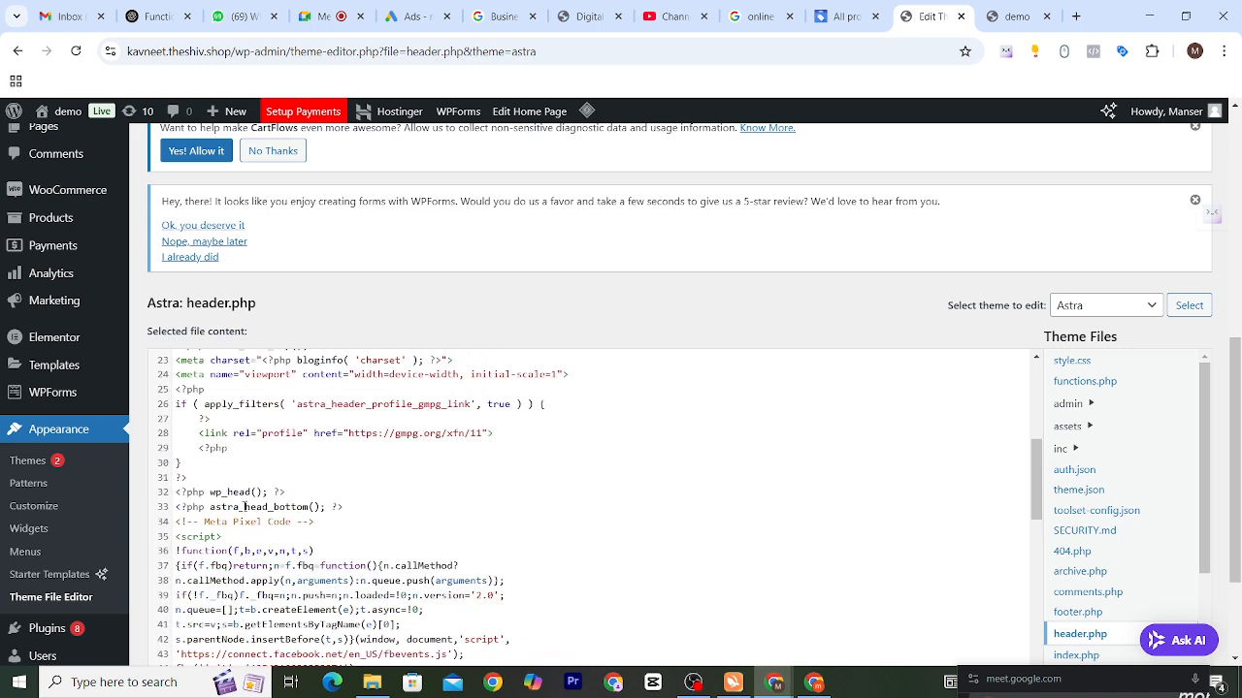
scroll(218, 425, up, 2)
drag(214, 397, 178, 398)
scroll(211, 424, down, 7)
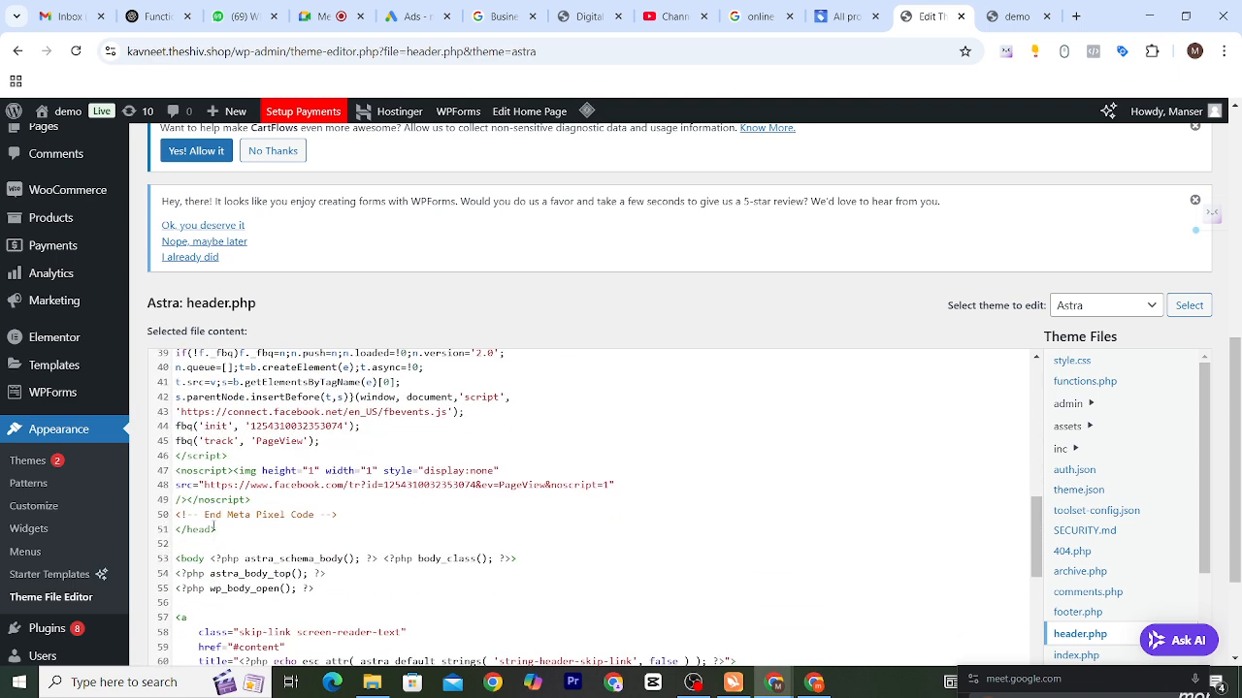
drag(215, 529, 176, 530)
click(240, 536)
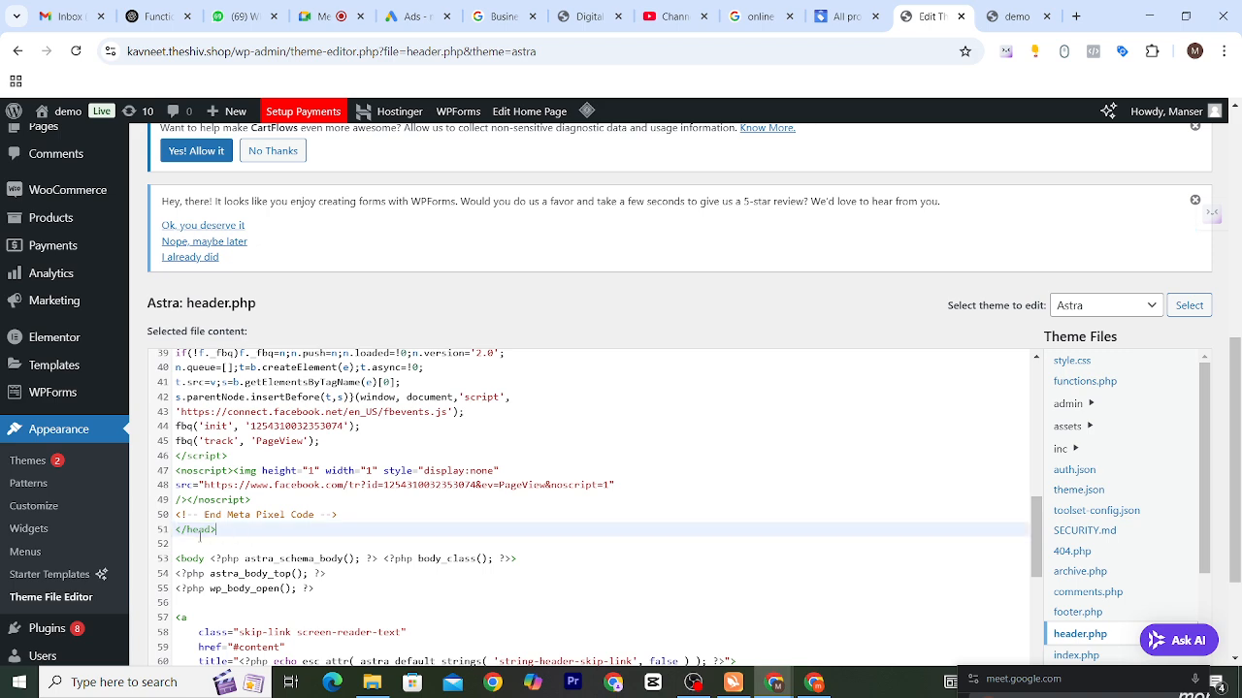
drag(187, 531, 182, 531)
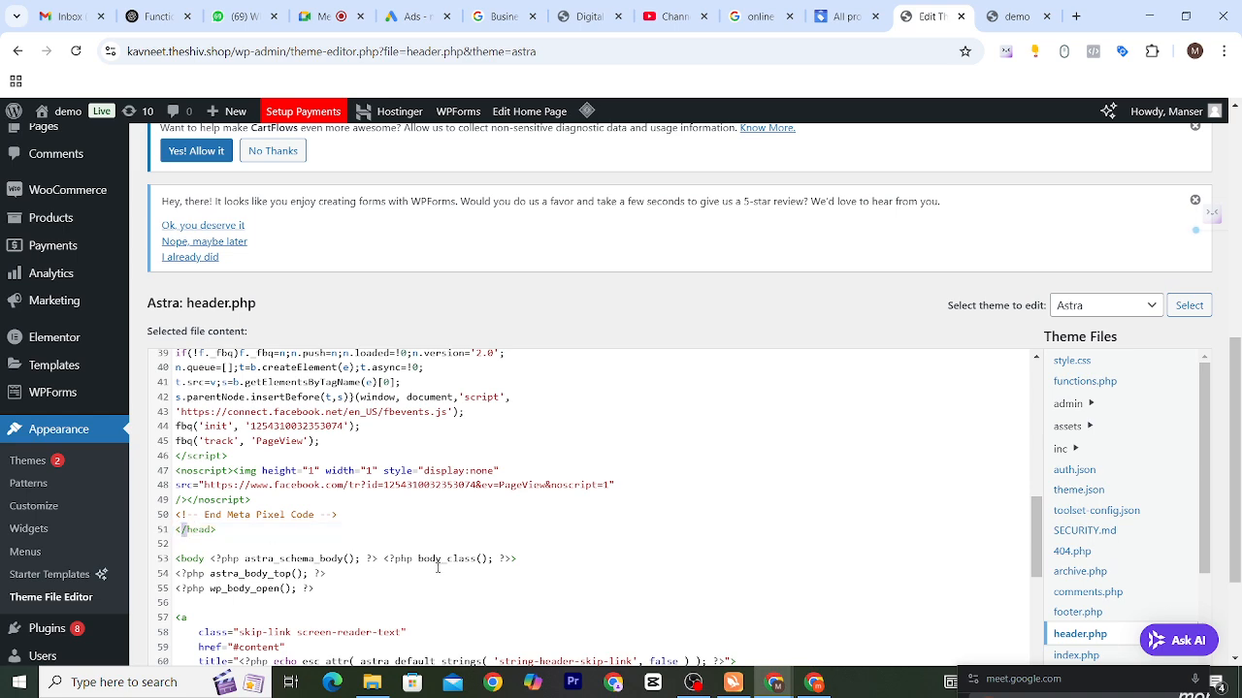
Review the Meta Pixel code on lines 34–50 and place the cursor at the end of line 50.
scroll(324, 532, up, 5)
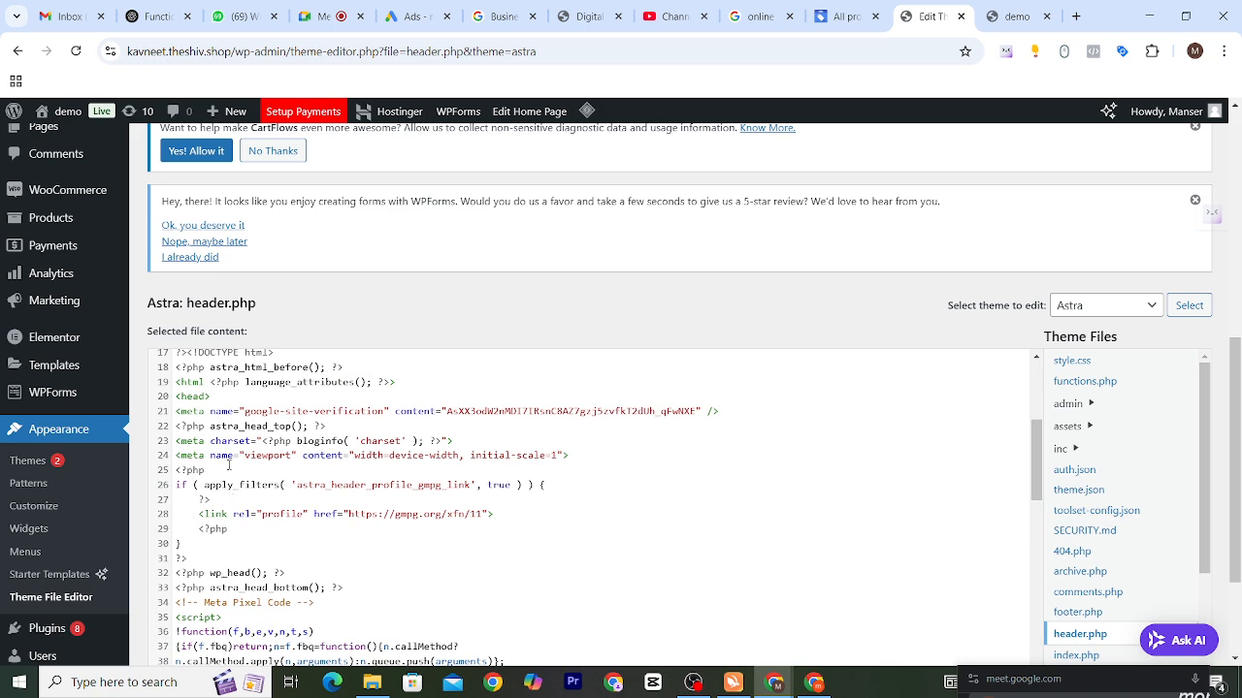
scroll(229, 466, up, 2)
mouse_move(215, 468)
mouse_down()
mouse_move(402, 464)
mouse_move(211, 478)
mouse_up()
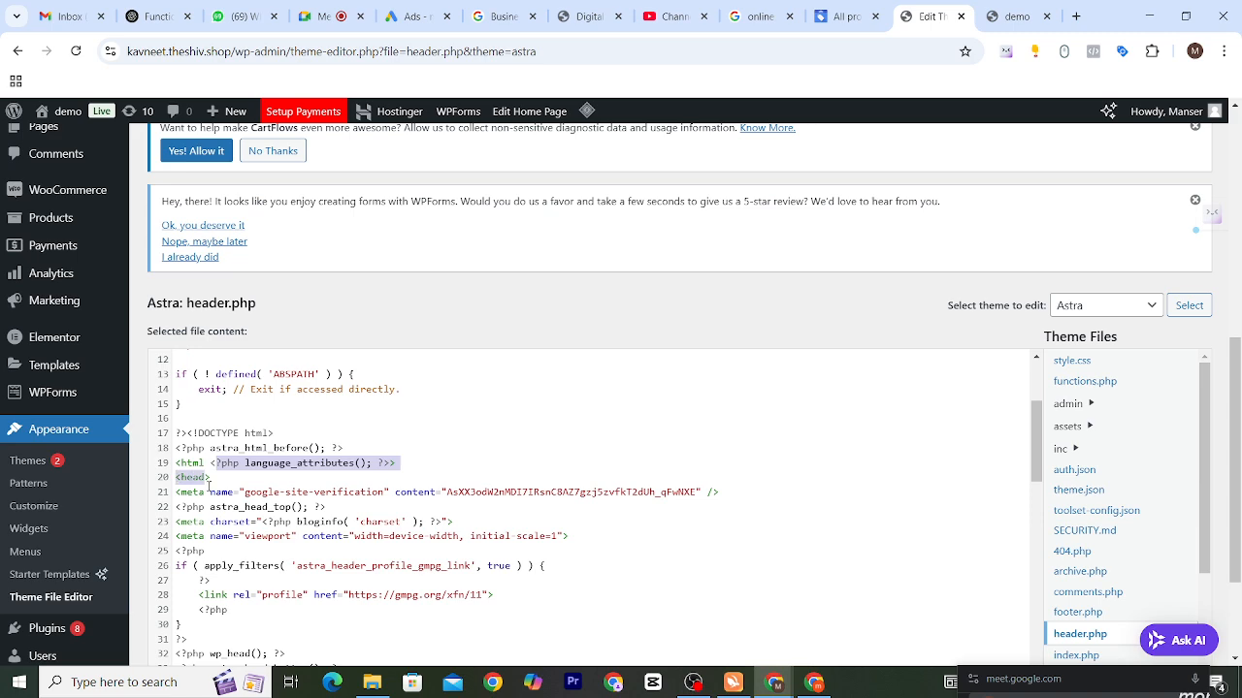
scroll(211, 478, down, 5)
scroll(202, 521, down, 2)
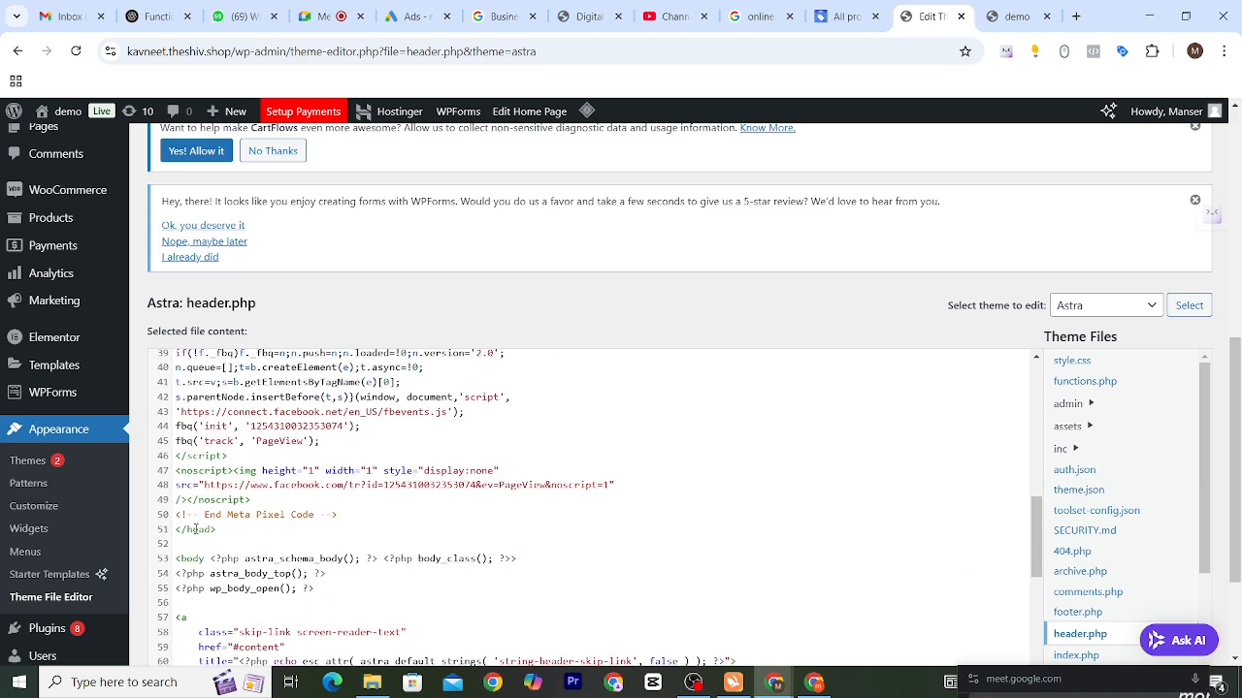
drag(232, 531, 175, 530)
scroll(278, 531, down, 3)
scroll(279, 531, down, 2)
drag(175, 397, 206, 397)
scroll(248, 475, down, 6)
scroll(248, 475, down, 2)
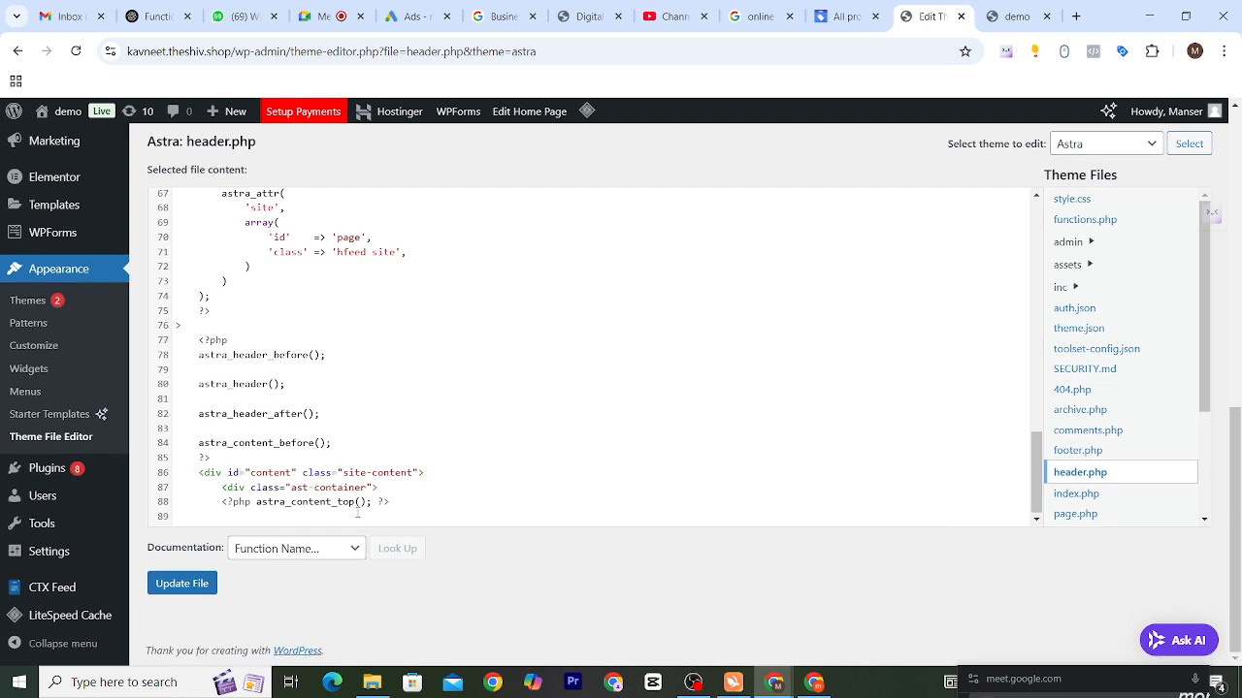
scroll(364, 502, up, 5)
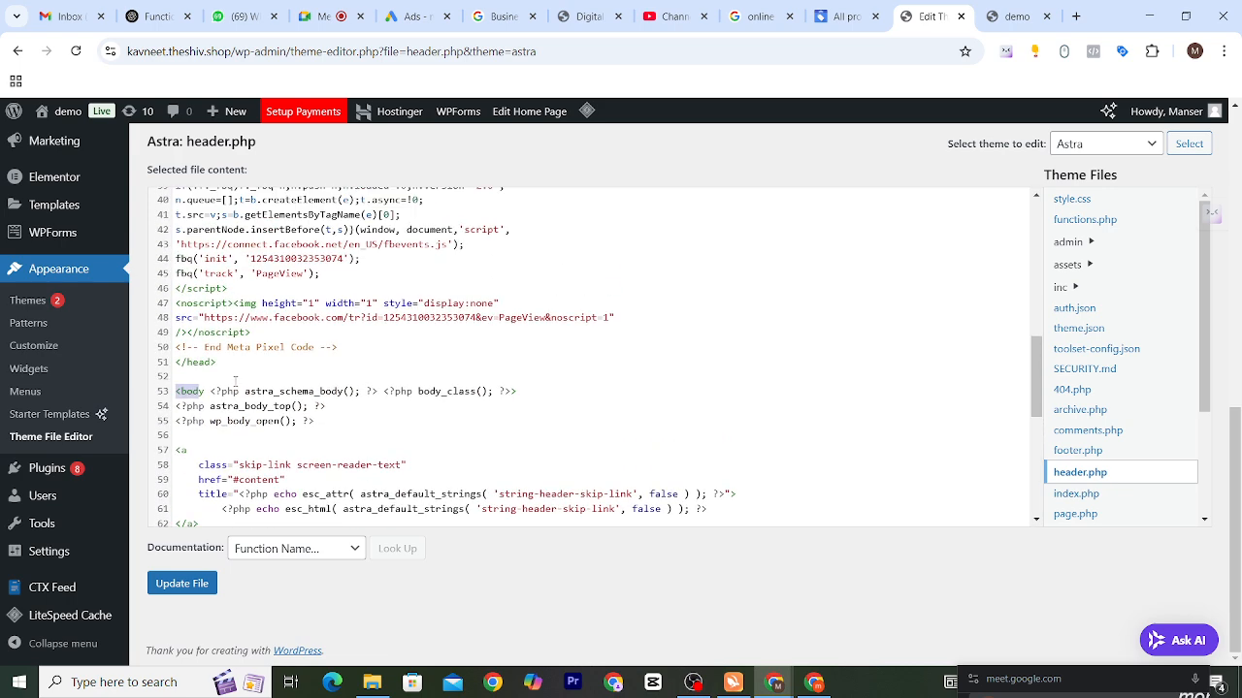
scroll(247, 382, up, 1)
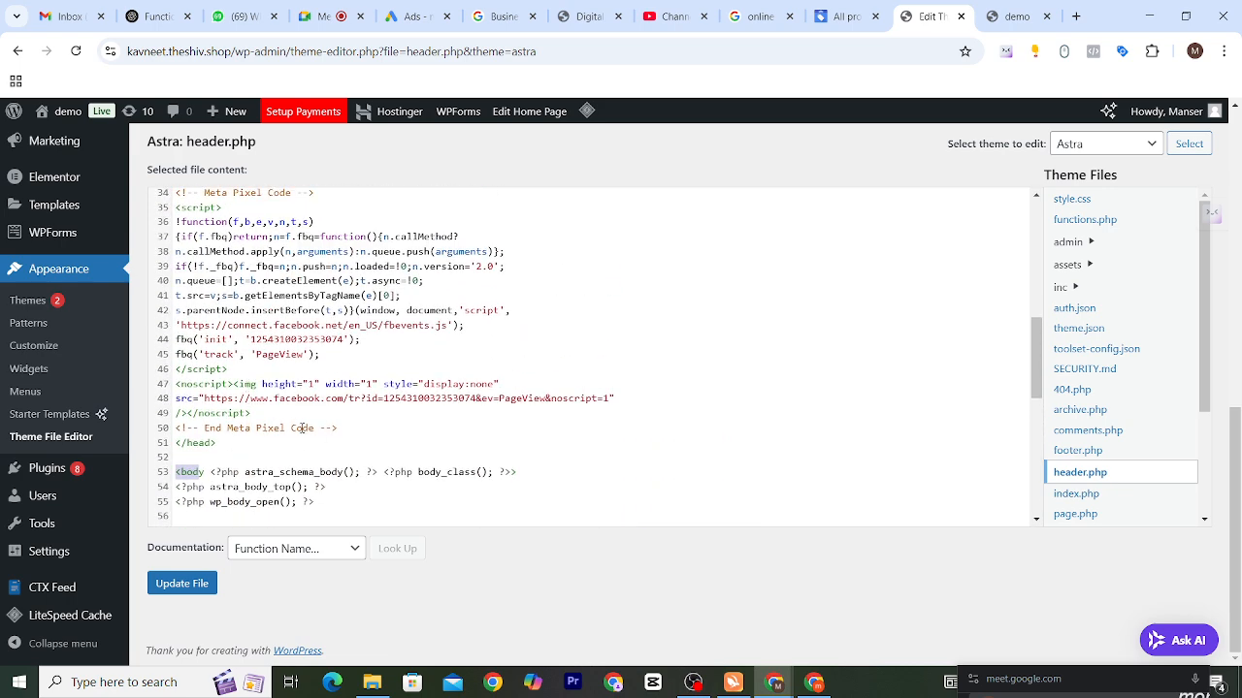
scroll(350, 446, up, 1)
scroll(334, 388, down, 3)
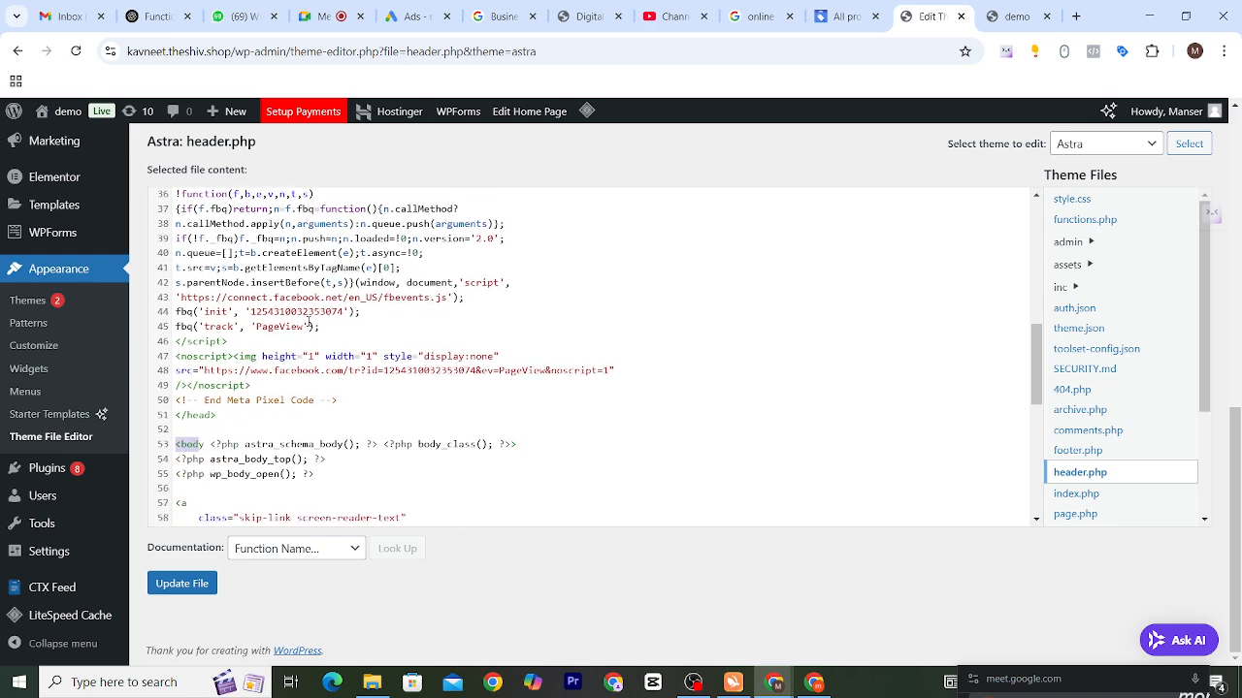
click(345, 350)
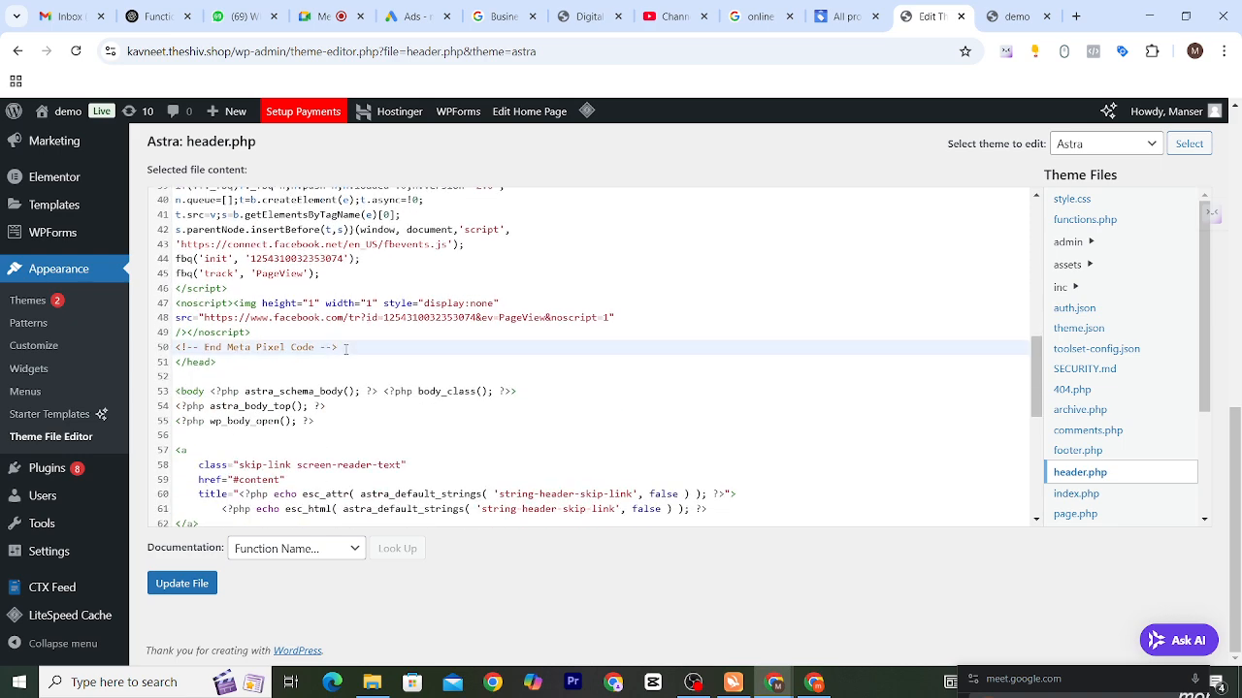
Paste the site-verification meta tag on a new line before </head> and update header.php.
key(Return)
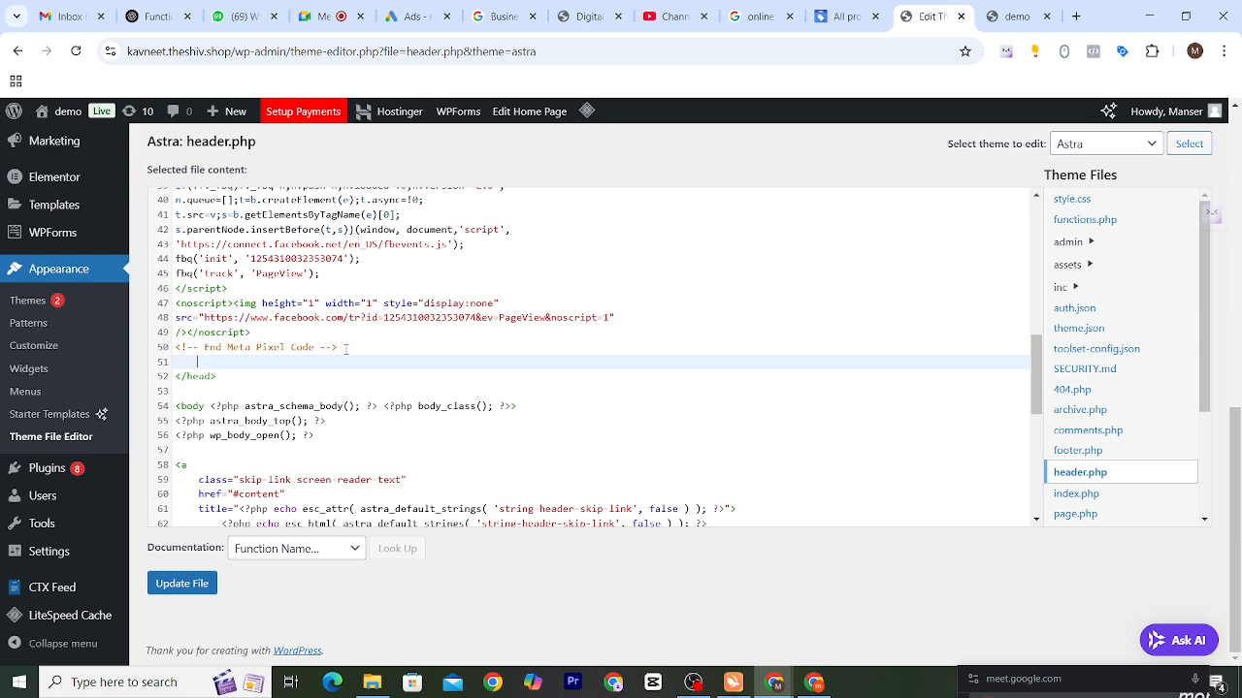
text(<meta name="google-site-verification" content="Ajq-ypNzgkBgo0Qax6sHK9X2HIfAFPnqGwby9tReTxQ" />)
drag(199, 363, 742, 362)
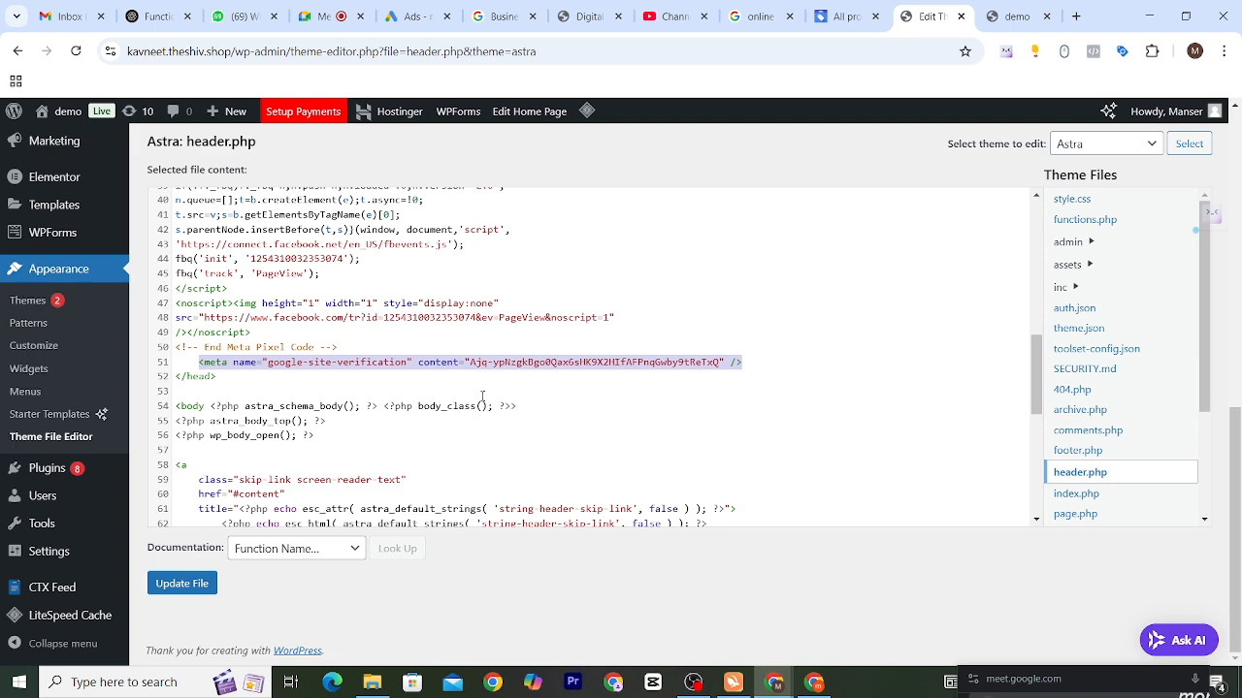
click(565, 380)
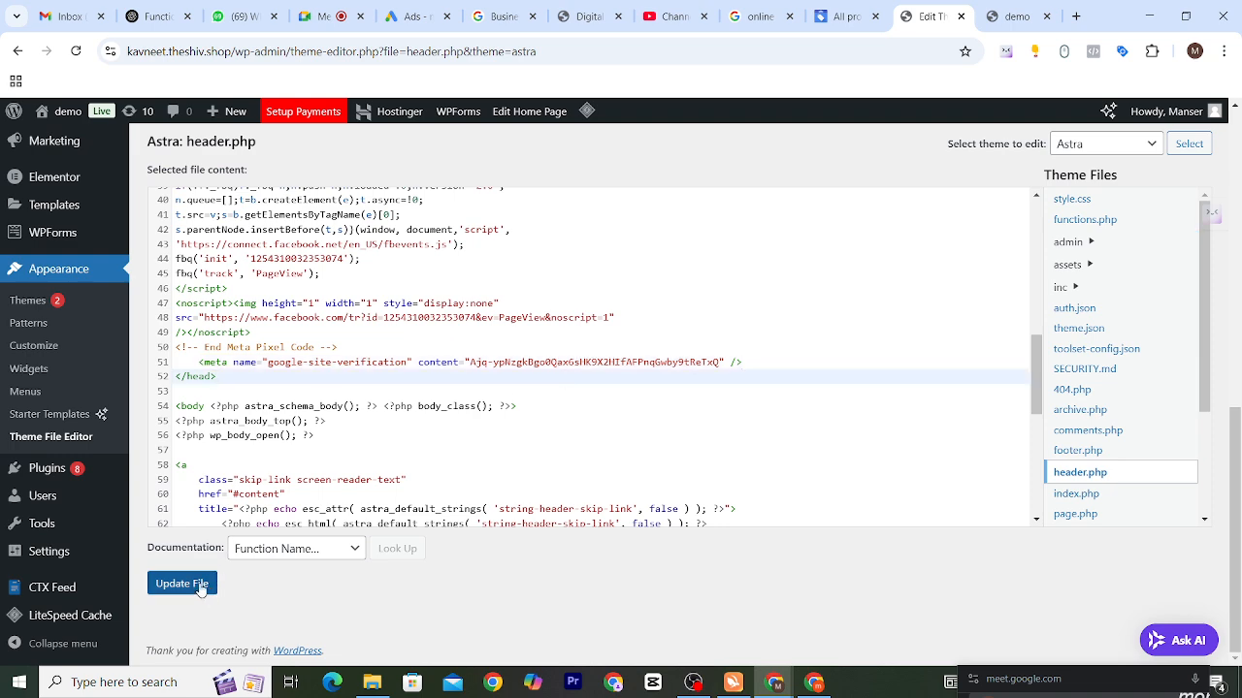
click(198, 587)
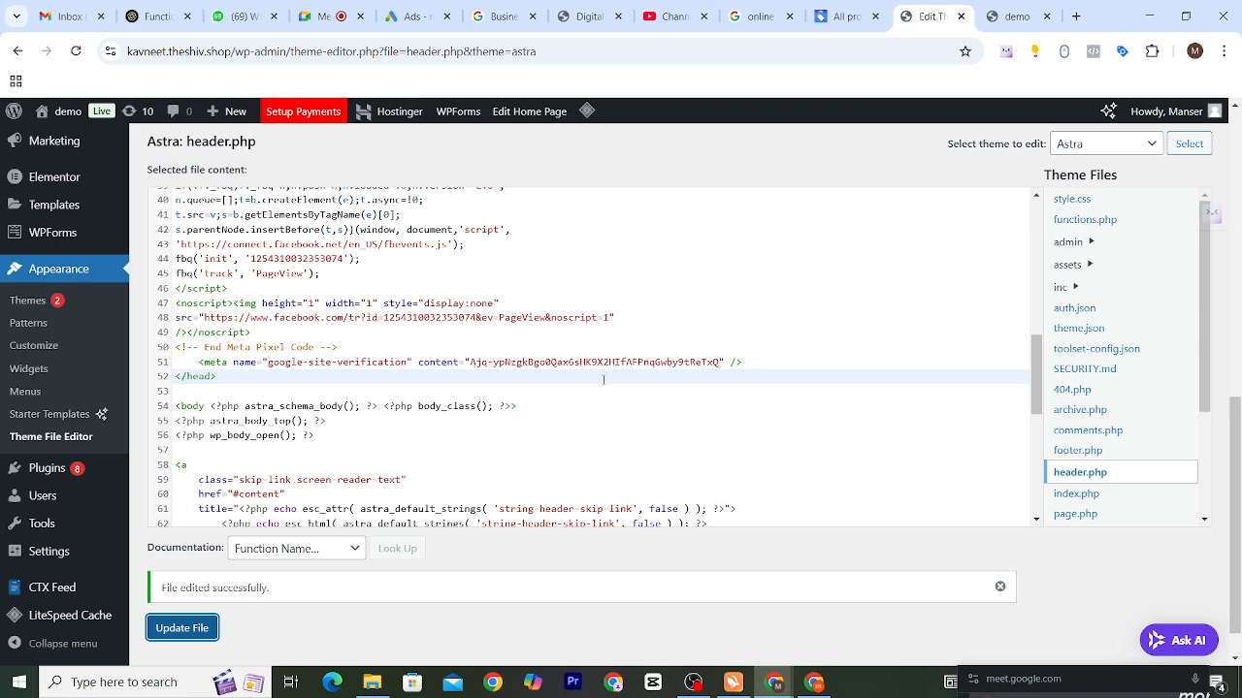
key(alt+Tab)
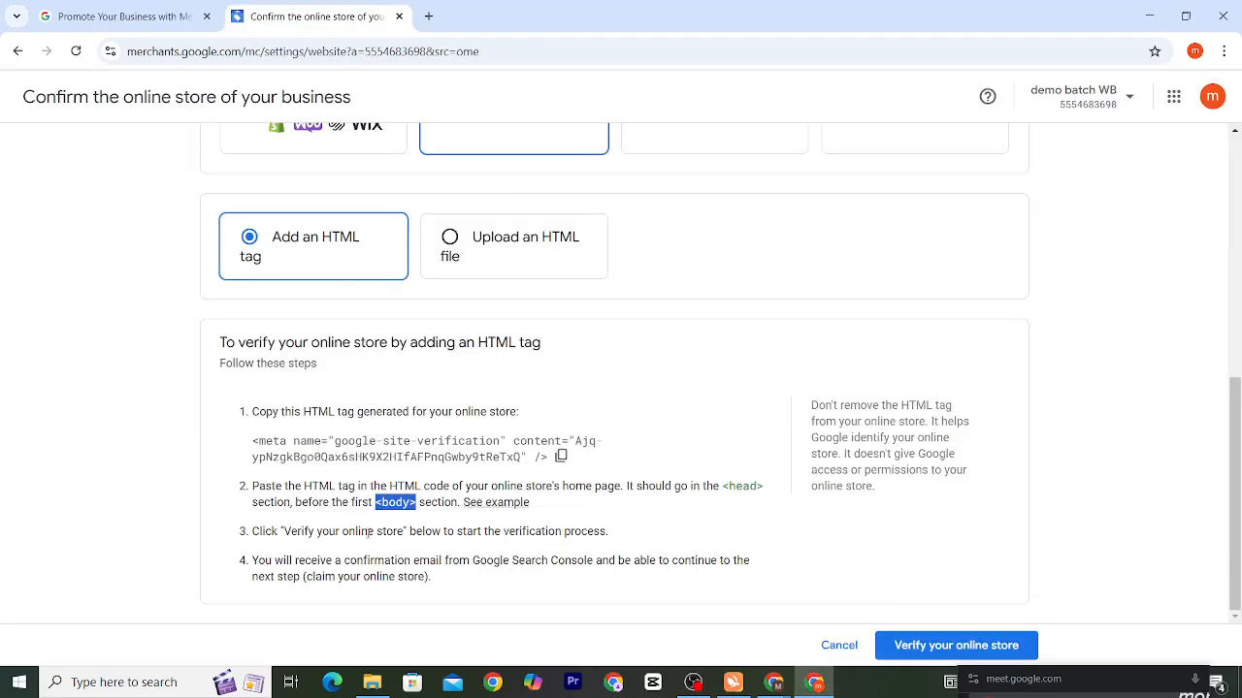
Attempt online store verification twice; it reports an incorrect meta tag, so return to the WordPress header.php editor.
click(576, 517)
click(966, 648)
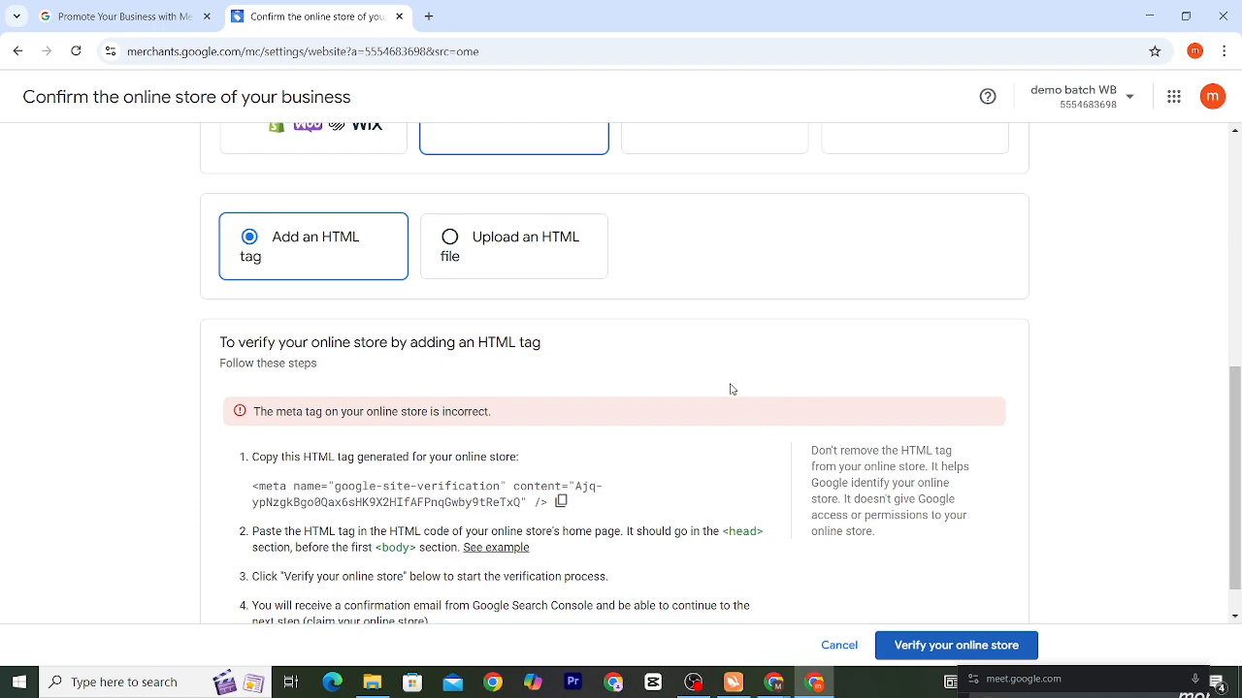
scroll(737, 368, down, 1)
scroll(737, 366, down, 1)
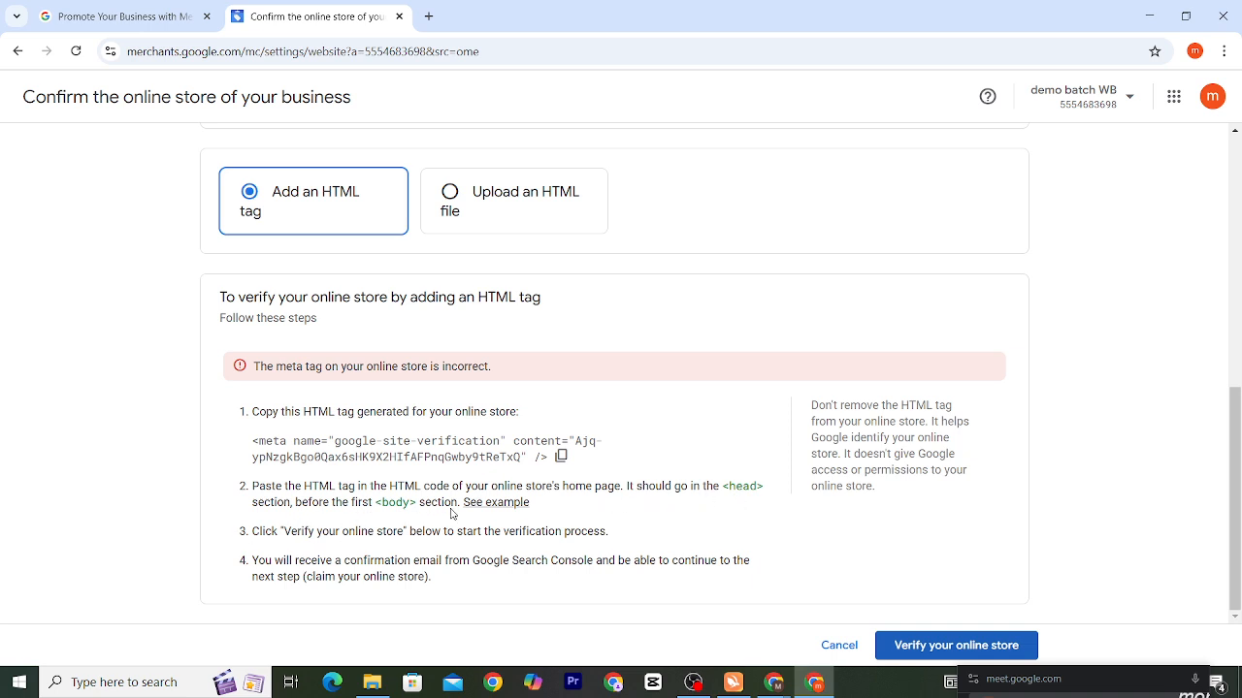
mouse_move(500, 504)
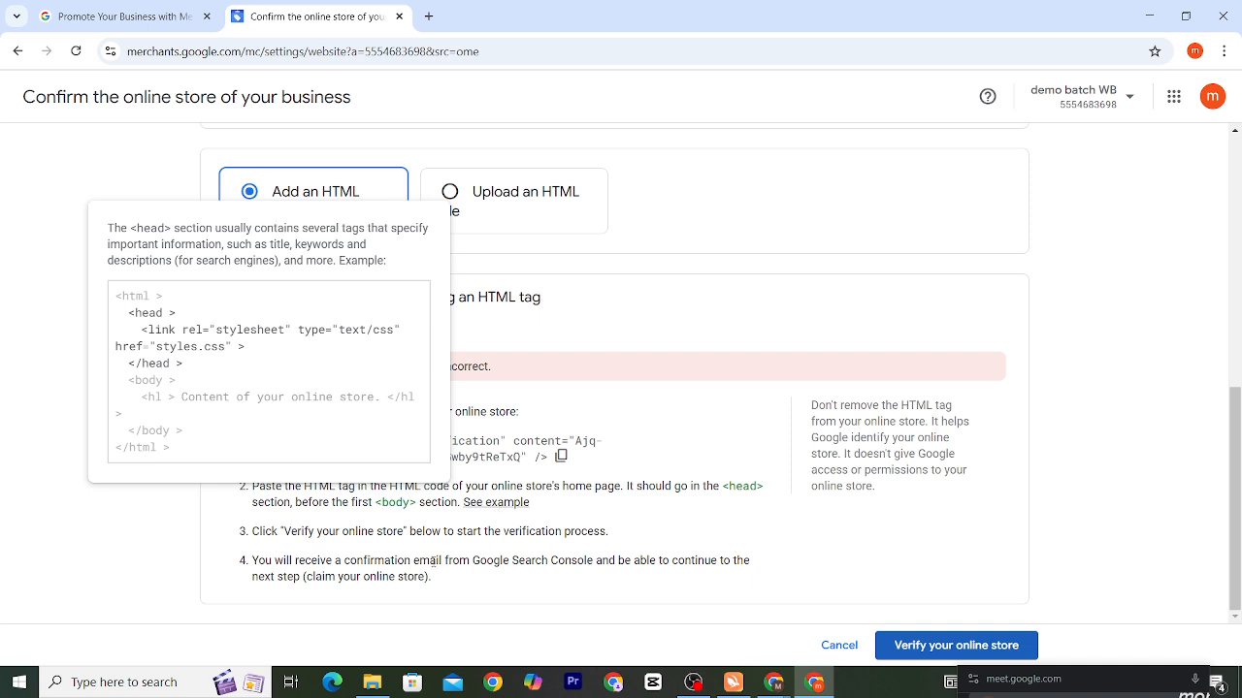
click(936, 642)
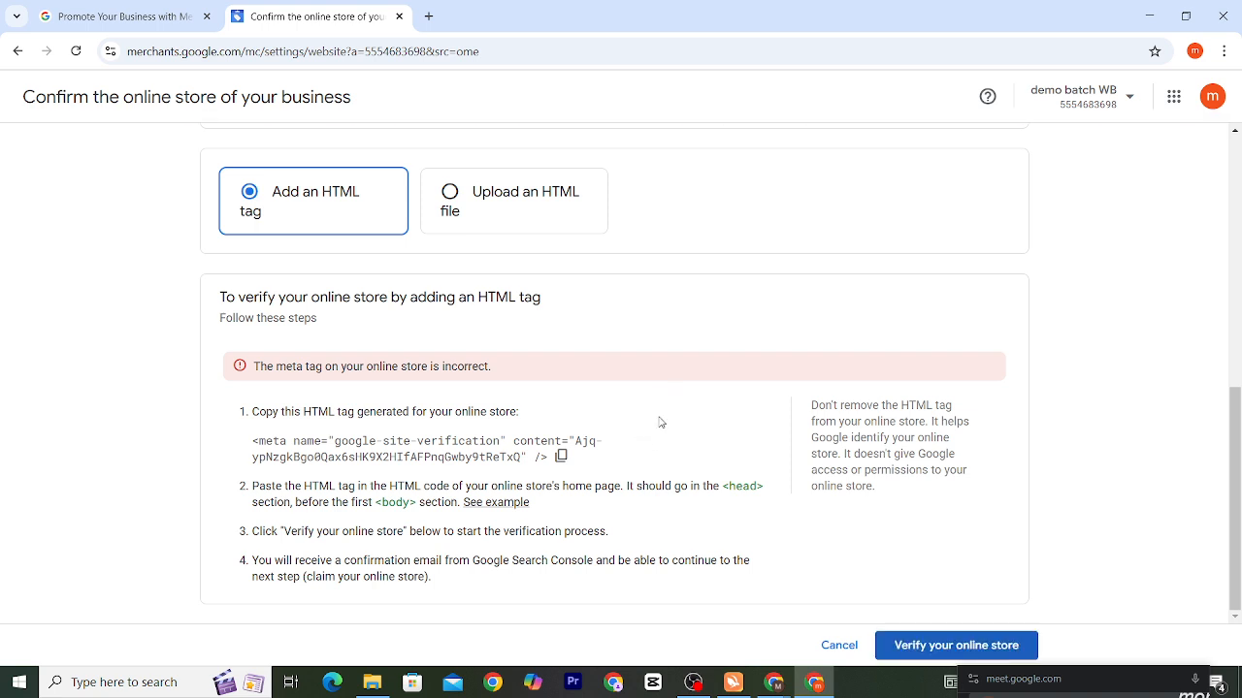
key(alt+Tab)
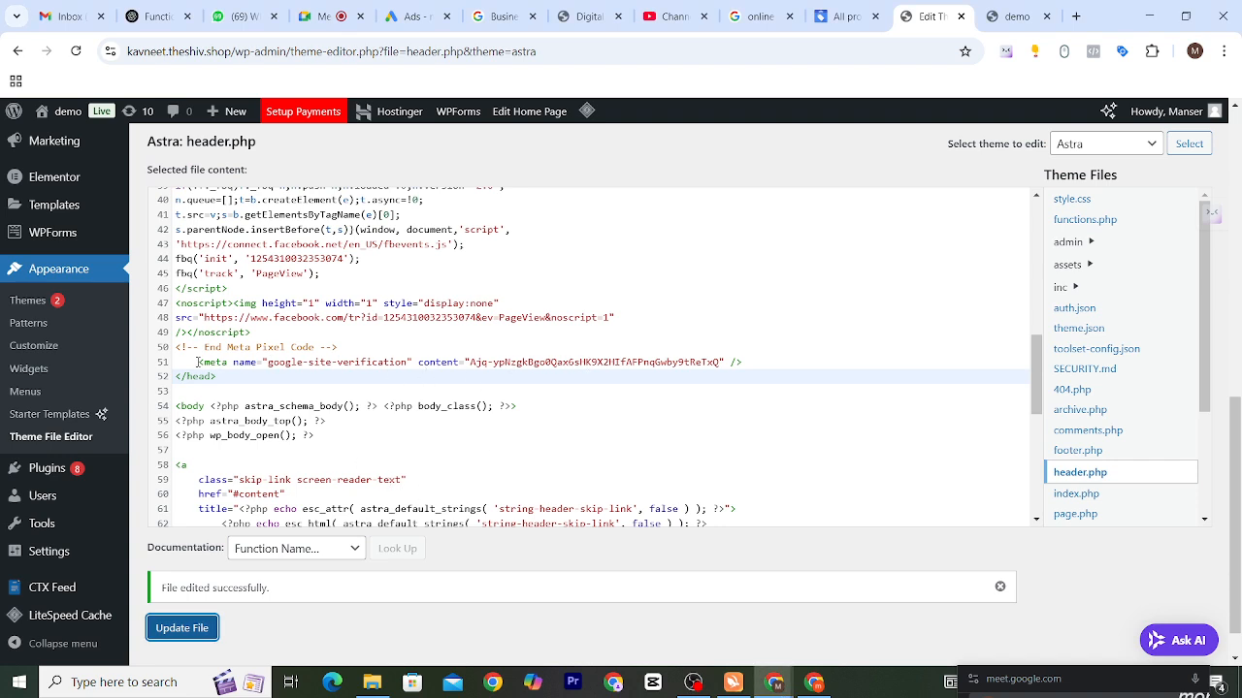
Delete the misplaced verification meta tag and its empty line from line 51 of header.php.
drag(198, 362, 745, 363)
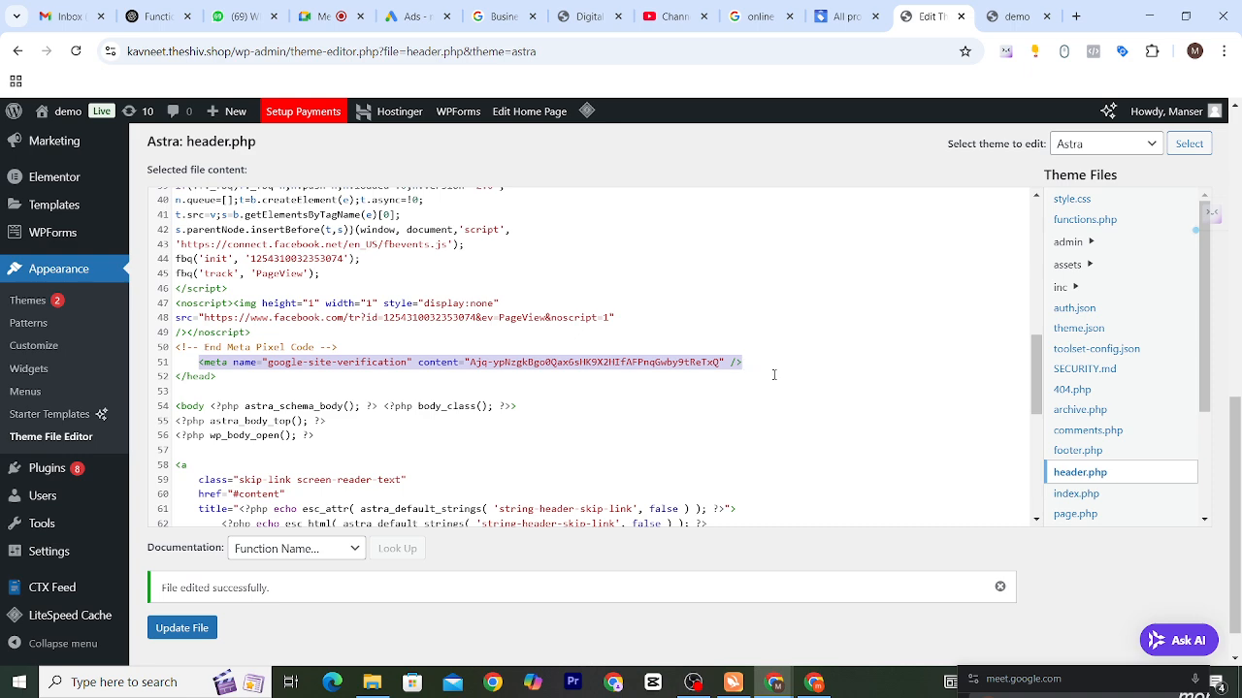
key(BackSpace)
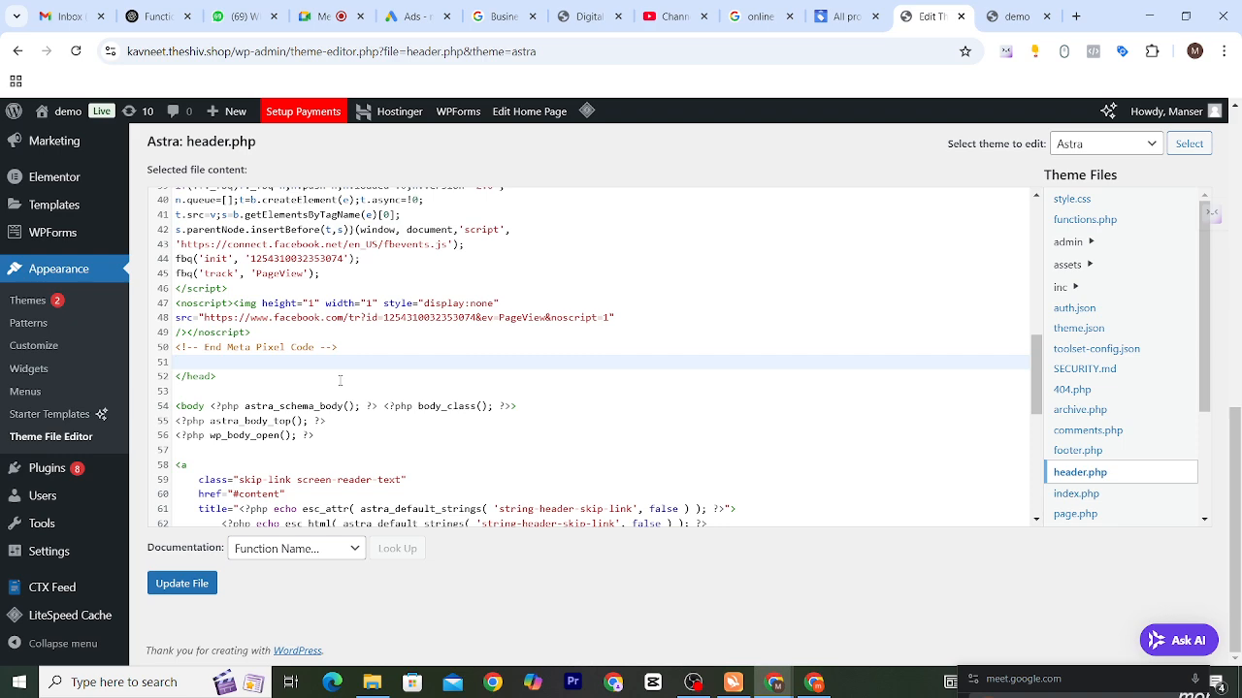
key(BackSpace)
scroll(341, 379, up, 5)
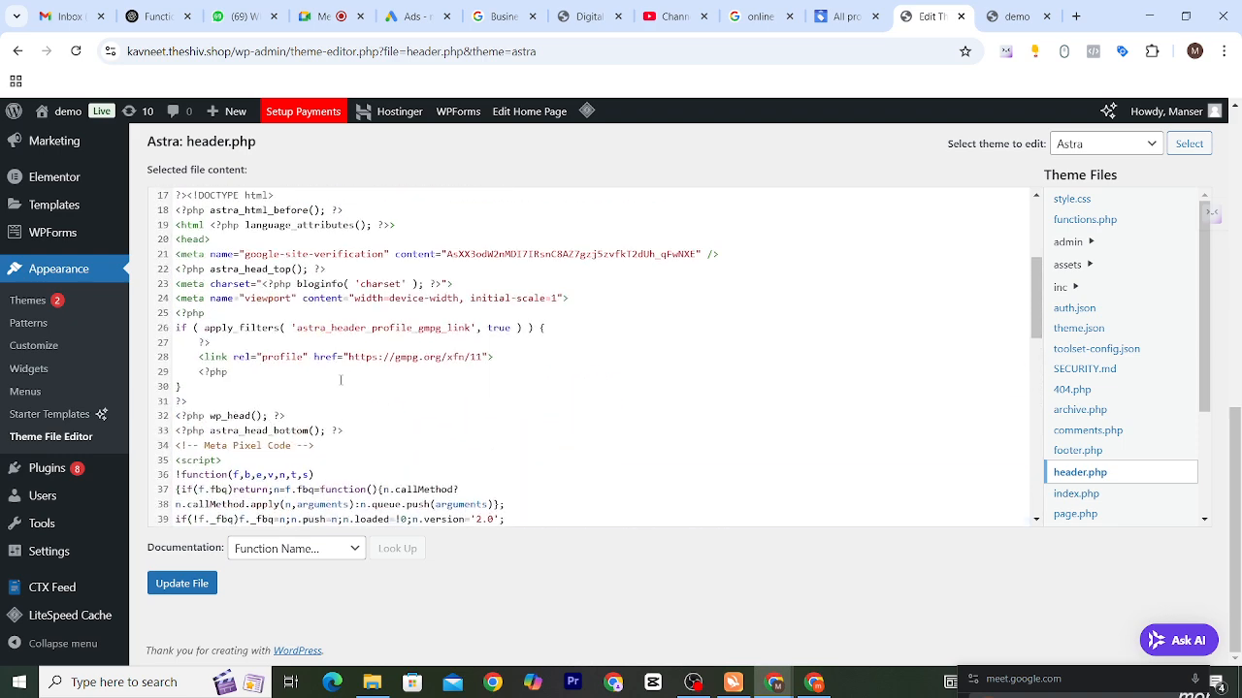
scroll(231, 370, up, 5)
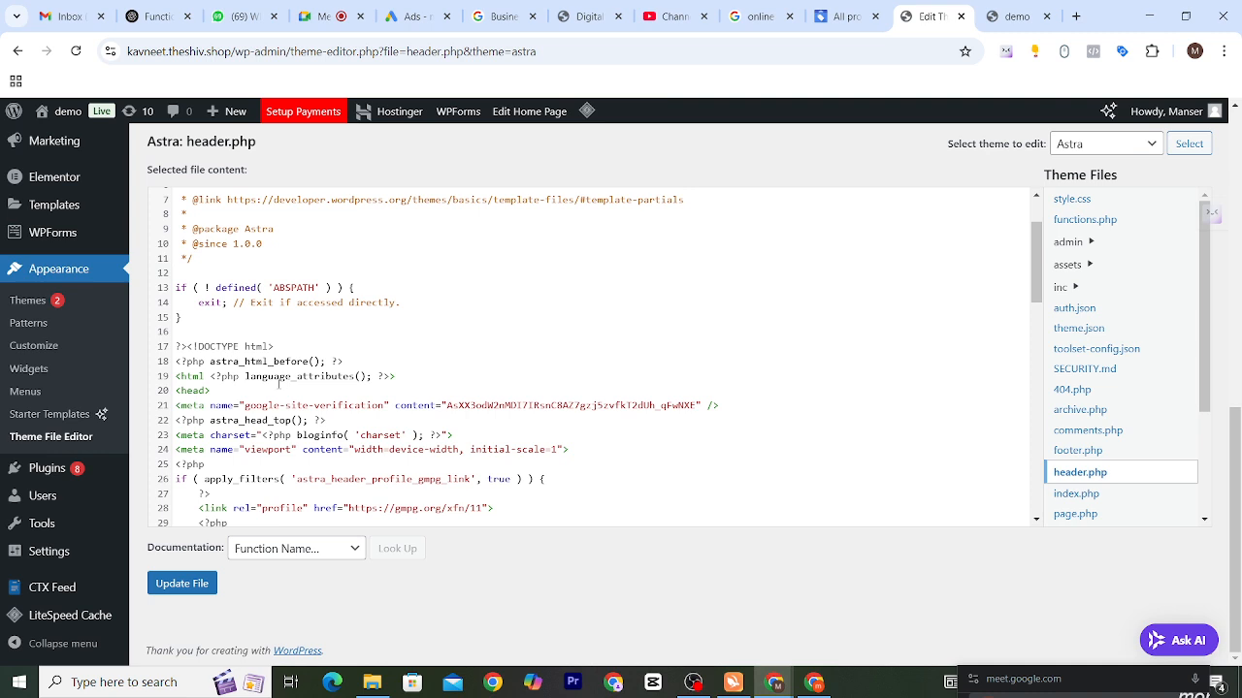
Paste the verification tag unindented on line 21, right after <head>, and save header.php.
click(224, 389)
key(Return)
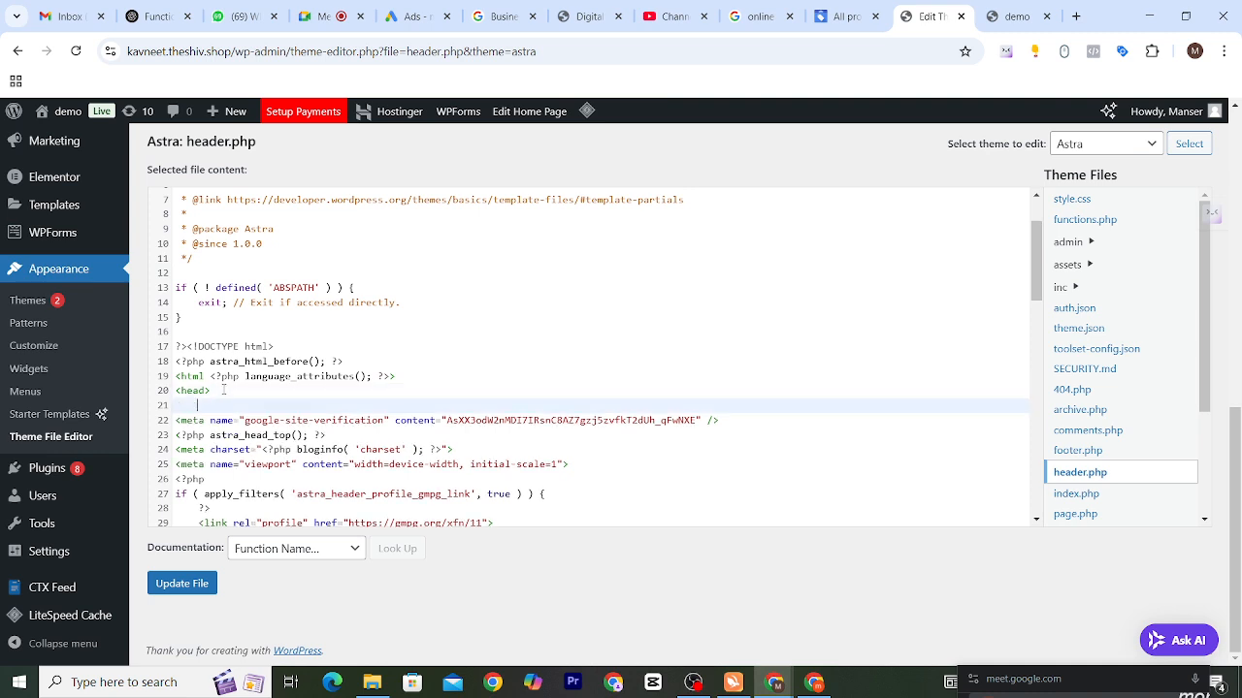
text(<meta name="google-site-verification" content="Ajq-ypNzgkBgo0Qax6sHK9X2HIfAFPnqGwby9tReTxQ" />)
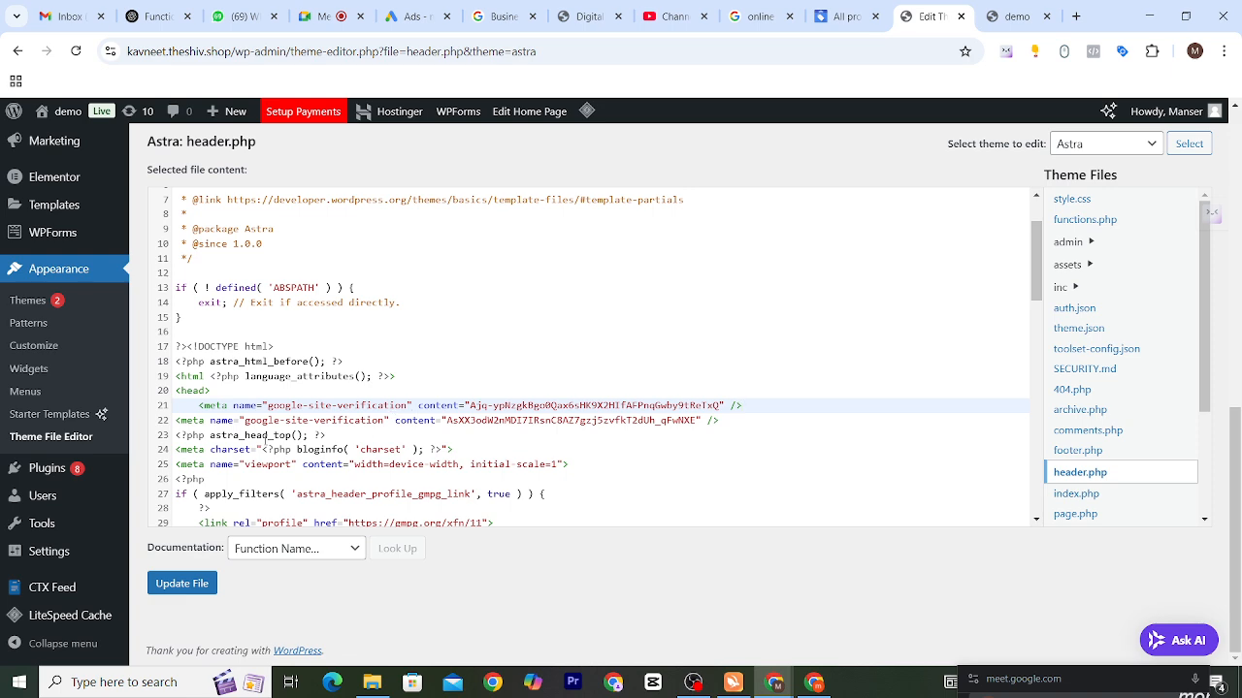
drag(175, 423, 707, 428)
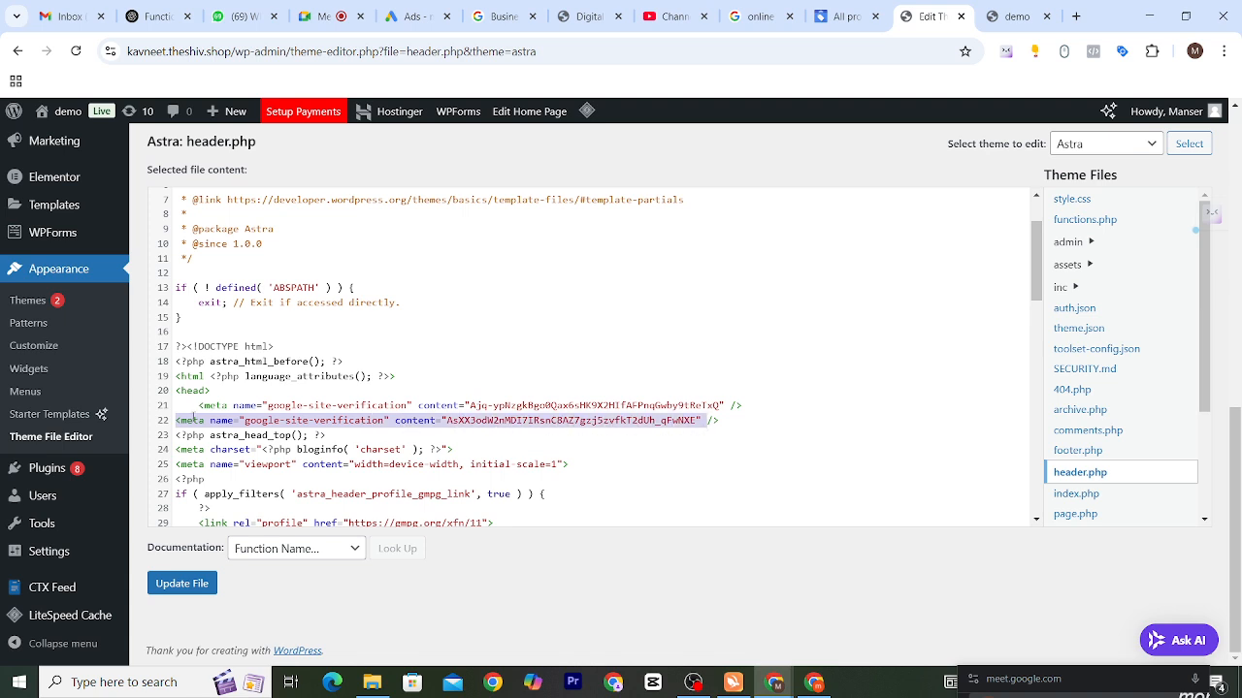
click(196, 406)
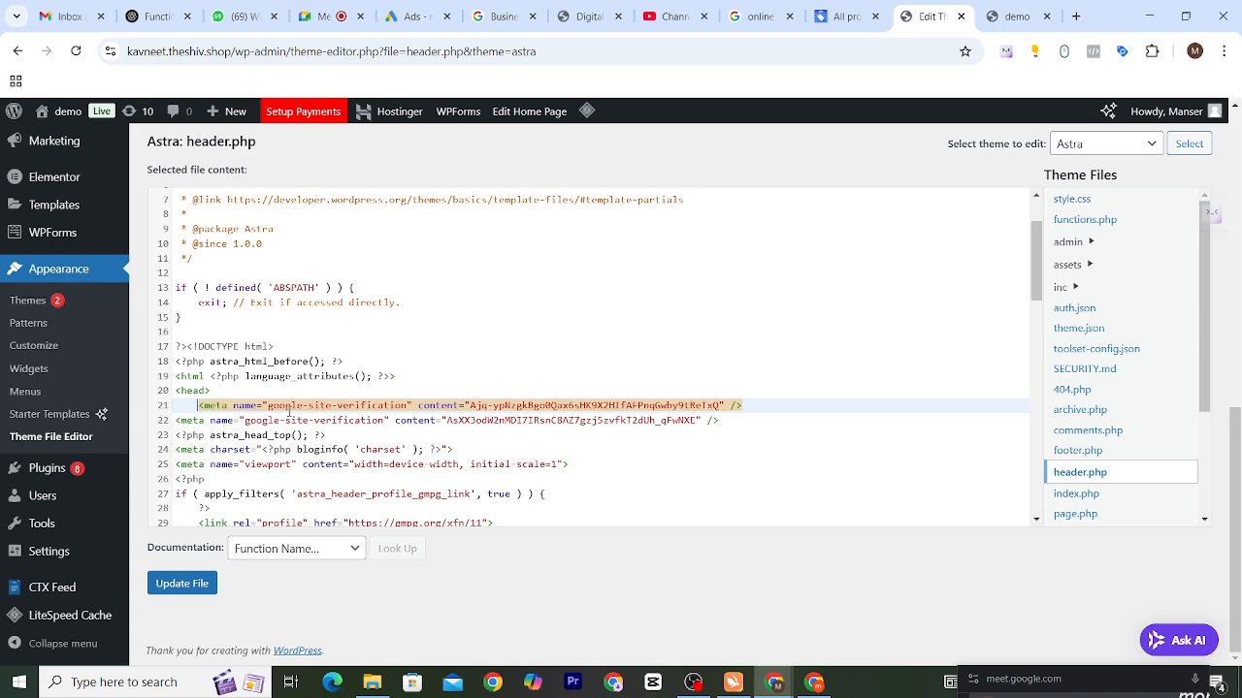
key(BackSpace)
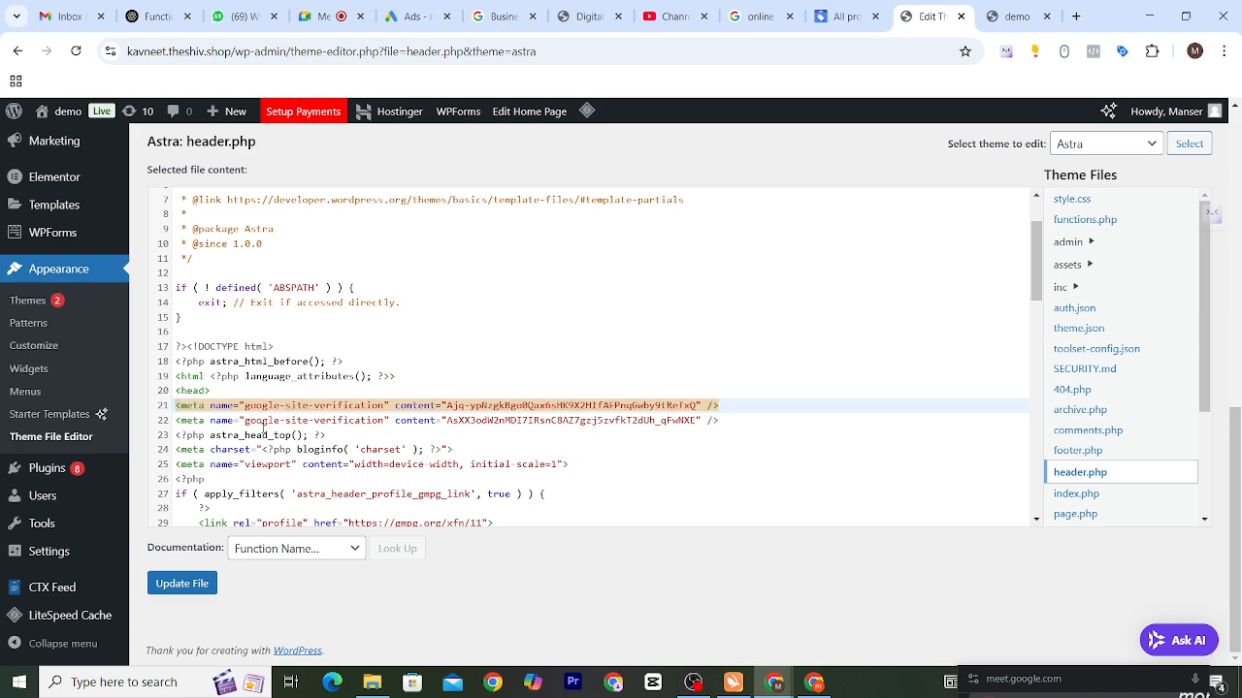
click(182, 583)
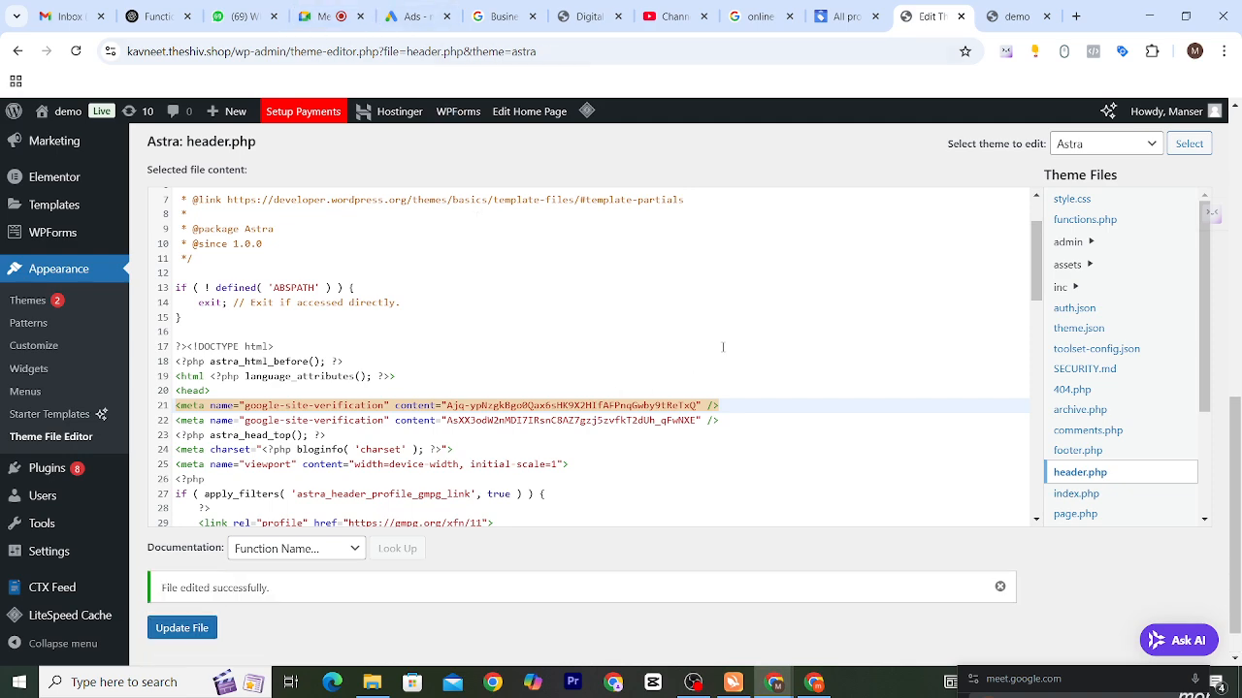
key(alt+Tab)
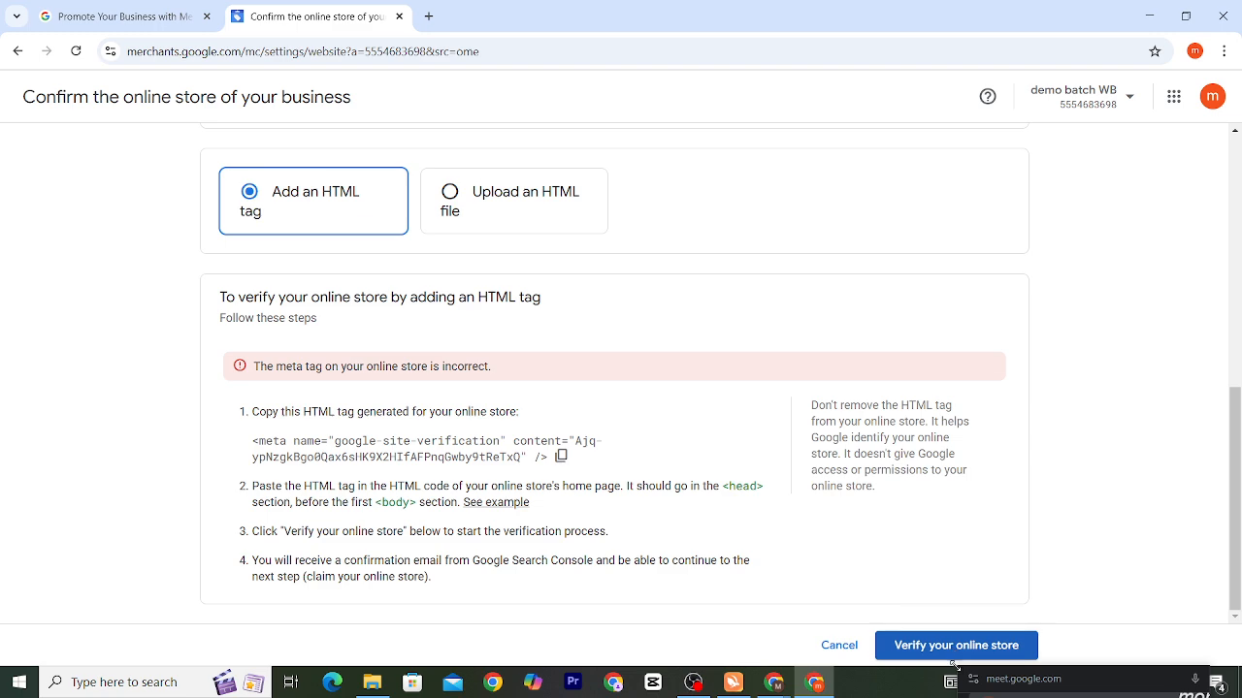
Verify kavneet.theshiv.shop until it shows Verified and Claimed, then continue to the Overview.
click(956, 657)
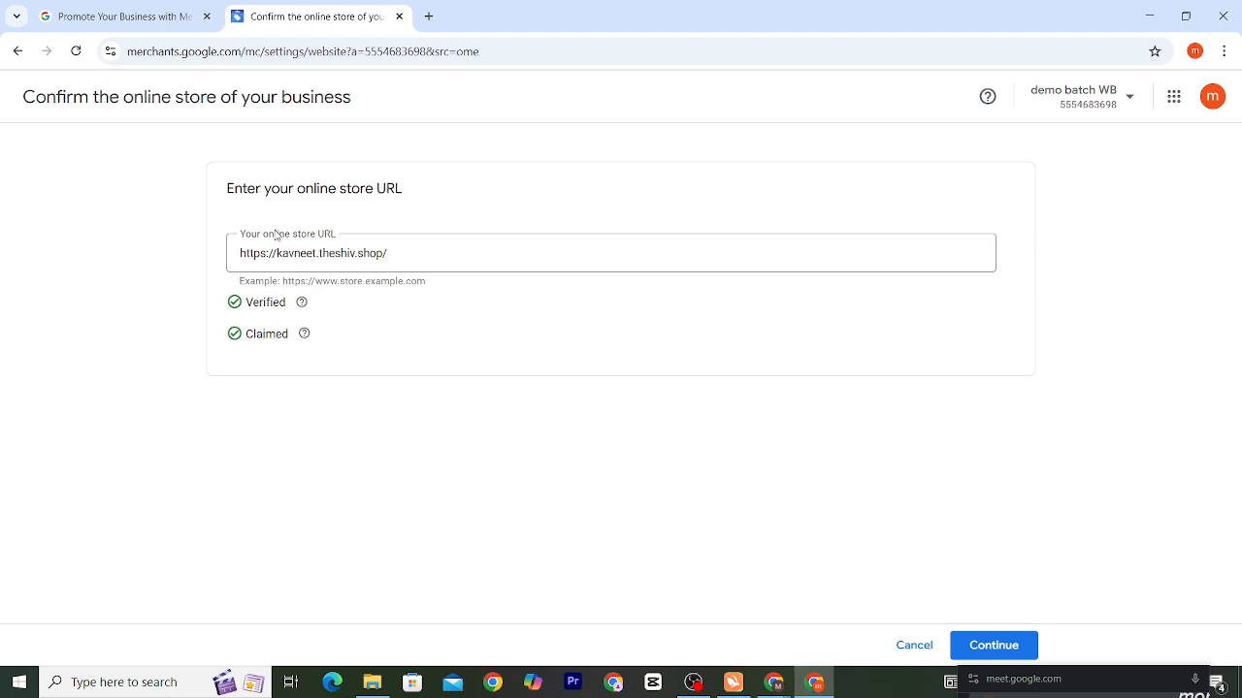
click(990, 651)
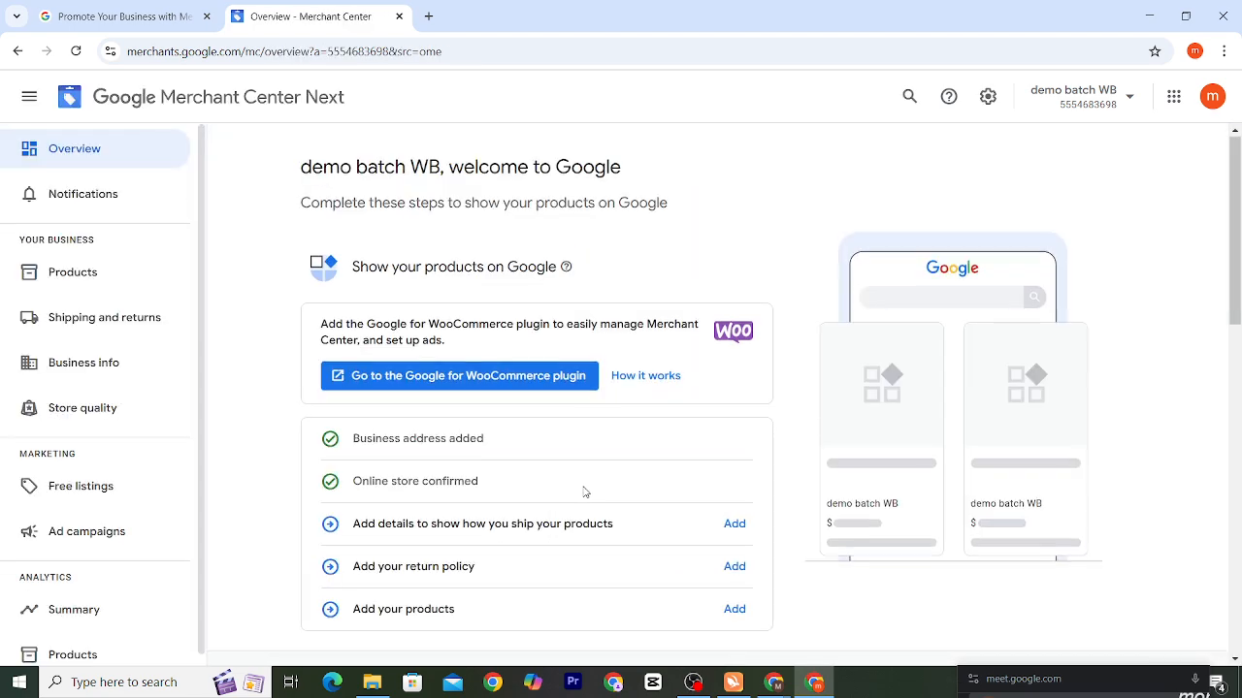
Begin the Overview checklist task 'Add details to show how you ship your products'.
scroll(582, 493, down, 1)
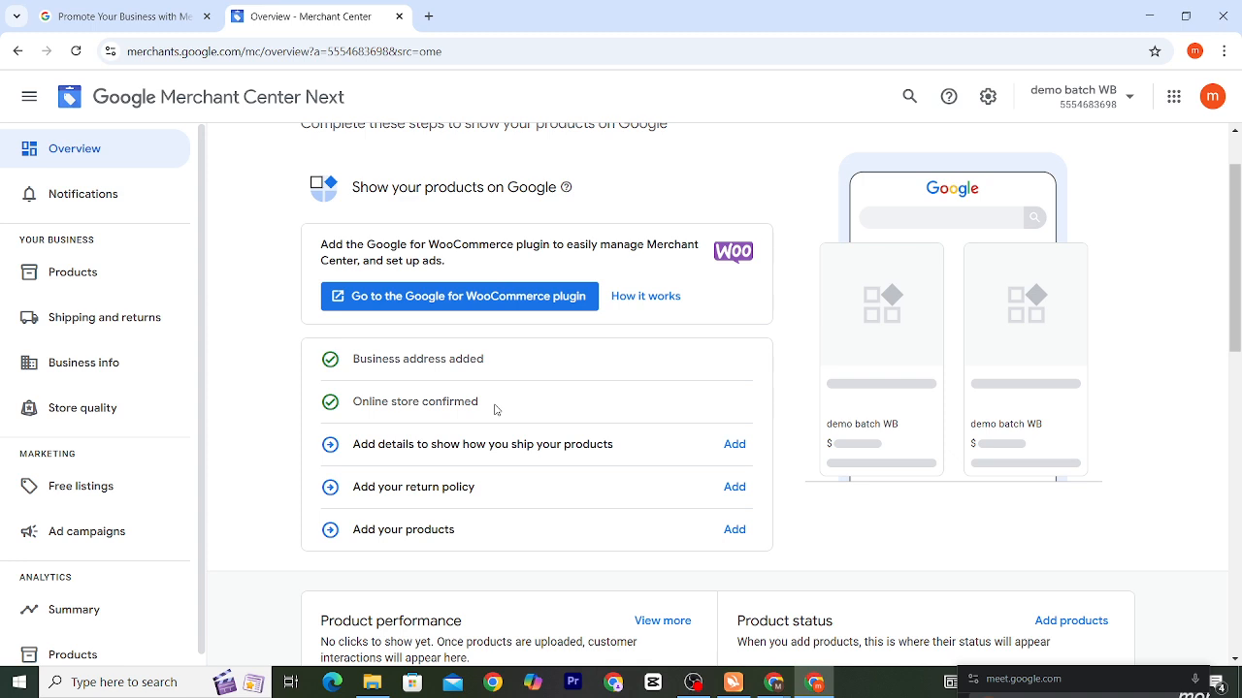
scroll(493, 410, down, 1)
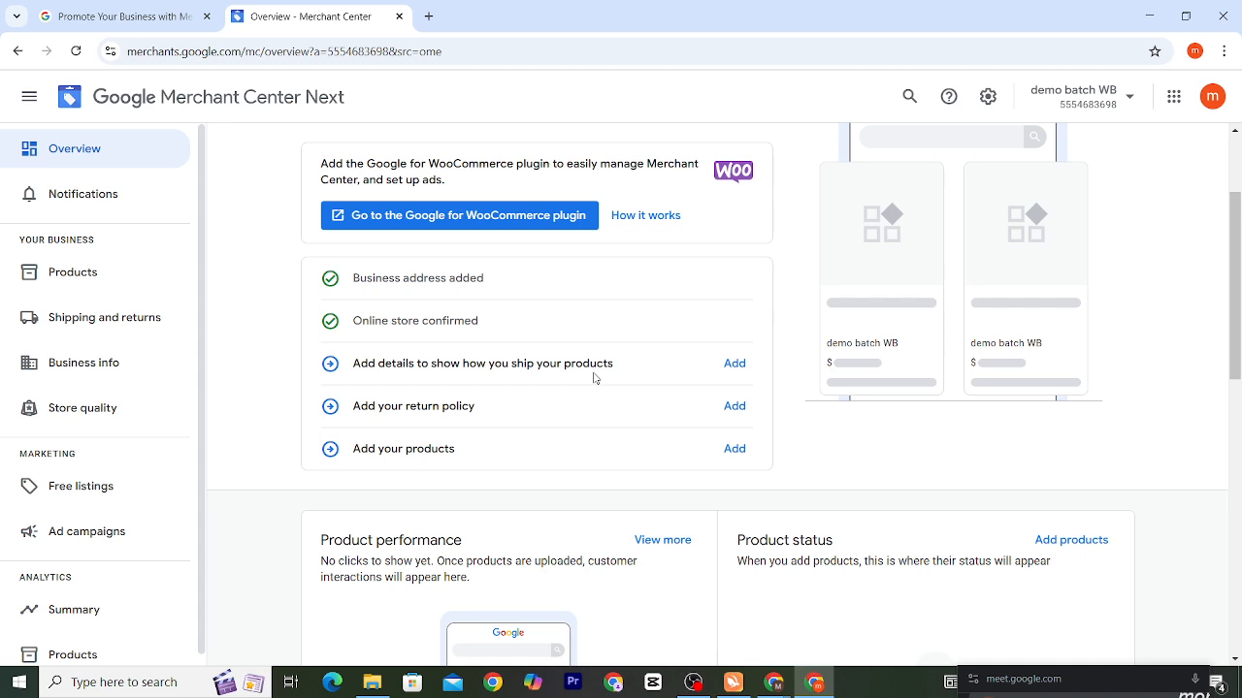
click(736, 373)
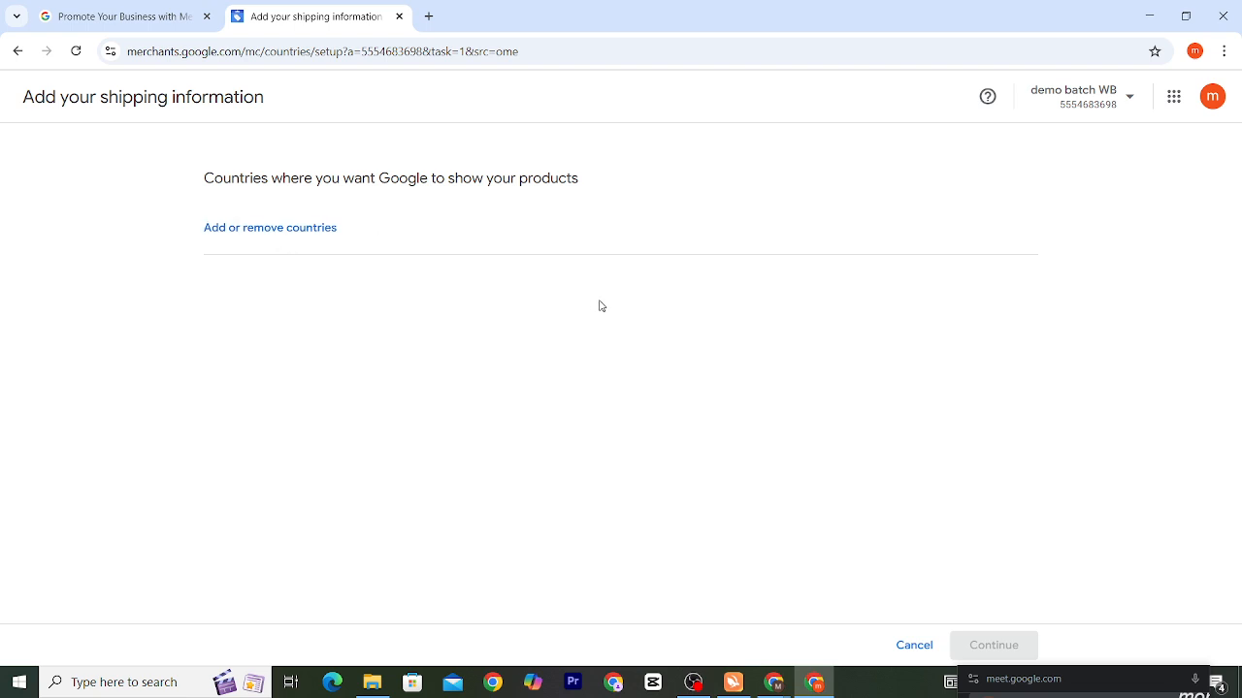
Choose India as the country where products will show.
click(308, 251)
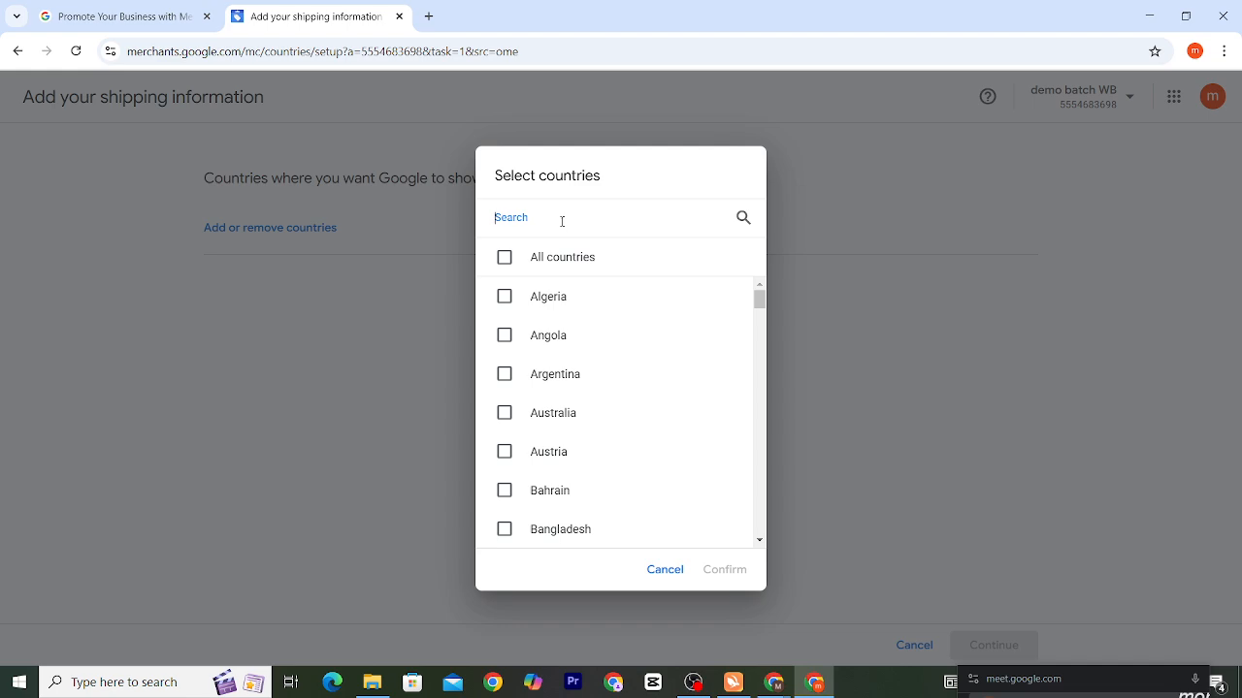
text(india)
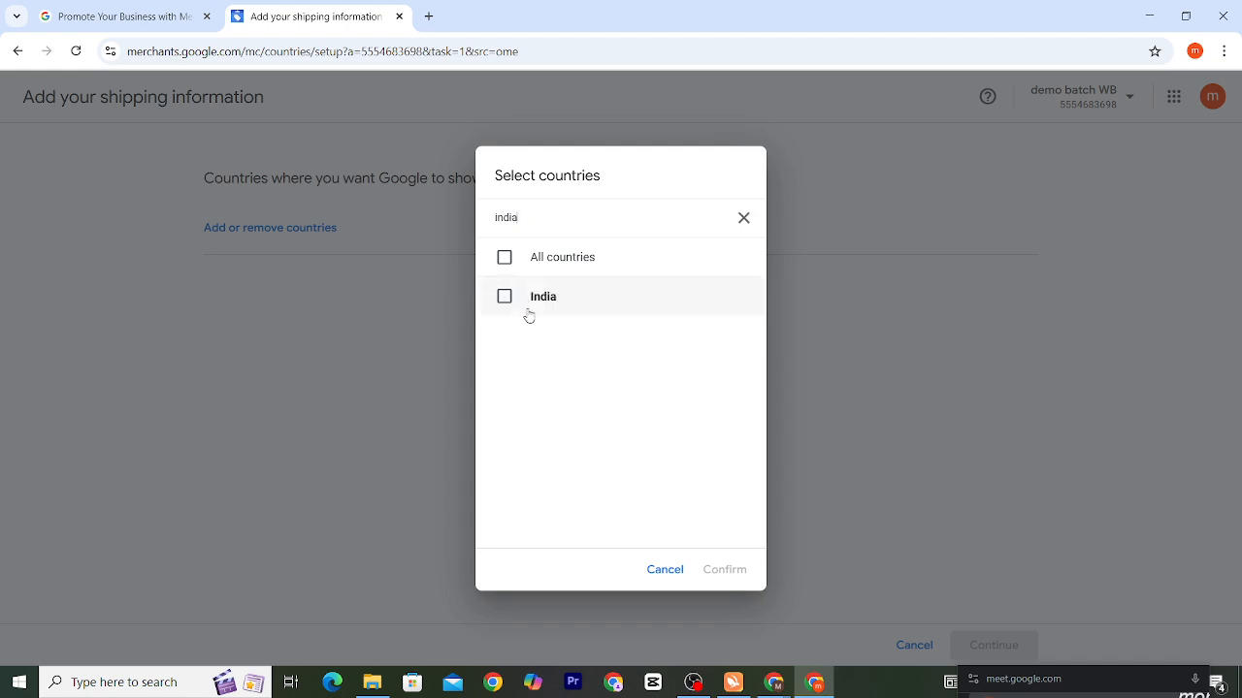
click(546, 301)
click(726, 570)
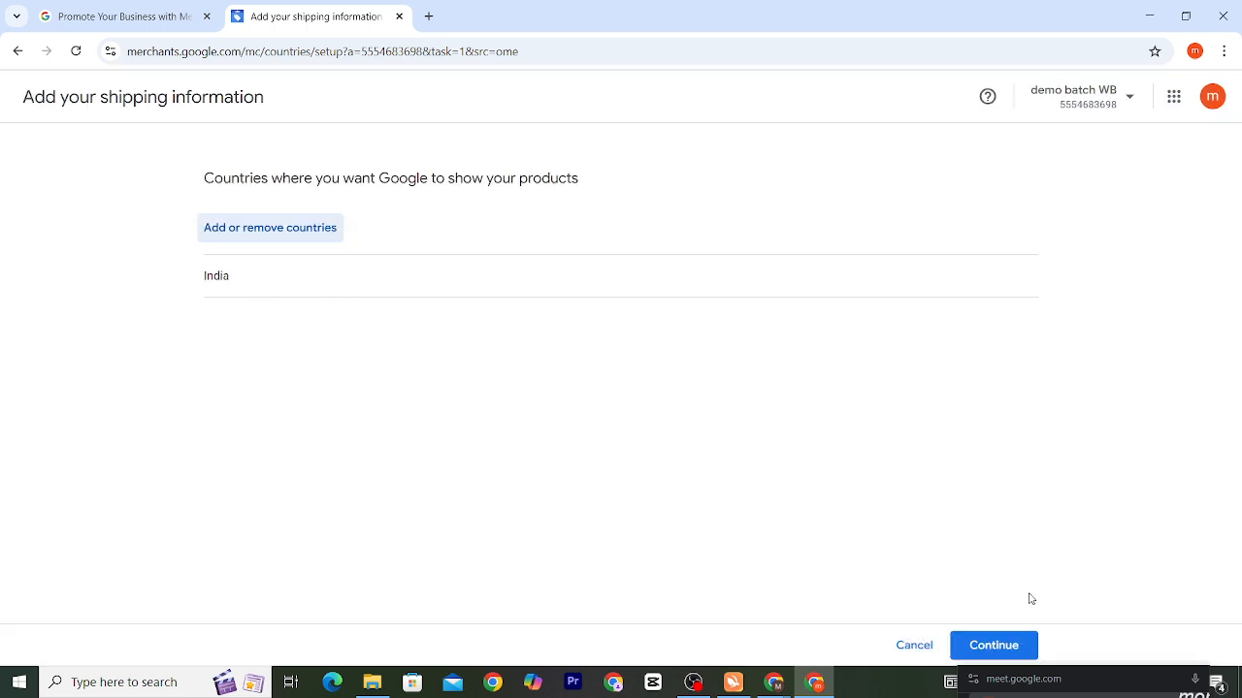
click(1021, 648)
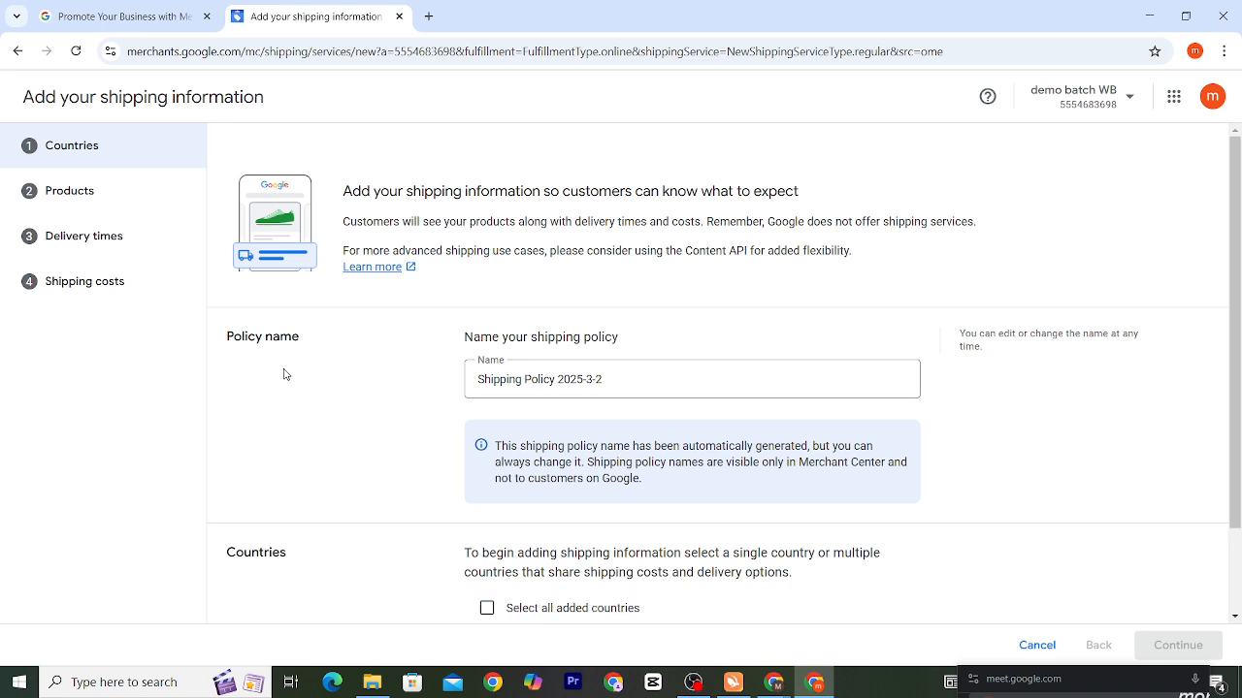
Include India in the shipping policy and keep it applied to All products.
scroll(557, 322, down, 1)
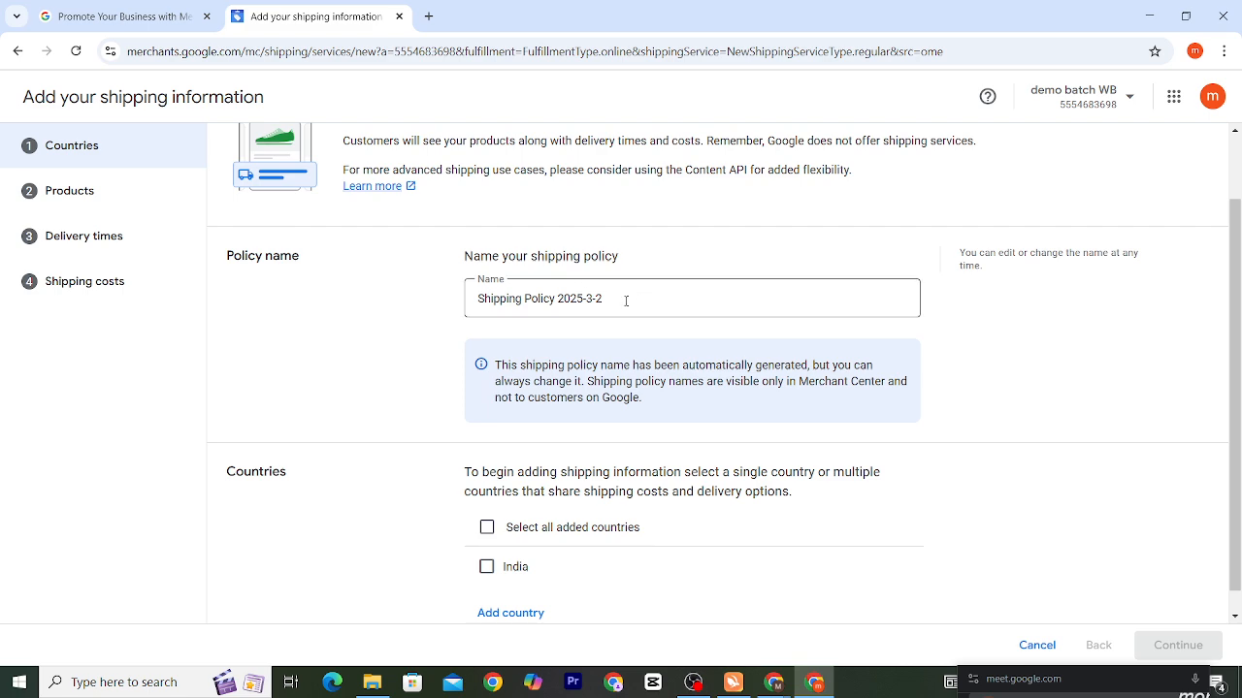
drag(628, 297, 570, 300)
scroll(1053, 390, down, 1)
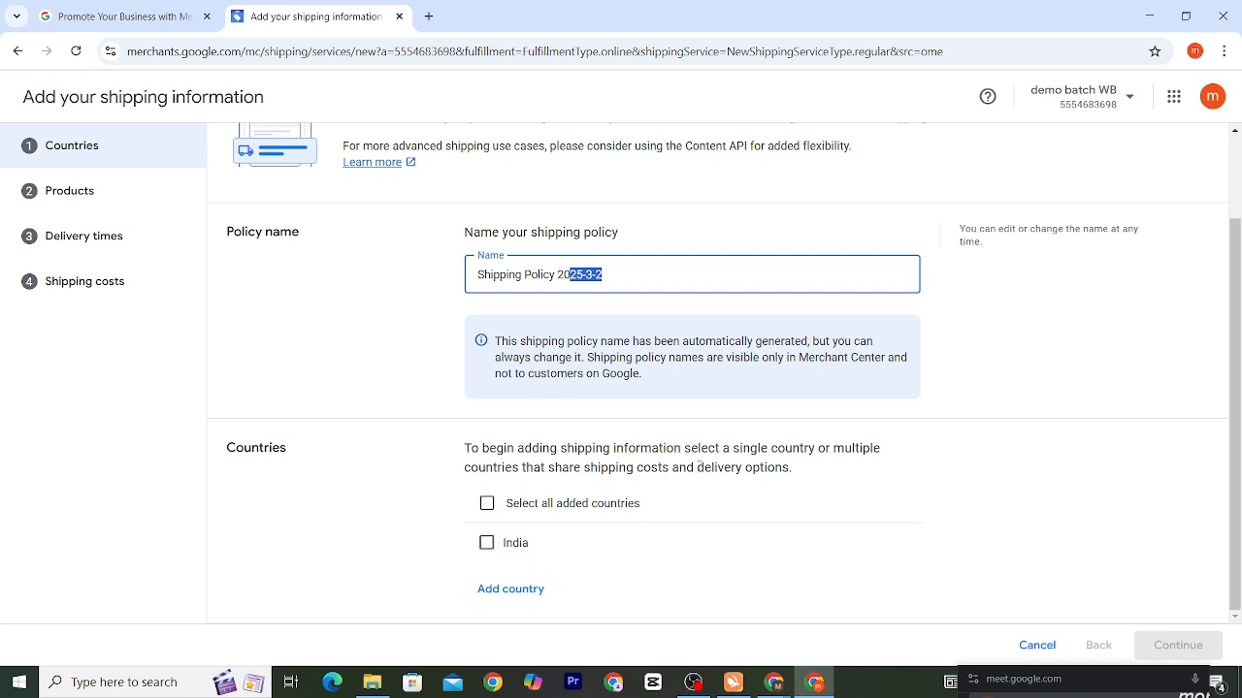
click(486, 542)
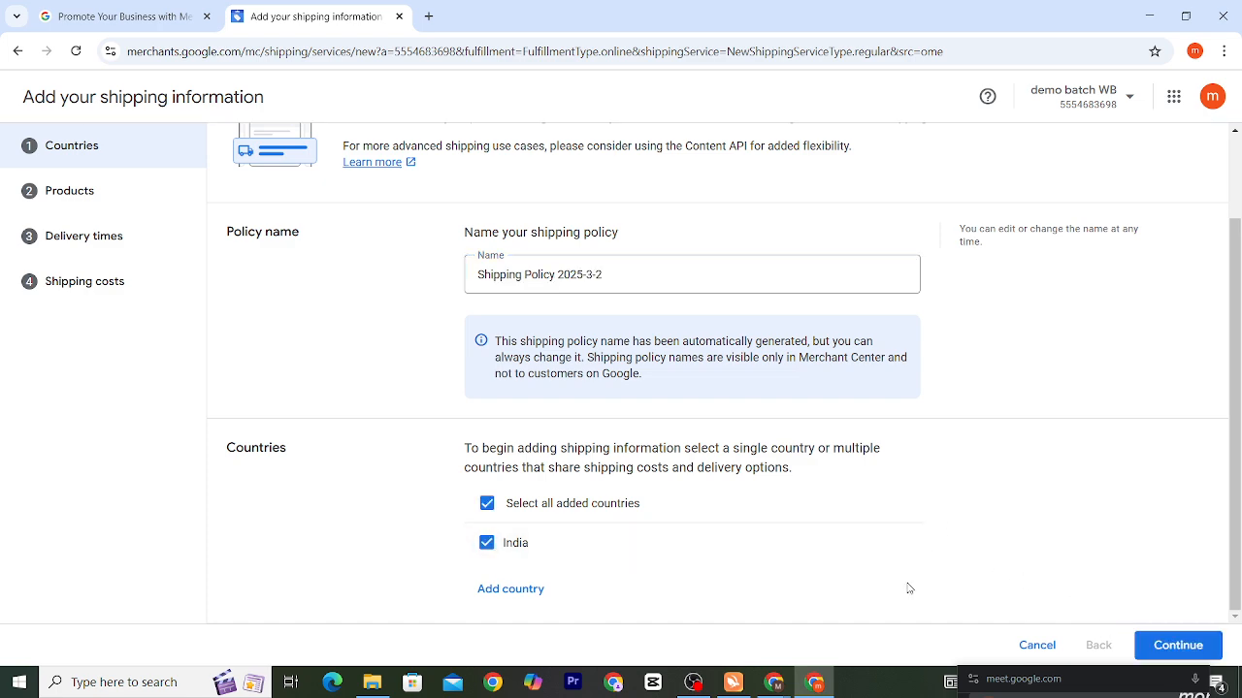
click(1176, 645)
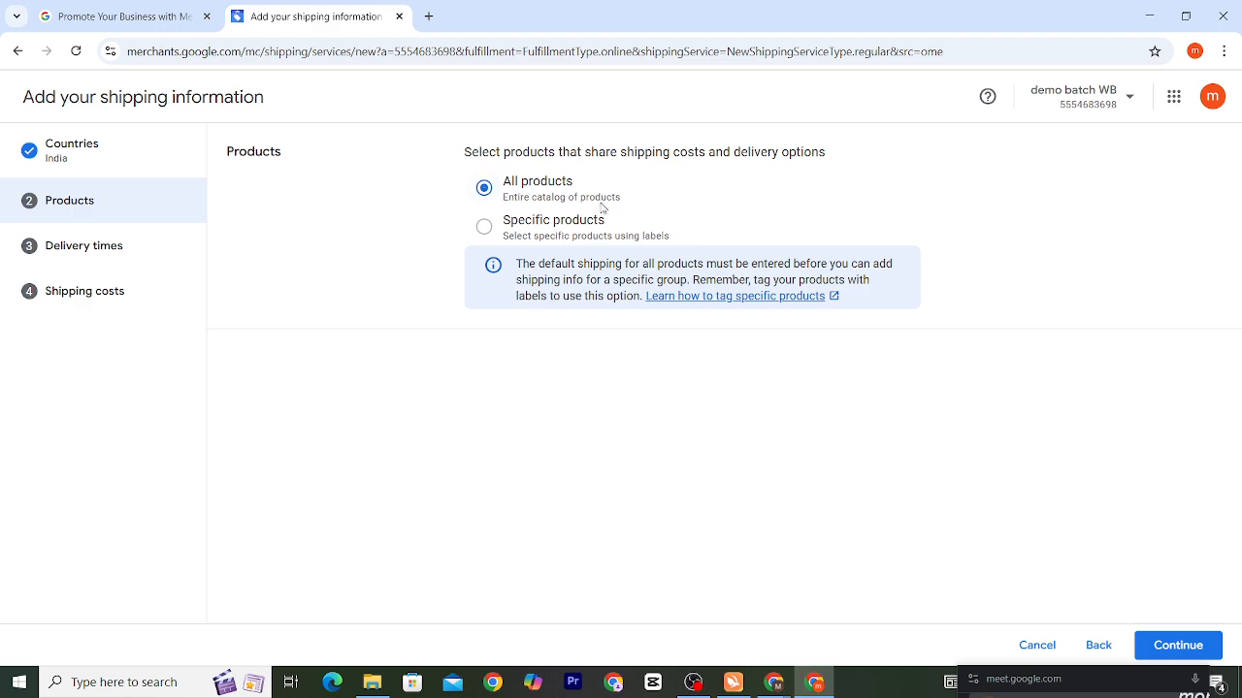
drag(454, 155, 831, 152)
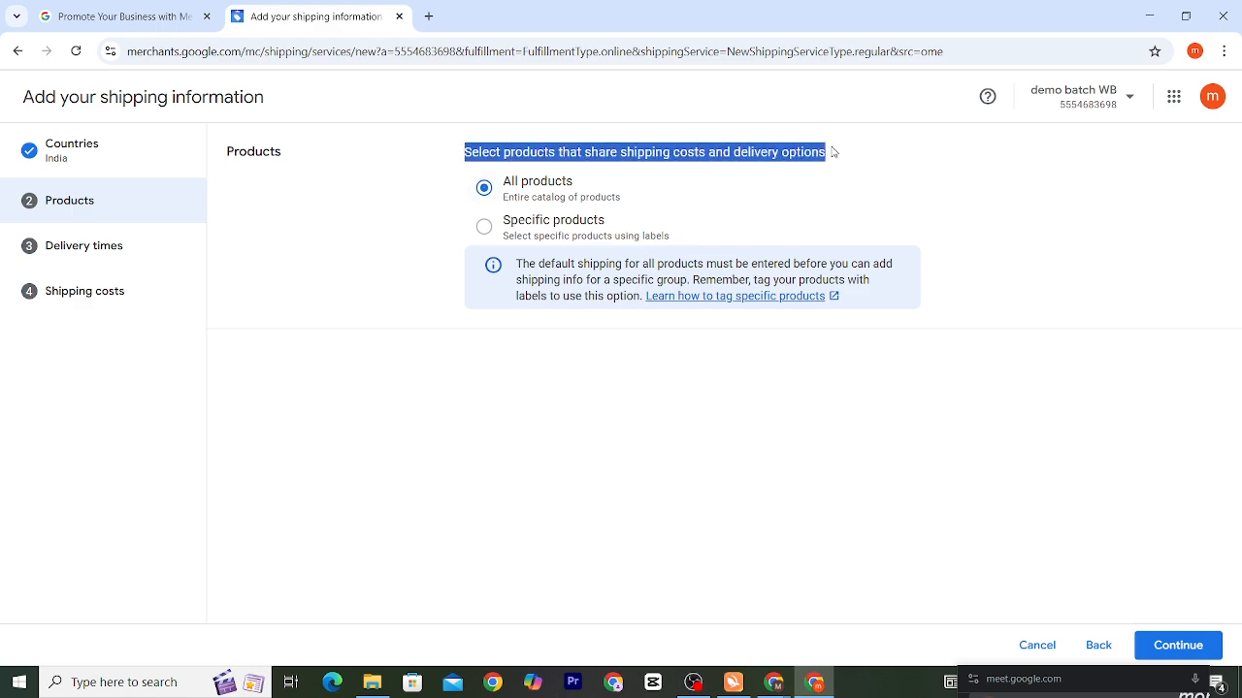
click(906, 172)
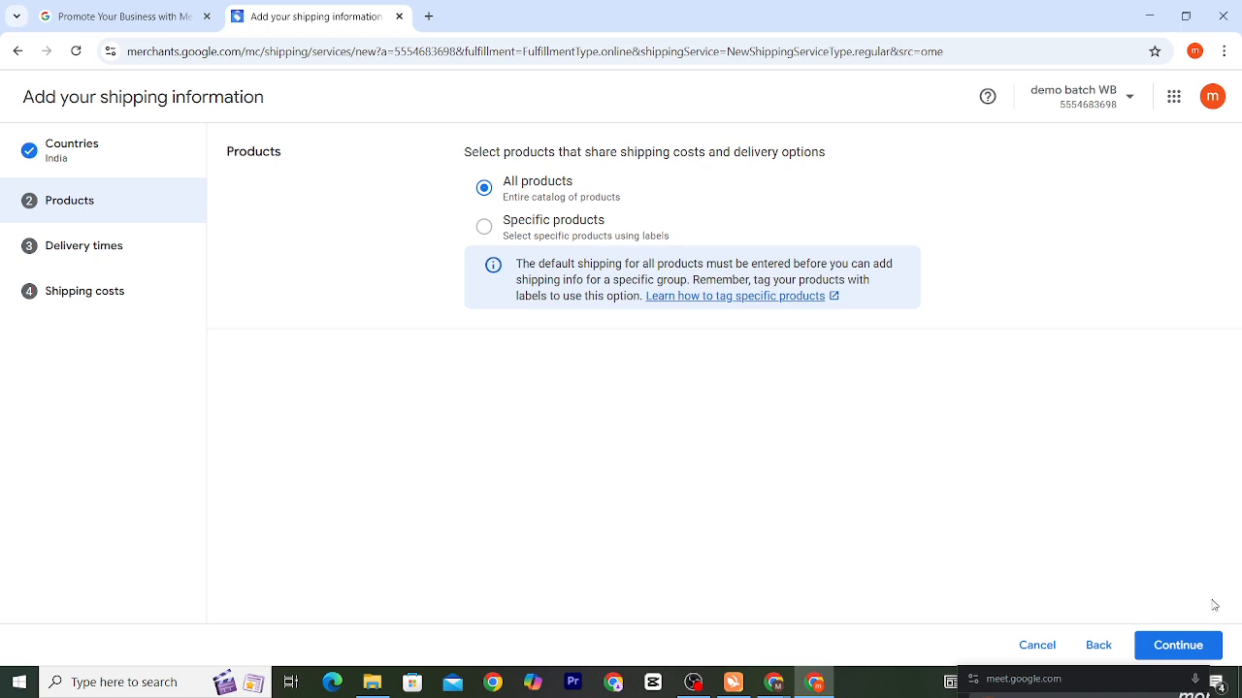
click(1195, 645)
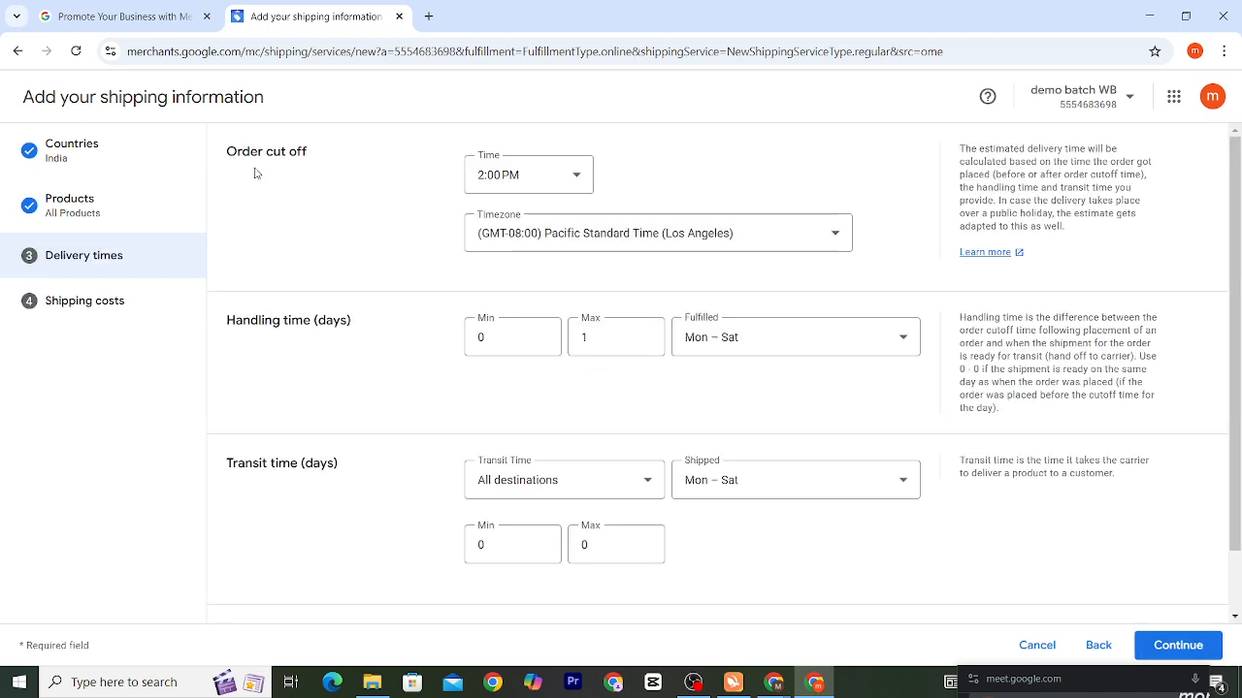
Set the order cutoff time zone to India Standard Time (Kolkata).
drag(227, 153, 333, 158)
click(389, 199)
drag(231, 152, 350, 191)
click(349, 191)
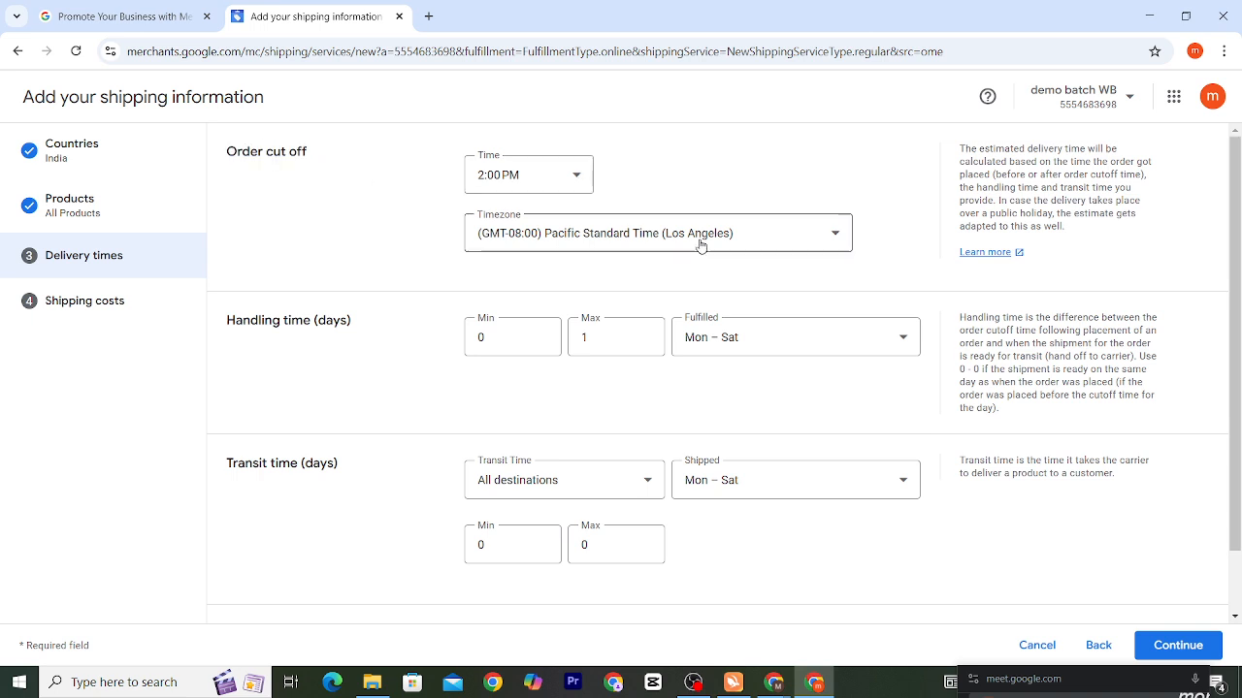
click(810, 235)
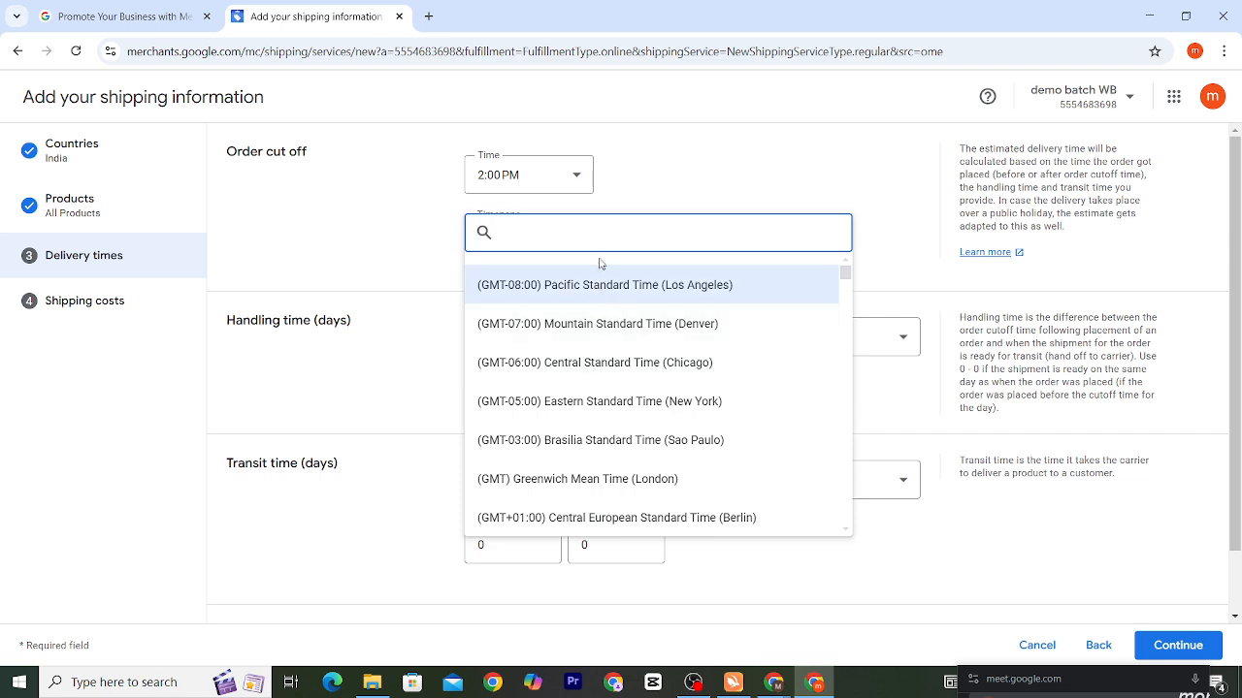
text(kok)
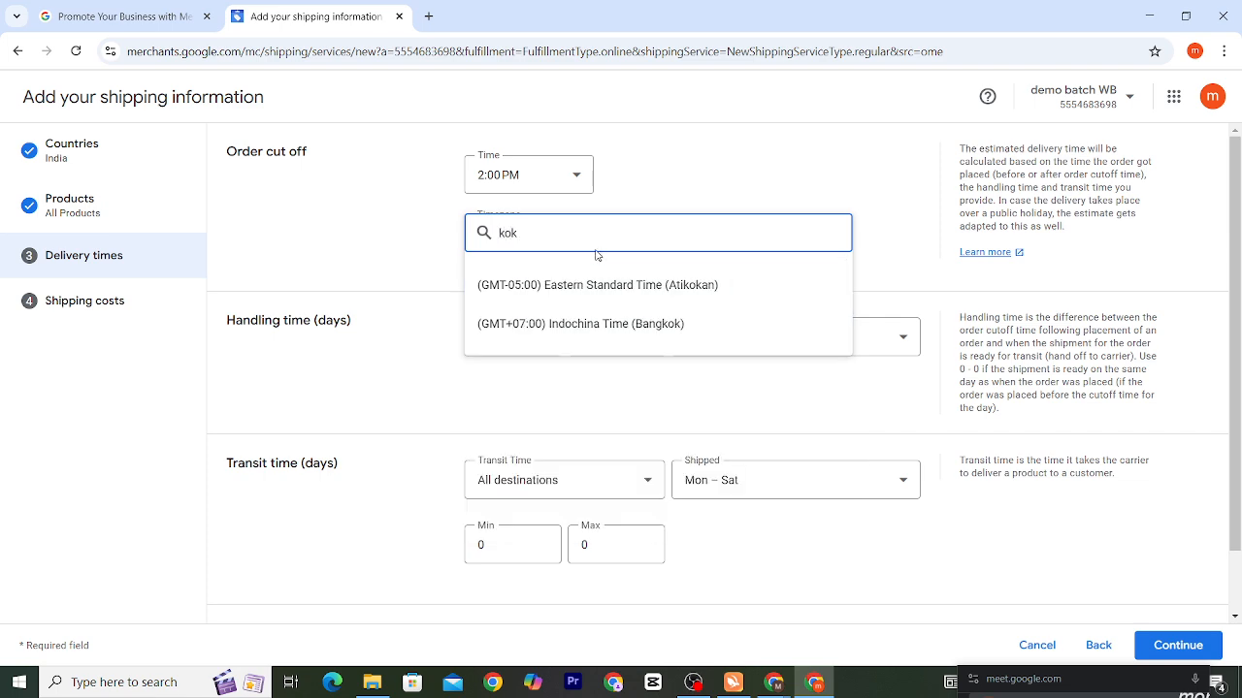
key(BackSpace)
text(lka)
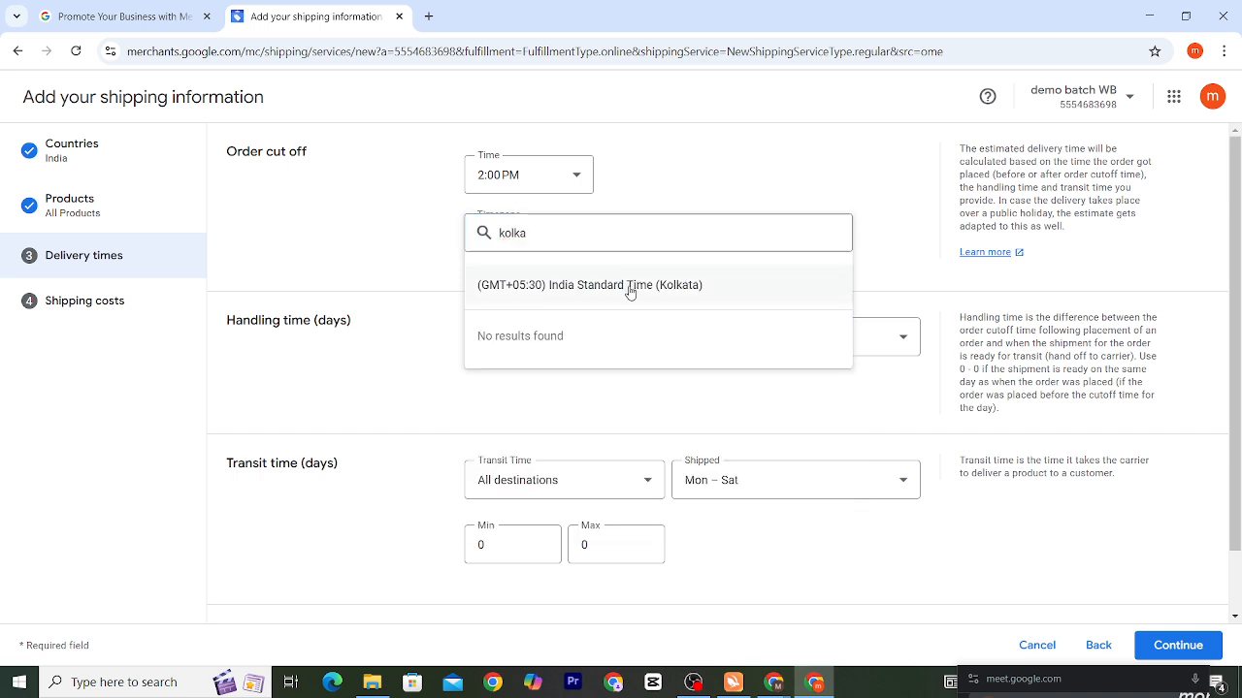
click(627, 286)
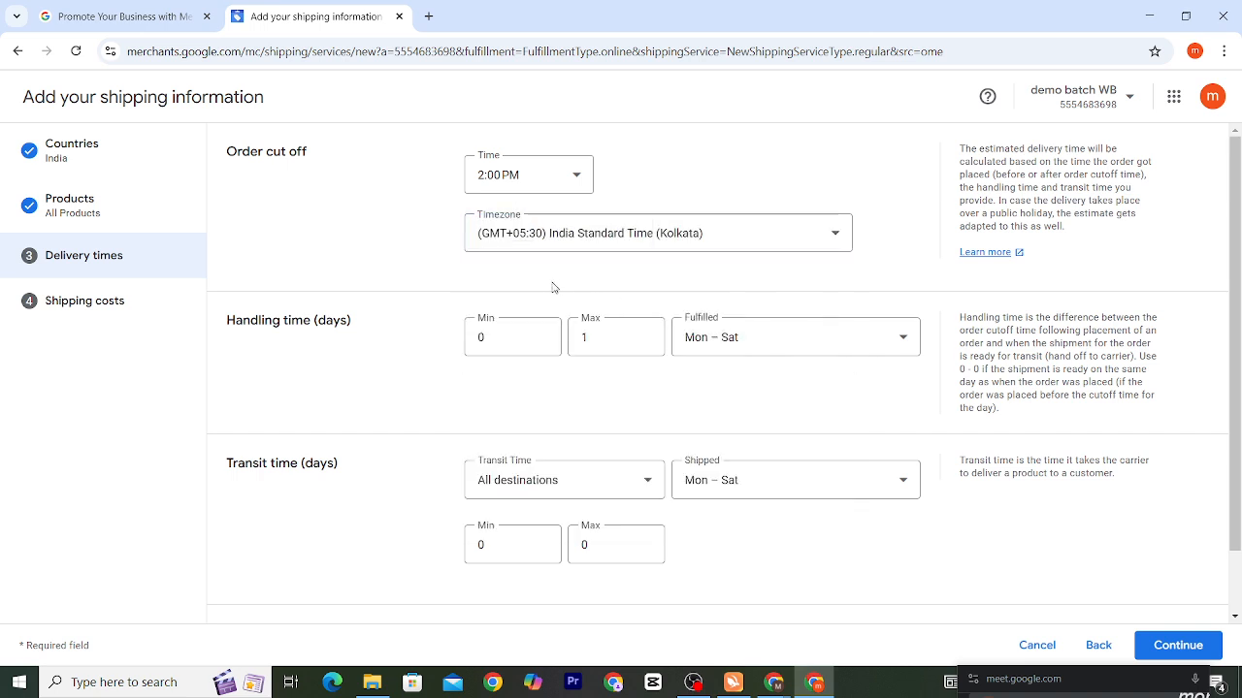
Review the handling time and keep one transit time for all destinations.
double_click(583, 339)
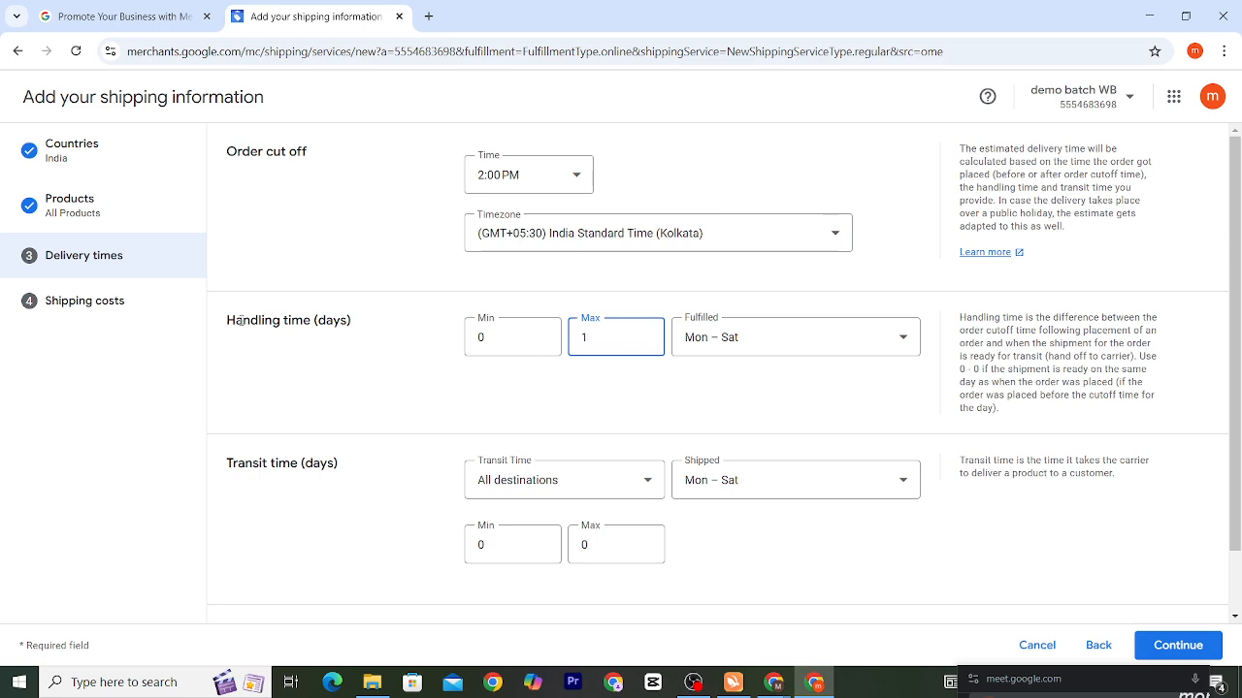
drag(226, 320, 358, 321)
click(460, 402)
scroll(460, 402, down, 1)
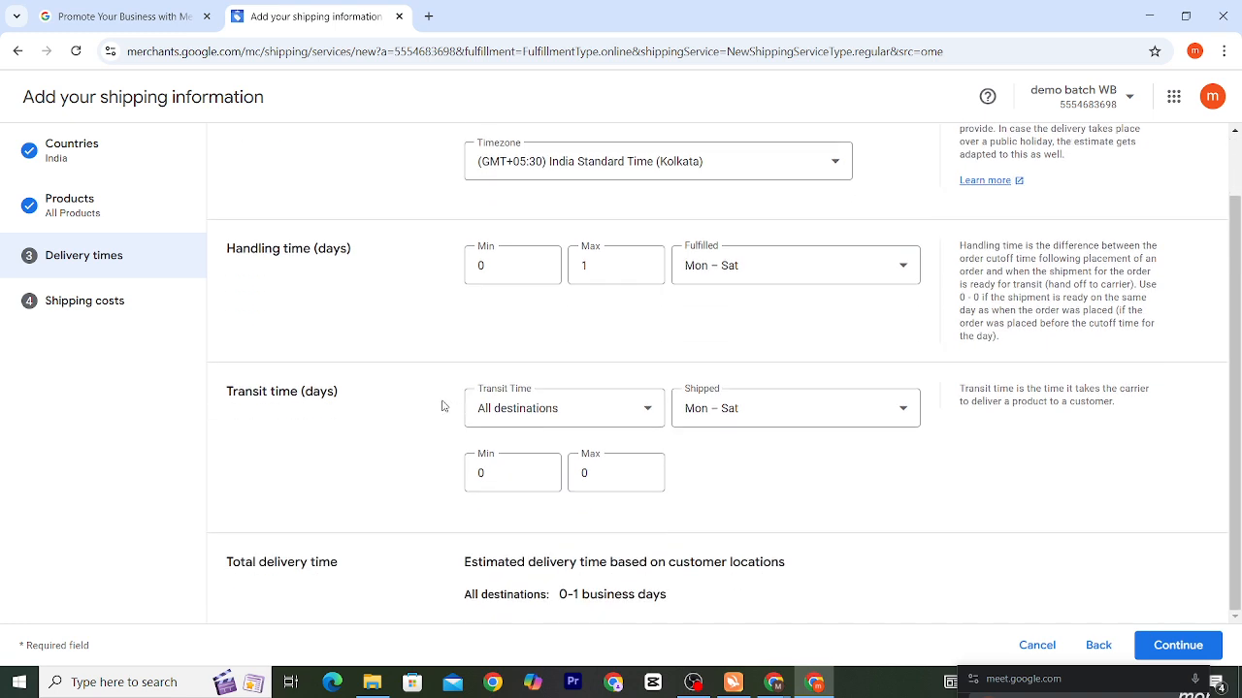
drag(222, 404, 290, 394)
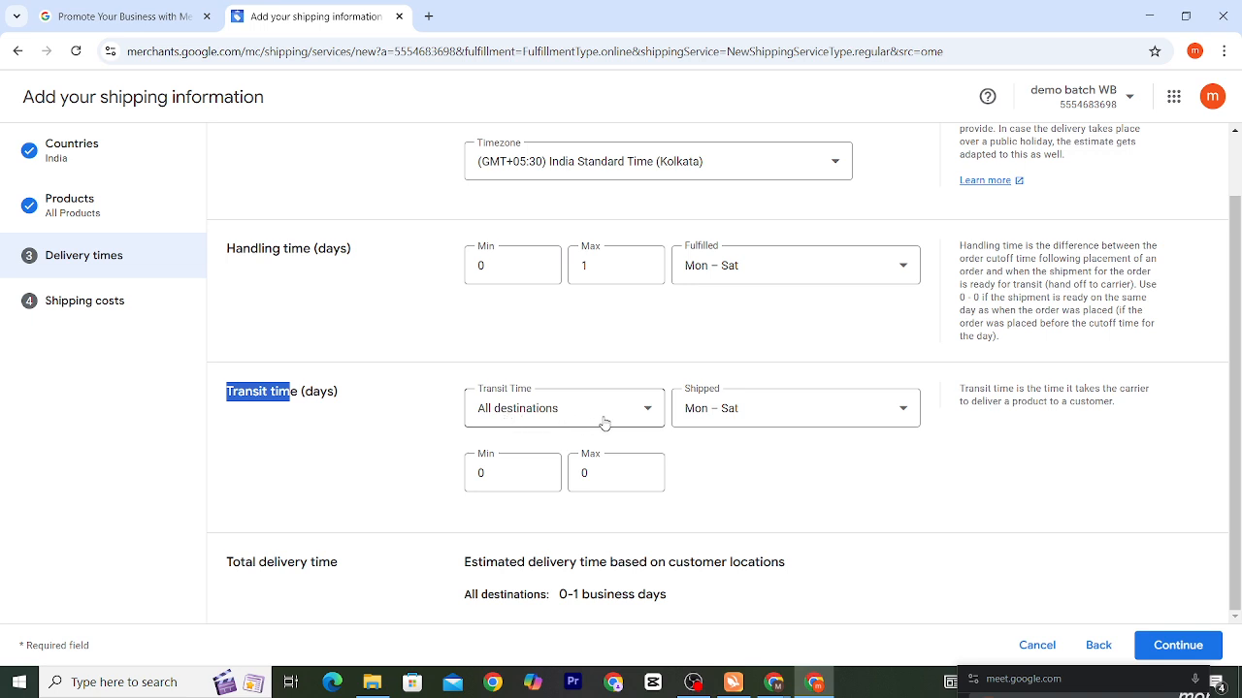
click(640, 418)
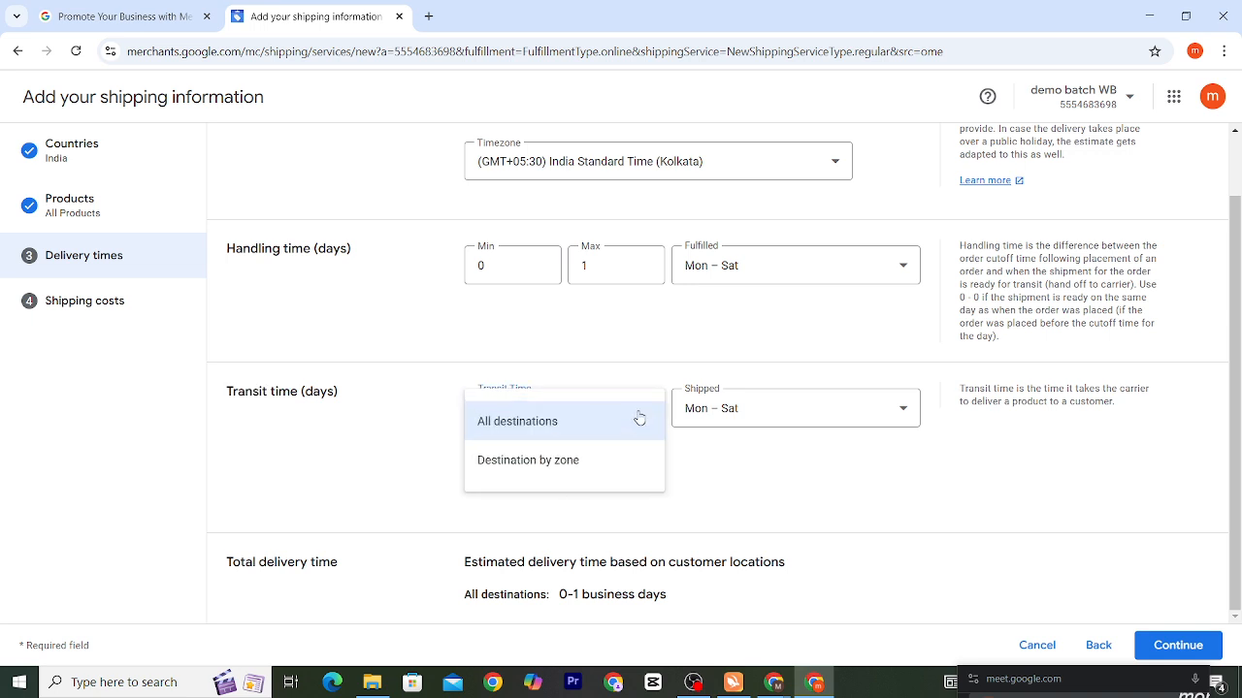
click(641, 419)
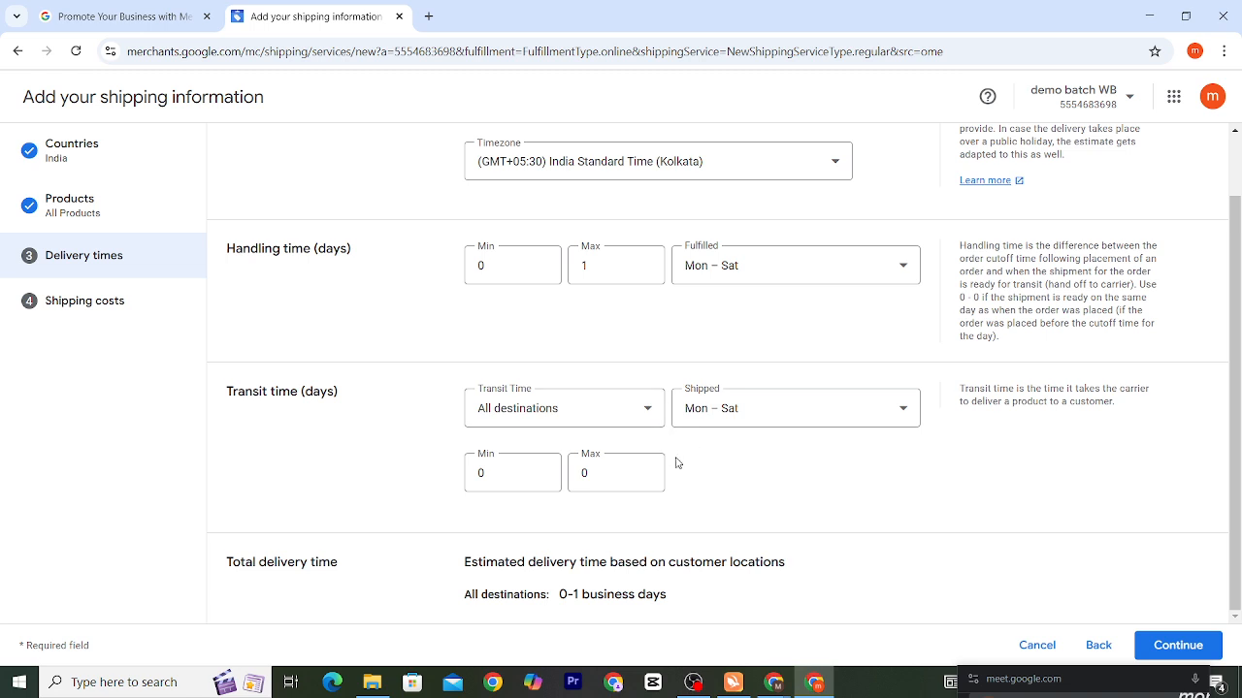
Try maximum transit times of 1 and then 2 days, checking the delivery total.
click(596, 476)
key(BackSpace)
text(1)
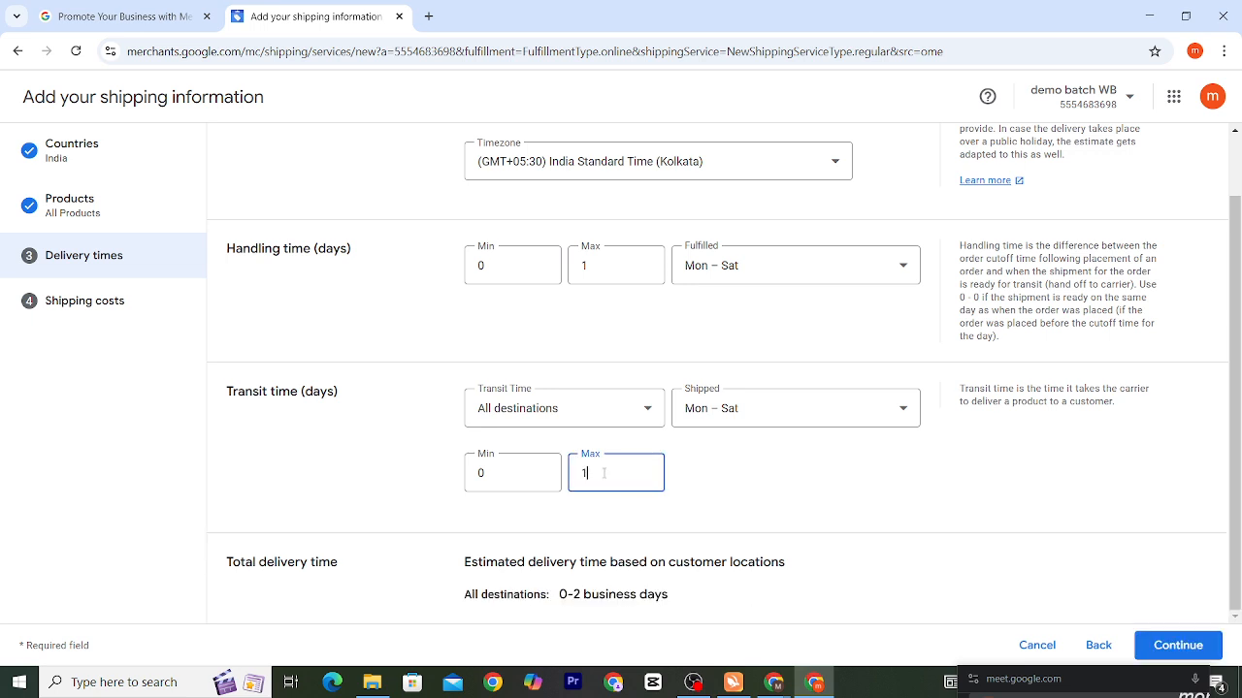
click(748, 487)
drag(225, 391, 295, 394)
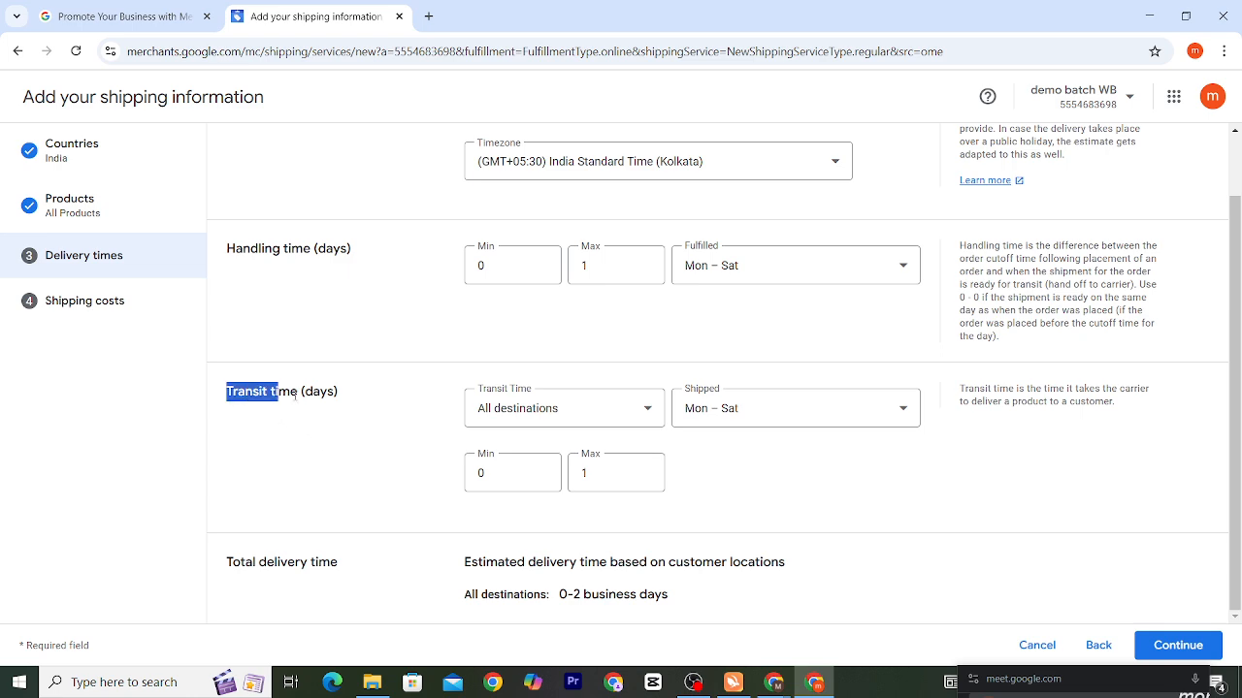
click(370, 427)
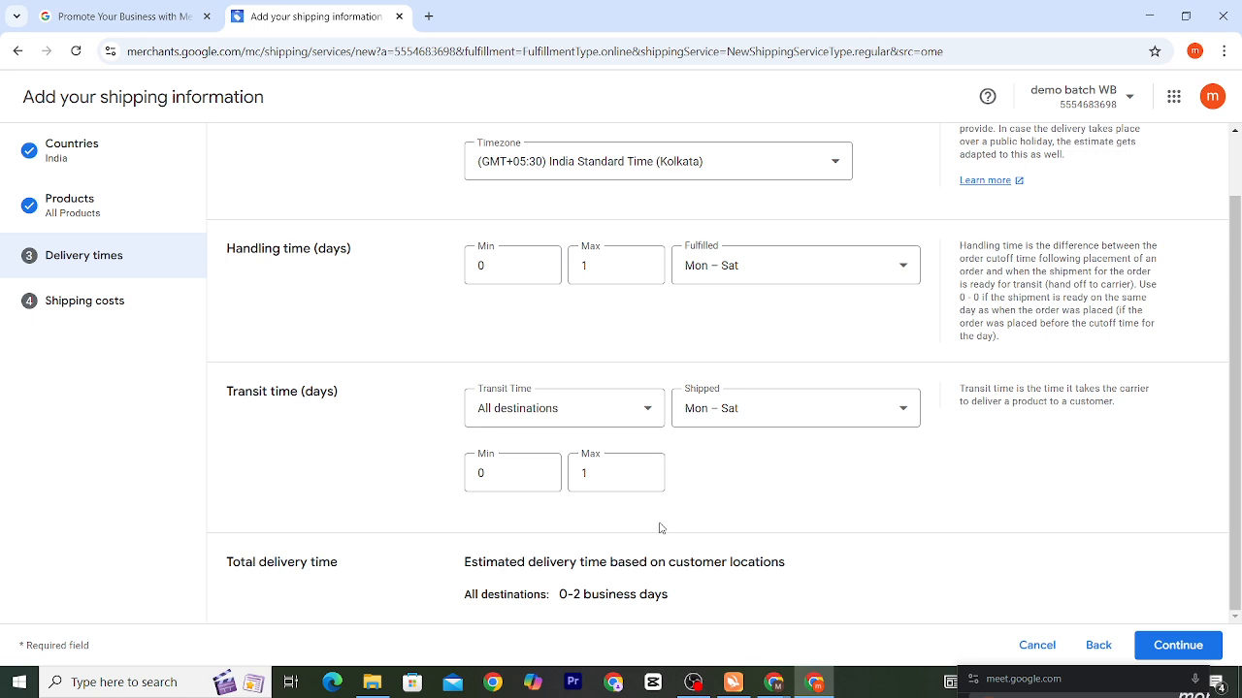
click(592, 474)
key(BackSpace)
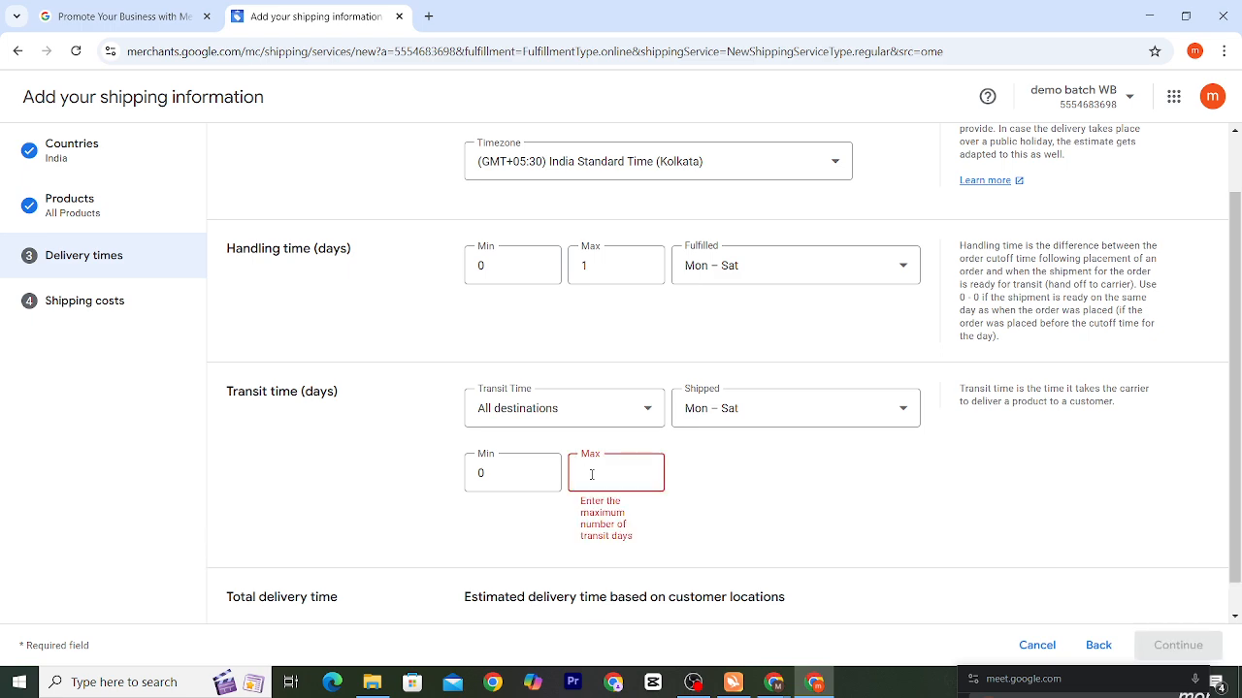
text(2)
click(722, 499)
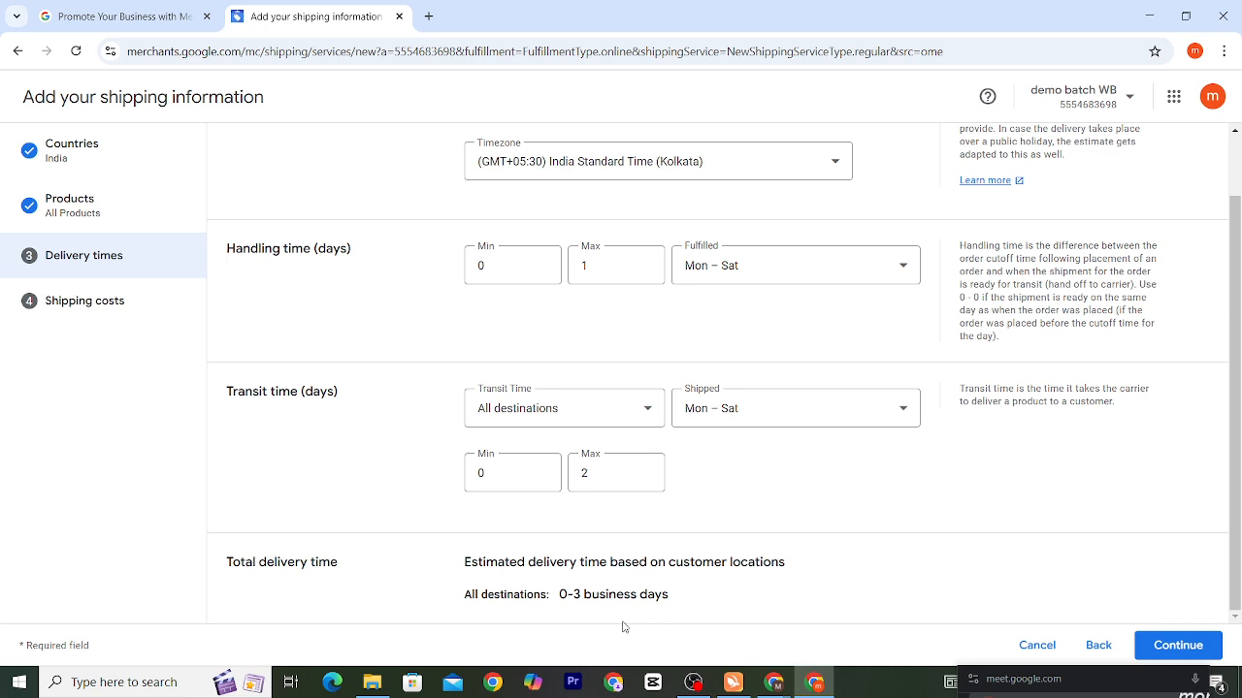
Set the maximum transit time to 4 days so the total reads 0-5 business days.
double_click(577, 596)
click(603, 626)
drag(227, 392, 300, 393)
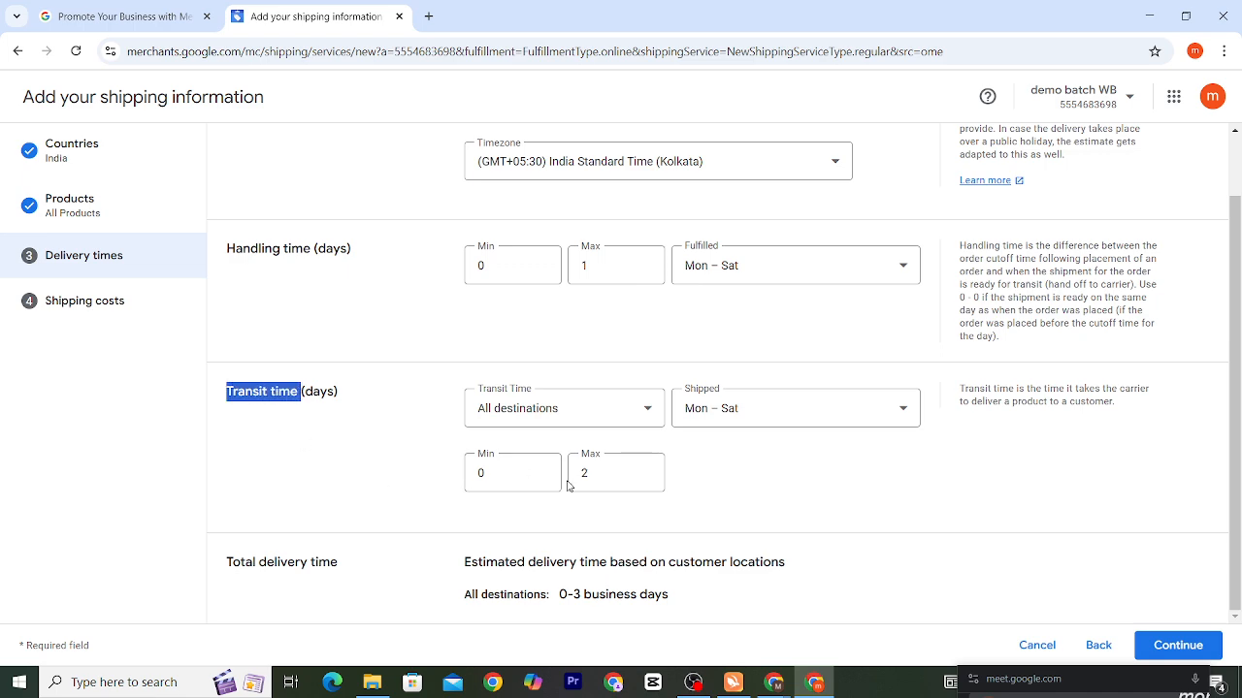
scroll(201, 343, up, 1)
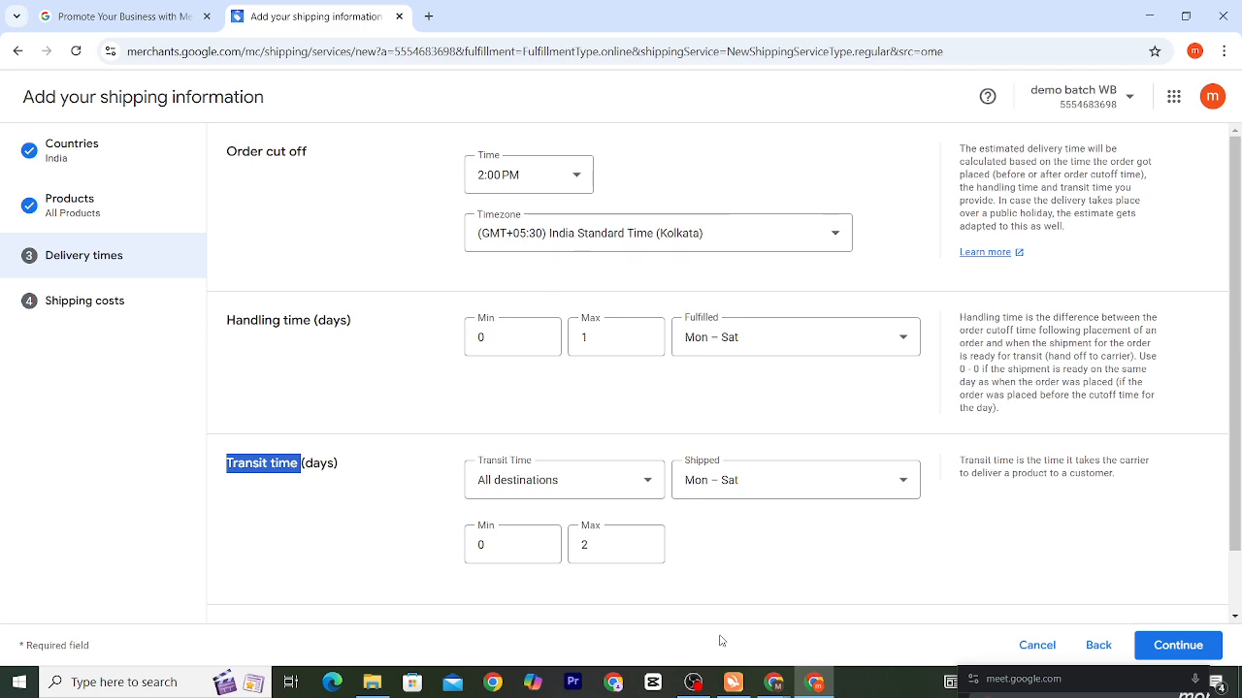
scroll(636, 601, down, 1)
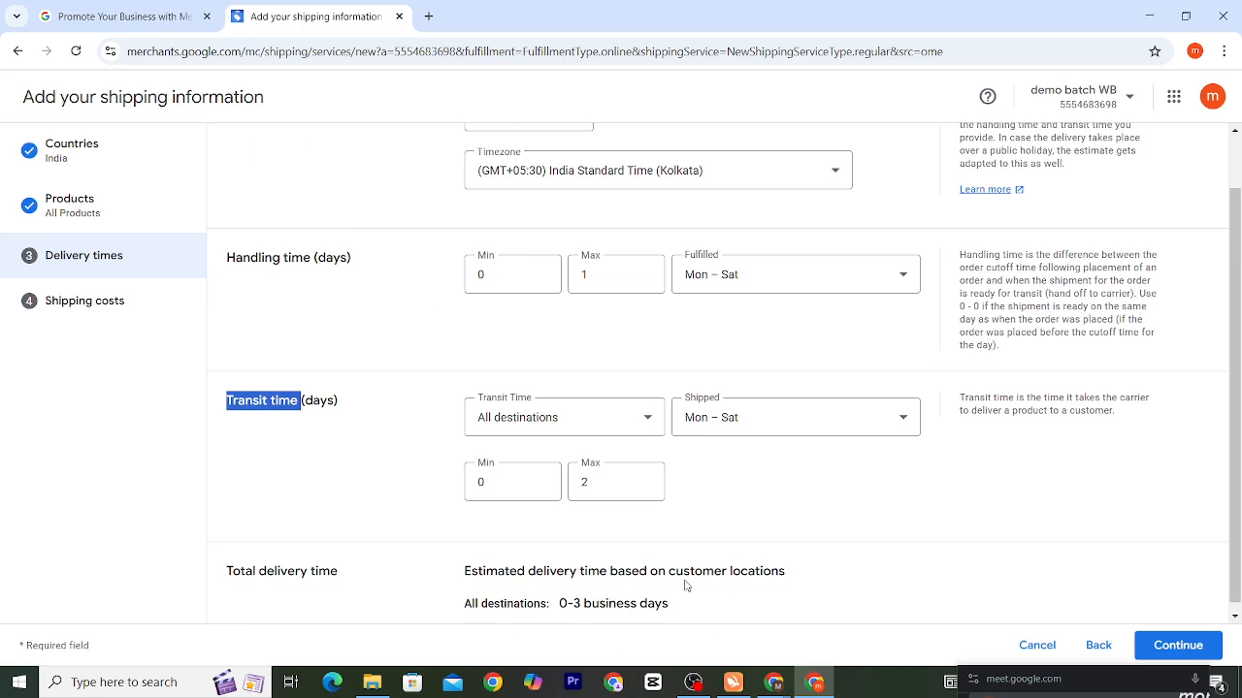
click(593, 473)
key(BackSpace)
text(4)
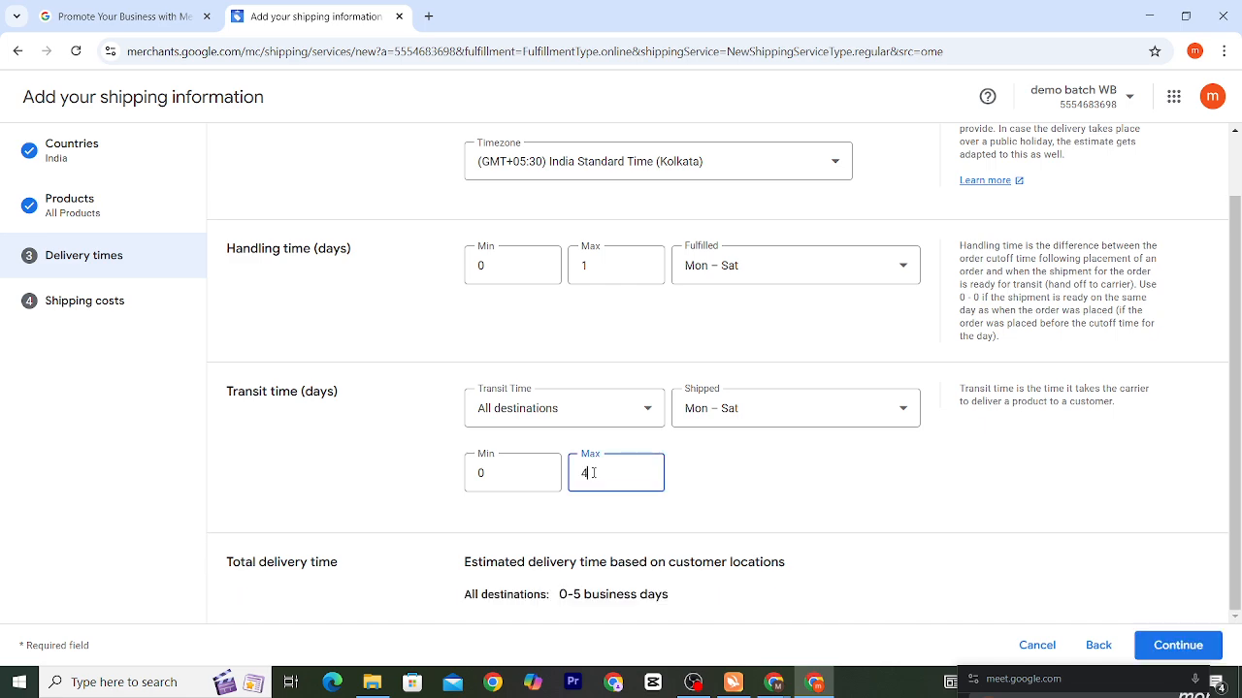
drag(567, 595, 581, 596)
click(796, 594)
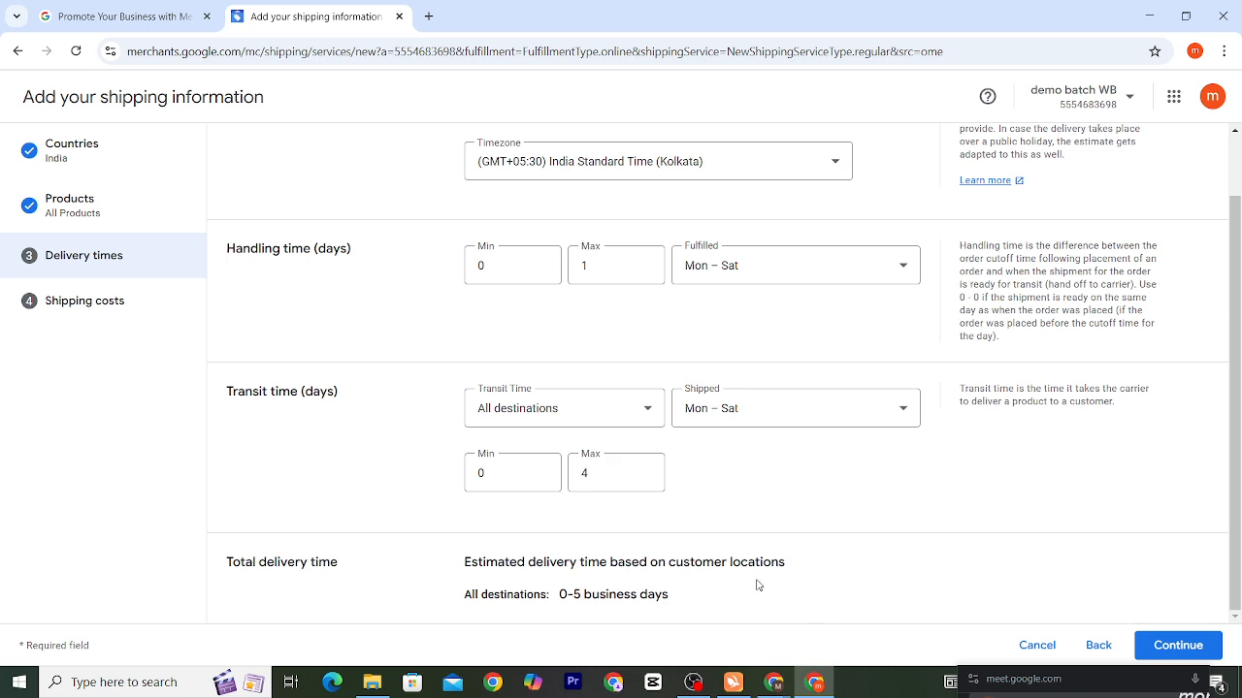
Save the India shipping policy with free shipping in INR, then start adding a return policy.
click(1167, 648)
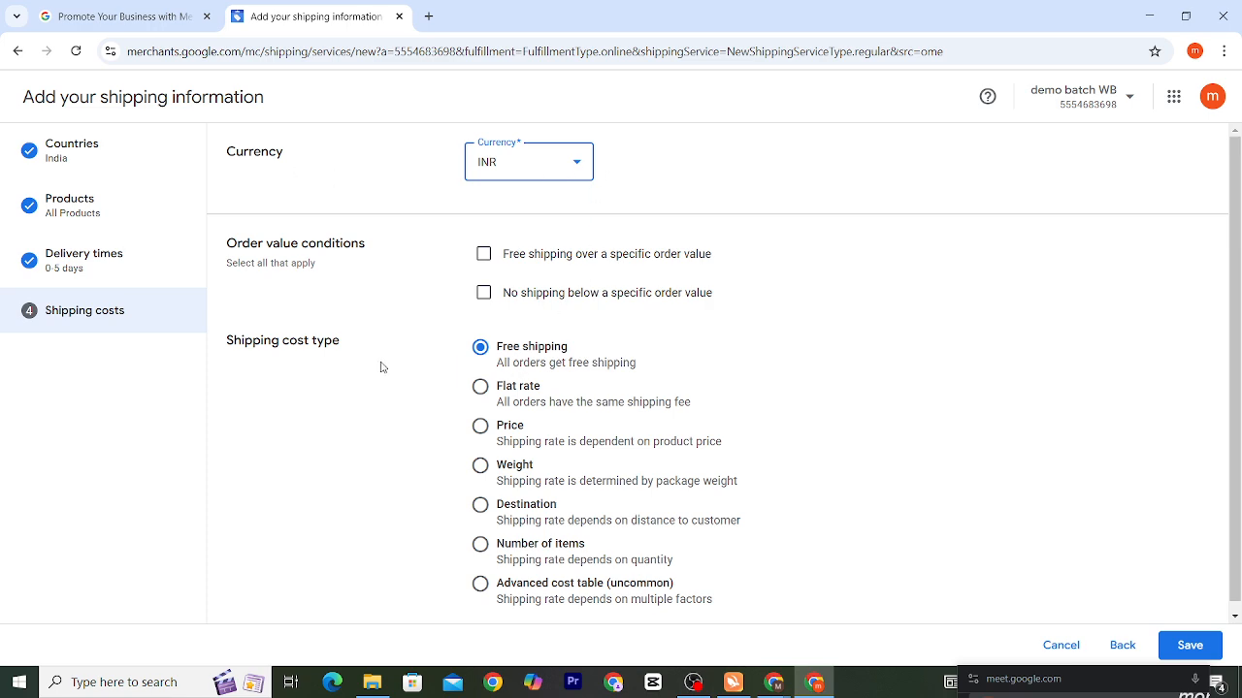
scroll(852, 391, down, 1)
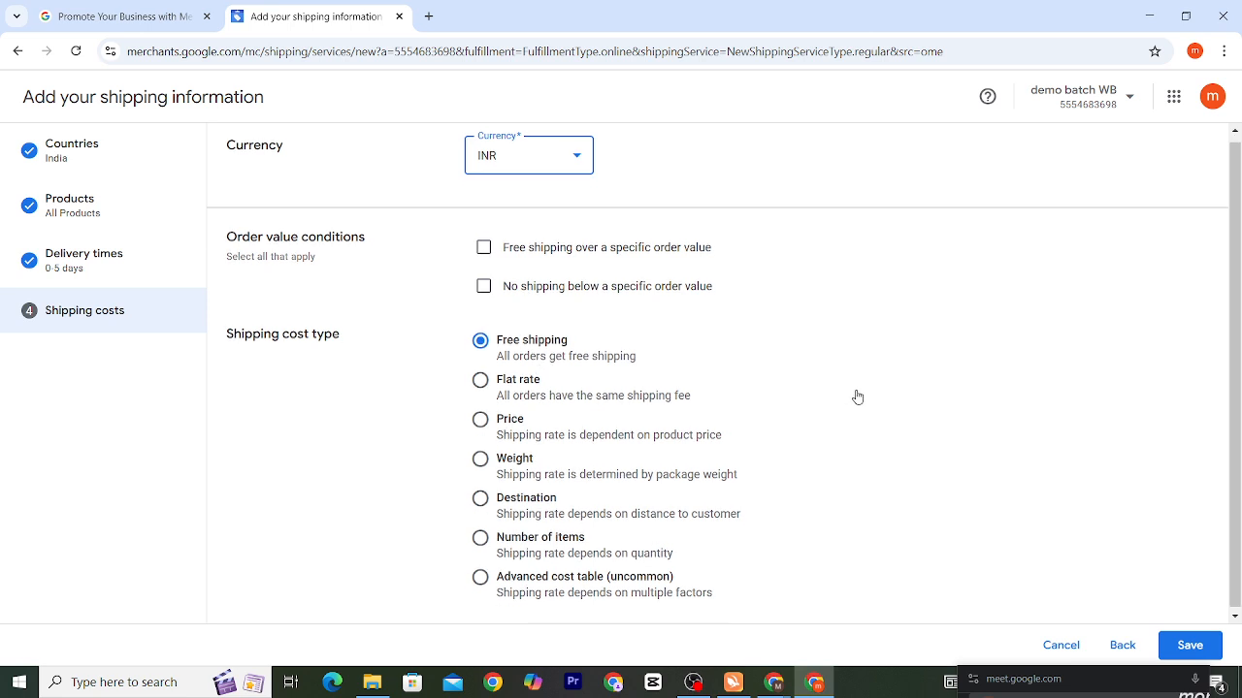
click(1189, 648)
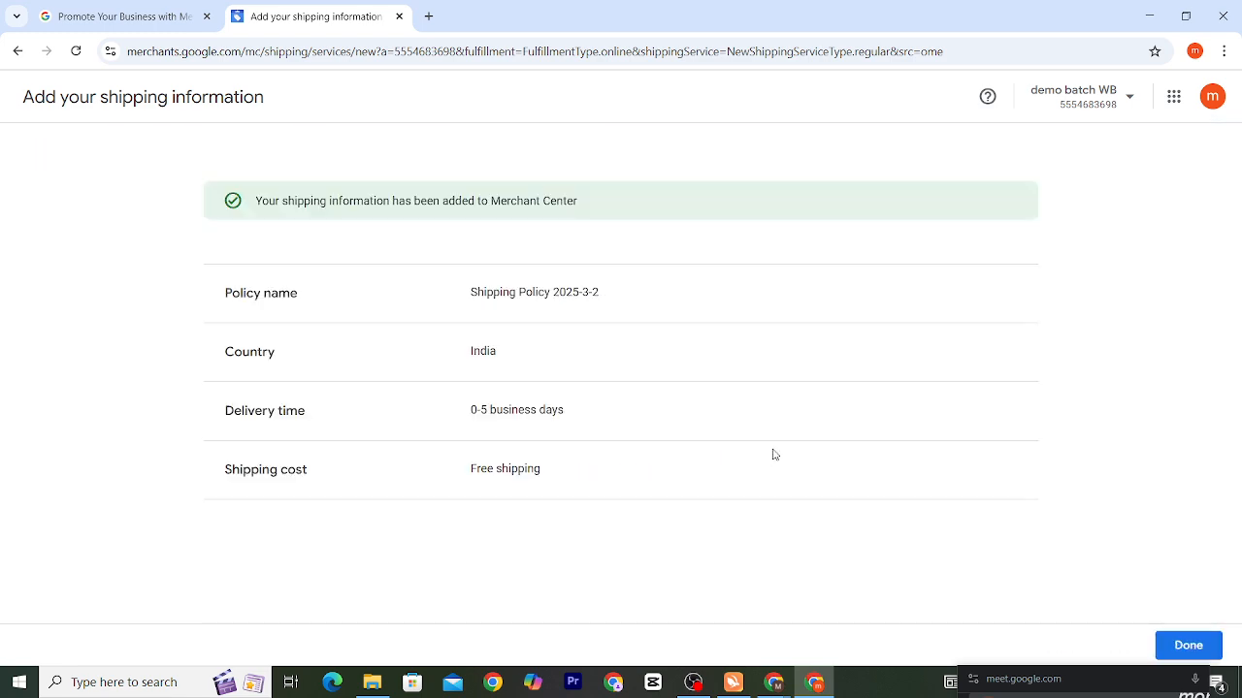
click(1203, 650)
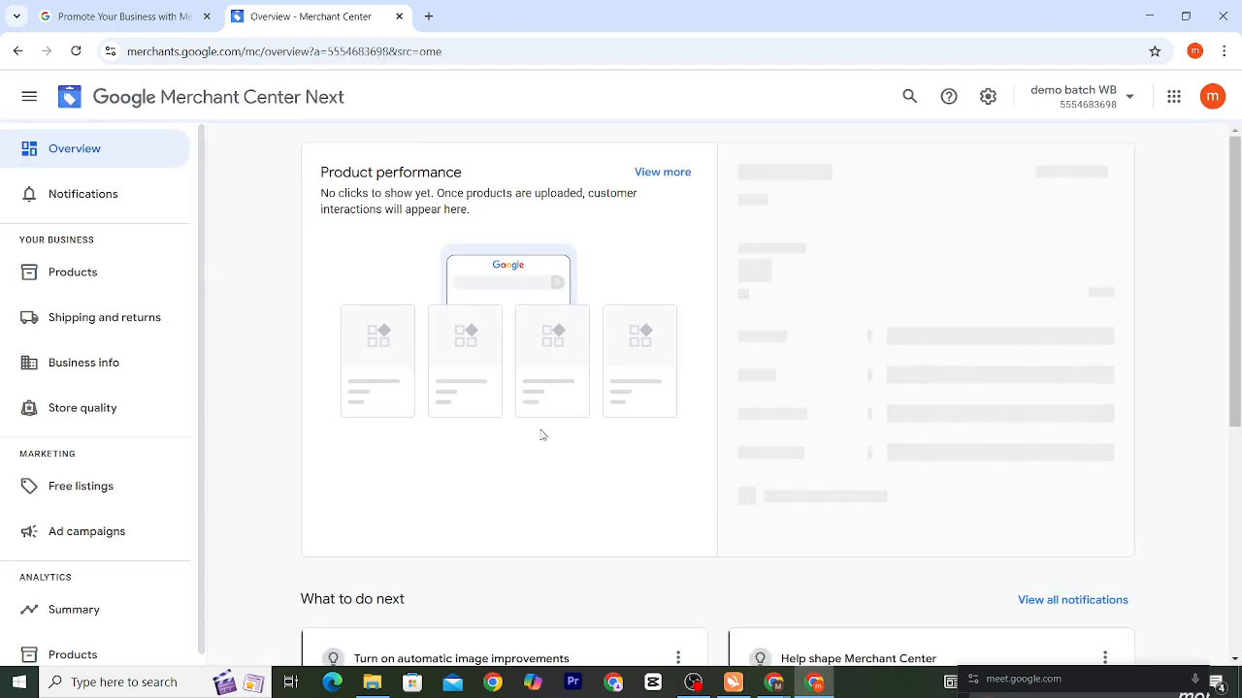
scroll(625, 509, down, 2)
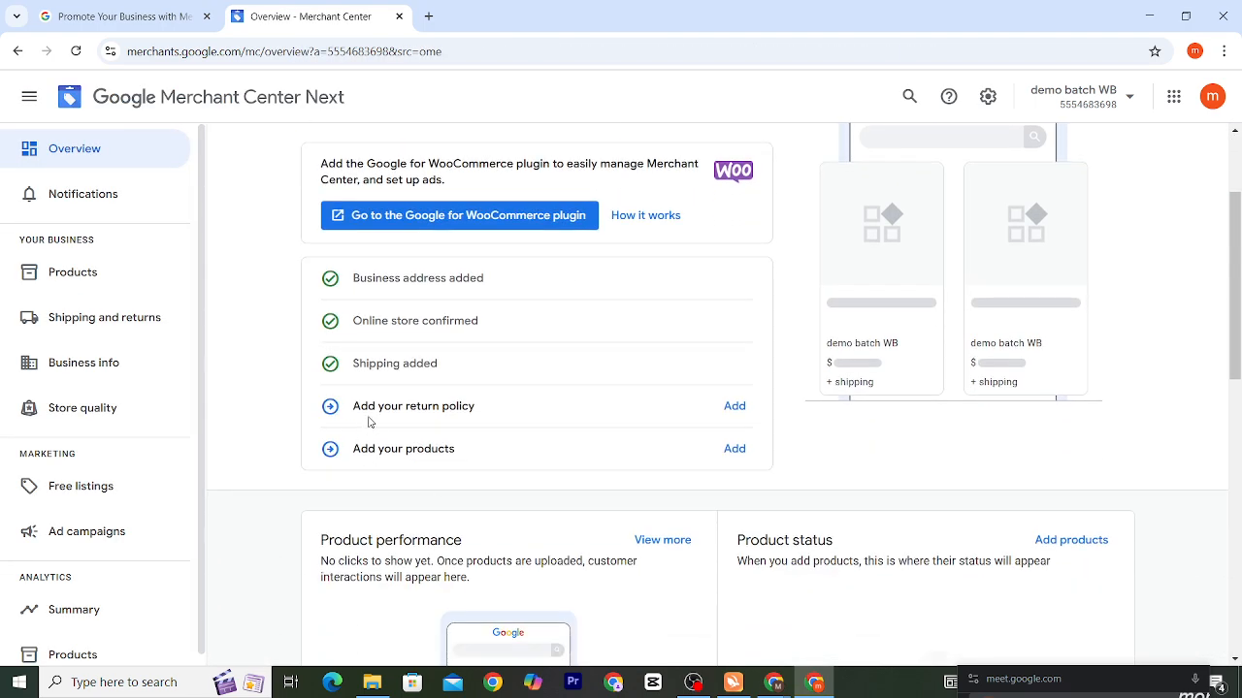
click(728, 412)
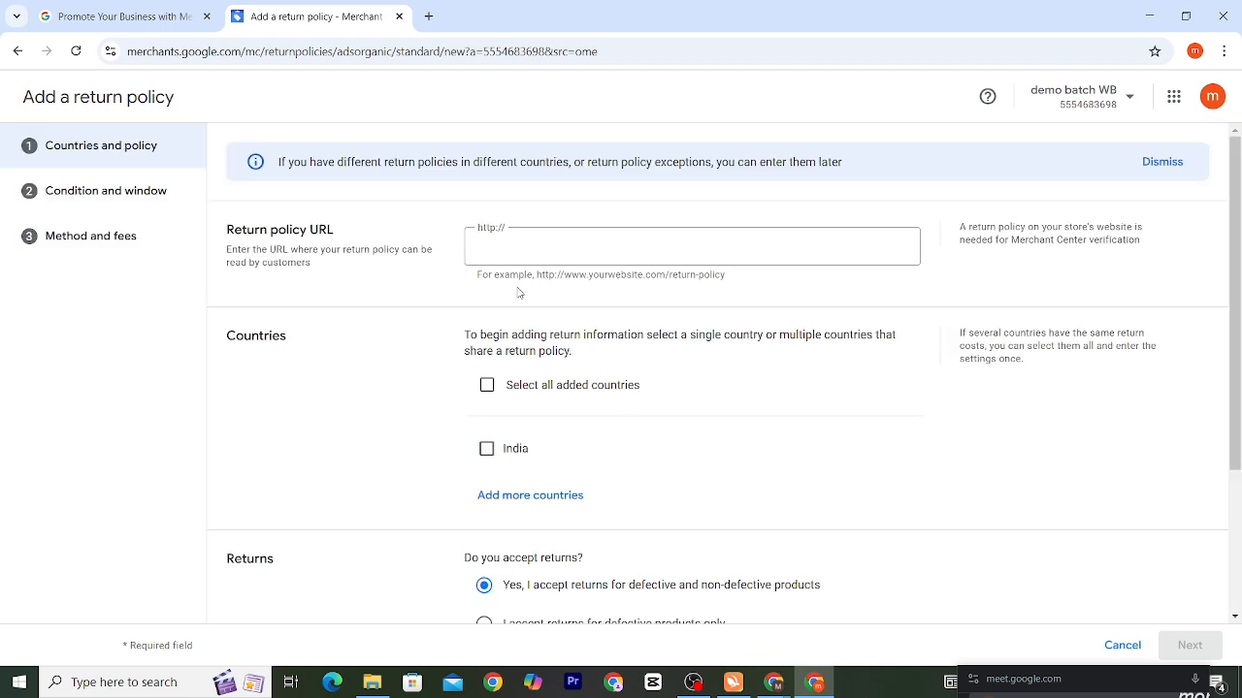
click(513, 247)
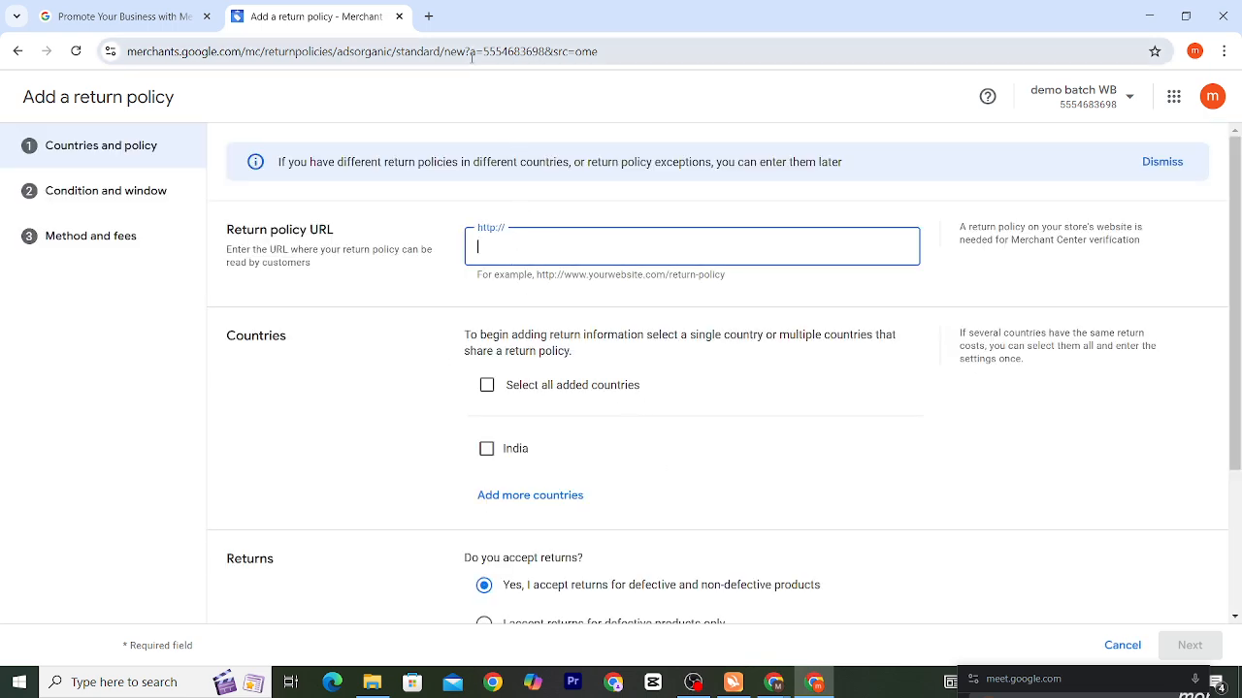
key(alt+Tab)
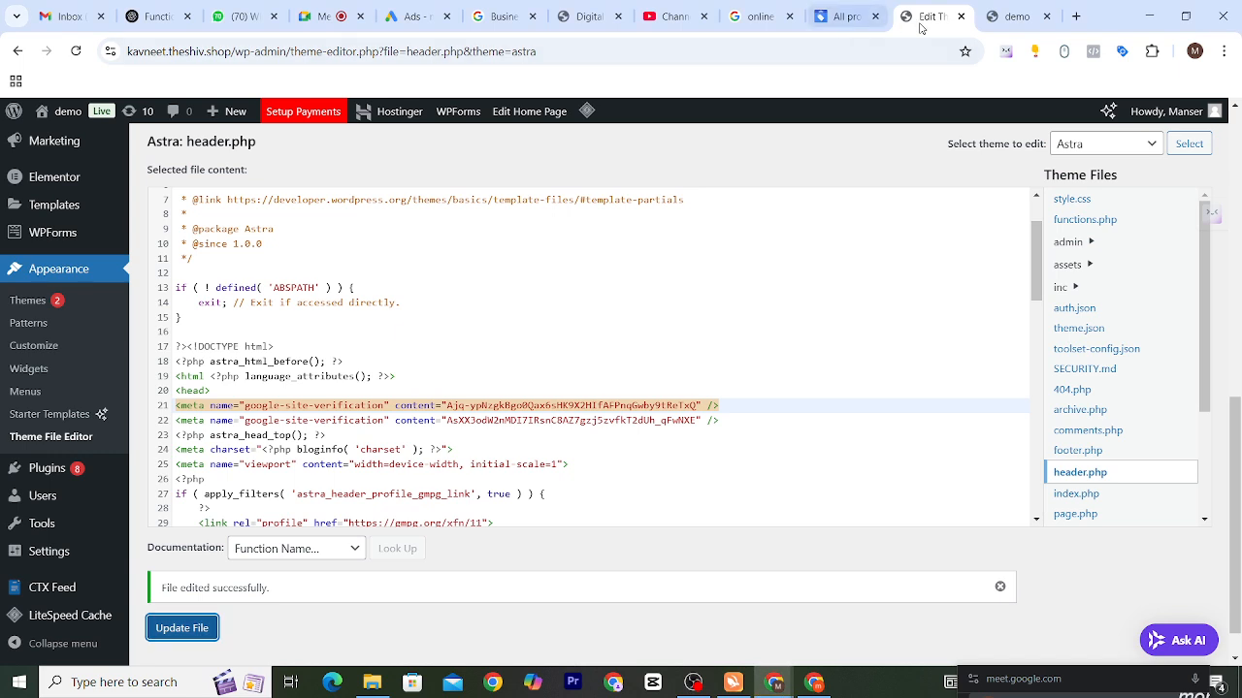
click(1016, 17)
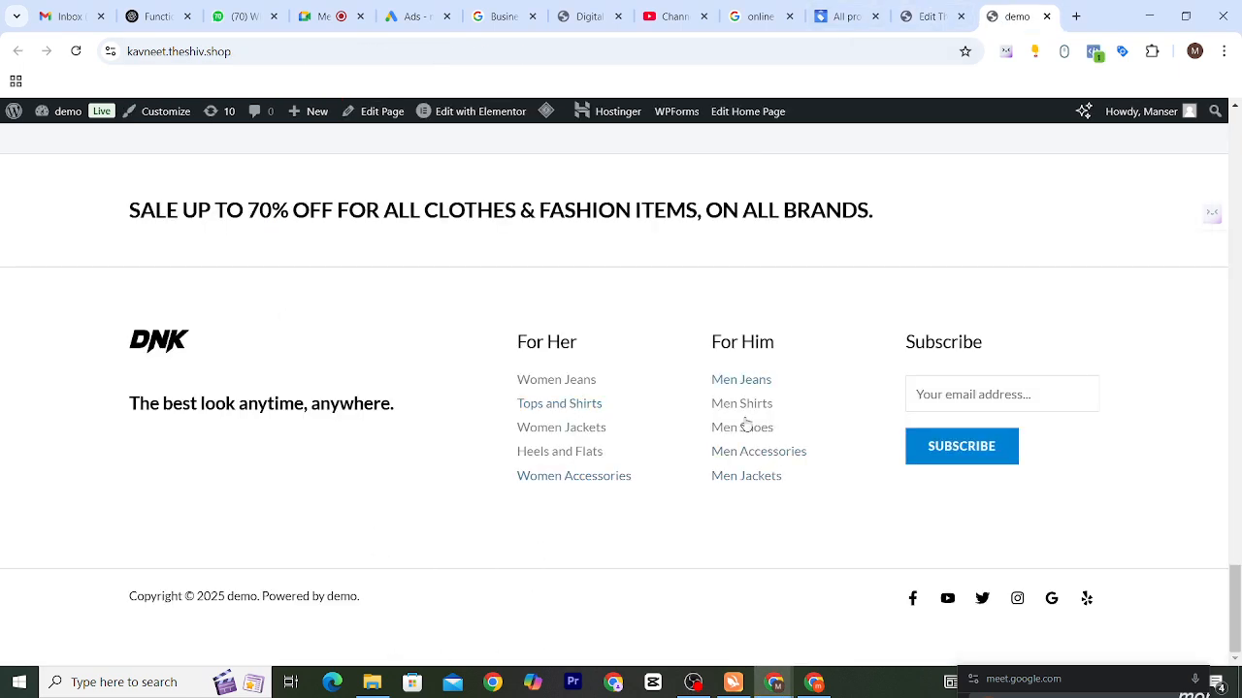
click(291, 56)
key(ctrl+c)
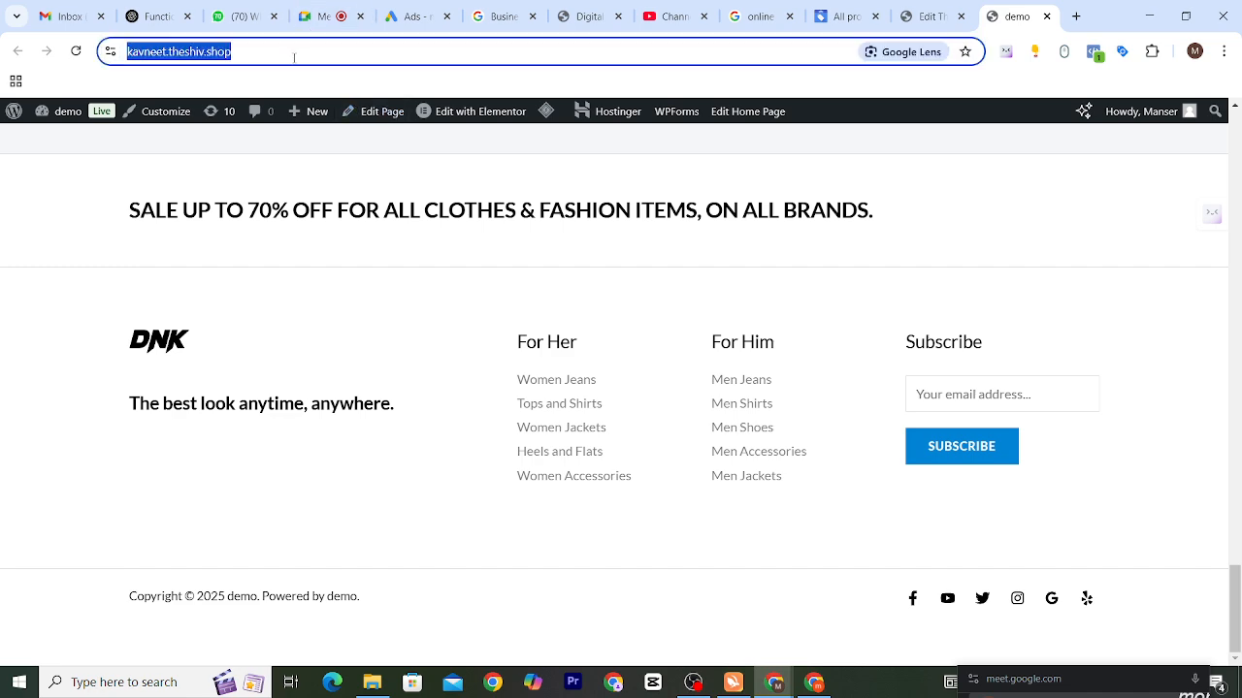
key(alt+Tab)
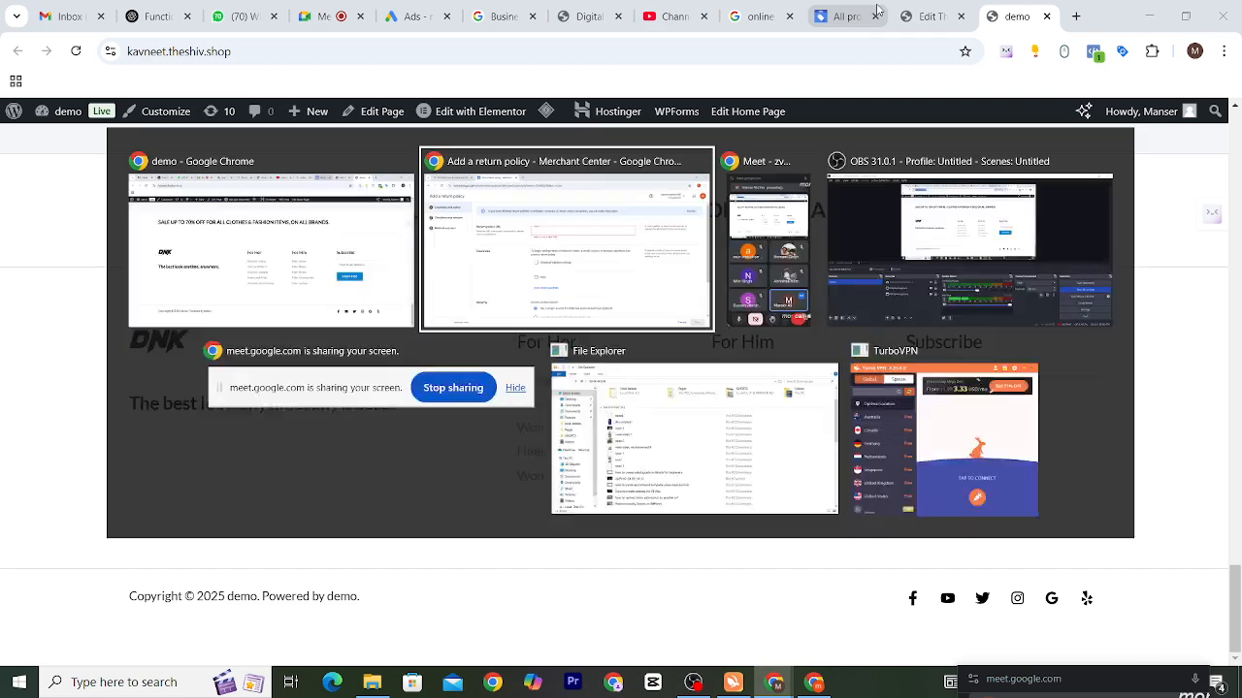
key(ctrl+v)
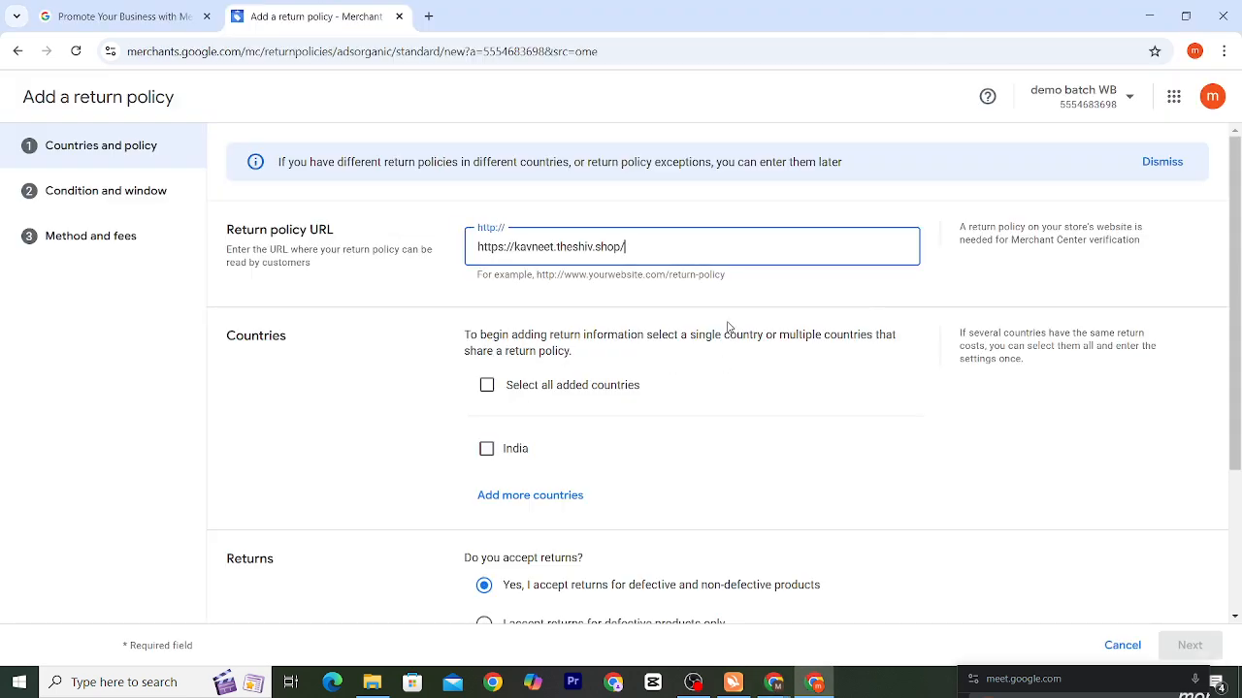
Apply the return policy to India with no returns and no exchanges, and tick the website-match confirmation.
scroll(727, 342, down, 2)
scroll(582, 358, up, 1)
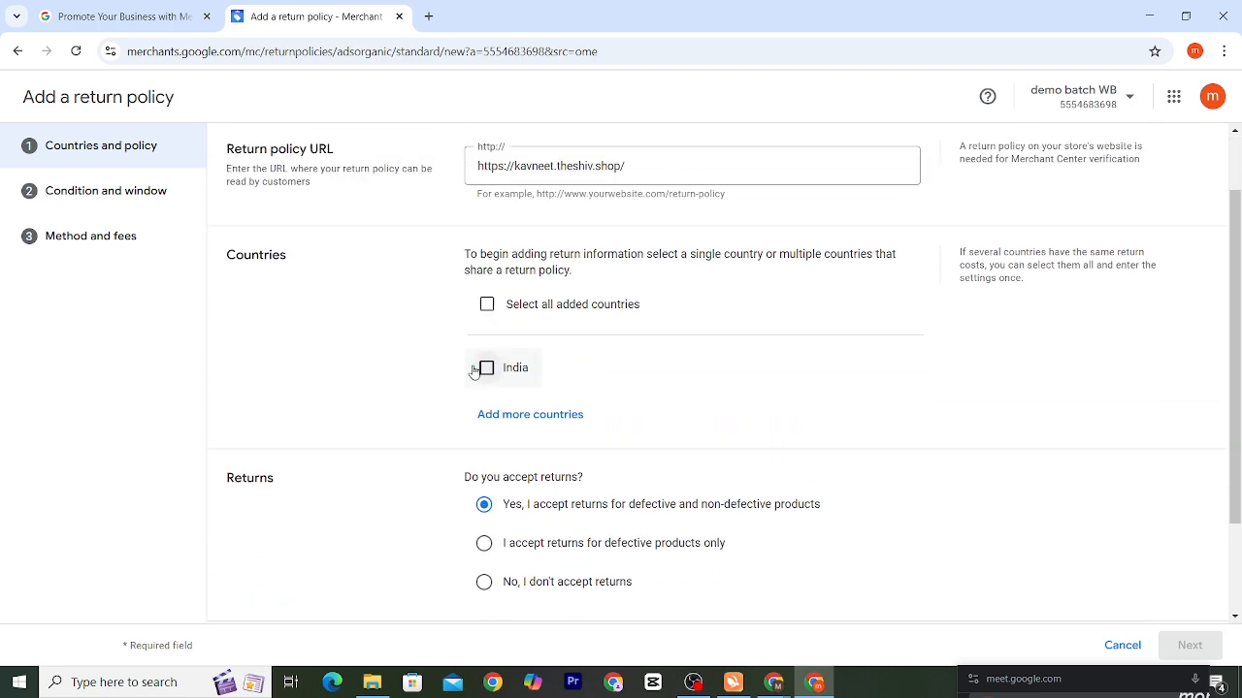
click(486, 367)
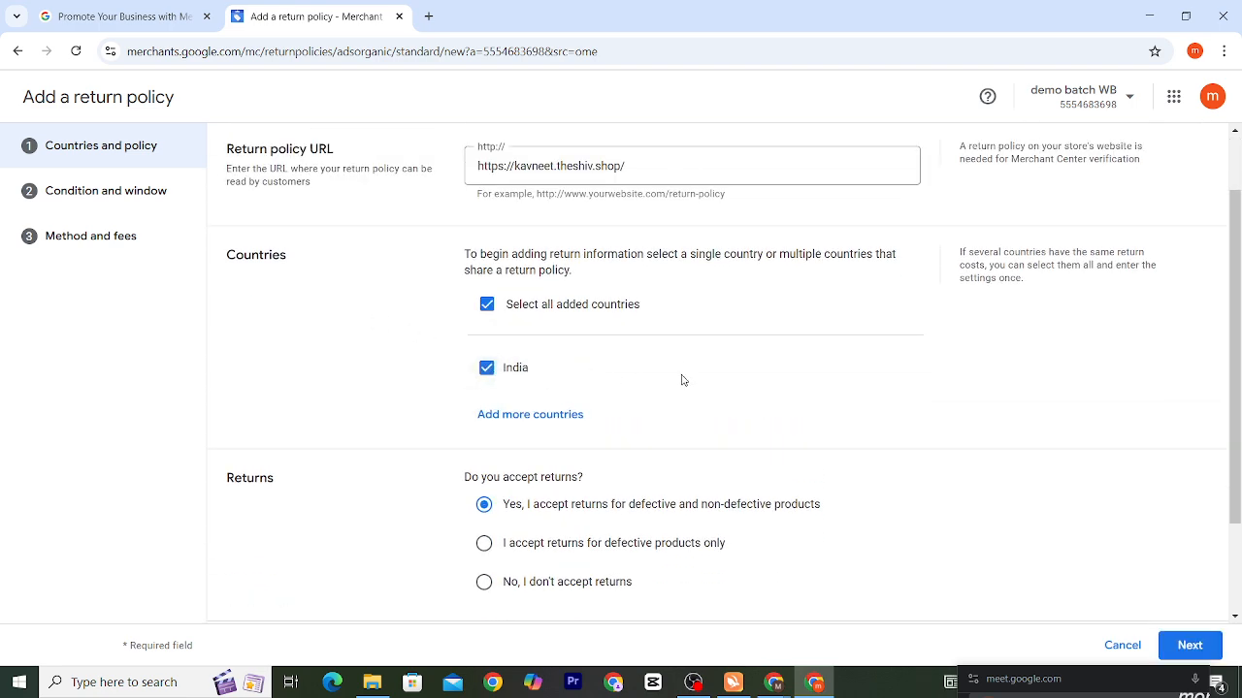
scroll(540, 413, down, 2)
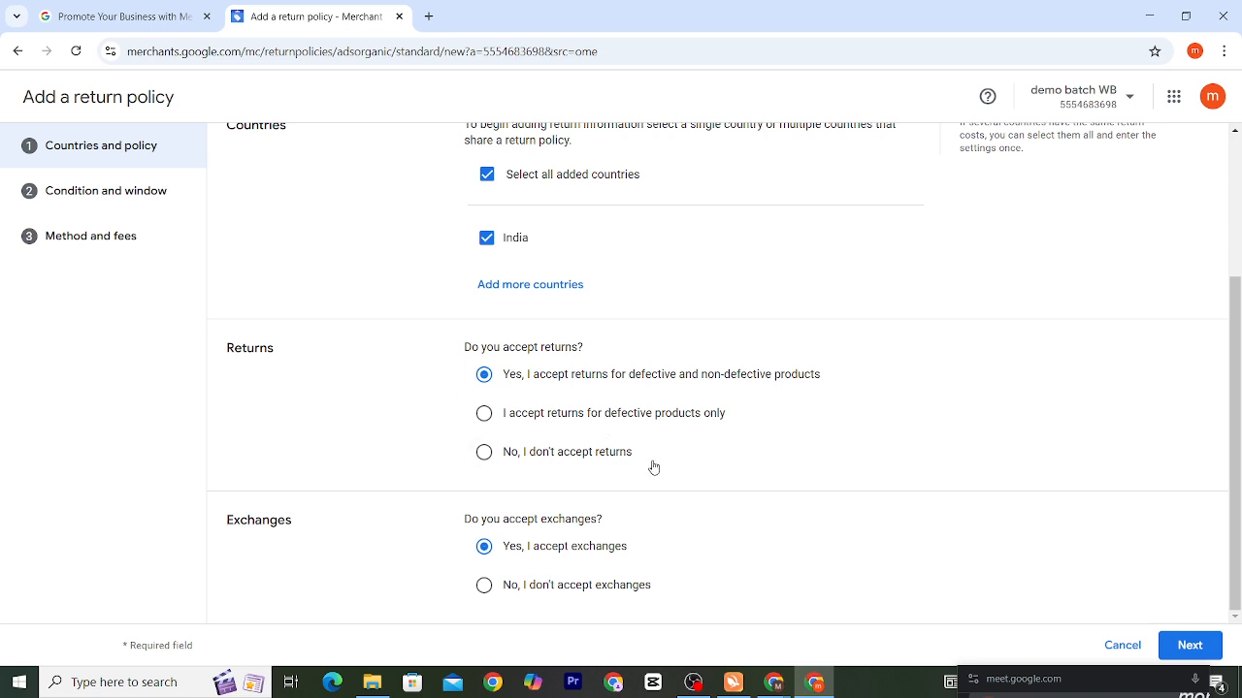
click(484, 452)
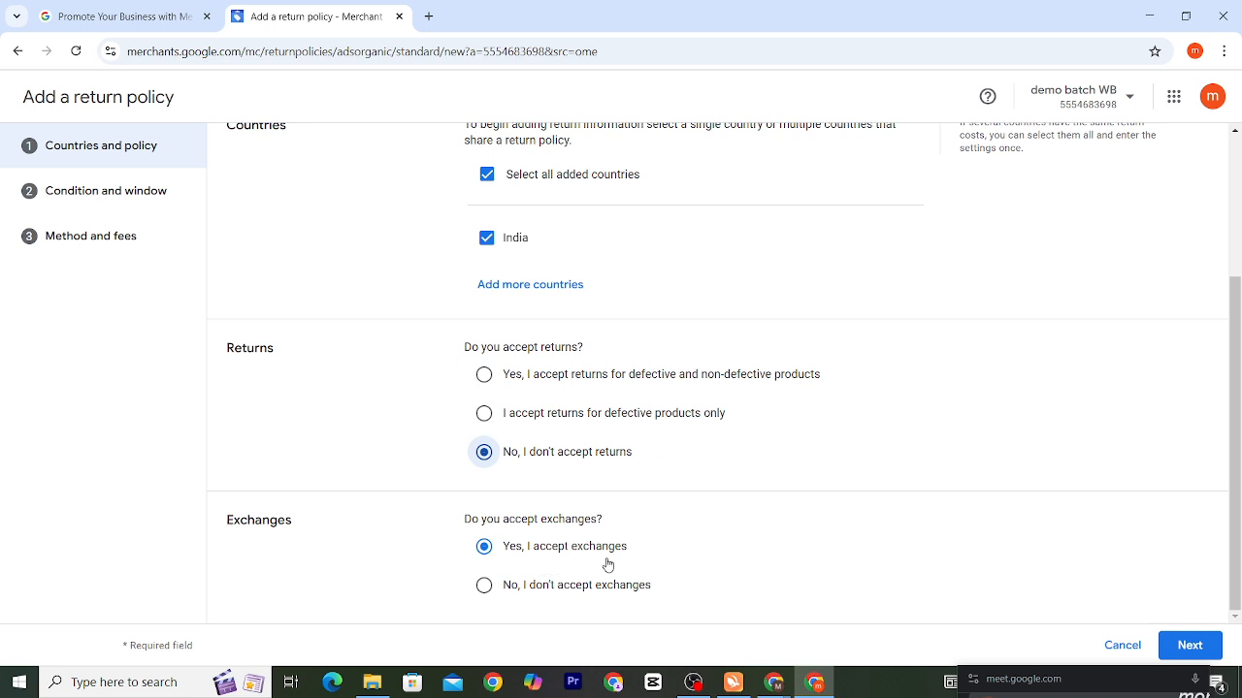
click(484, 587)
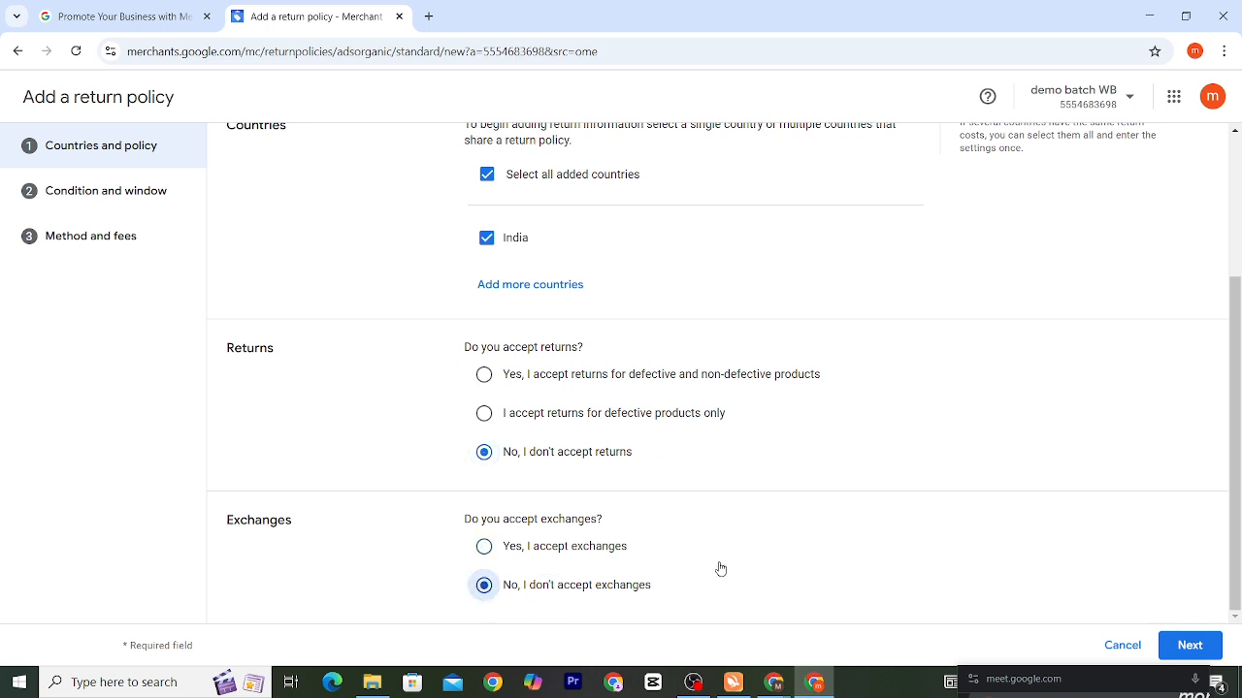
click(1197, 647)
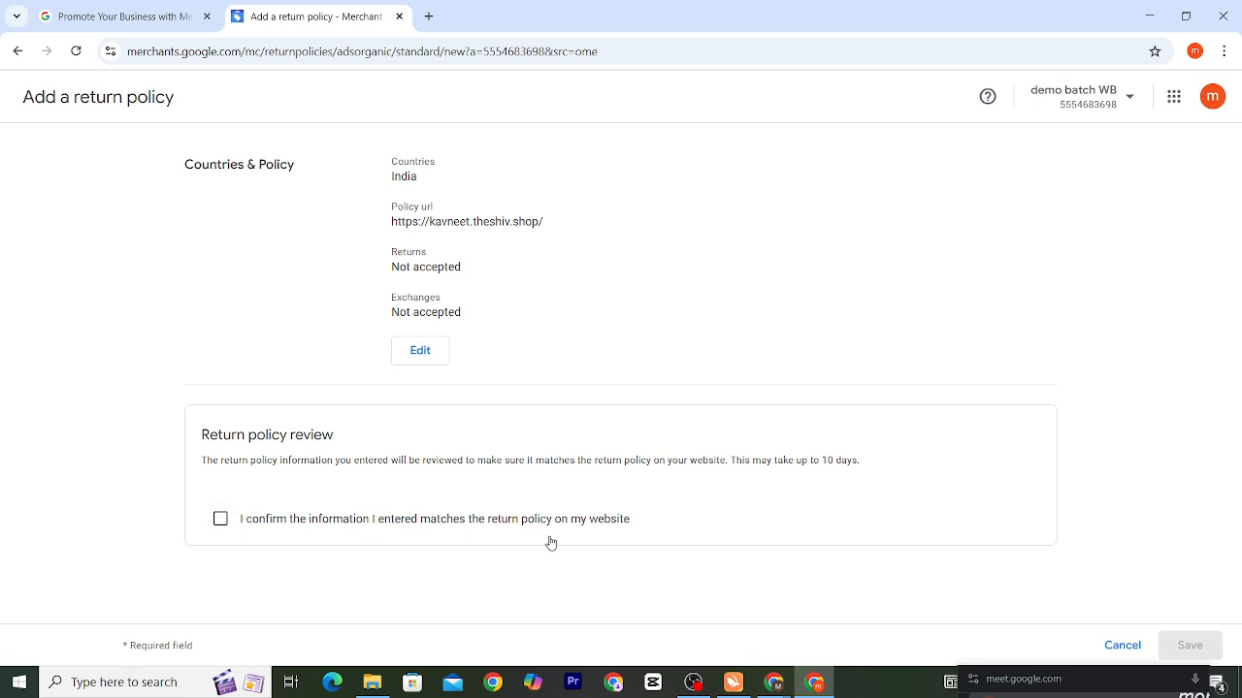
click(221, 522)
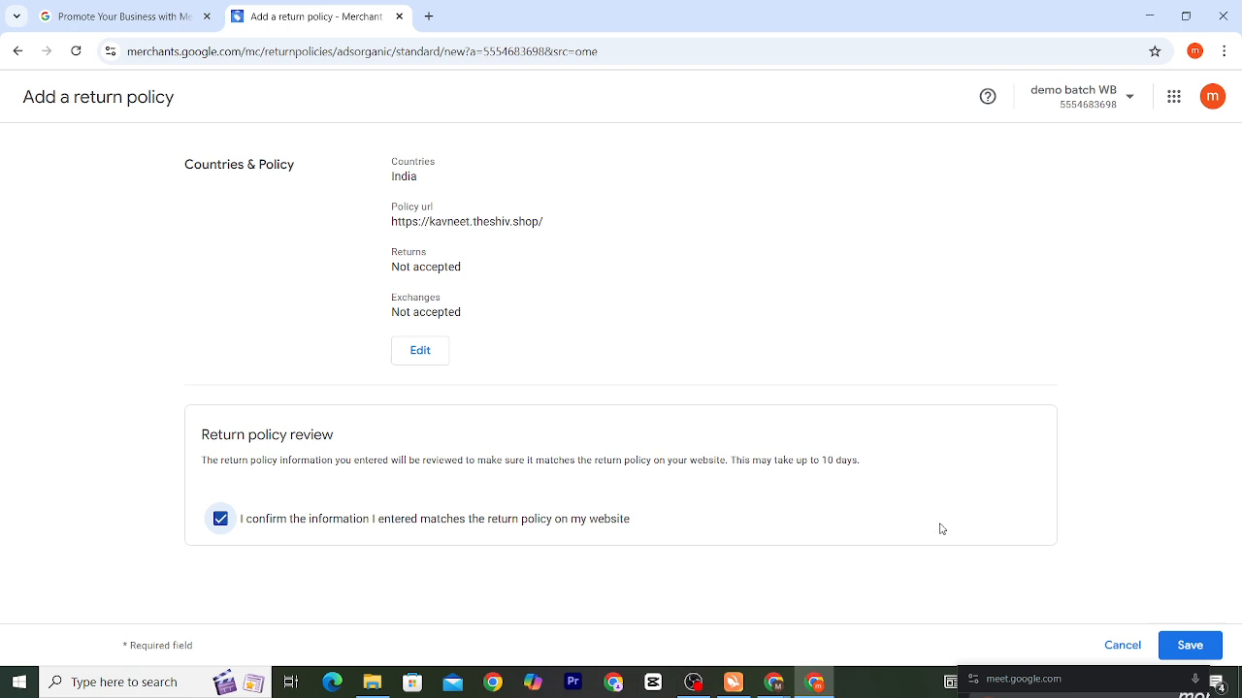
Save the return policy, then start the Overview's 'Add your products' task.
click(1175, 644)
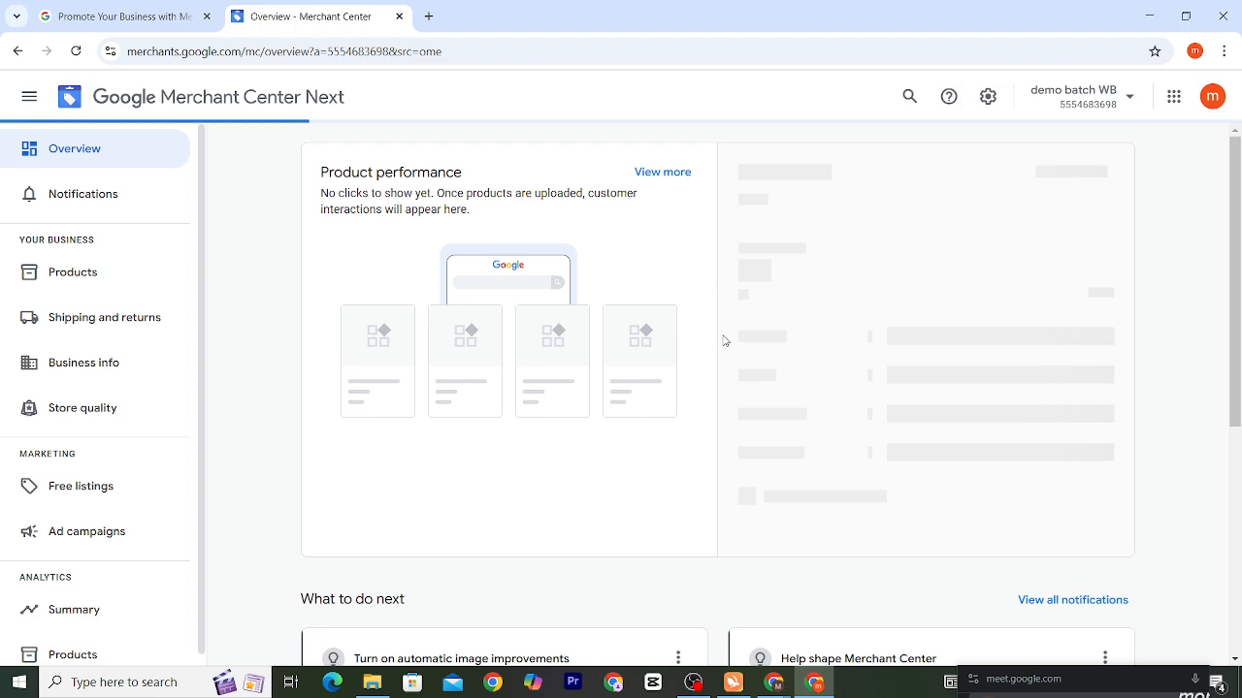
scroll(722, 337, down, 4)
scroll(538, 320, up, 2)
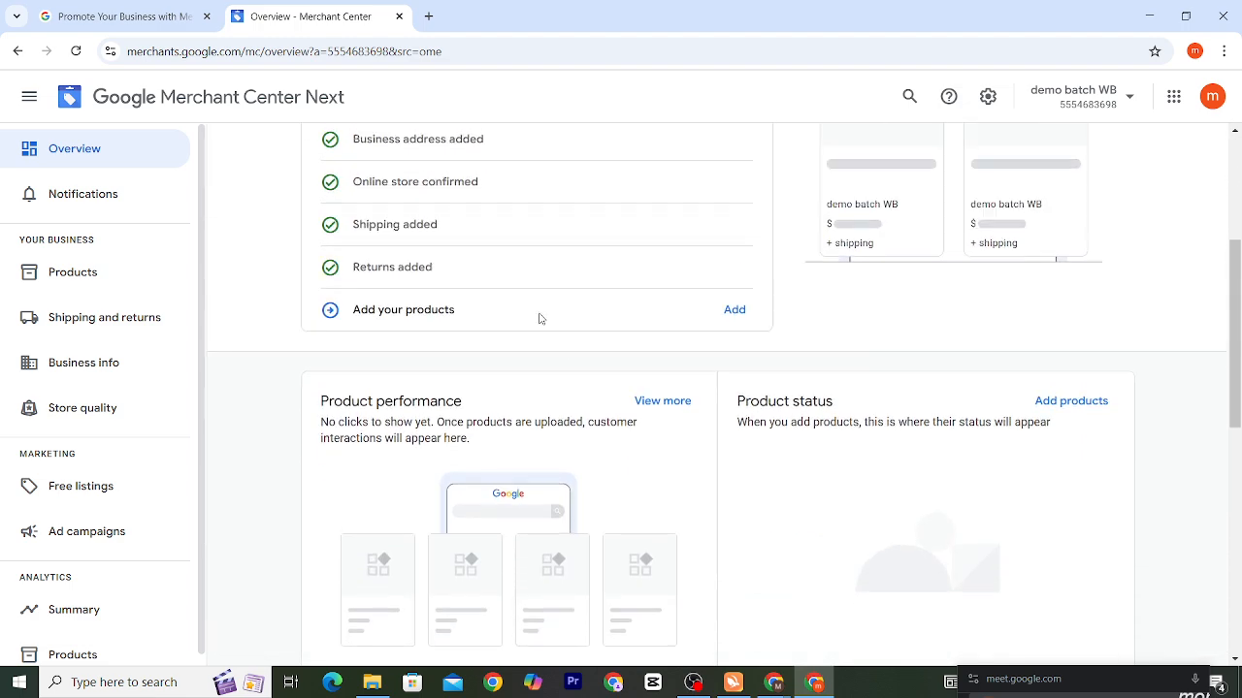
drag(311, 377, 464, 373)
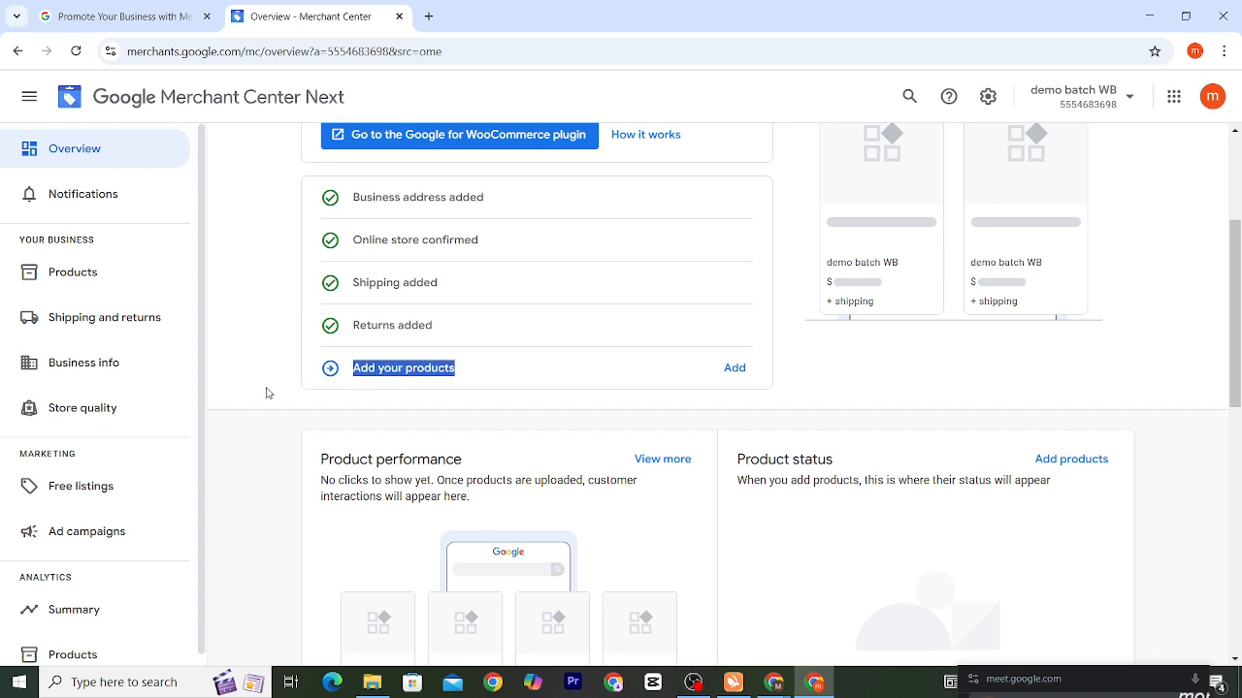
click(252, 387)
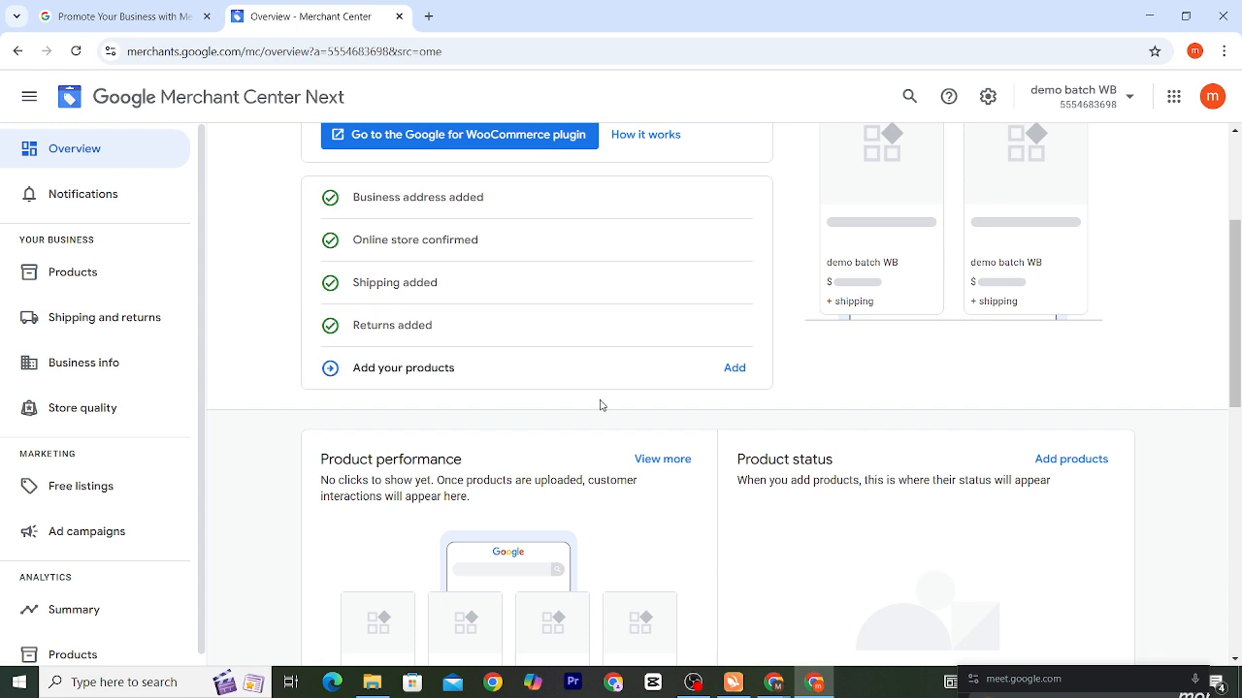
scroll(703, 414, down, 2)
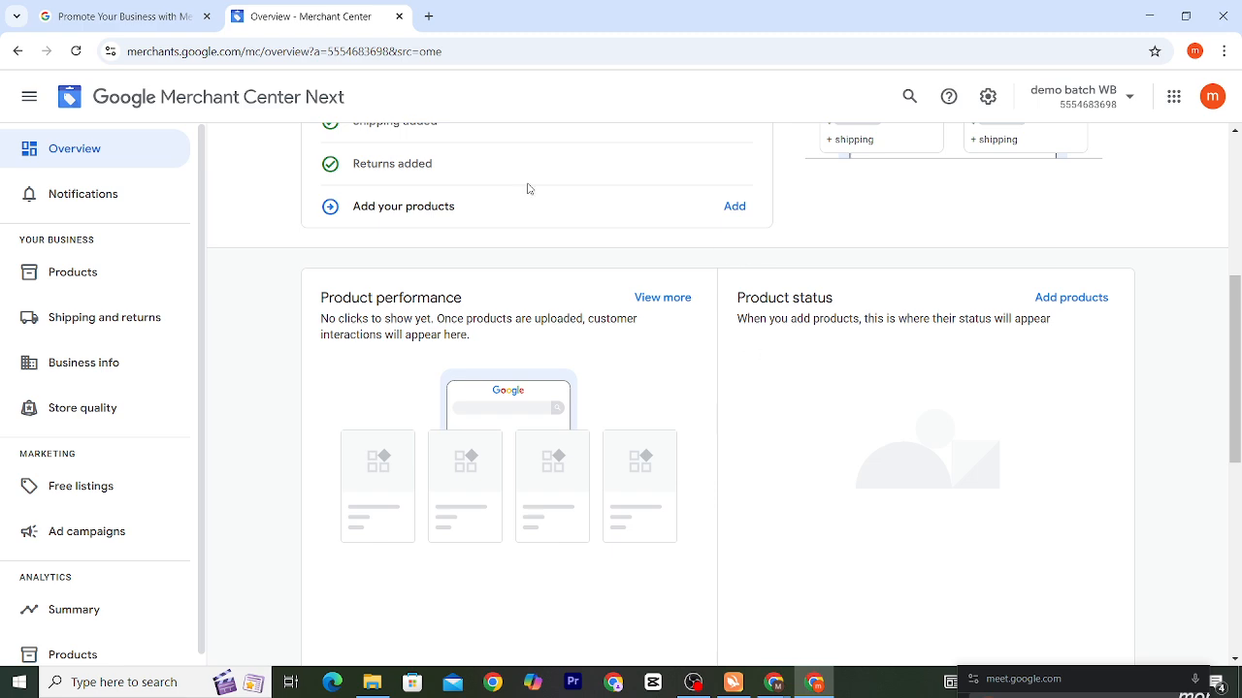
scroll(452, 252, up, 2)
scroll(504, 373, down, 2)
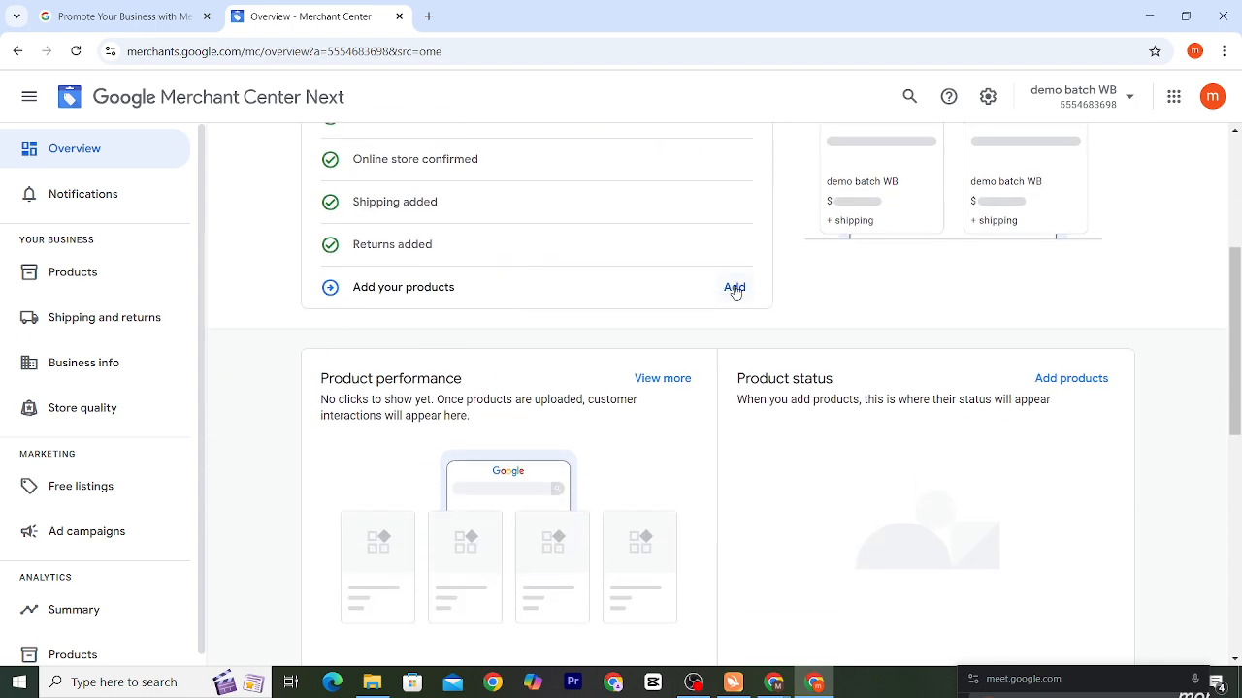
click(734, 288)
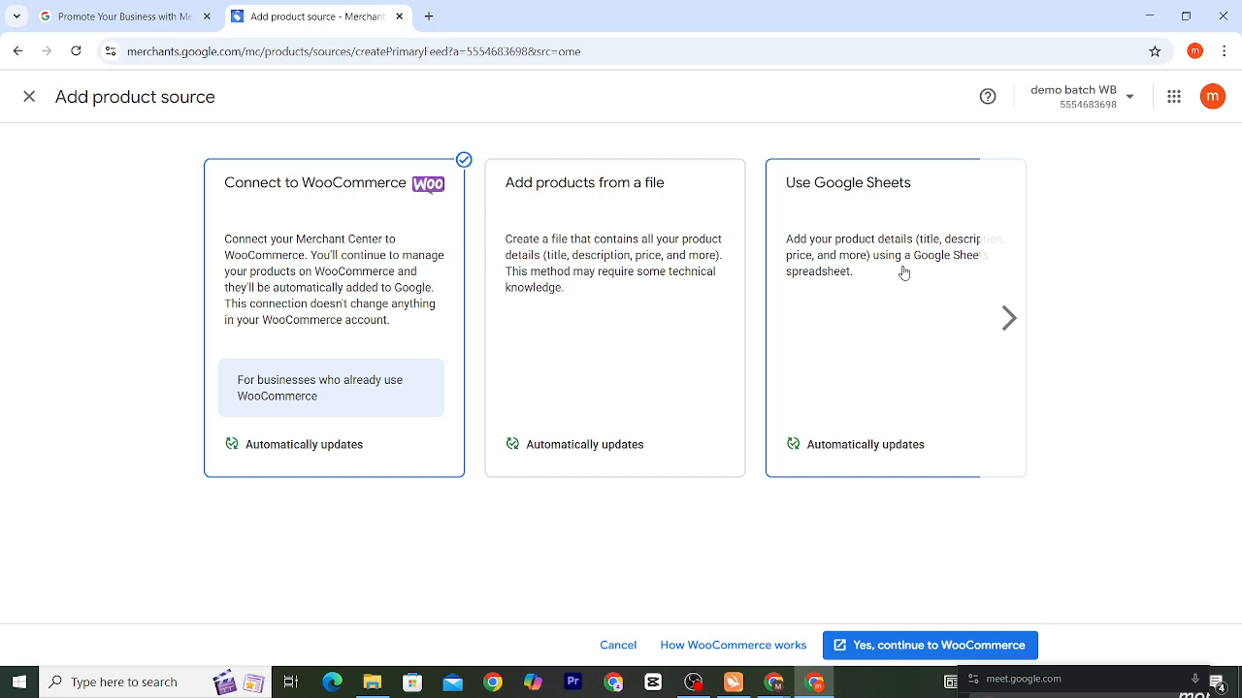
Browse the product source cards past WooCommerce to reveal adding products one by one and via the Content API.
click(1007, 316)
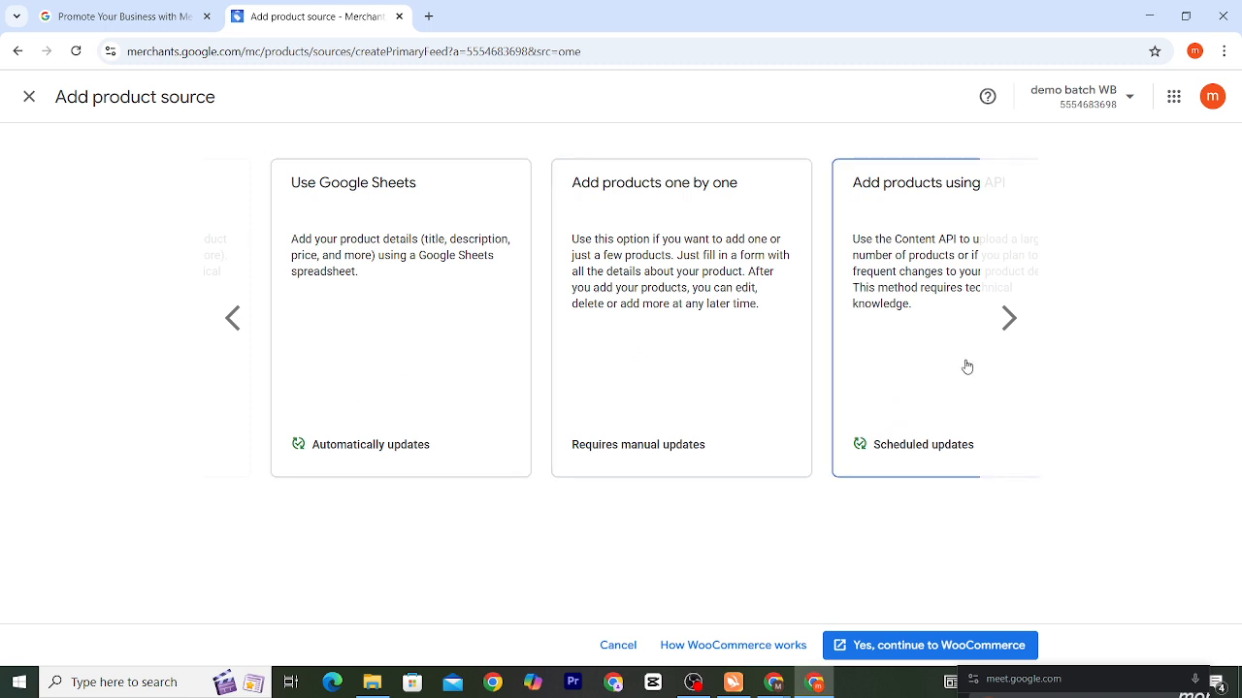
click(1010, 322)
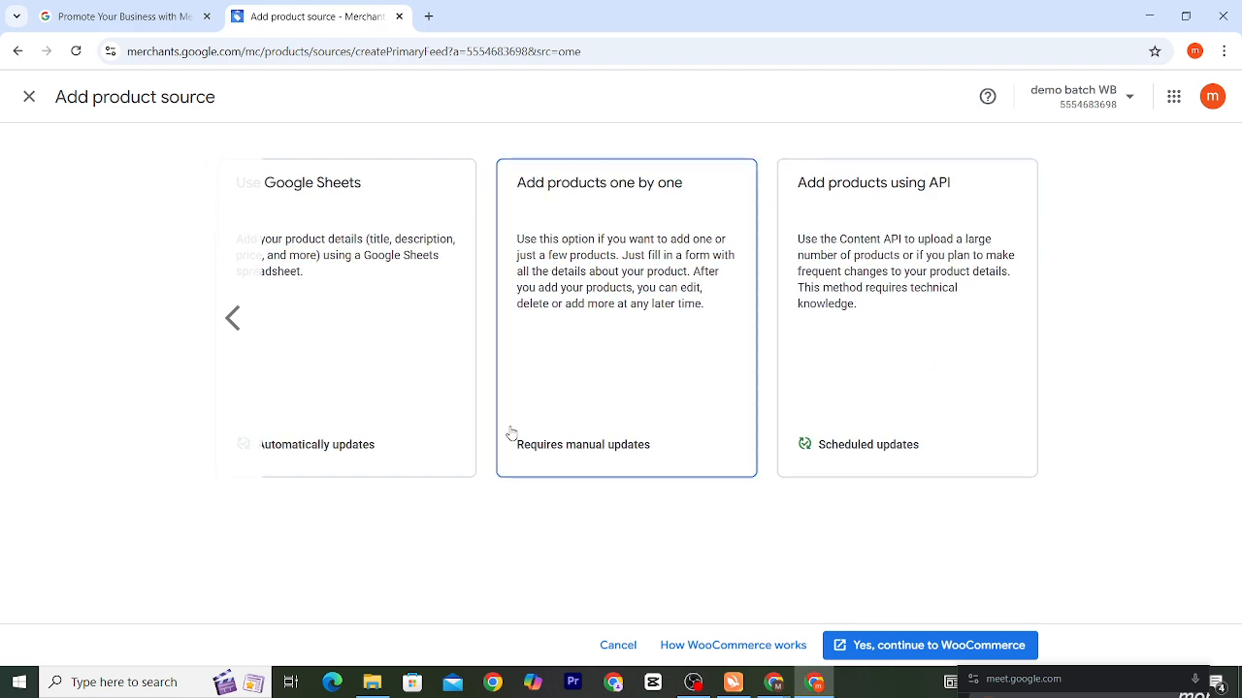
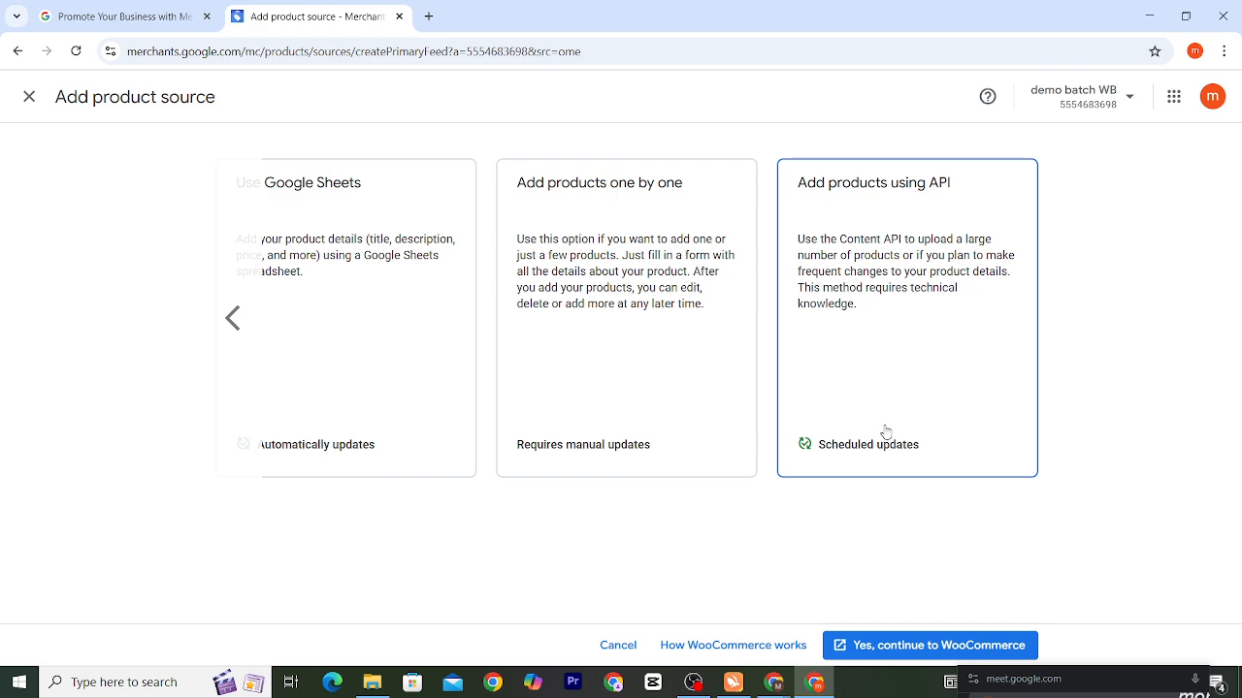
Browse the product source cards back and forth, then pick 'Add products one by one'.
click(235, 320)
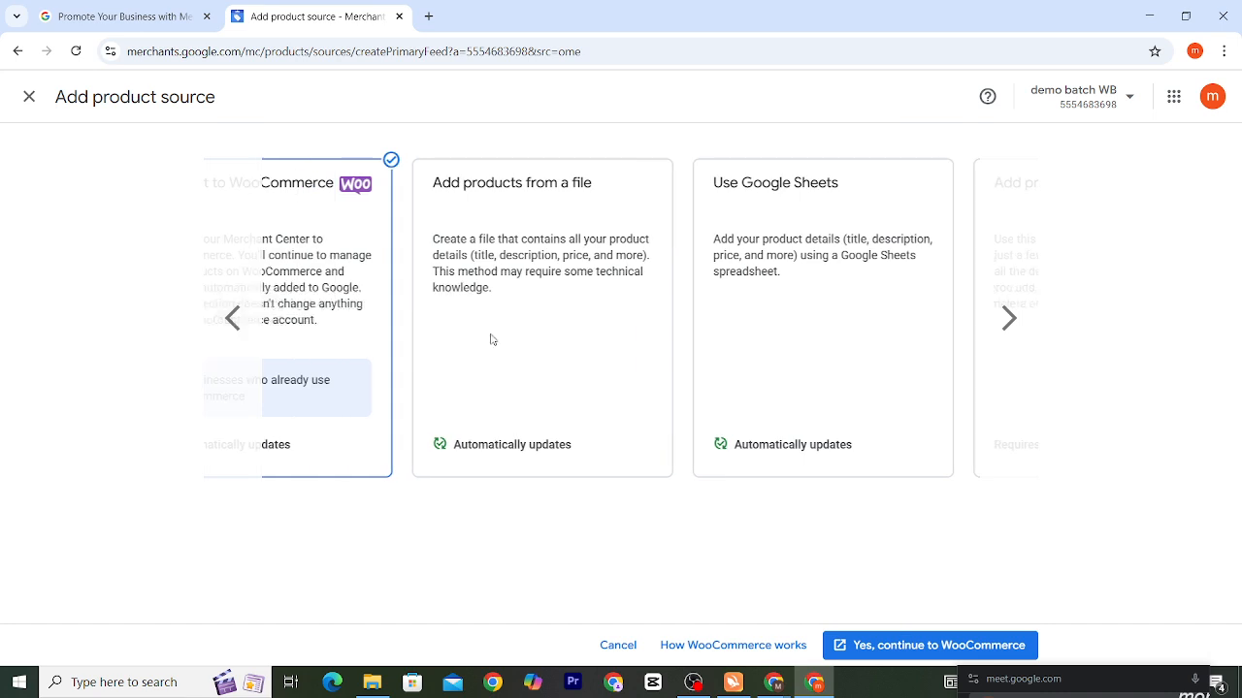
click(1011, 327)
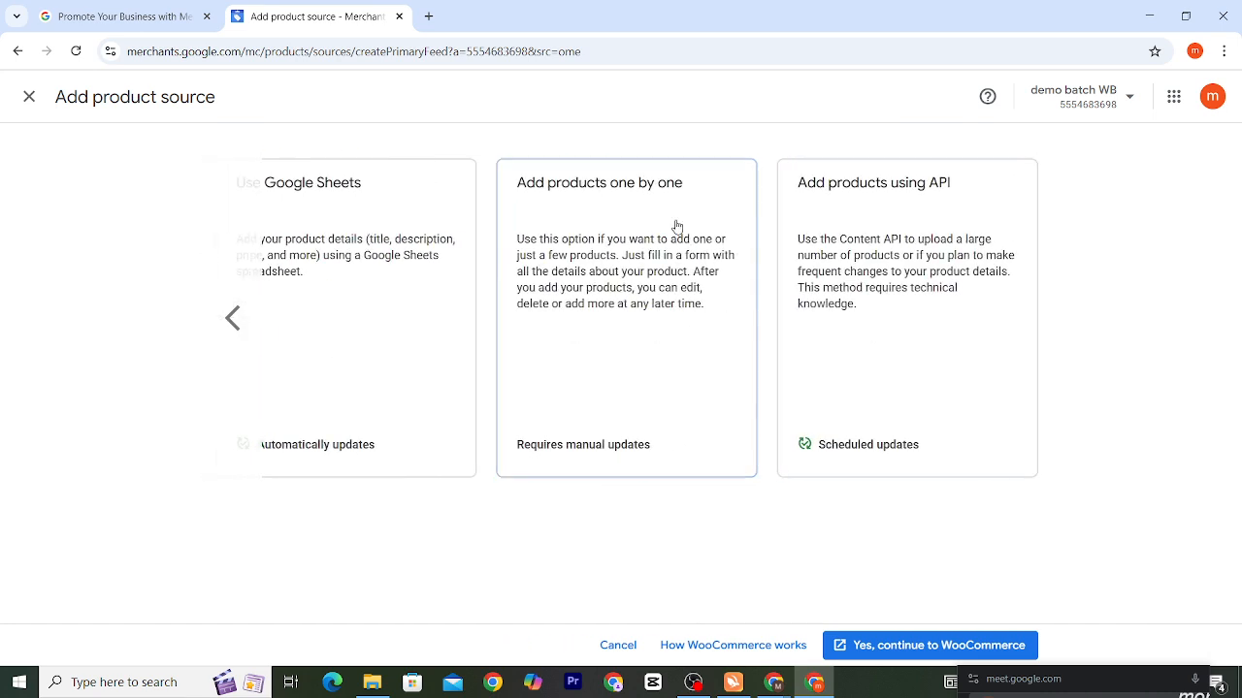
click(603, 298)
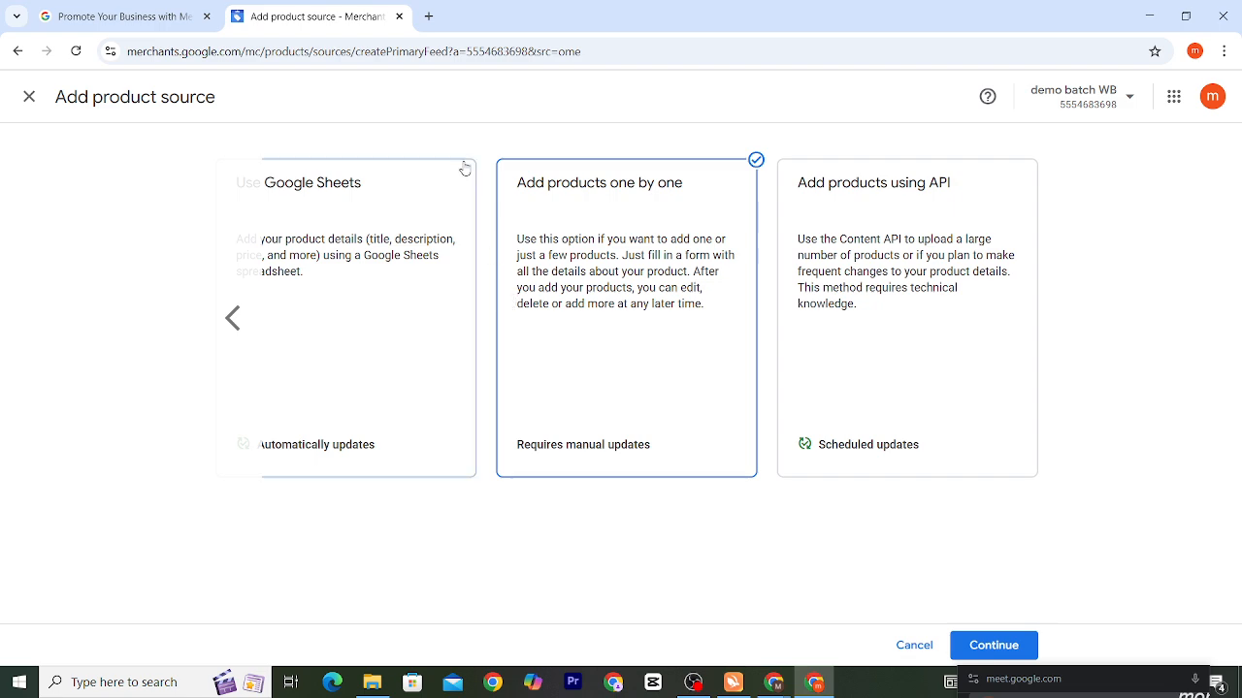
In a new tab, search Google for 'merchant center product mondatory info'.
click(428, 16)
text(merchant )
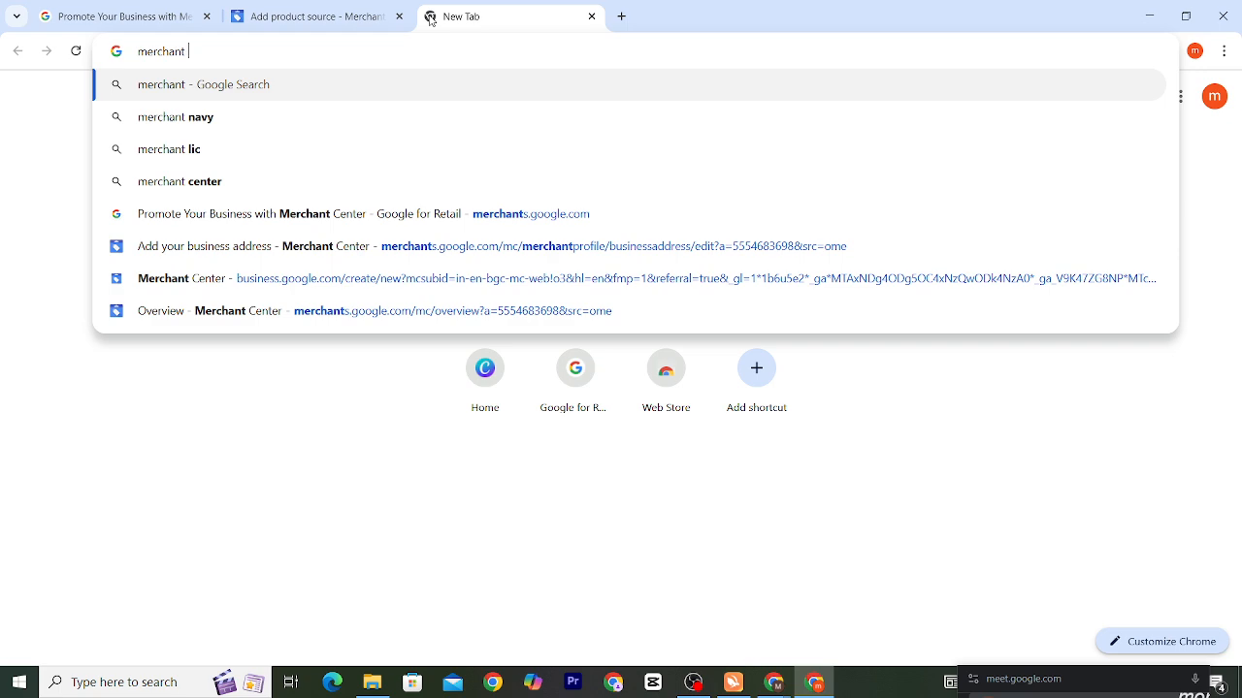
text(center )
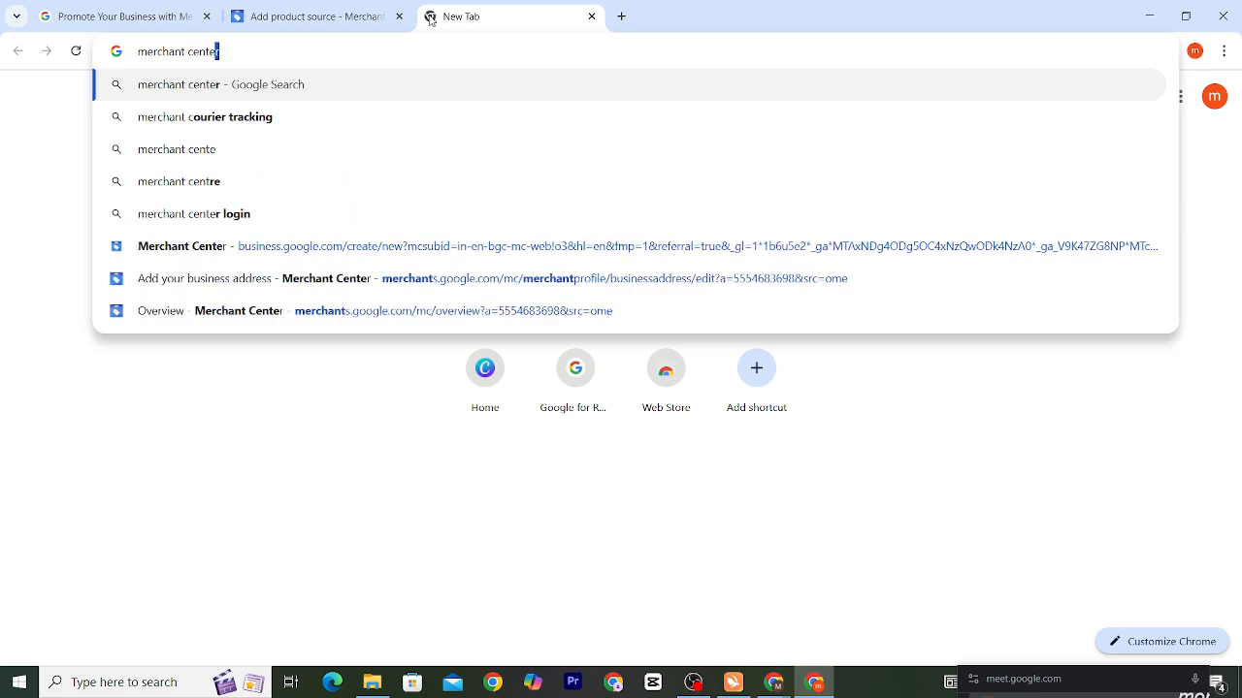
text(product)
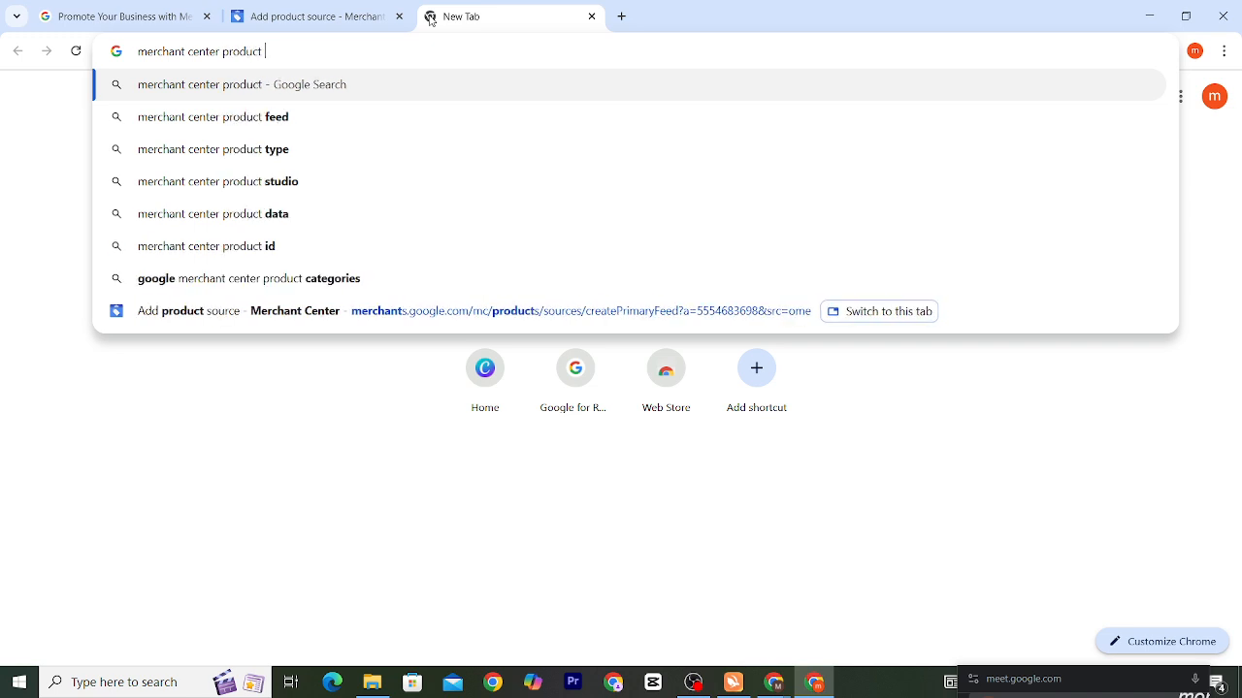
text( infor)
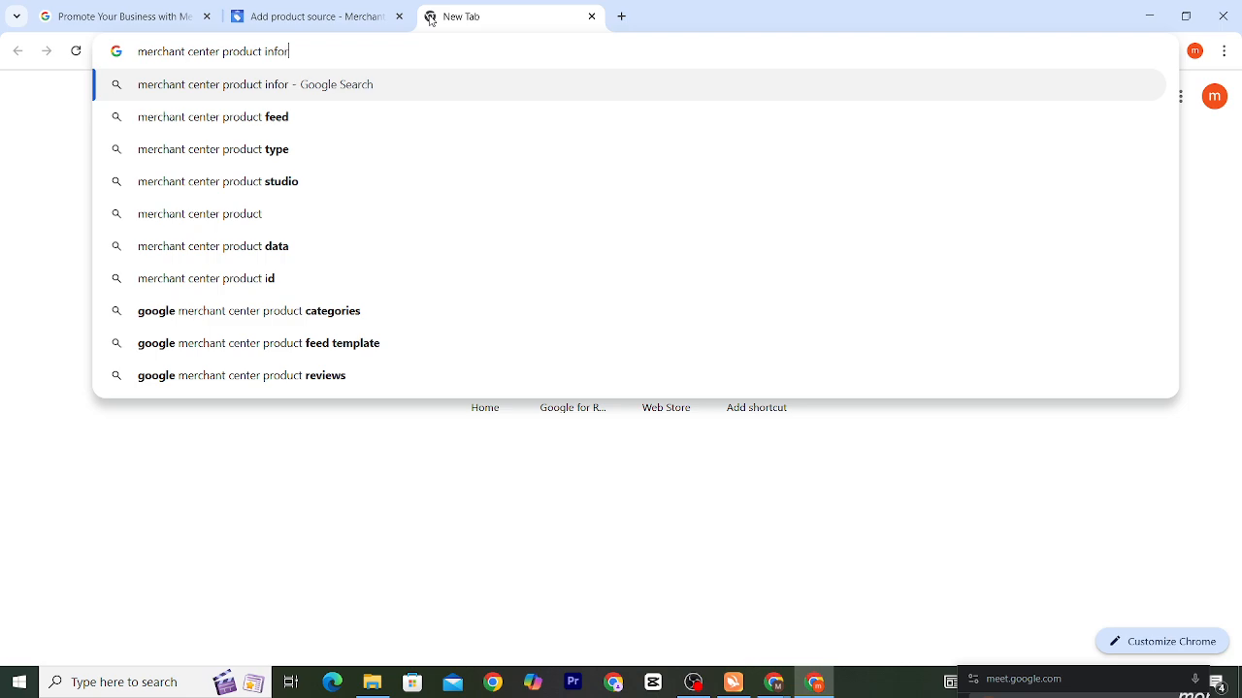
key(BackSpace)
key(BackSpace)
key(BackSpace)
key(BackSpace)
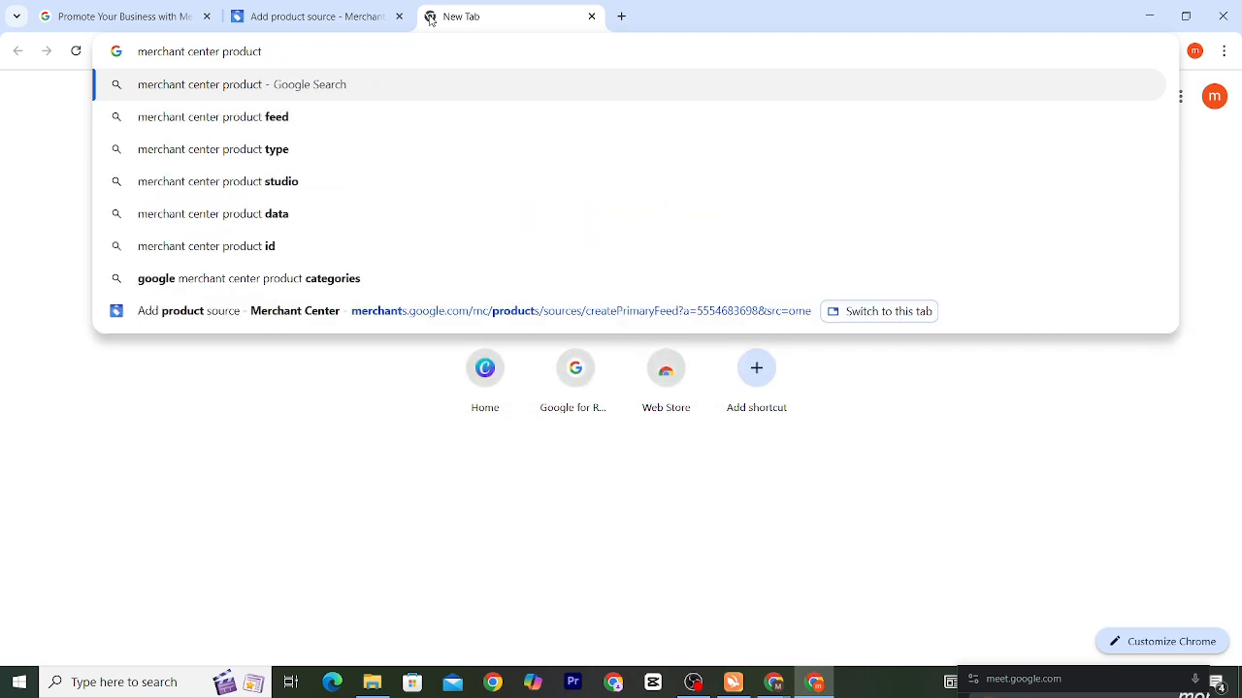
text(m)
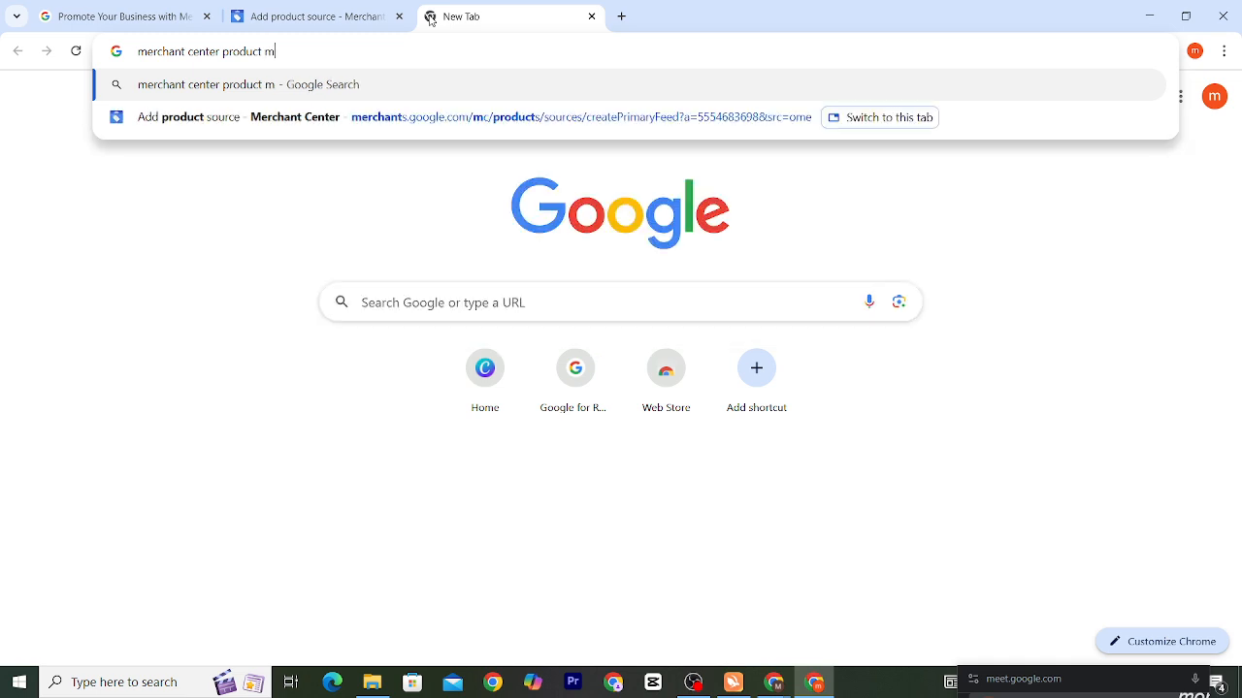
text(ondat)
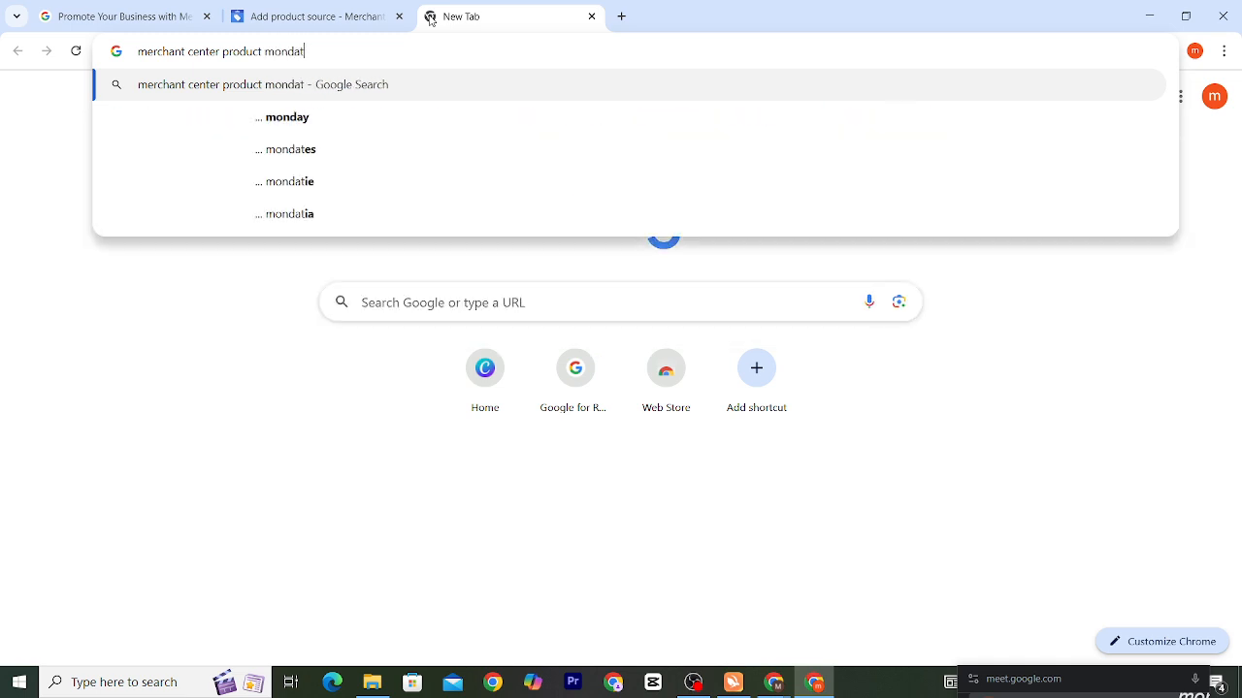
text(o)
text(ry info)
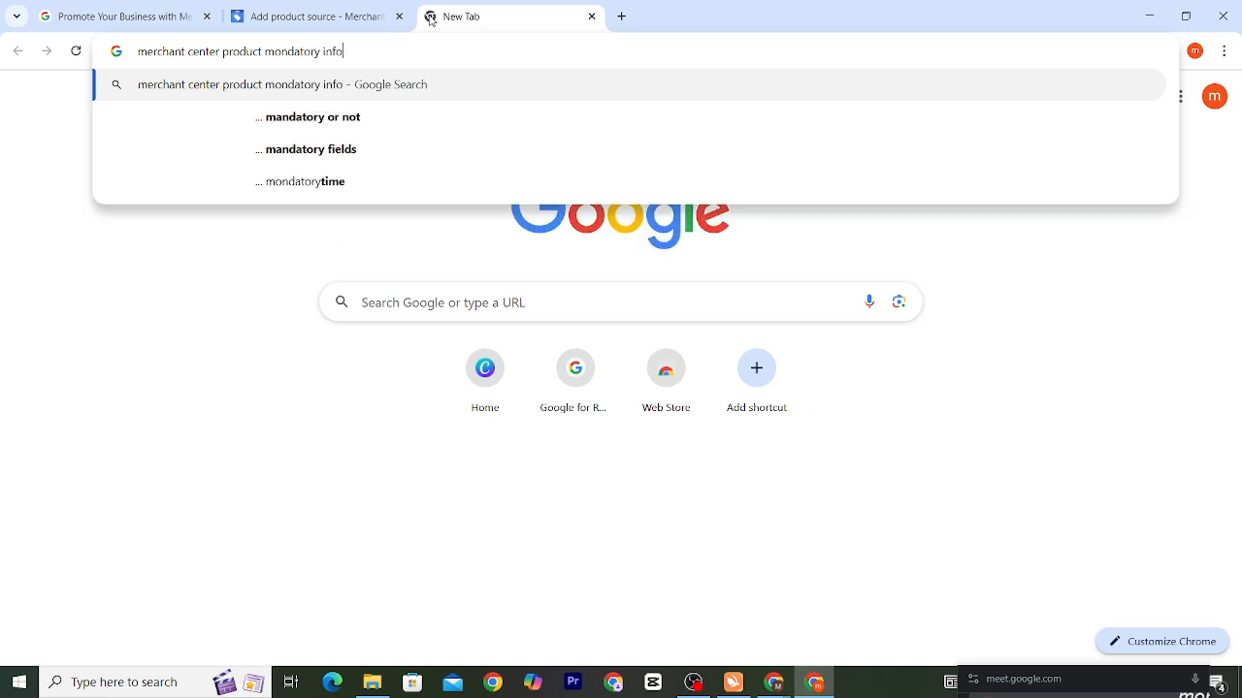
key(Return)
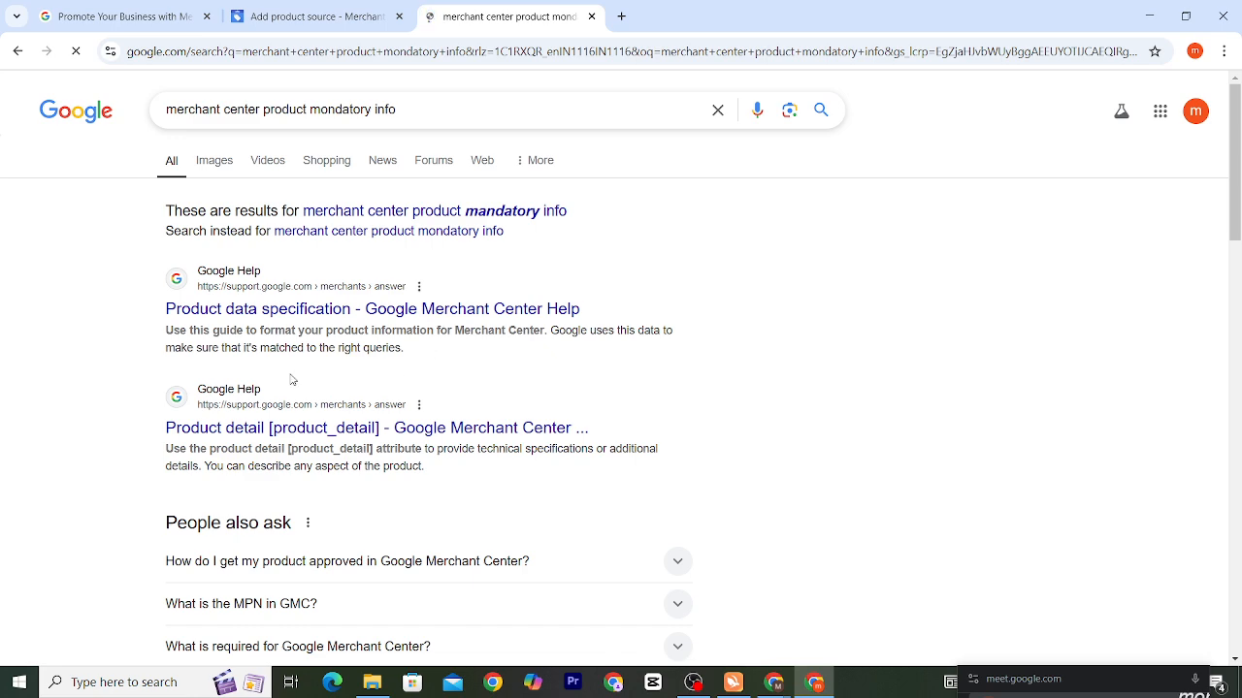
Open the Product data specification help article and skim its Basic product data section.
click(320, 312)
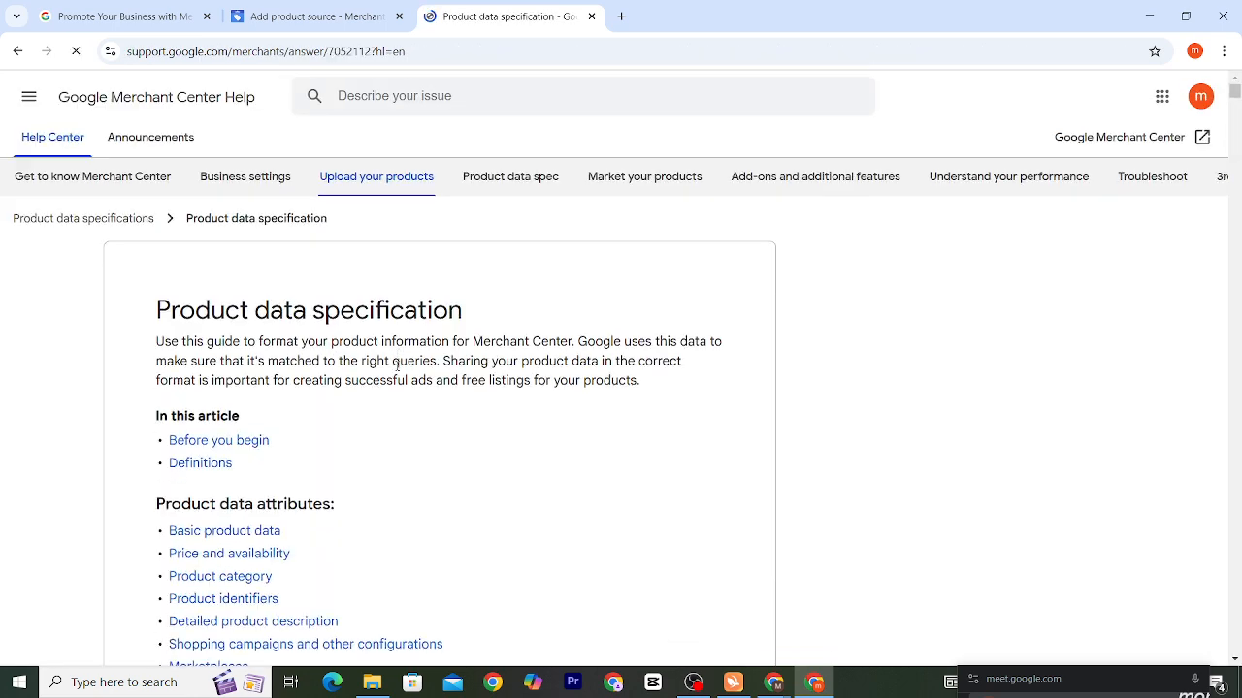
scroll(394, 374, down, 8)
scroll(394, 374, down, 10)
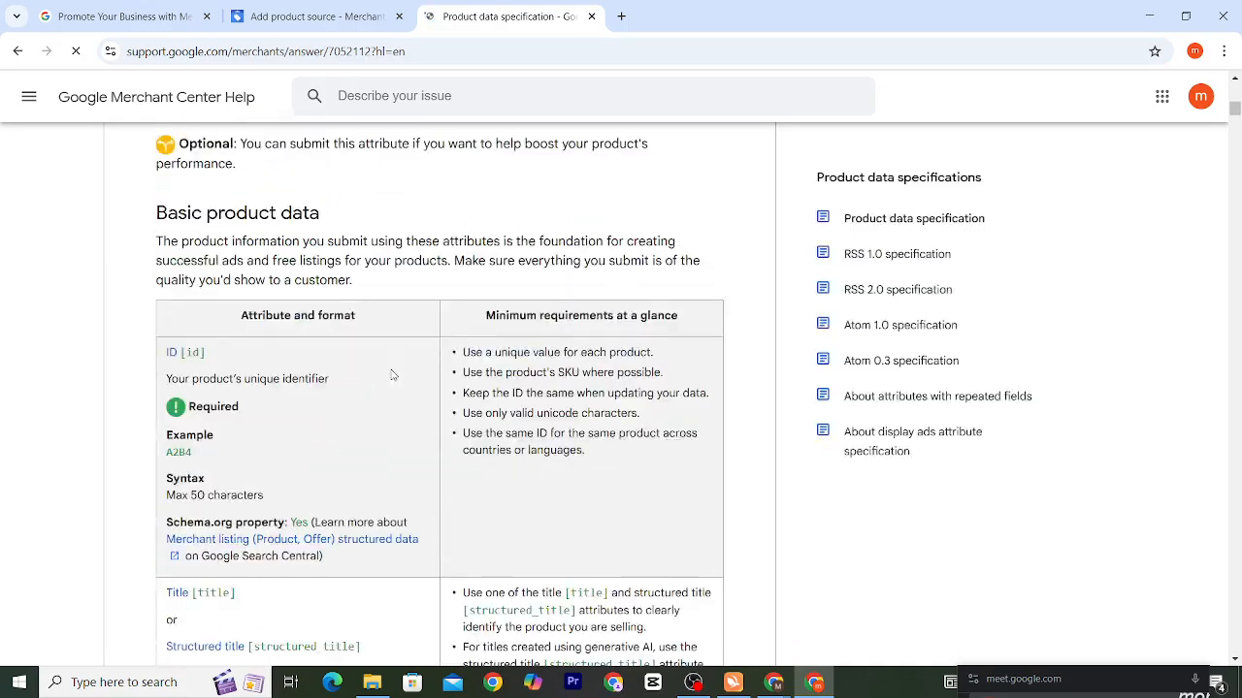
scroll(378, 375, up, 3)
scroll(375, 374, up, 1)
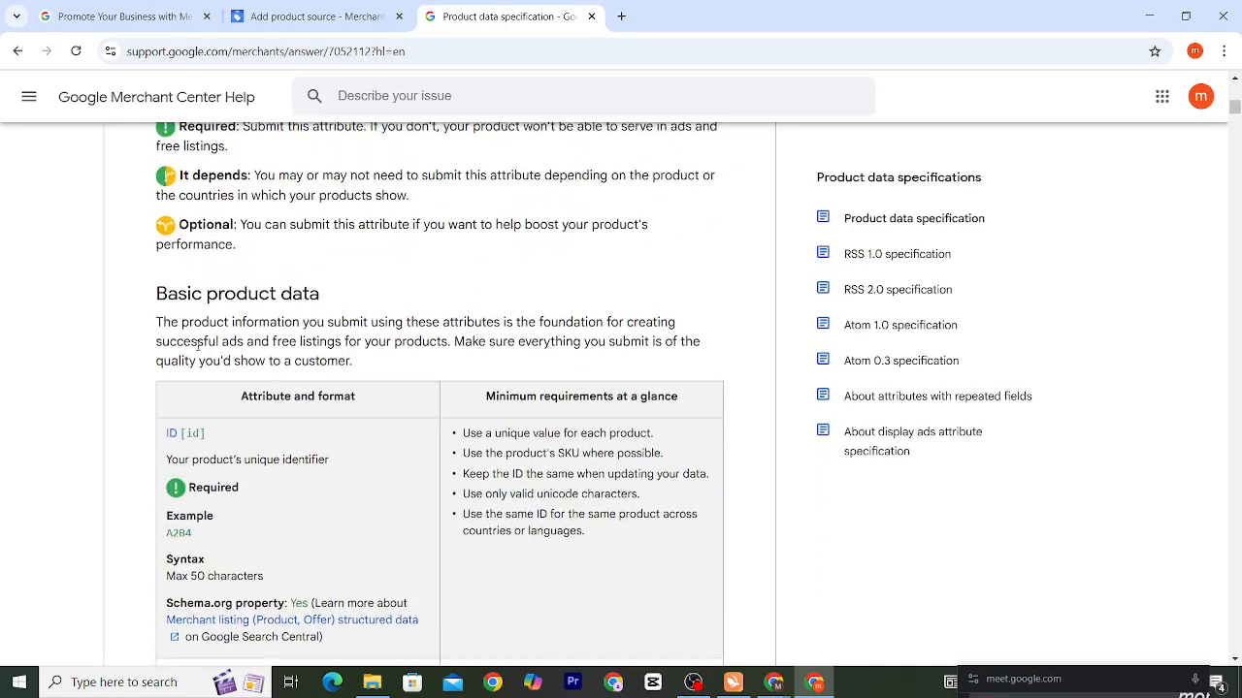
drag(143, 298, 295, 312)
click(445, 296)
scroll(421, 379, down, 1)
scroll(319, 438, down, 1)
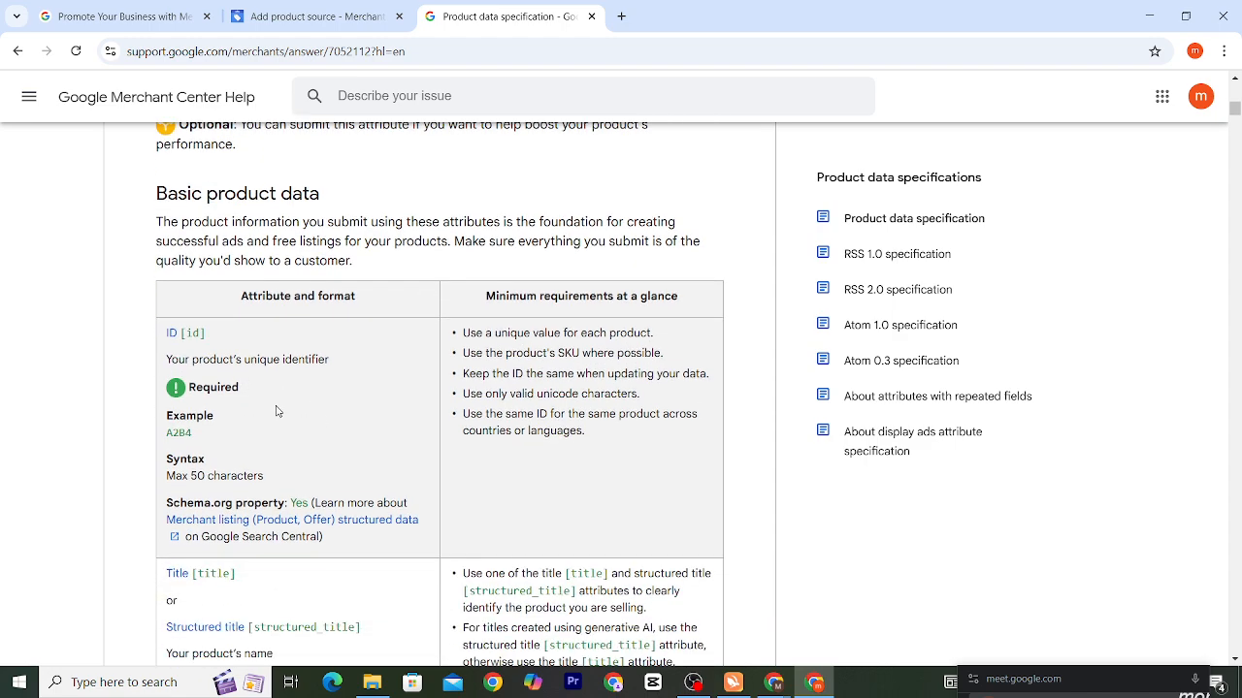
scroll(195, 329, up, 2)
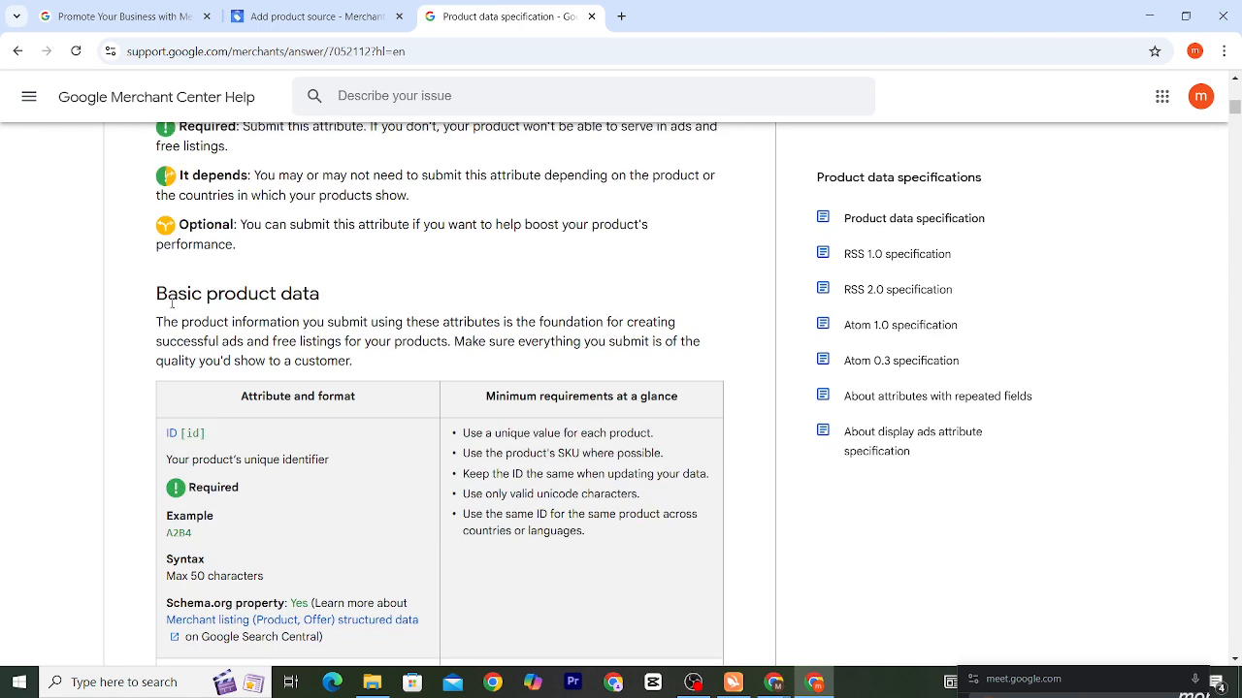
drag(170, 296, 262, 295)
scroll(224, 300, down, 2)
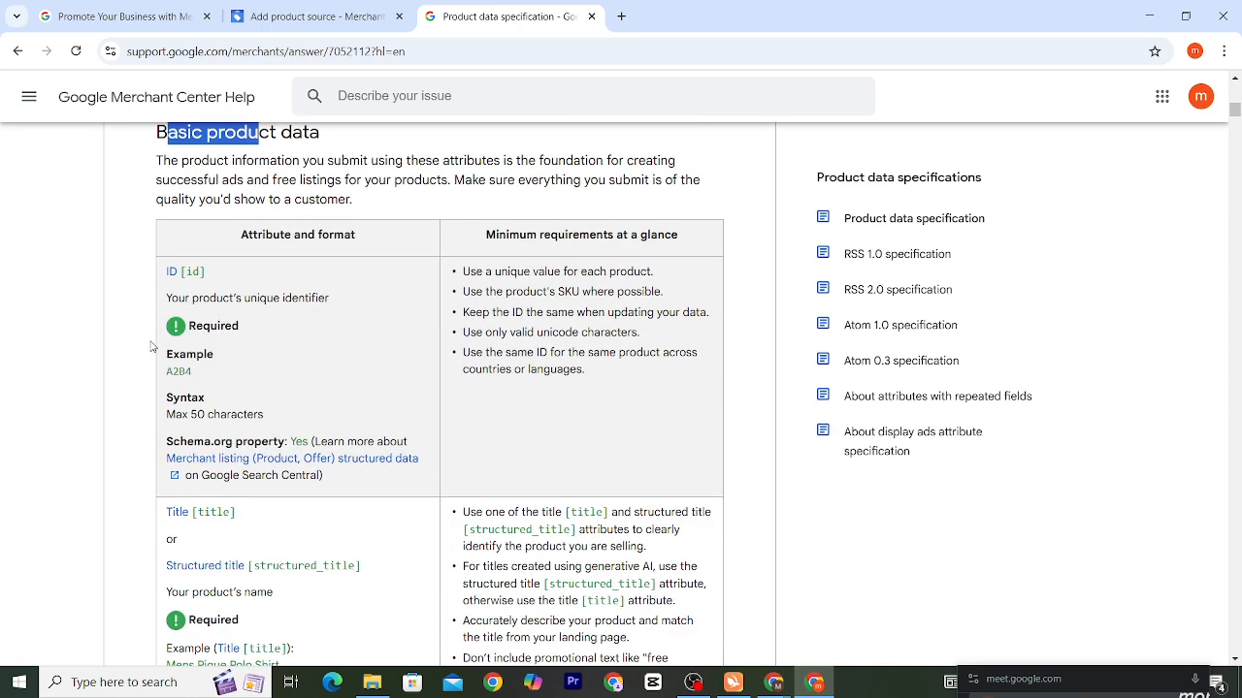
Review the required ID and Title attributes in the specification.
drag(161, 361, 201, 328)
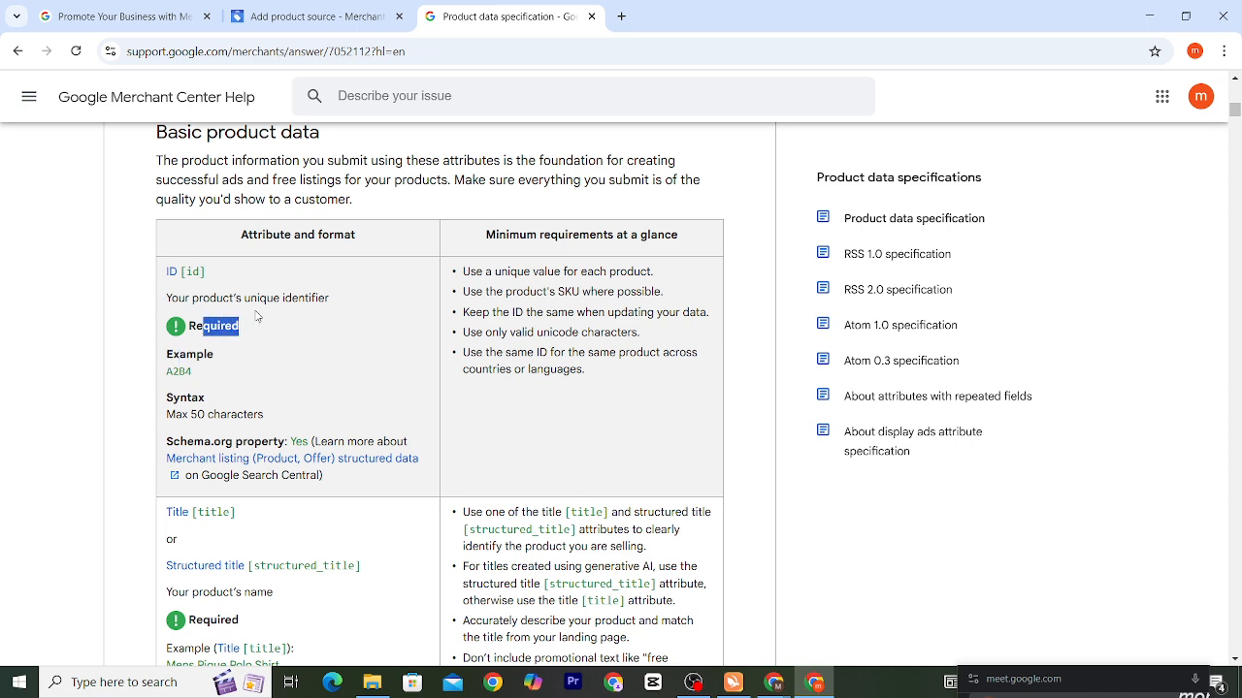
scroll(257, 293, down, 1)
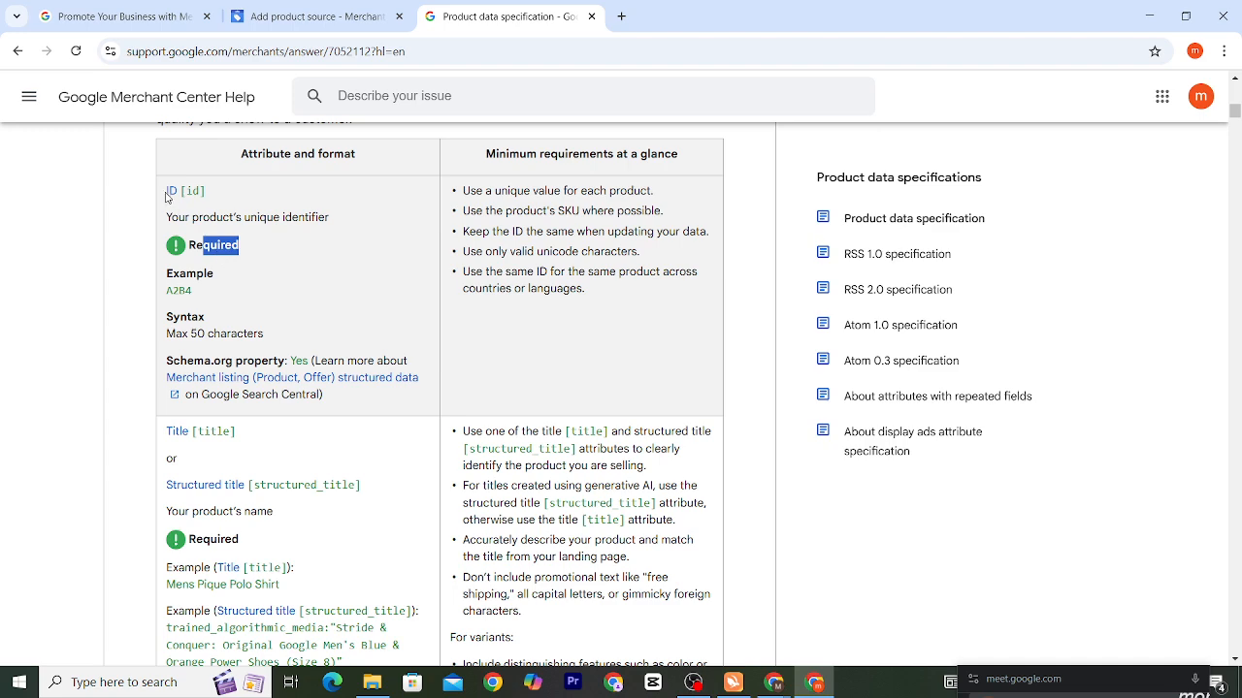
drag(165, 192, 180, 194)
drag(165, 431, 182, 434)
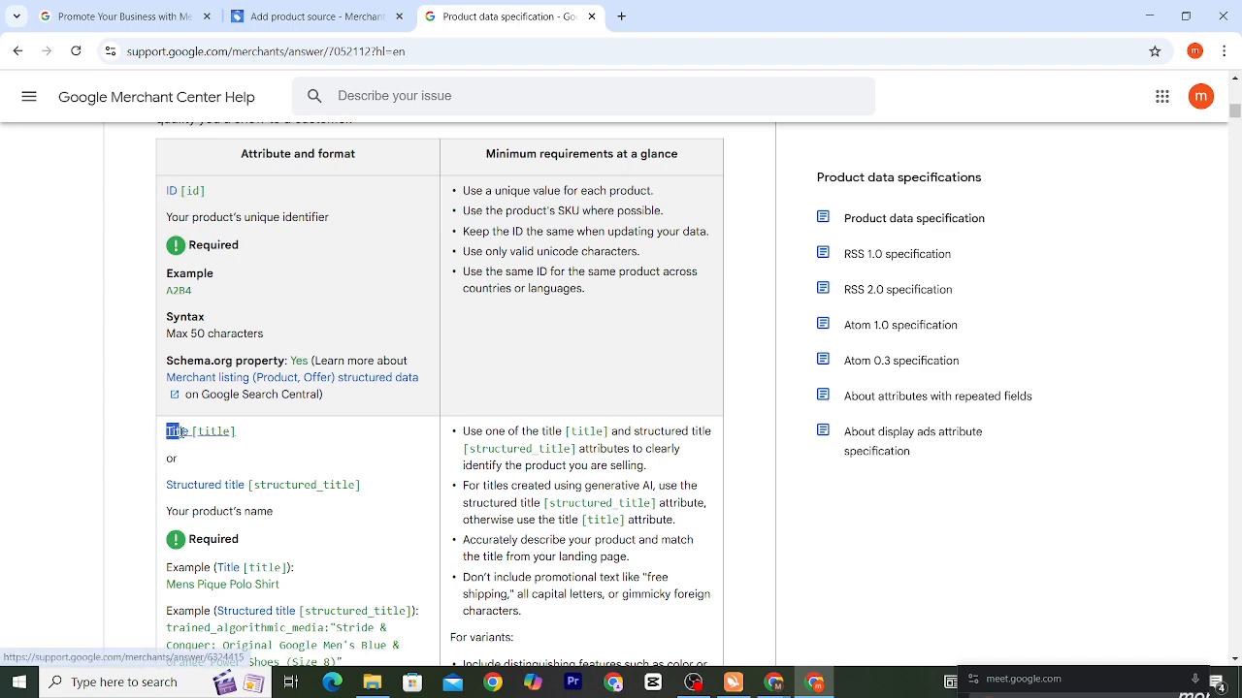
scroll(213, 435, down, 2)
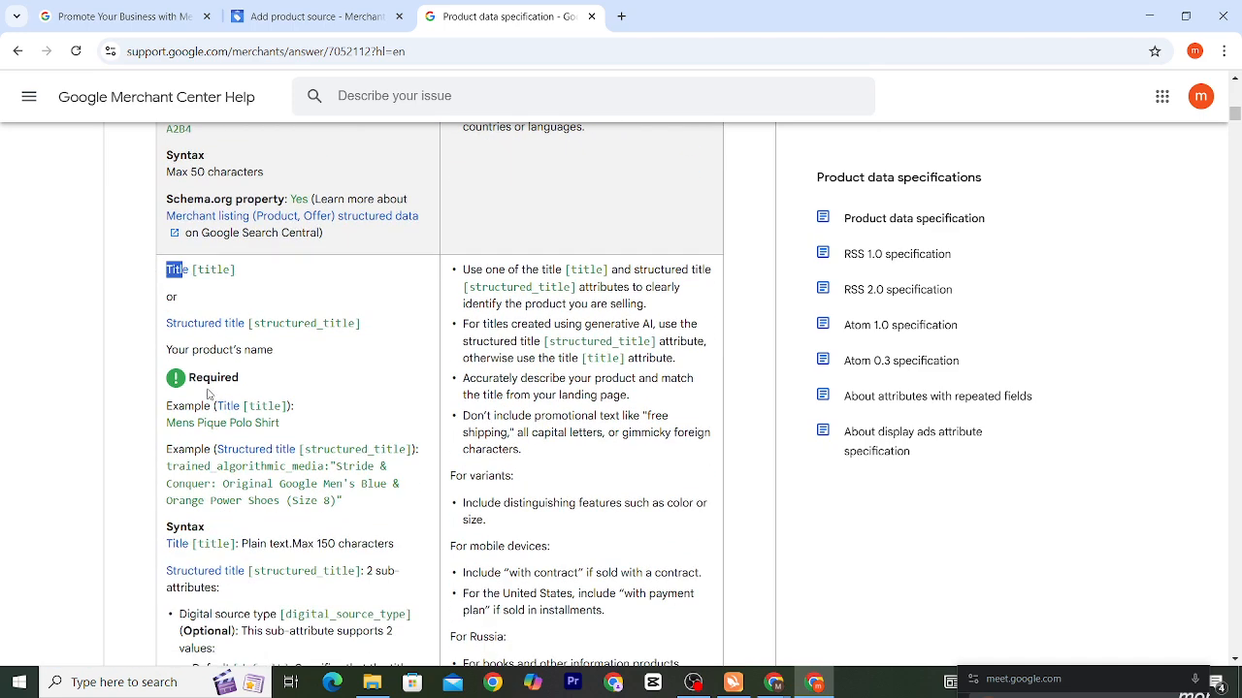
scroll(208, 393, down, 6)
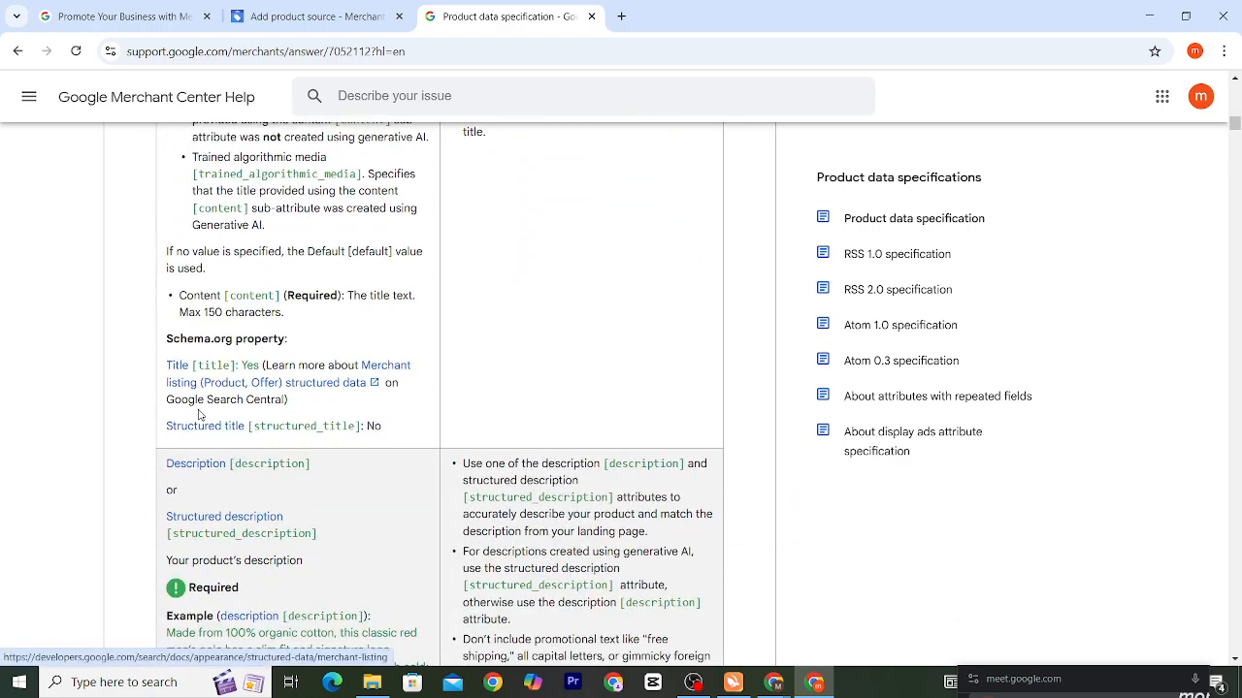
scroll(199, 423, down, 1)
Read through the description, link, image link and additional image link attributes.
drag(166, 384, 227, 385)
scroll(243, 407, down, 6)
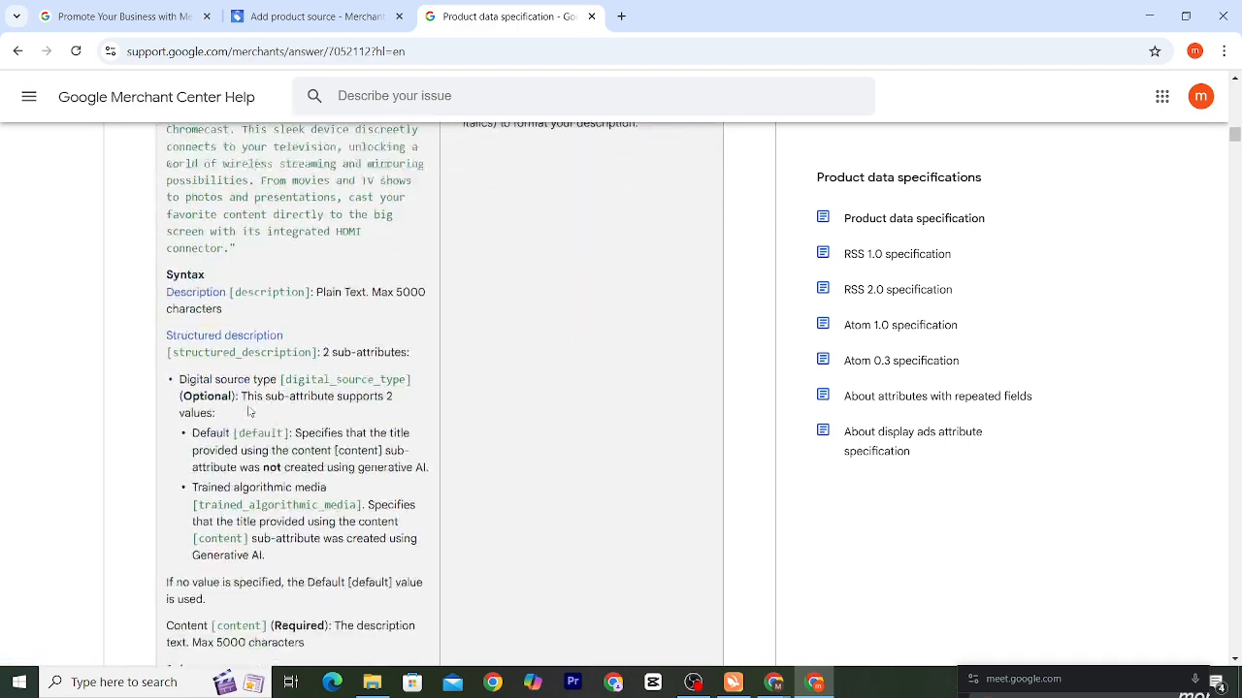
scroll(249, 413, down, 5)
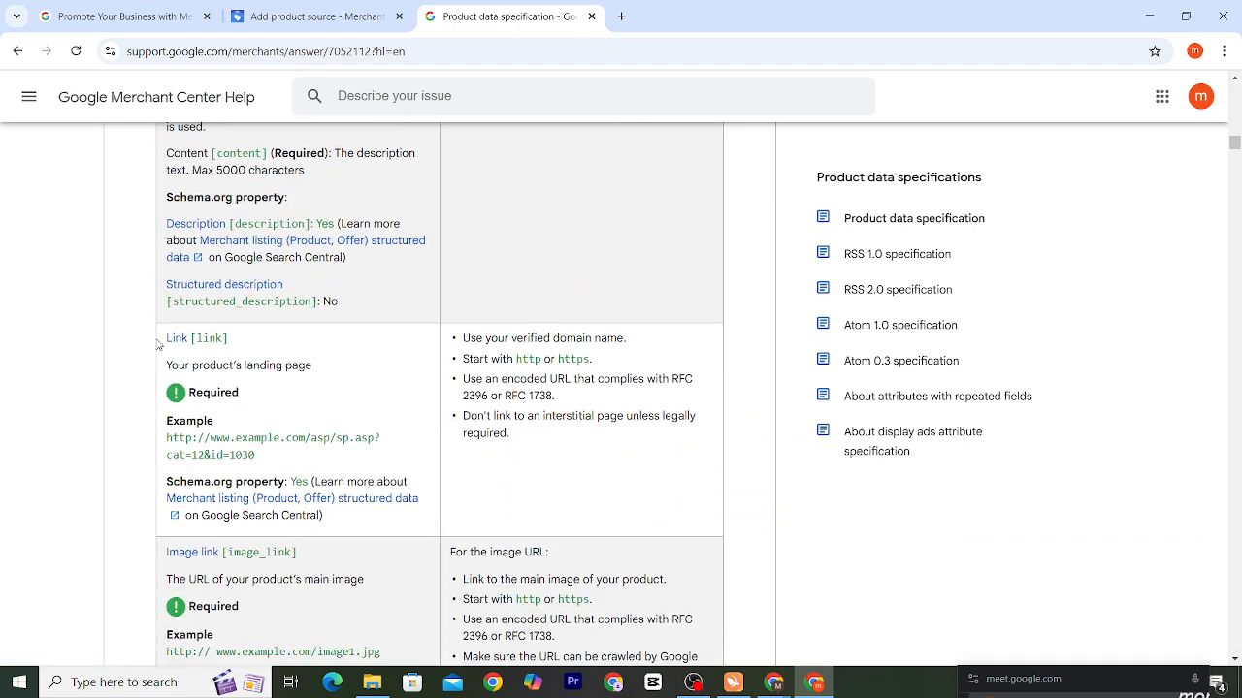
drag(158, 344, 188, 339)
scroll(292, 384, down, 3)
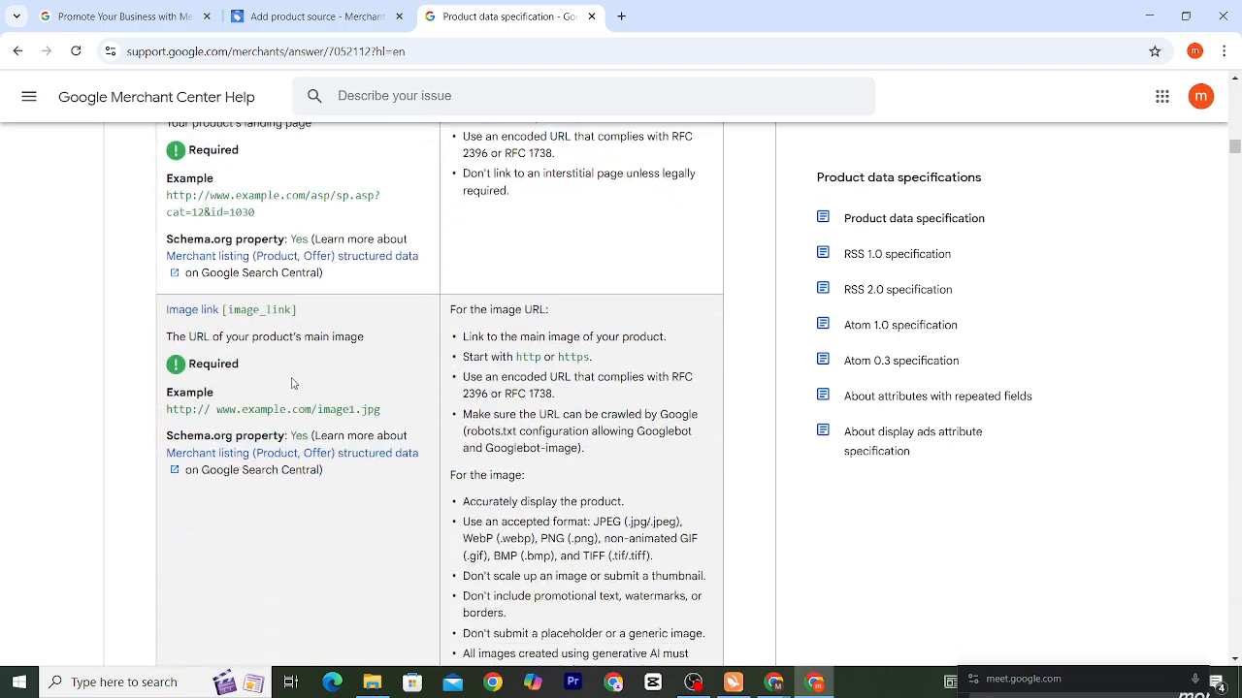
drag(174, 312, 210, 338)
scroll(291, 335, down, 7)
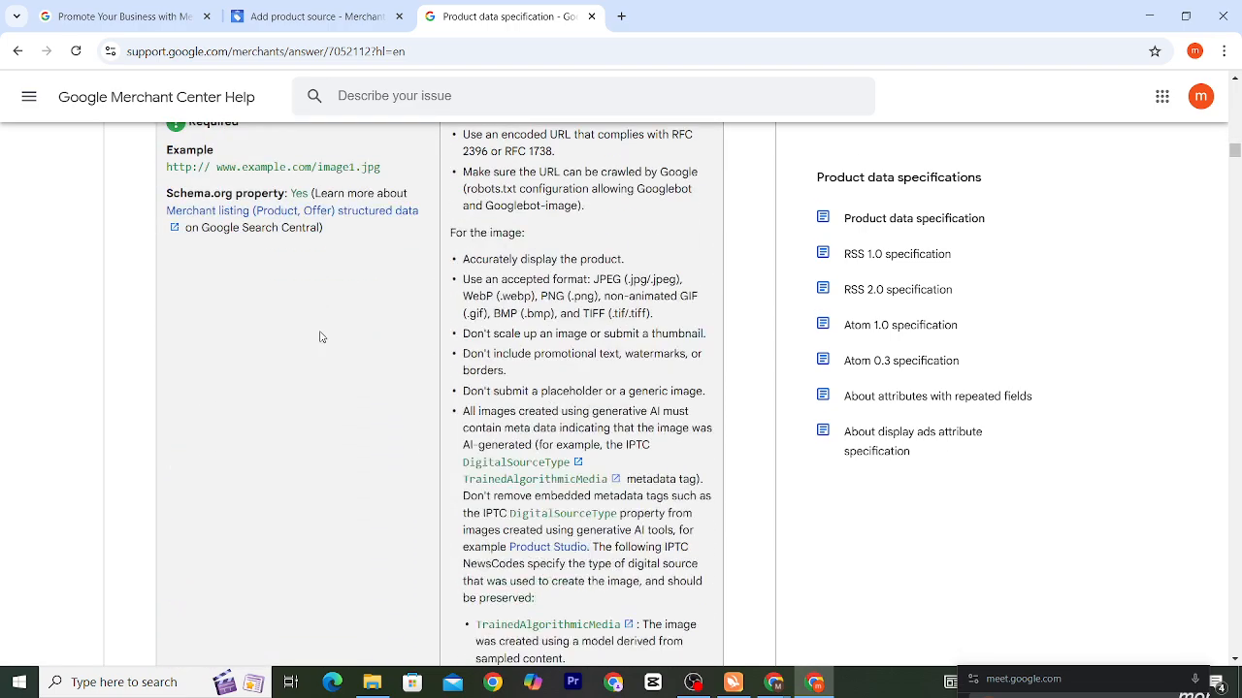
scroll(317, 341, down, 1)
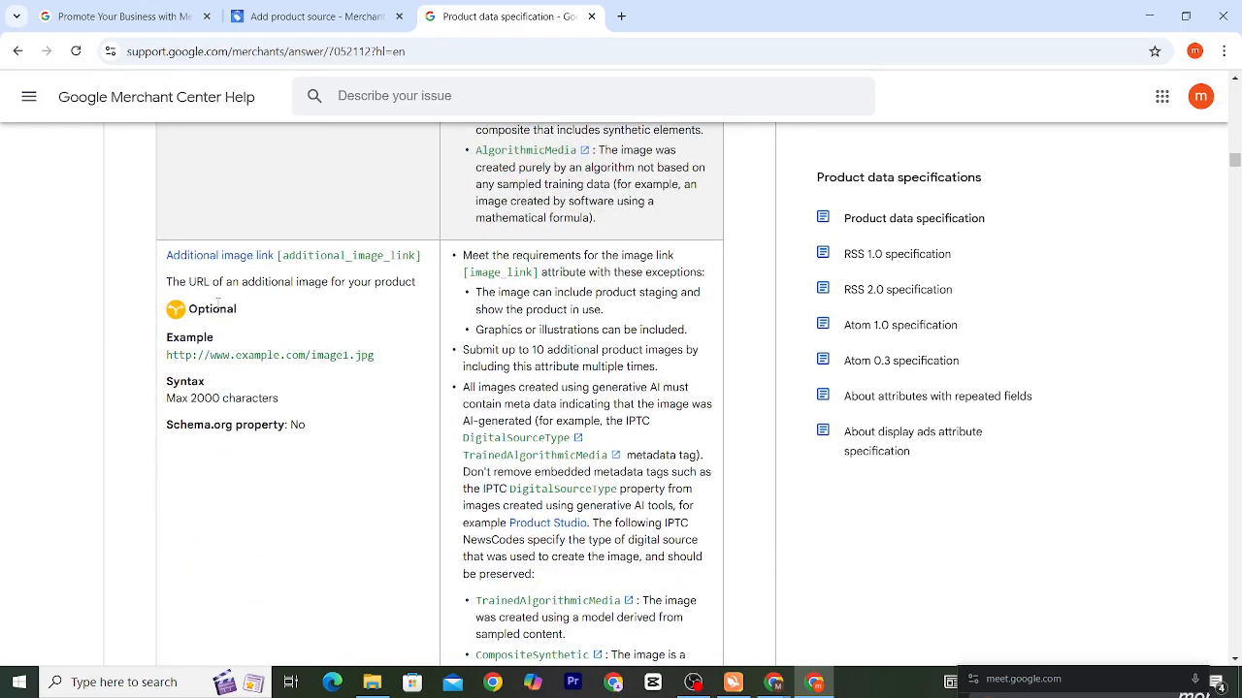
drag(164, 267, 233, 260)
scroll(353, 309, down, 7)
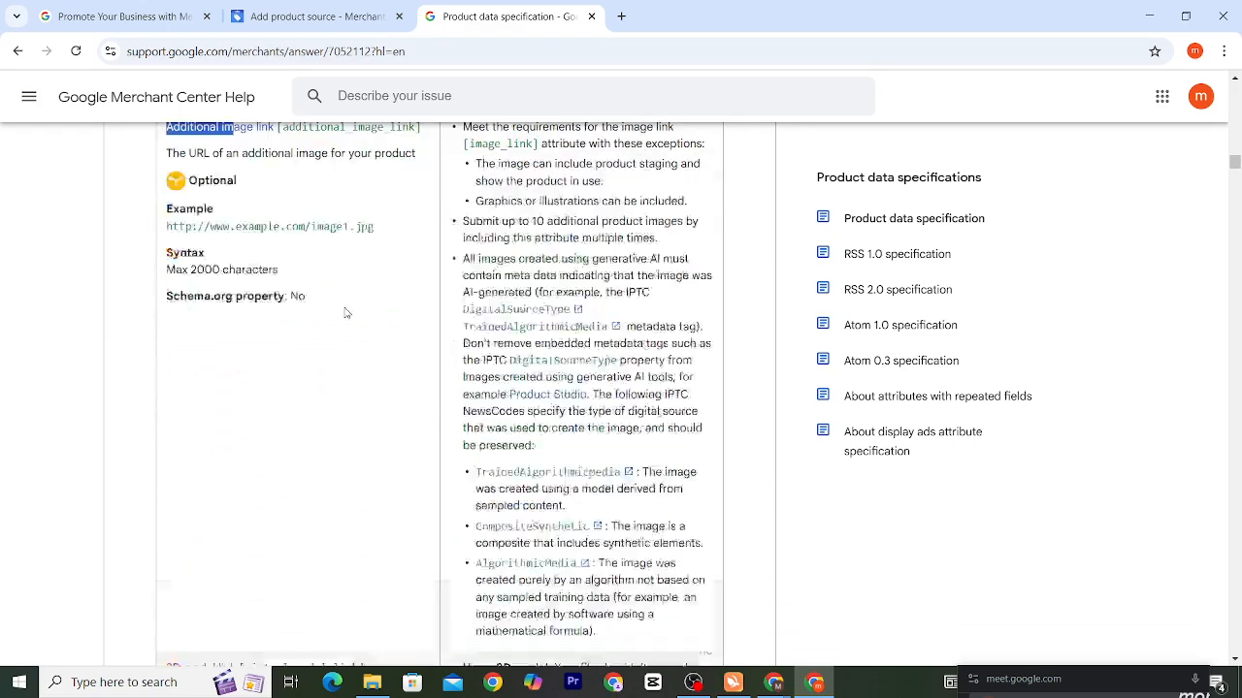
Review Availability and Availability date, then scroll past pricing rows toward Product identifiers.
scroll(268, 402, down, 7)
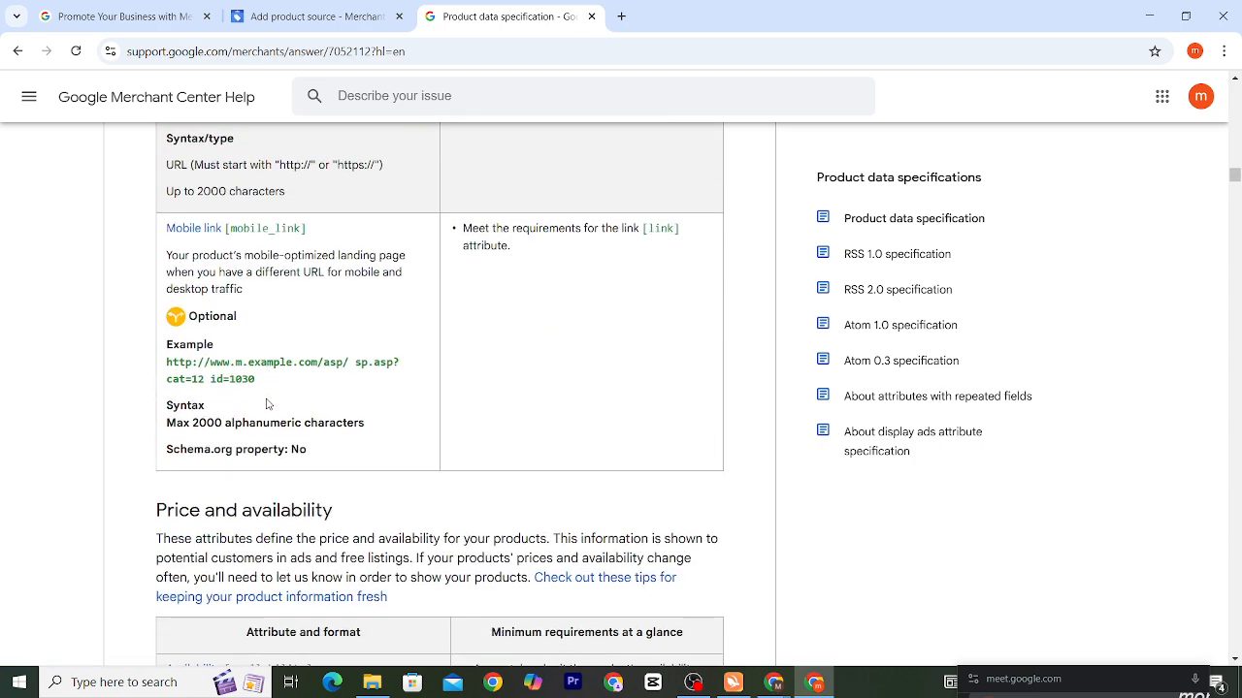
drag(165, 265, 219, 267)
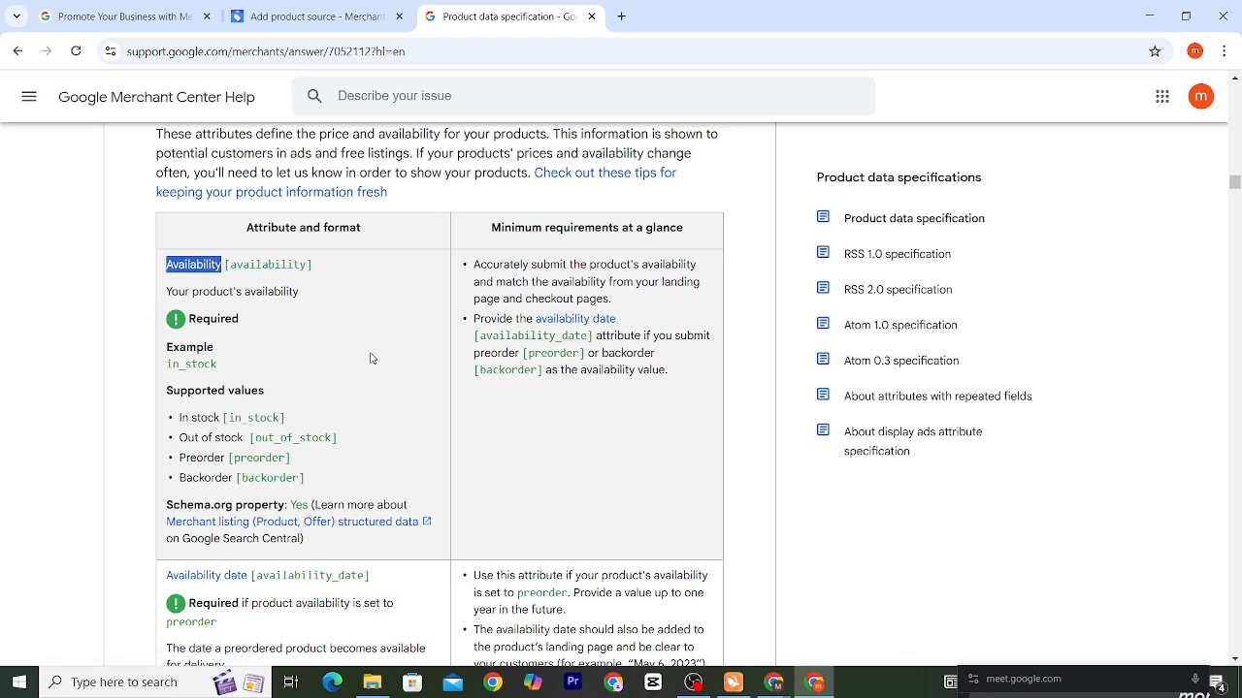
scroll(233, 347, down, 3)
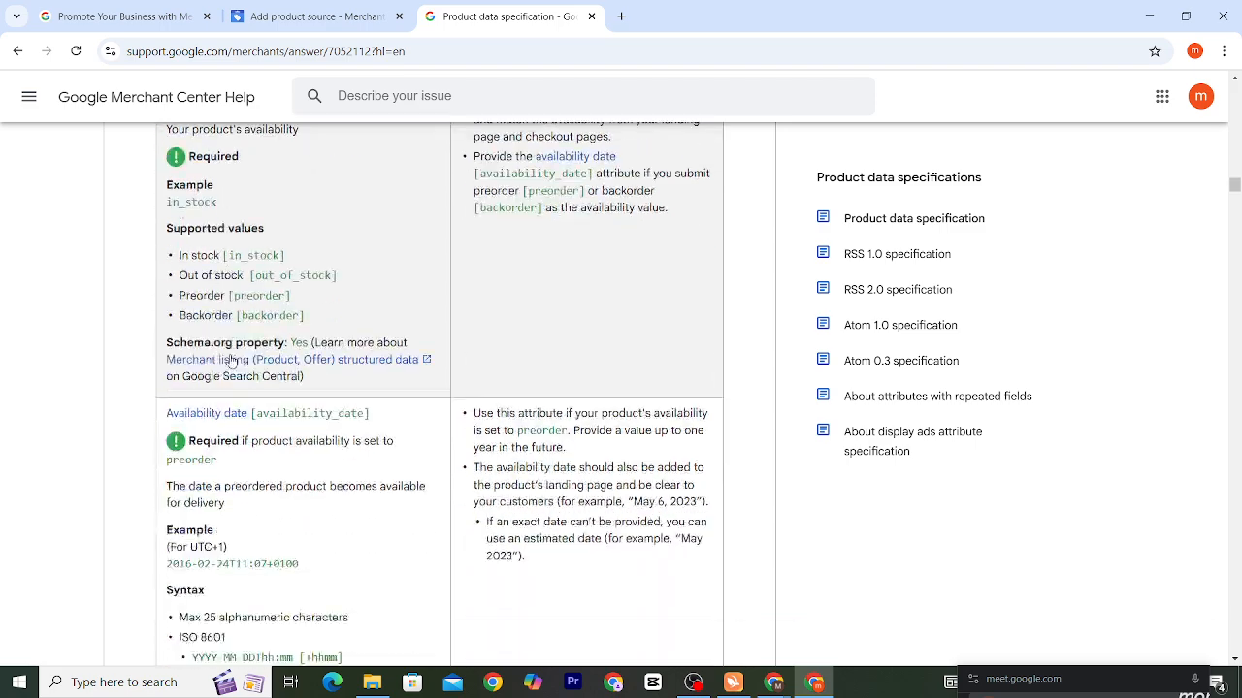
drag(162, 342, 240, 361)
scroll(368, 384, down, 1)
click(385, 377)
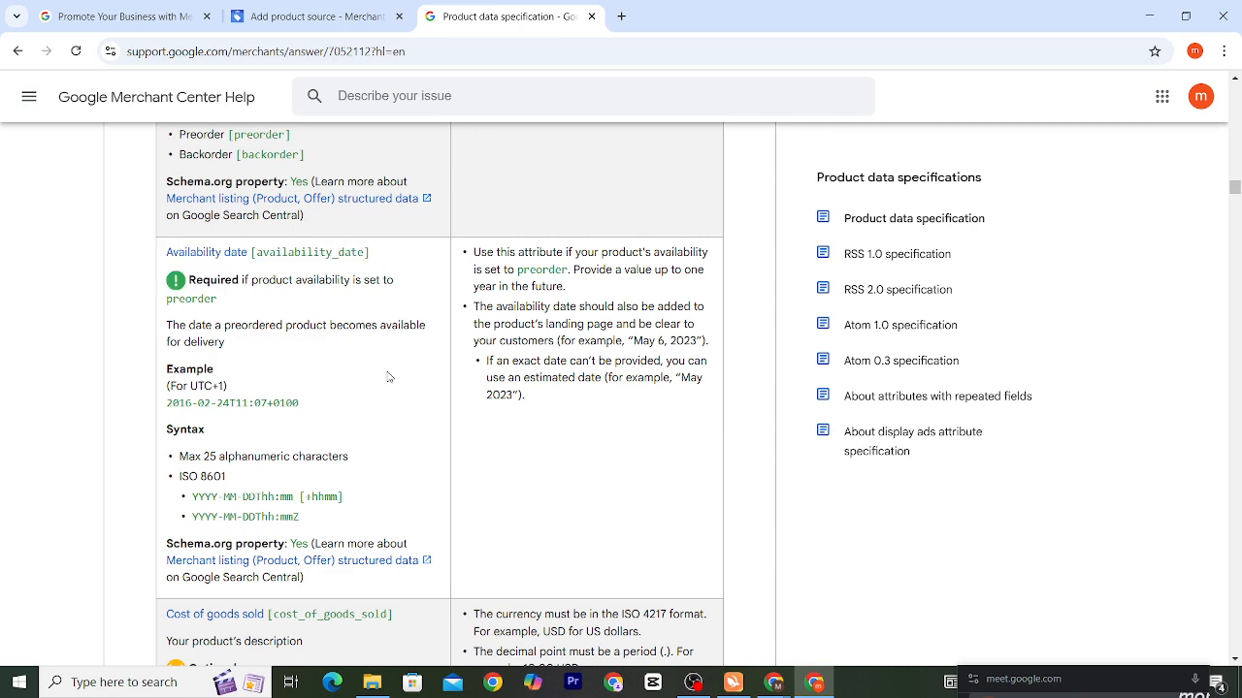
scroll(368, 382, down, 8)
scroll(351, 386, down, 3)
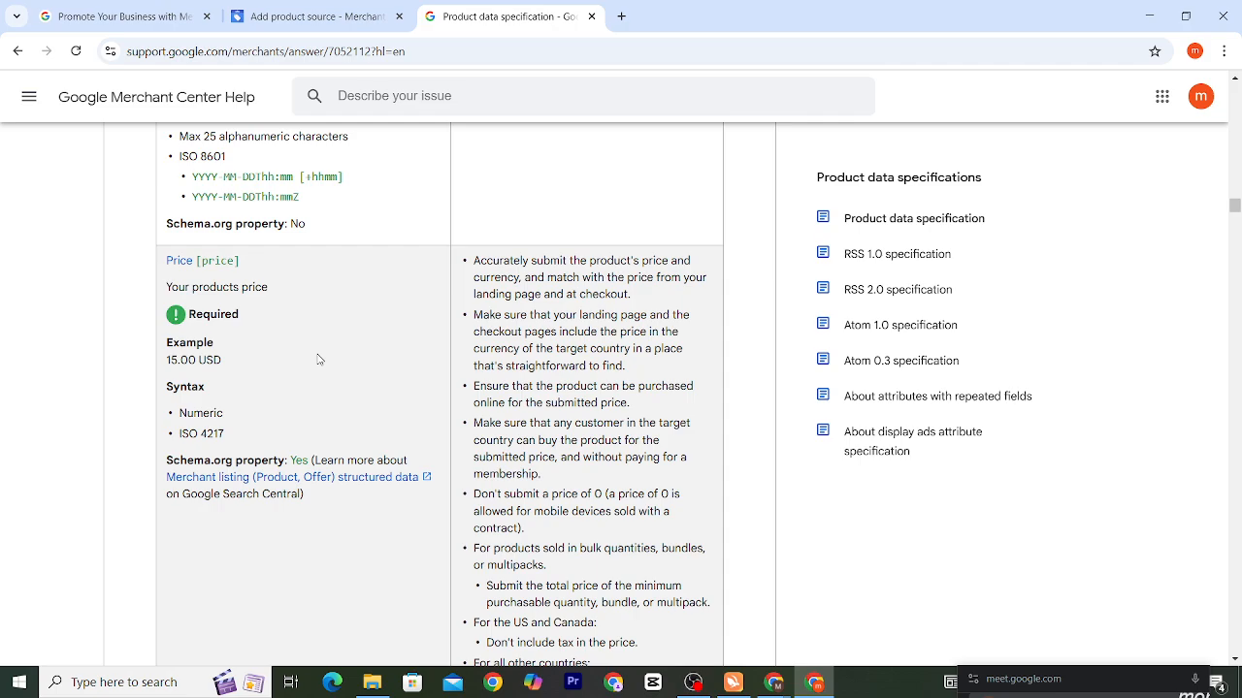
scroll(316, 361, down, 5)
scroll(316, 369, down, 12)
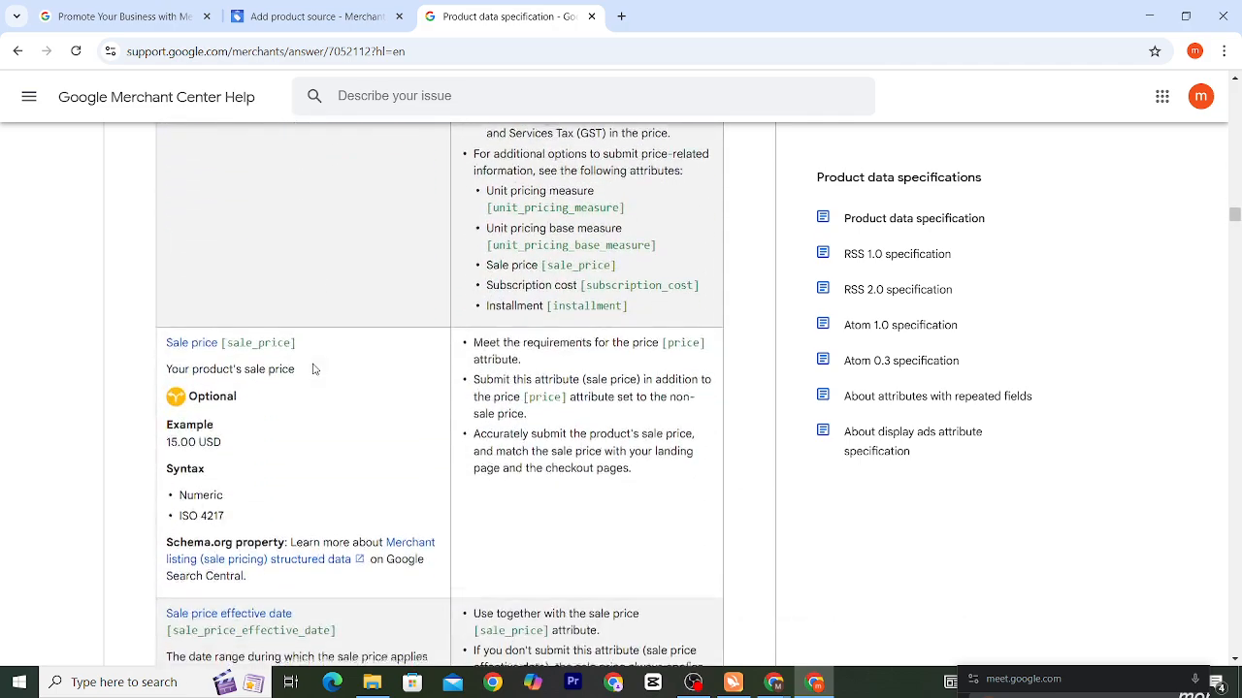
scroll(312, 374, down, 14)
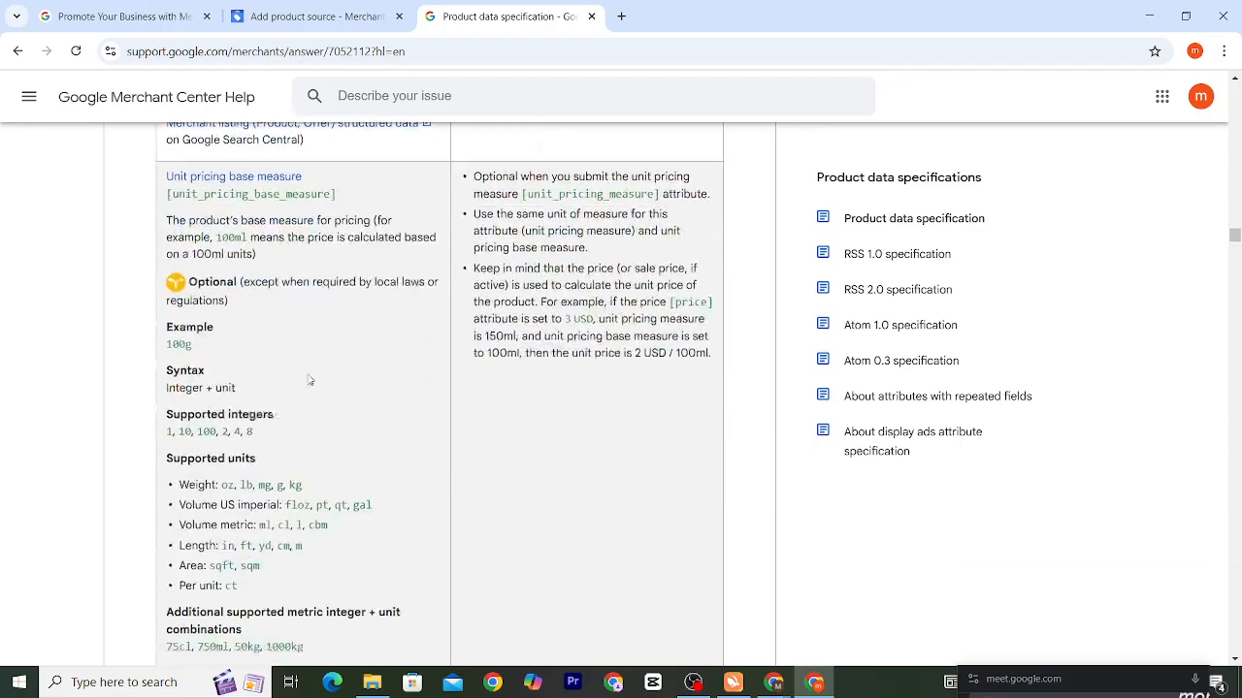
scroll(305, 380, down, 15)
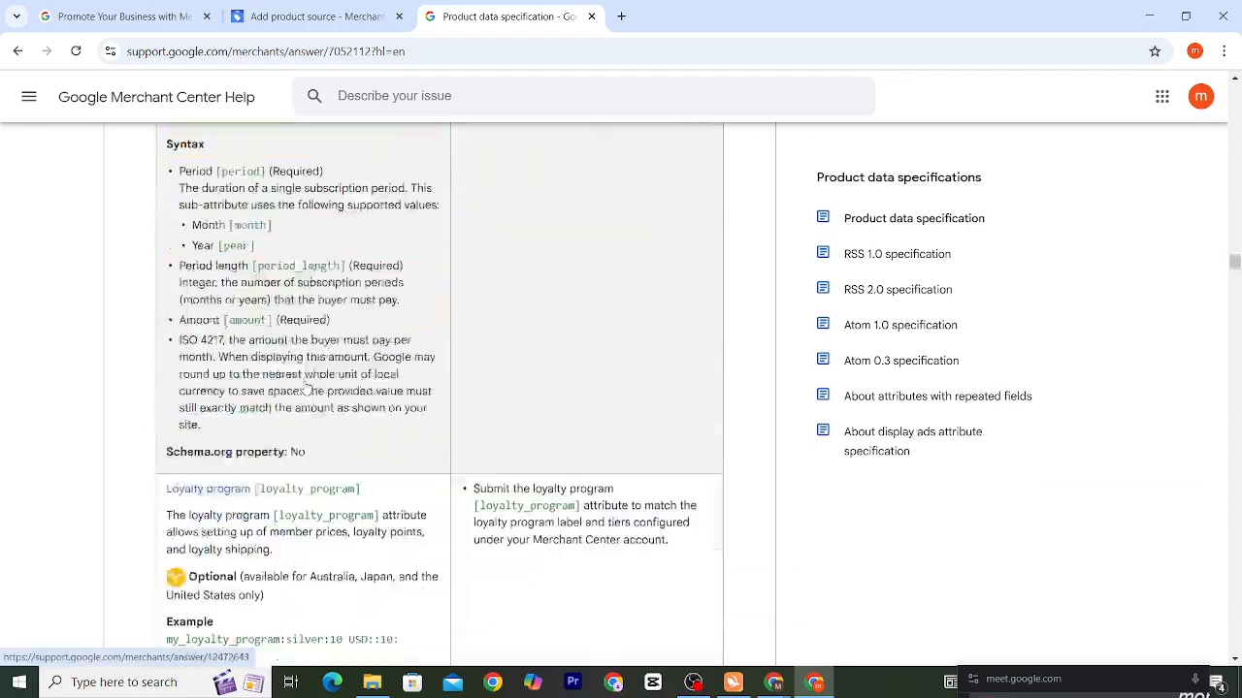
scroll(306, 391, down, 14)
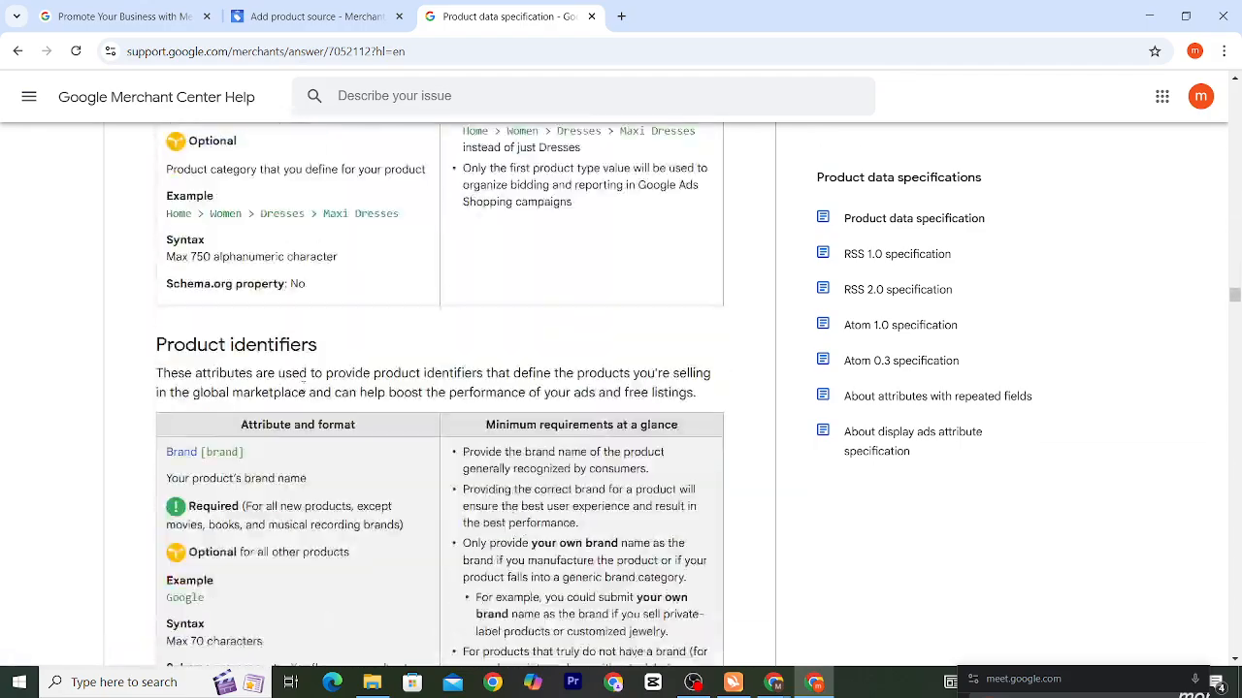
scroll(175, 309, up, 2)
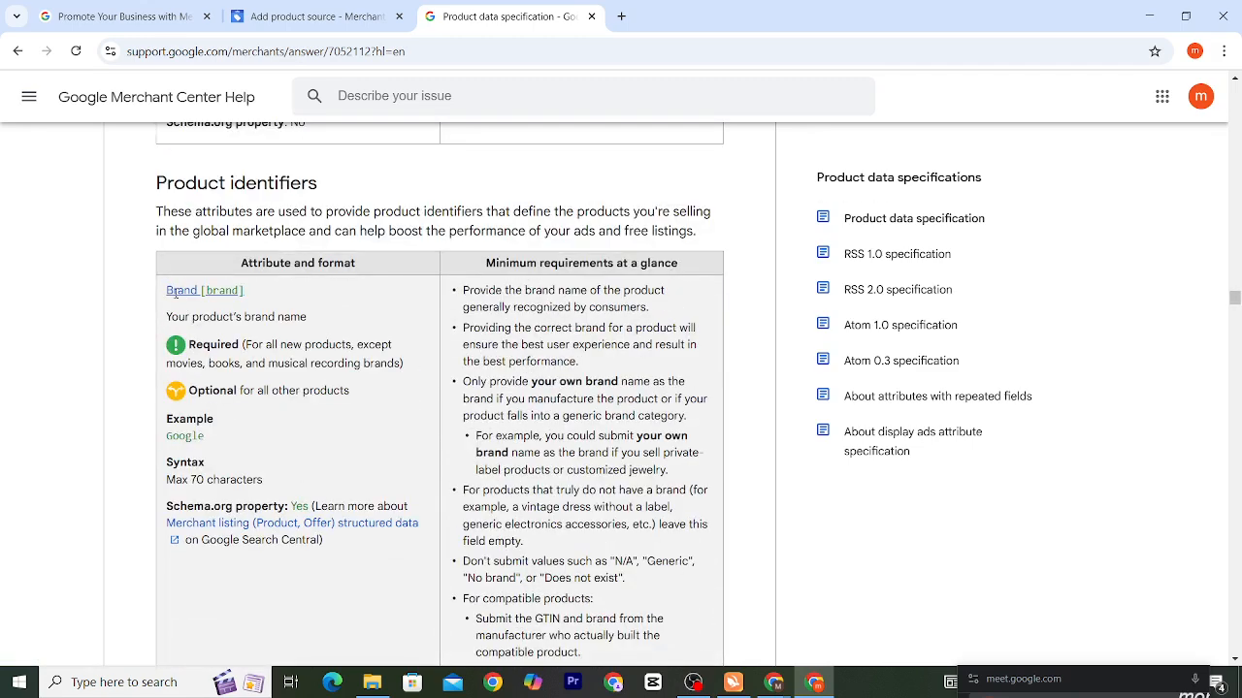
drag(167, 291, 198, 291)
scroll(371, 335, down, 5)
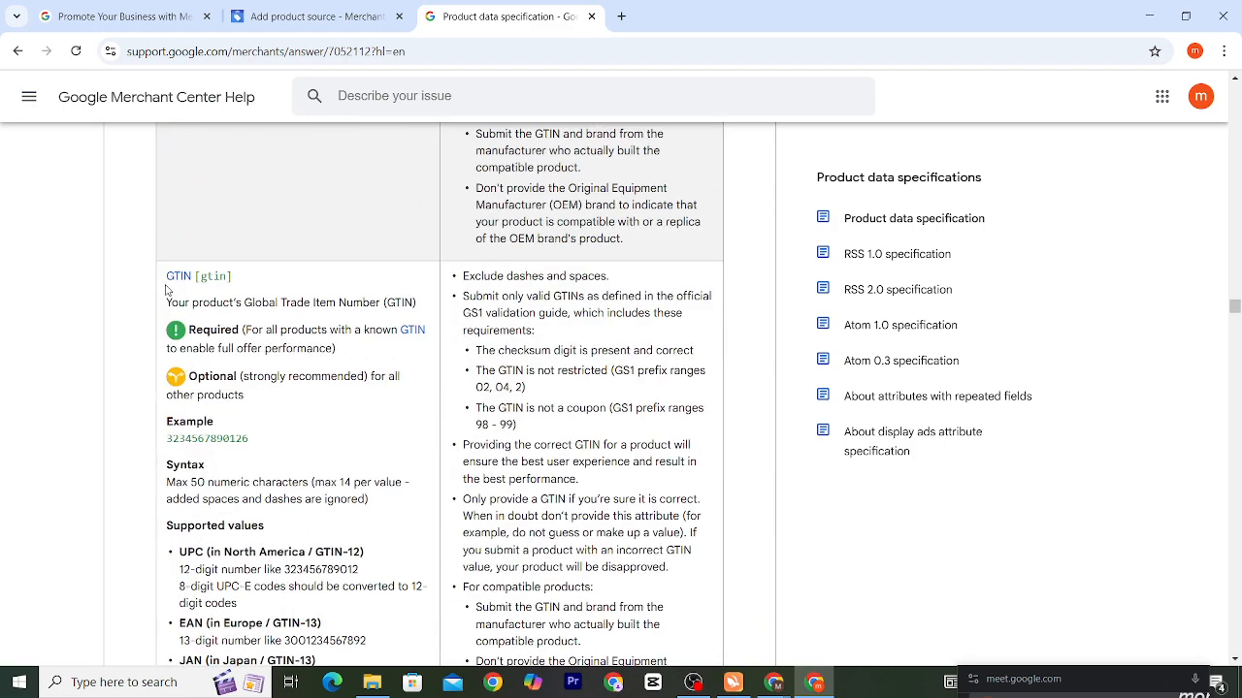
drag(166, 277, 184, 279)
drag(247, 304, 376, 300)
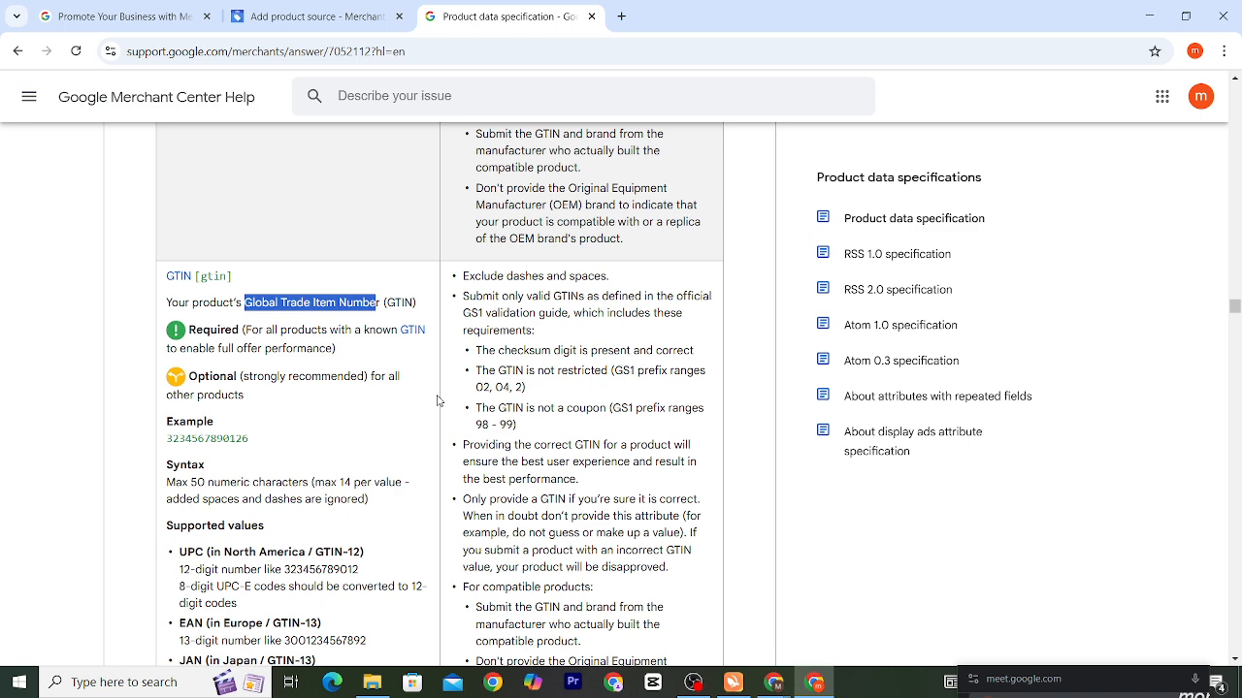
scroll(345, 426, down, 6)
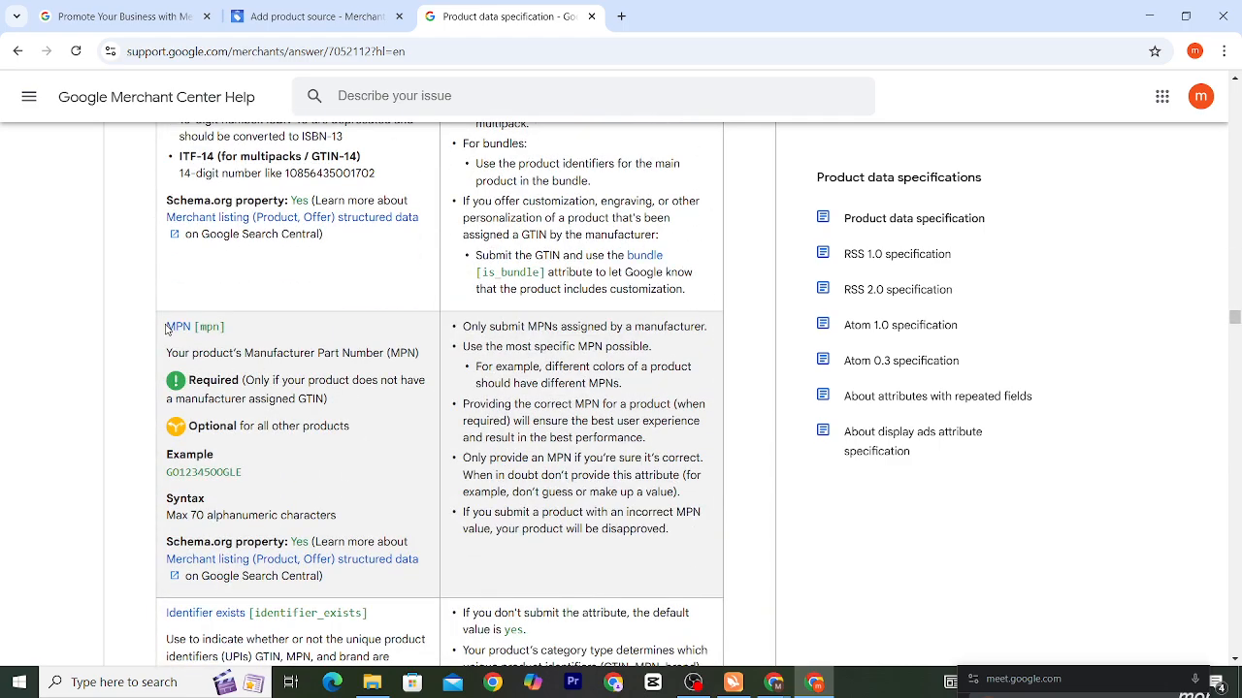
drag(165, 327, 177, 327)
scroll(339, 439, down, 1)
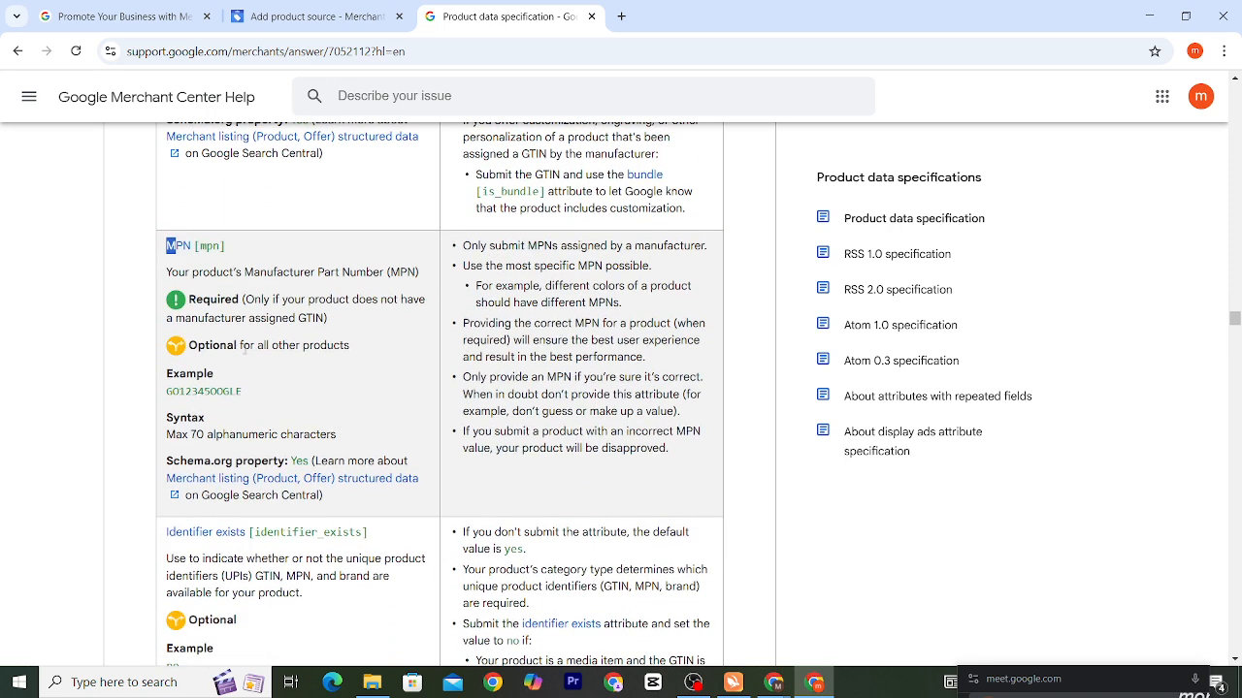
drag(248, 393, 167, 393)
scroll(363, 454, up, 8)
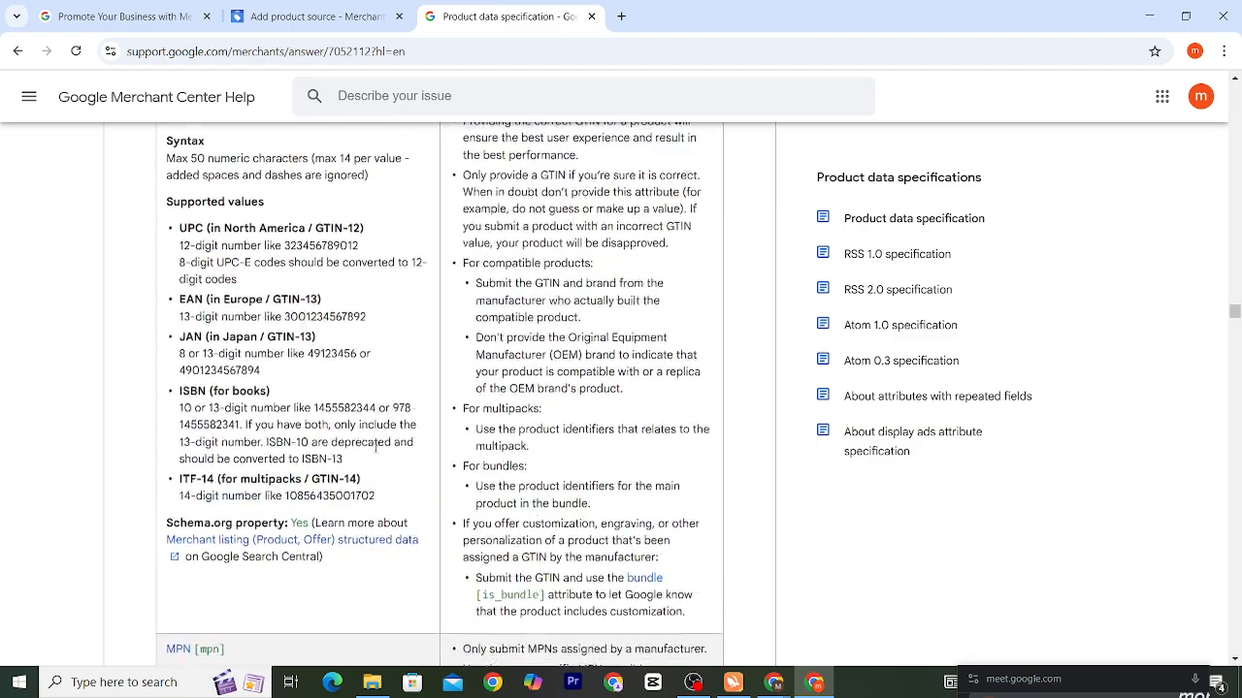
drag(251, 283, 167, 282)
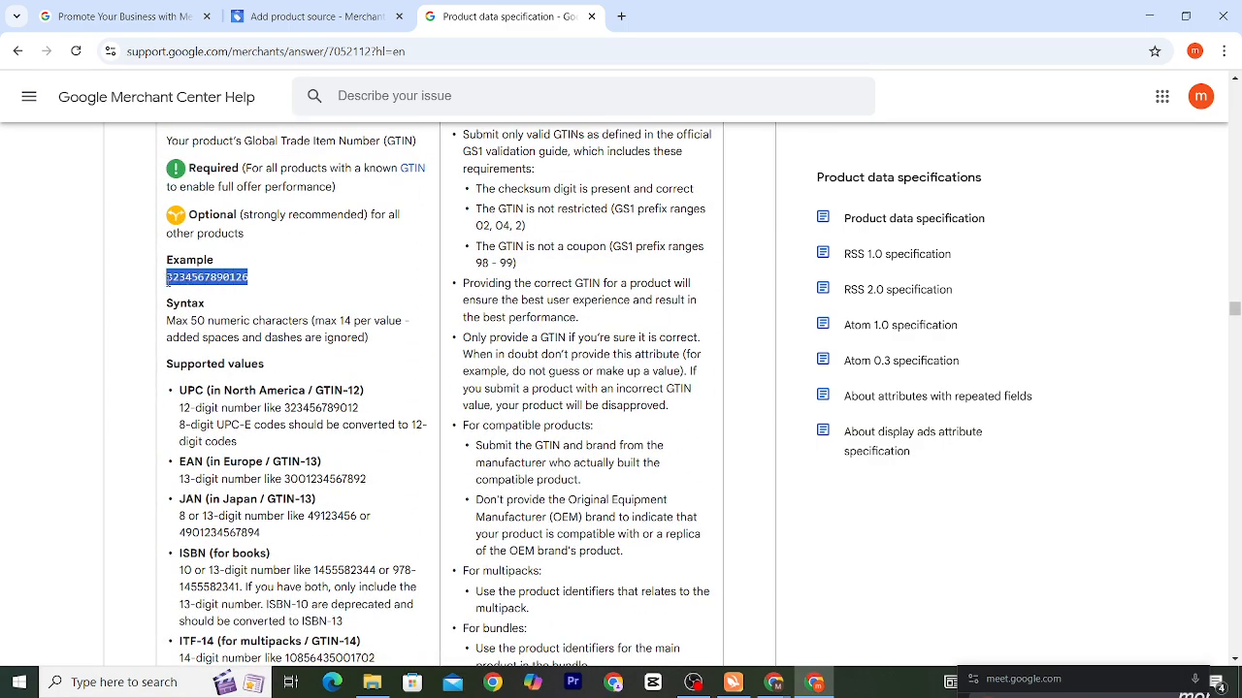
scroll(278, 314, up, 2)
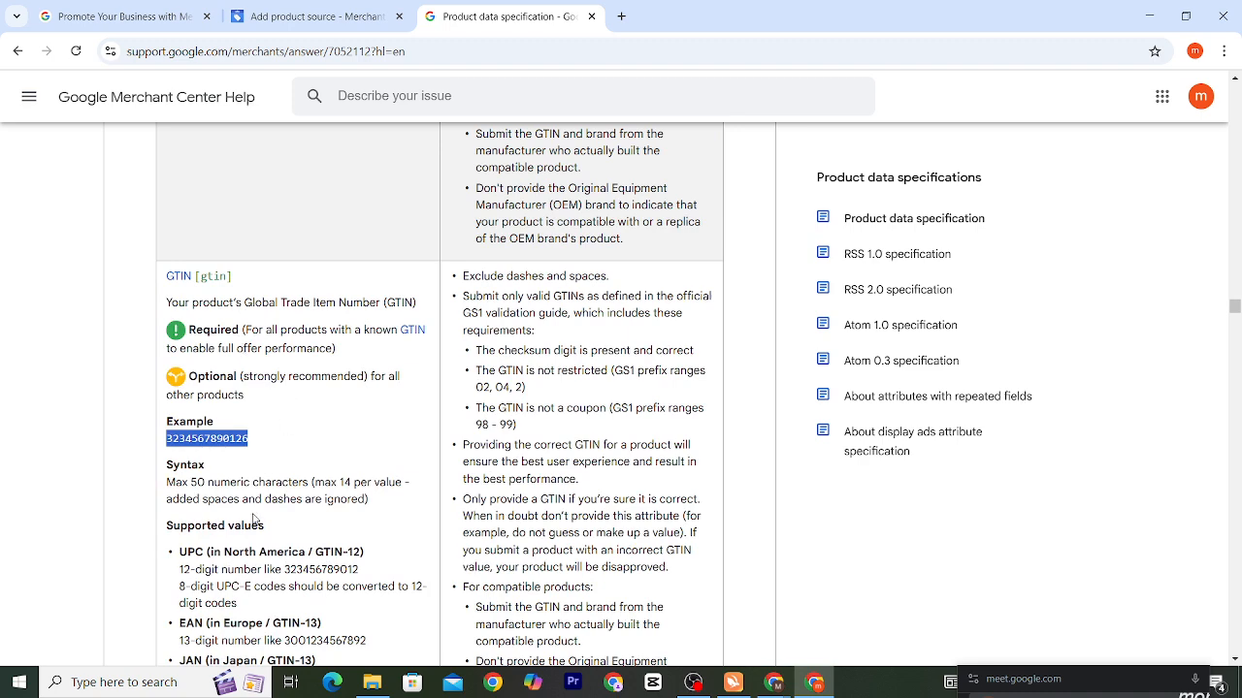
scroll(271, 381, down, 1)
click(269, 367)
double_click(201, 360)
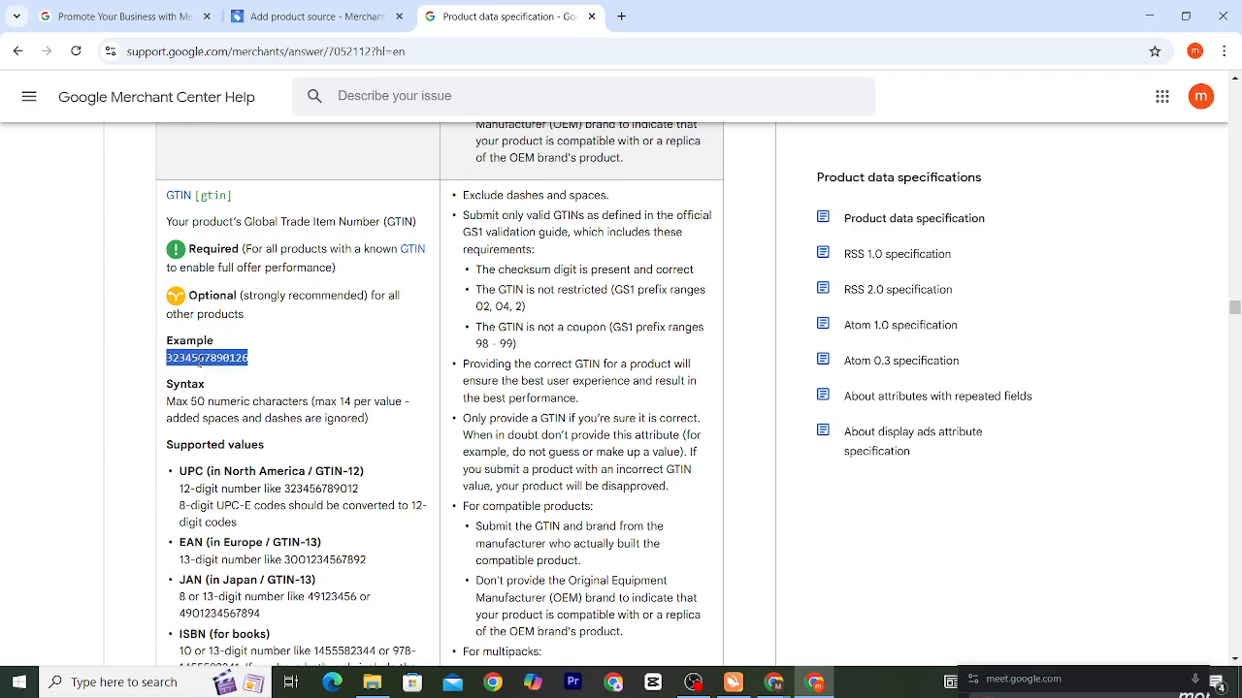
click(374, 372)
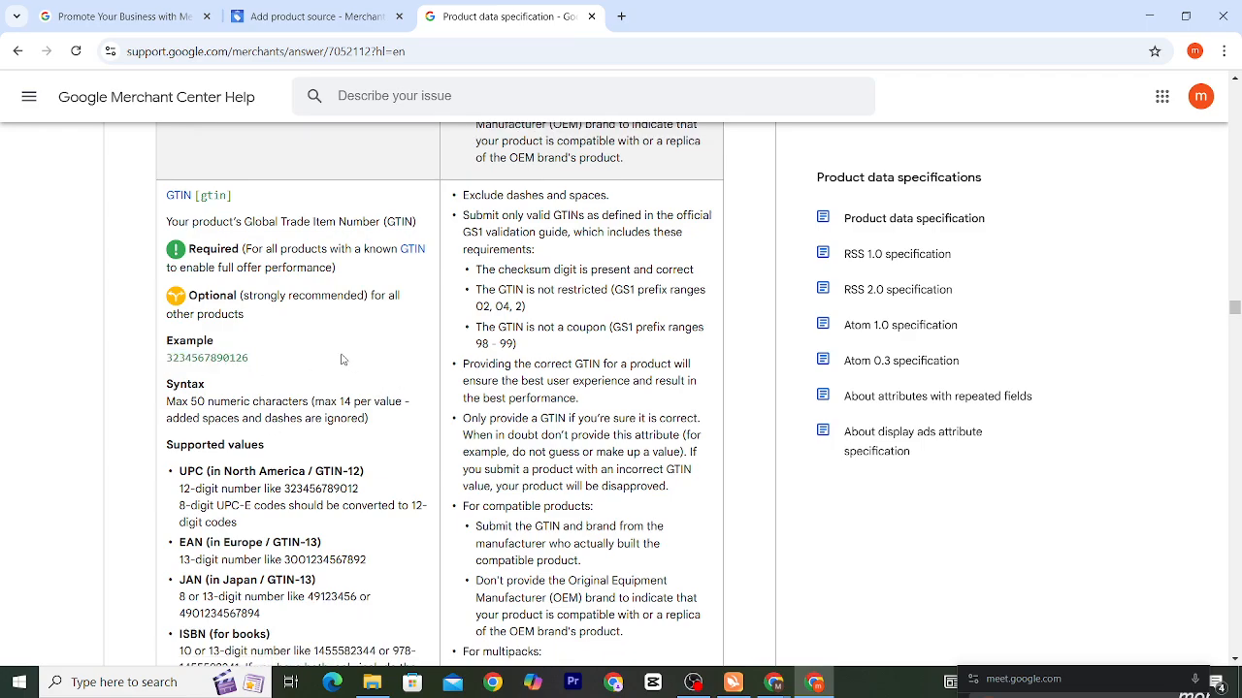
scroll(344, 361, down, 3)
scroll(340, 361, down, 12)
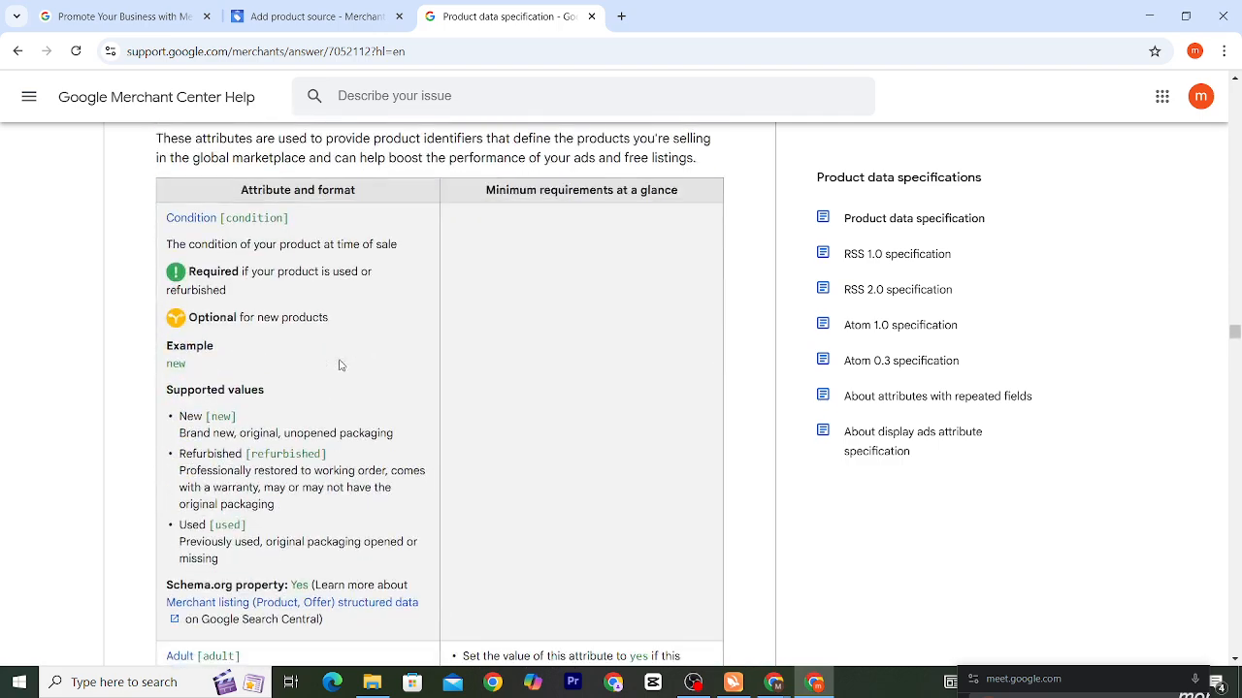
Scroll back up the specification, highlighting the Detailed product description heading.
scroll(302, 357, up, 1)
scroll(303, 357, up, 3)
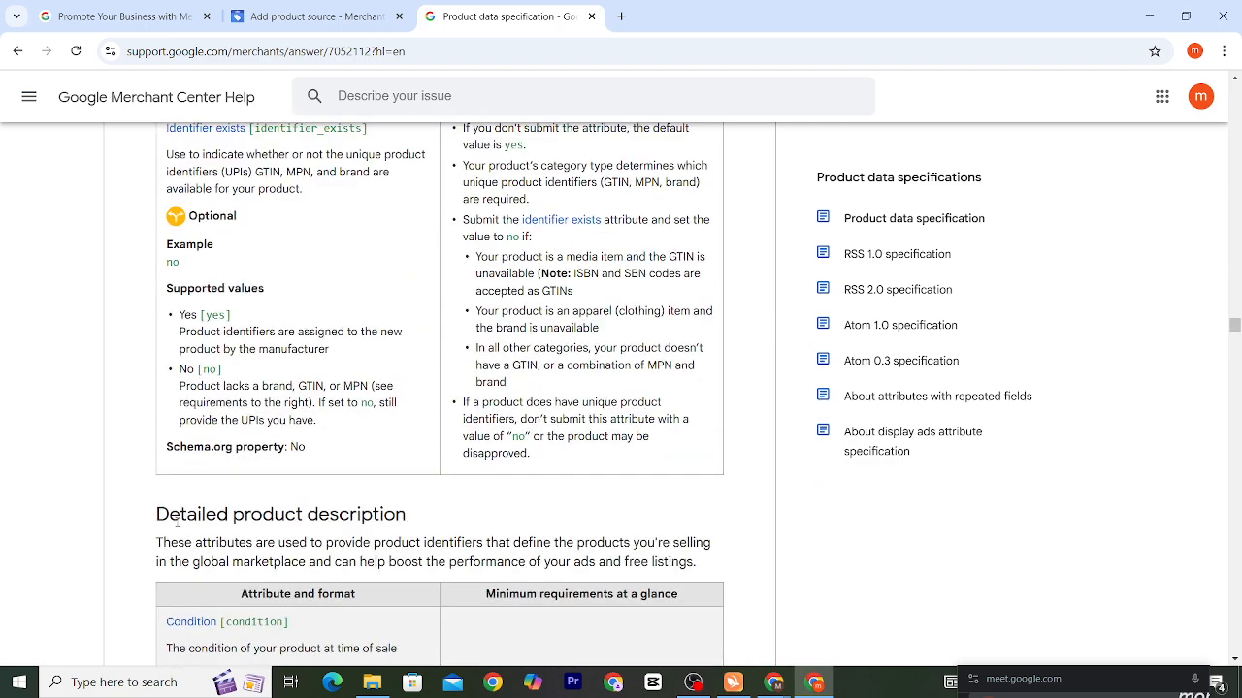
drag(153, 525, 447, 522)
scroll(446, 522, up, 15)
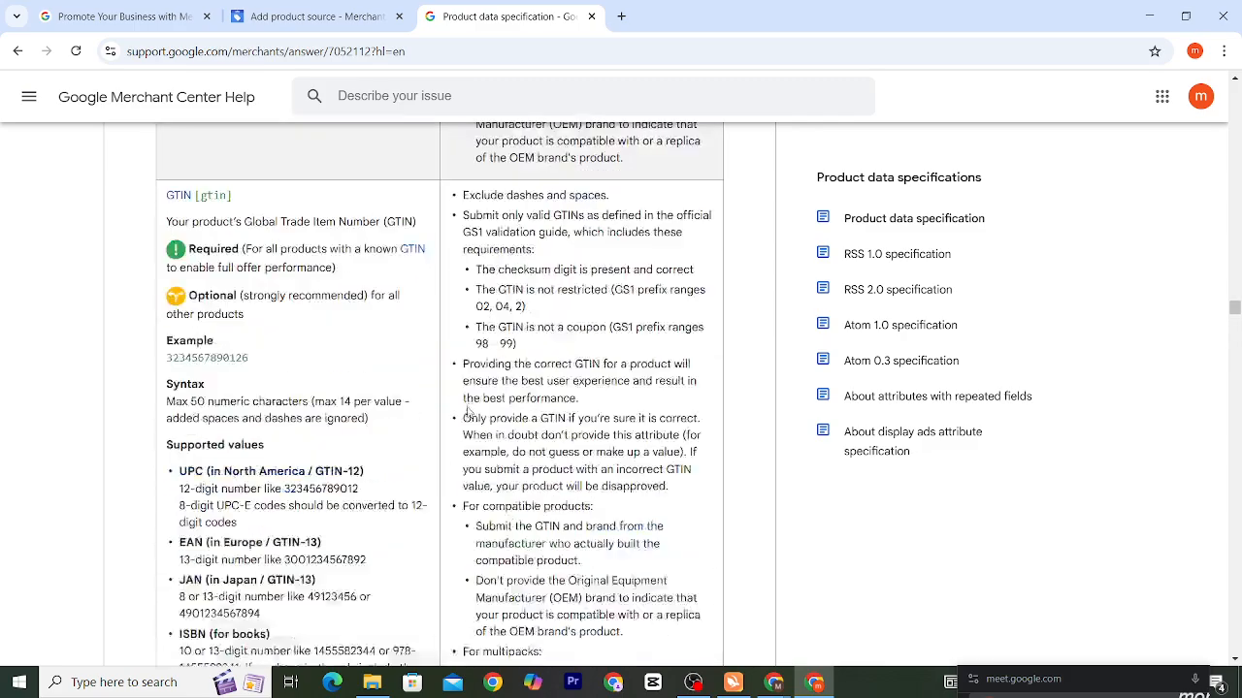
scroll(242, 372, up, 5)
scroll(377, 423, down, 5)
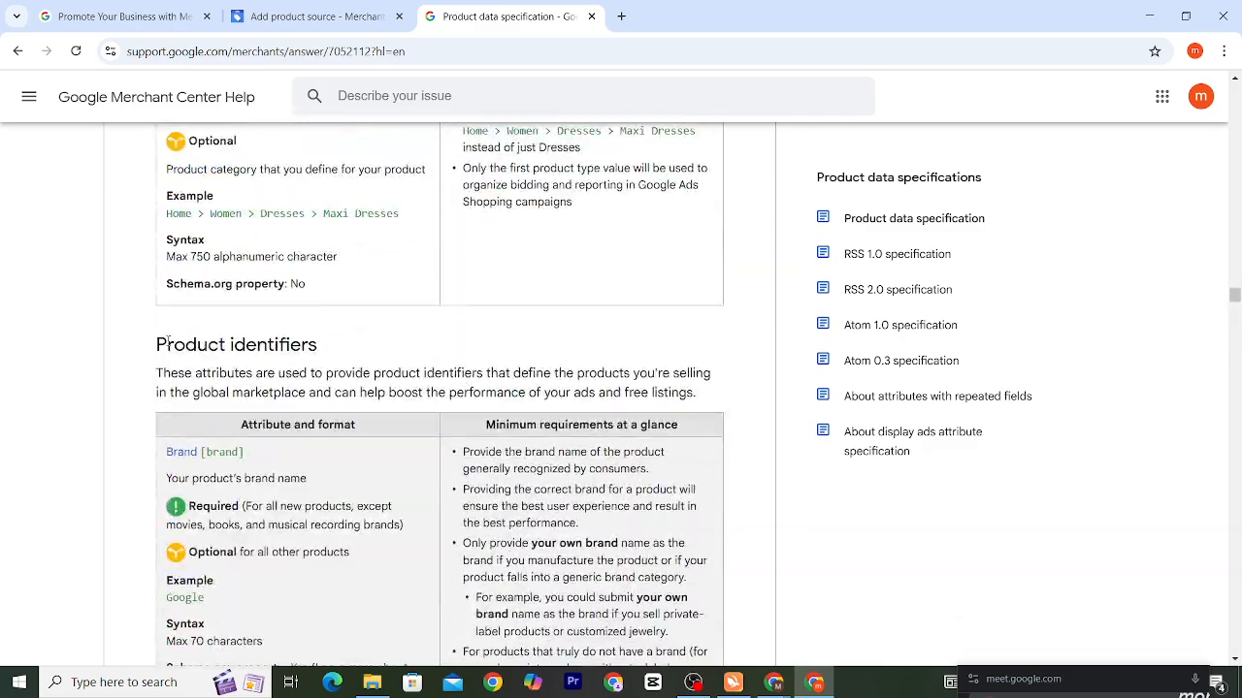
scroll(340, 346, up, 10)
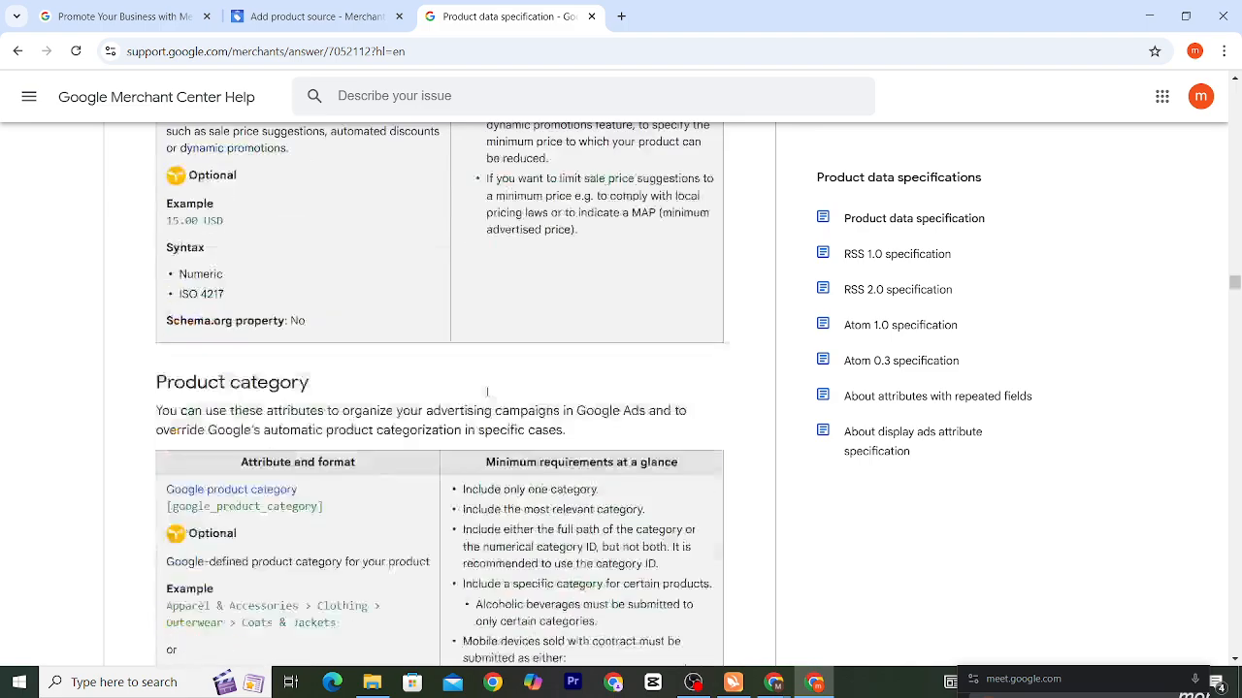
scroll(383, 510, down, 3)
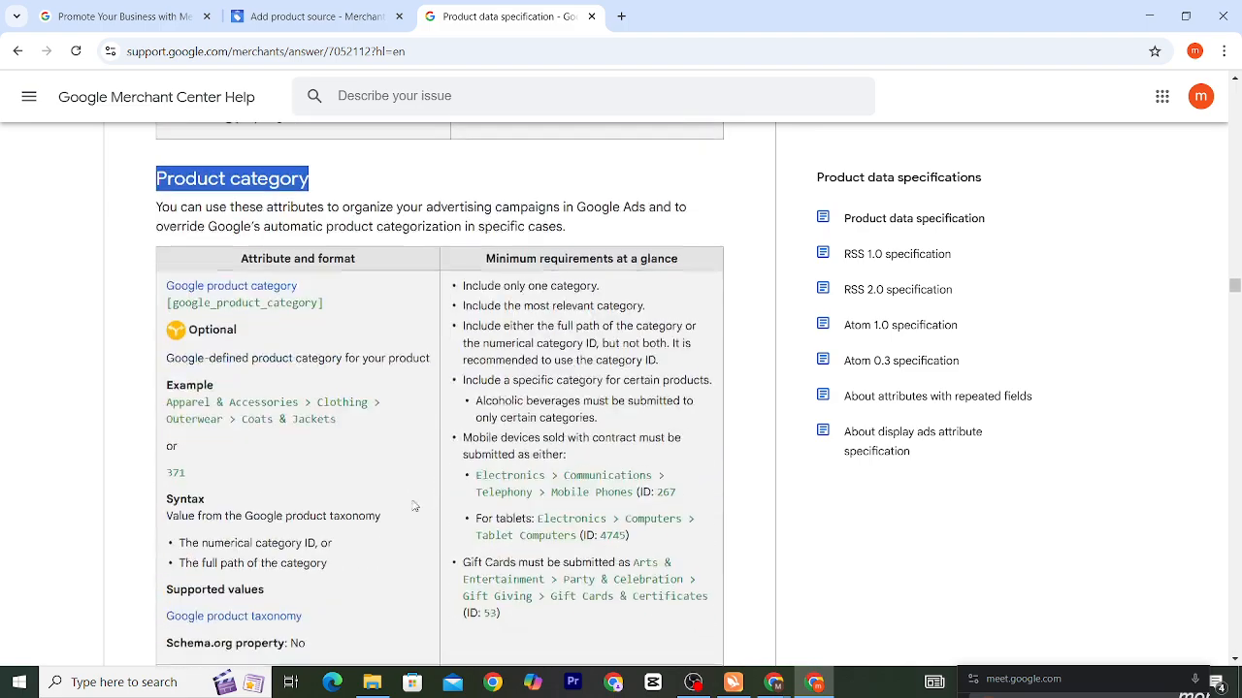
scroll(389, 415, down, 20)
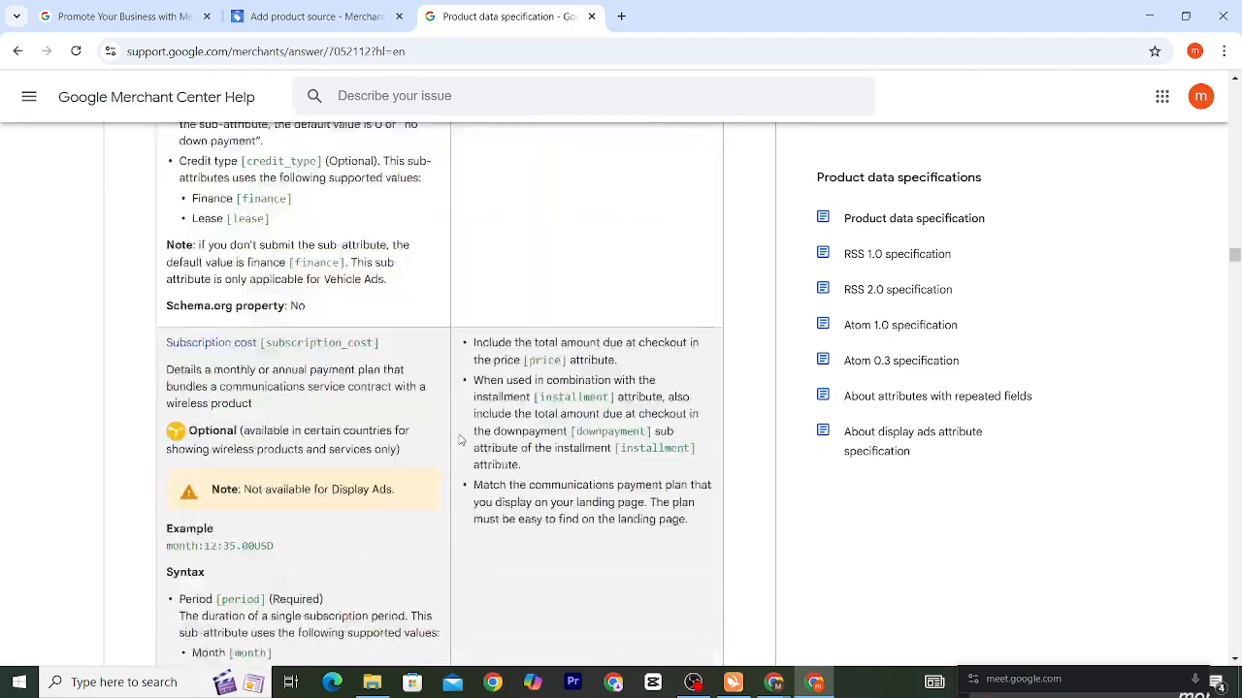
Return to the top of the specification page, then go back to the Add product source tab.
scroll(460, 442, up, 20)
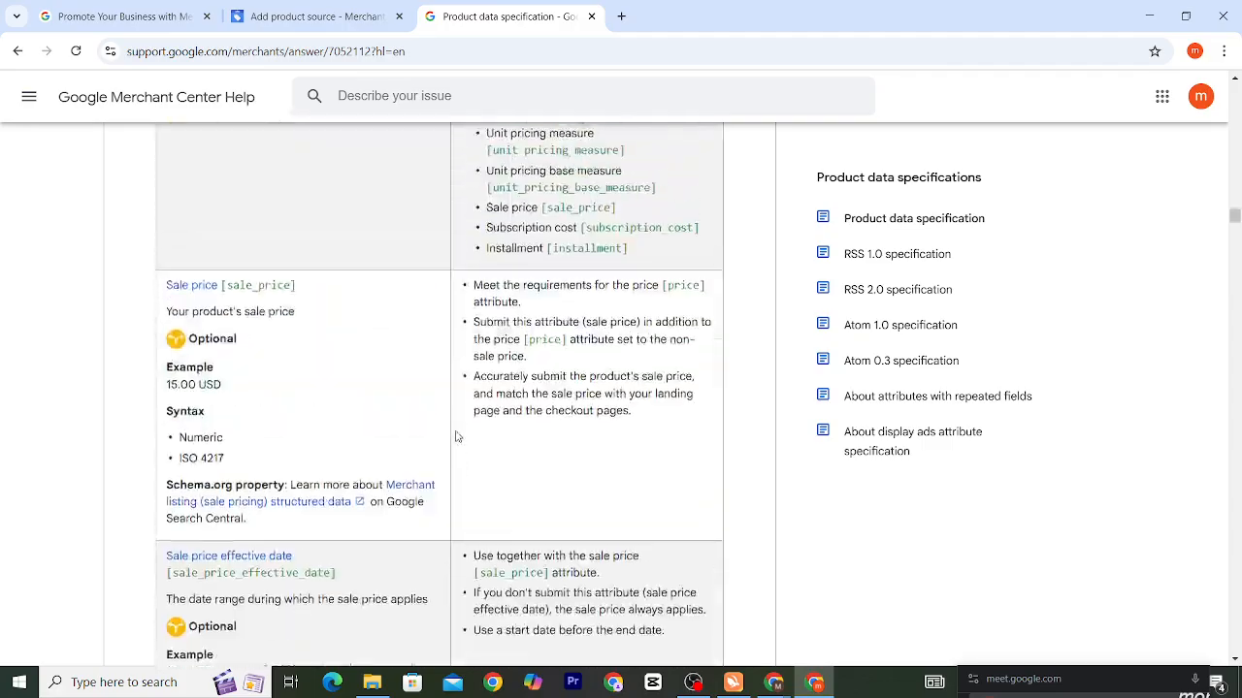
scroll(458, 436, up, 15)
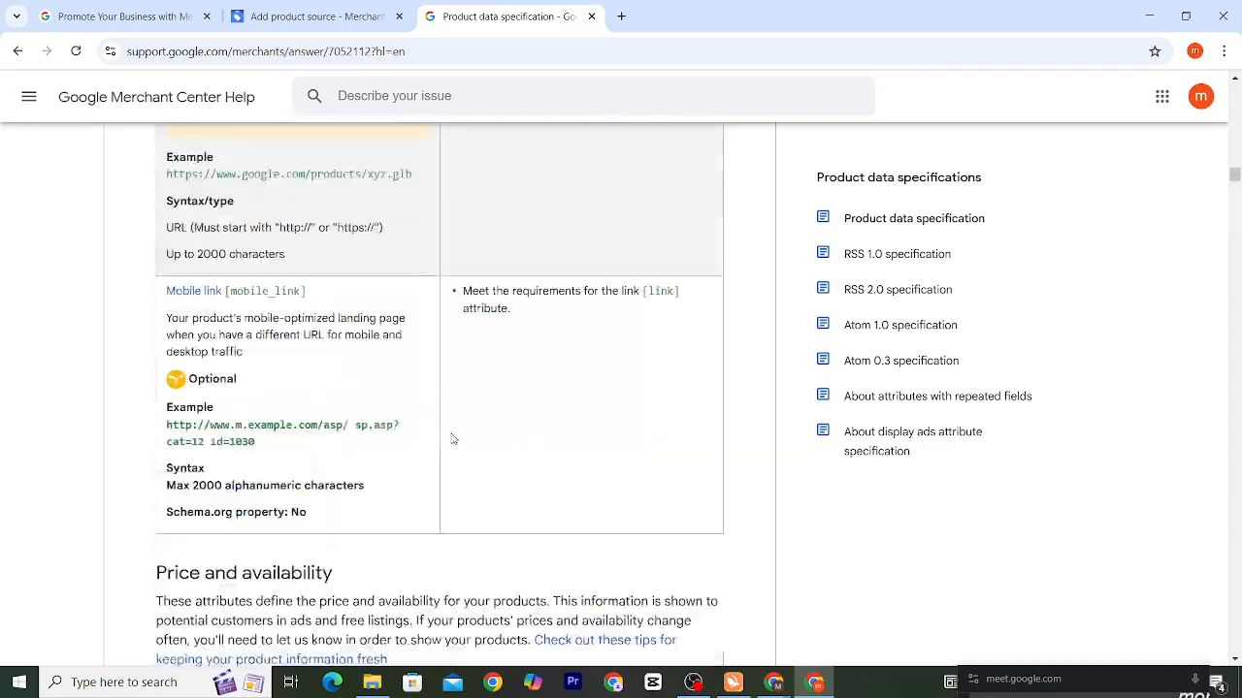
scroll(451, 436, up, 15)
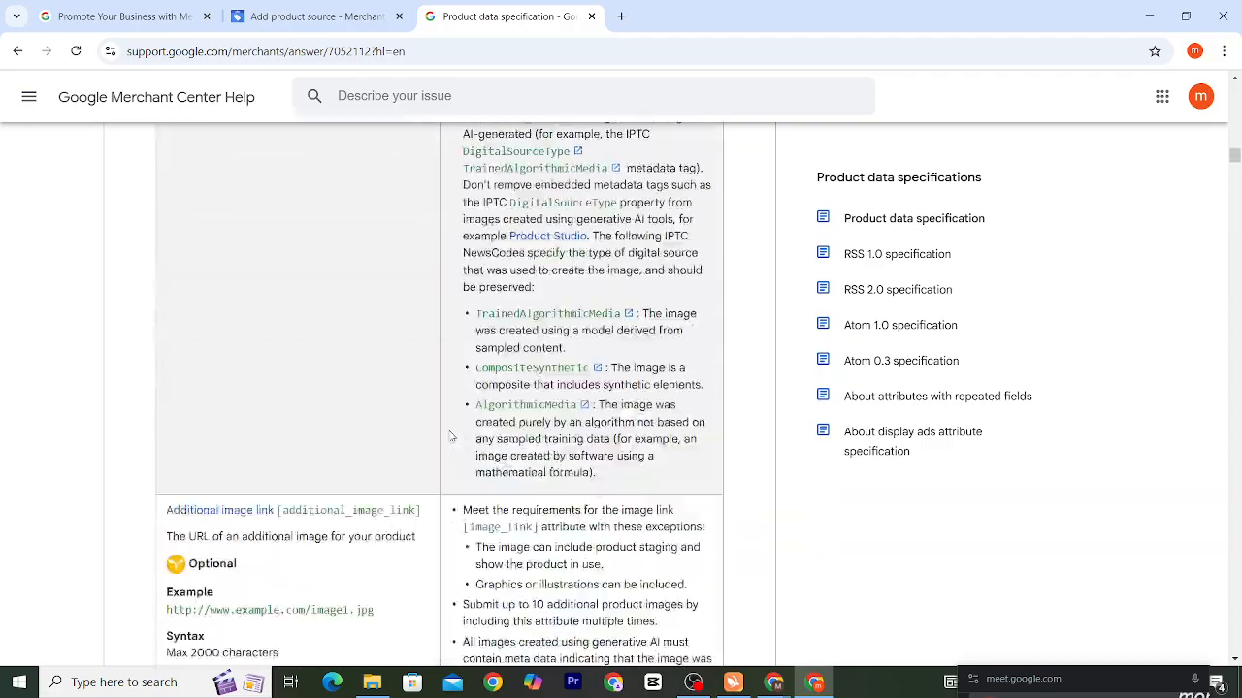
scroll(449, 429, up, 15)
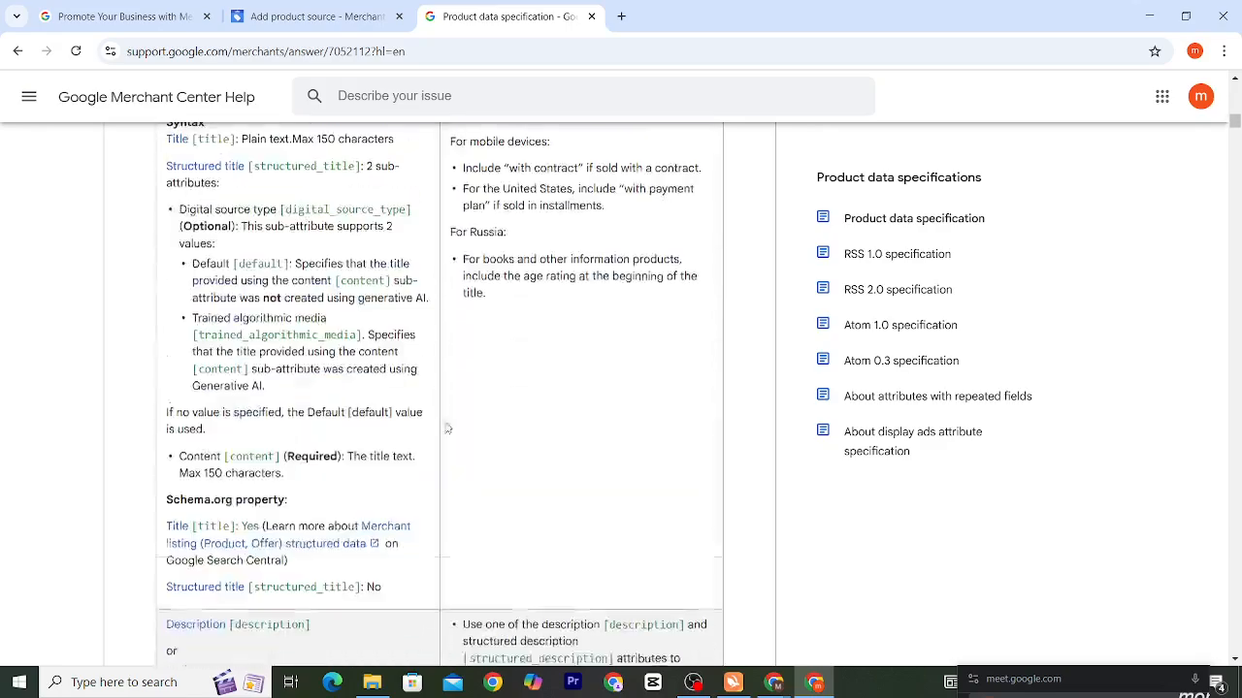
scroll(445, 428, up, 15)
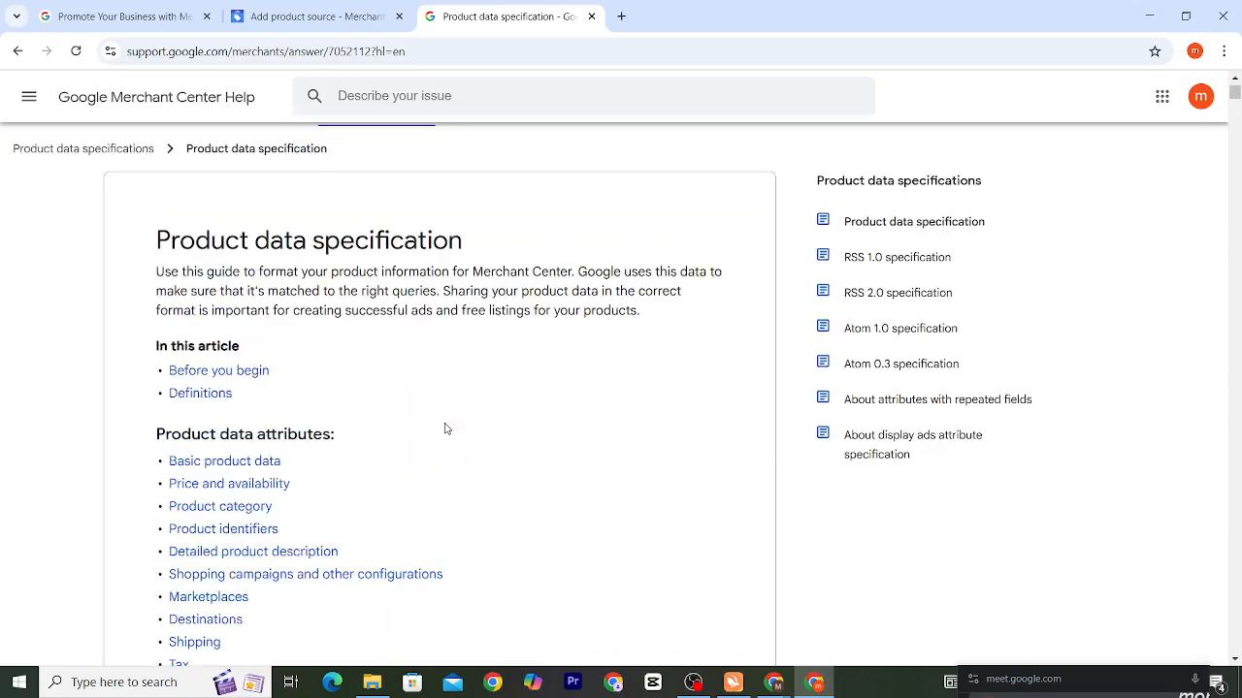
drag(122, 330, 511, 329)
click(512, 309)
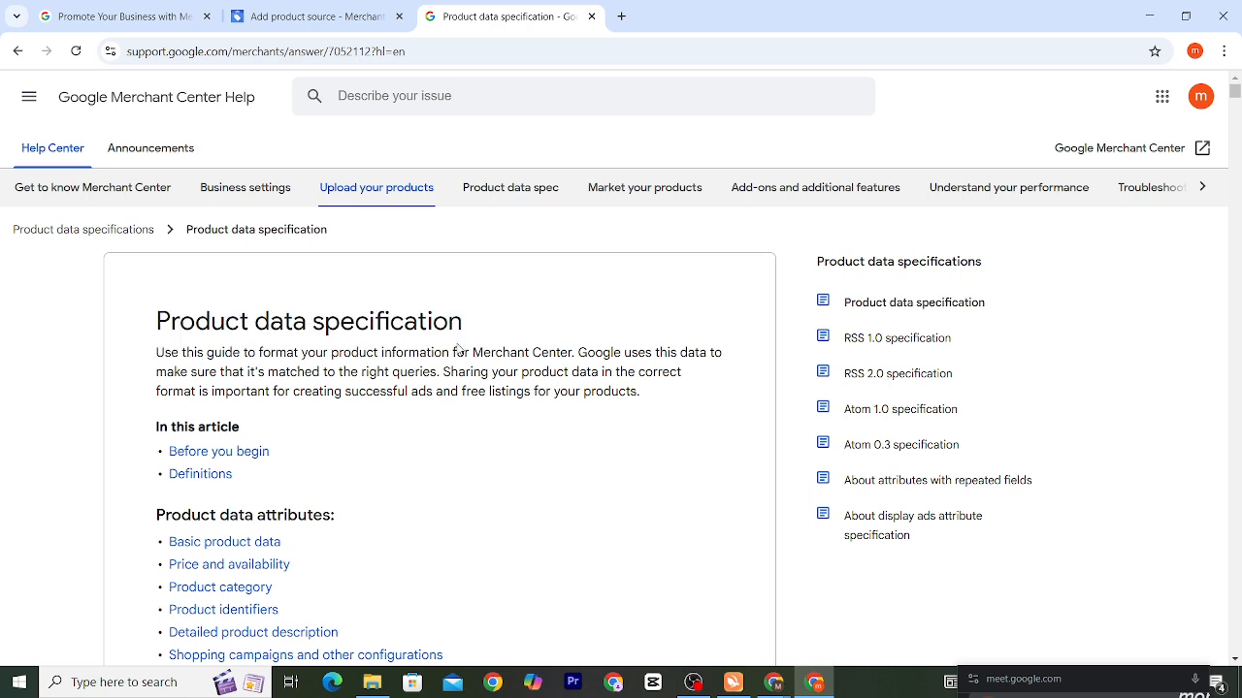
click(439, 51)
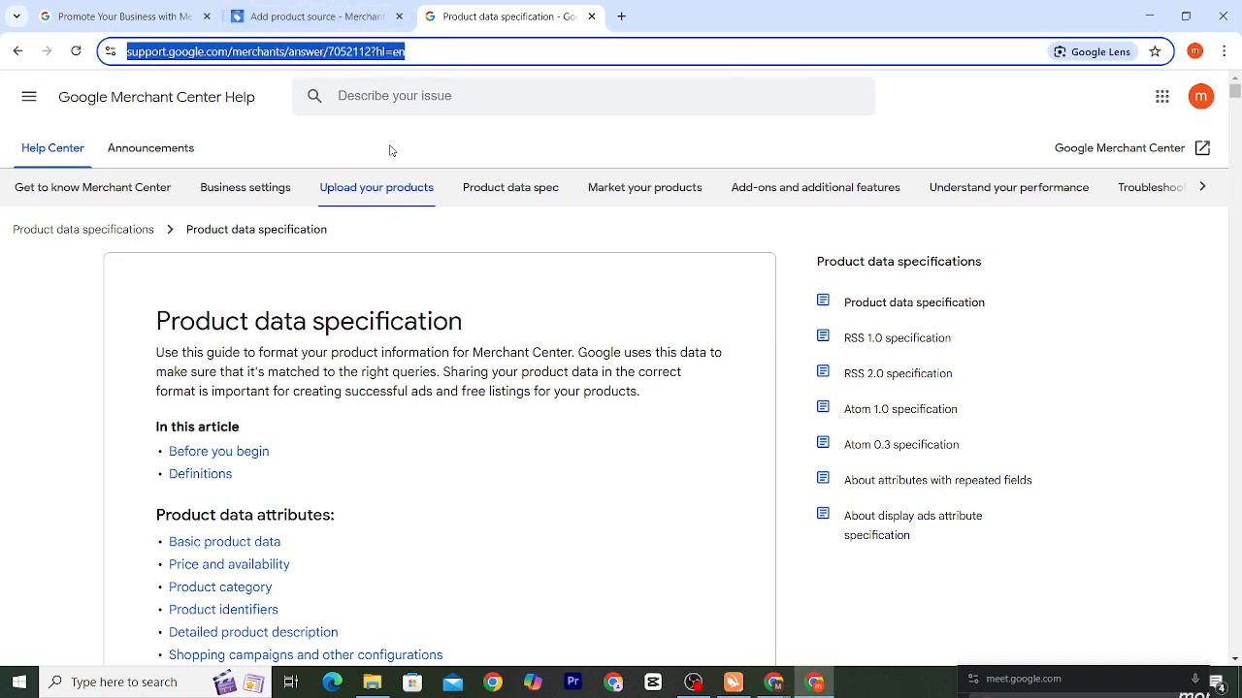
click(339, 24)
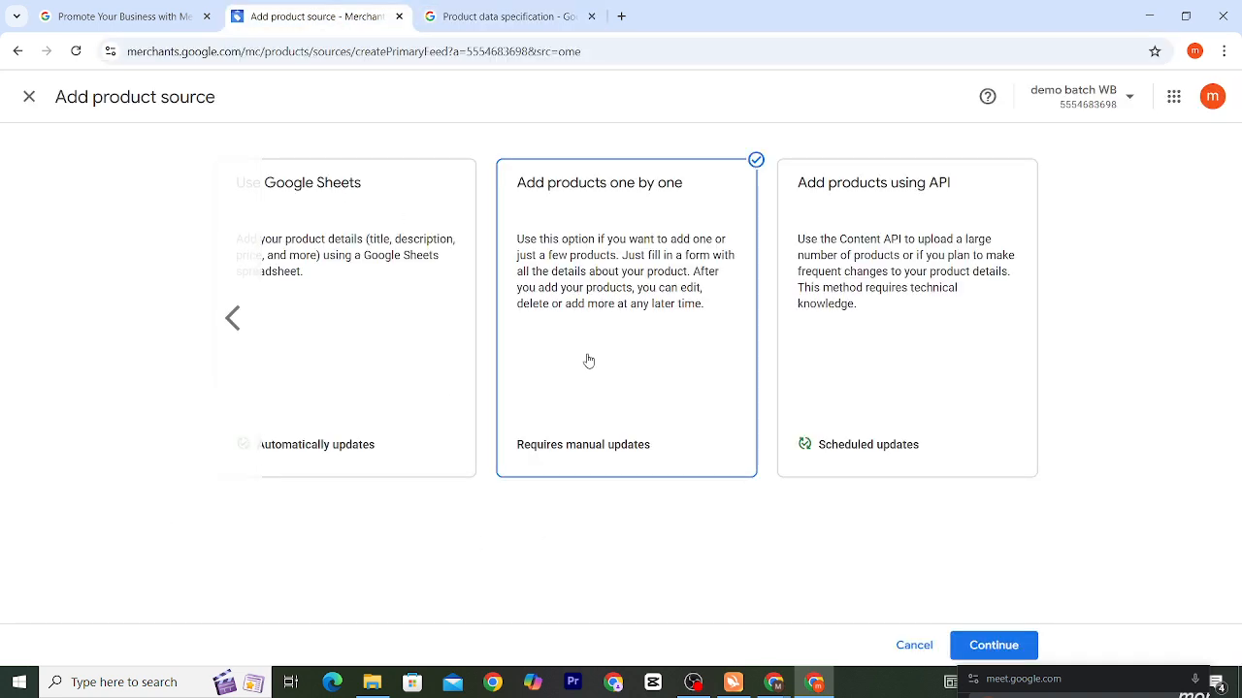
Choose 'Add products using API' and scroll down to the source name field.
click(891, 291)
scroll(568, 416, down, 1)
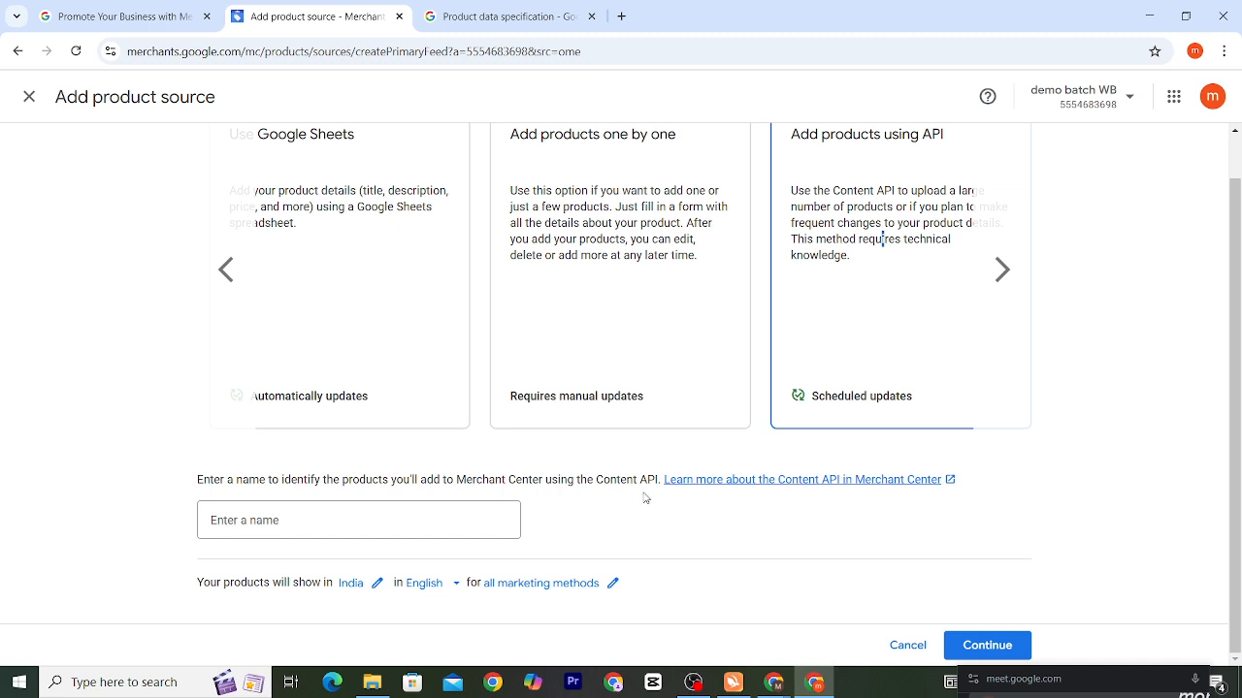
Name the API product source 'demo batch wb' and create it.
click(306, 516)
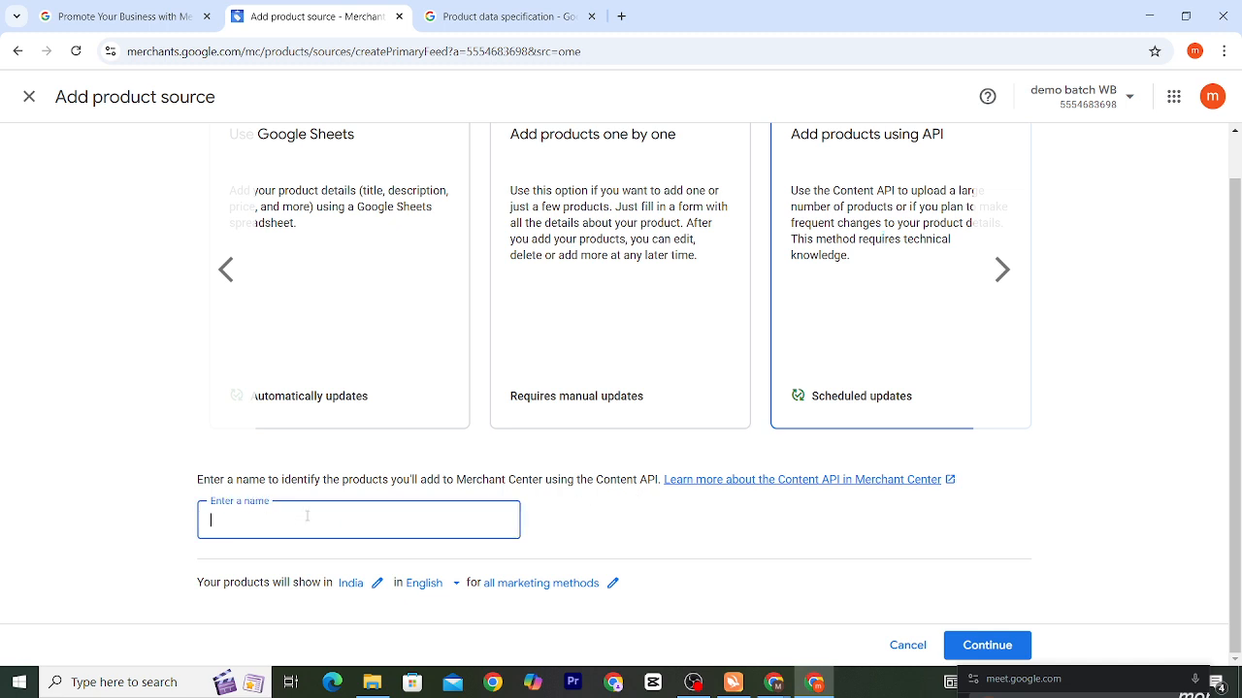
text(demo batch wb)
click(975, 645)
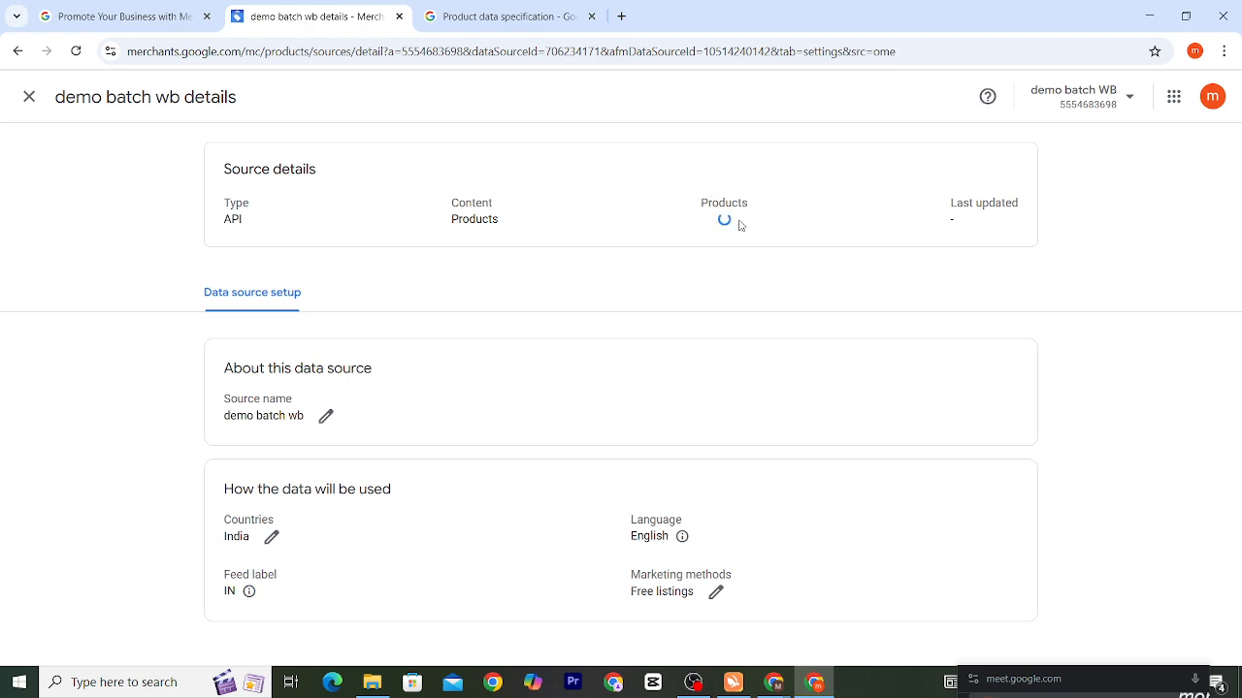
Reload the 'demo batch wb' details page to check its Products count, then bring OBS forward.
drag(700, 206, 761, 212)
click(76, 51)
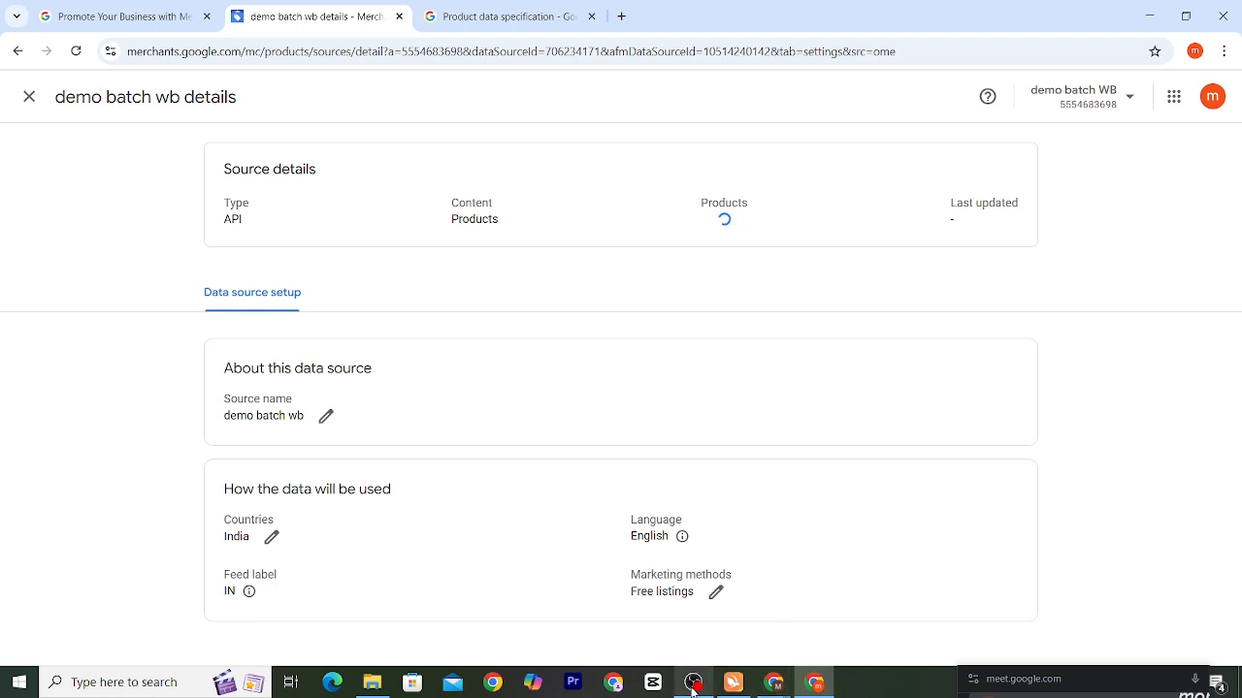
mouse_move(693, 688)
mouse_move(776, 689)
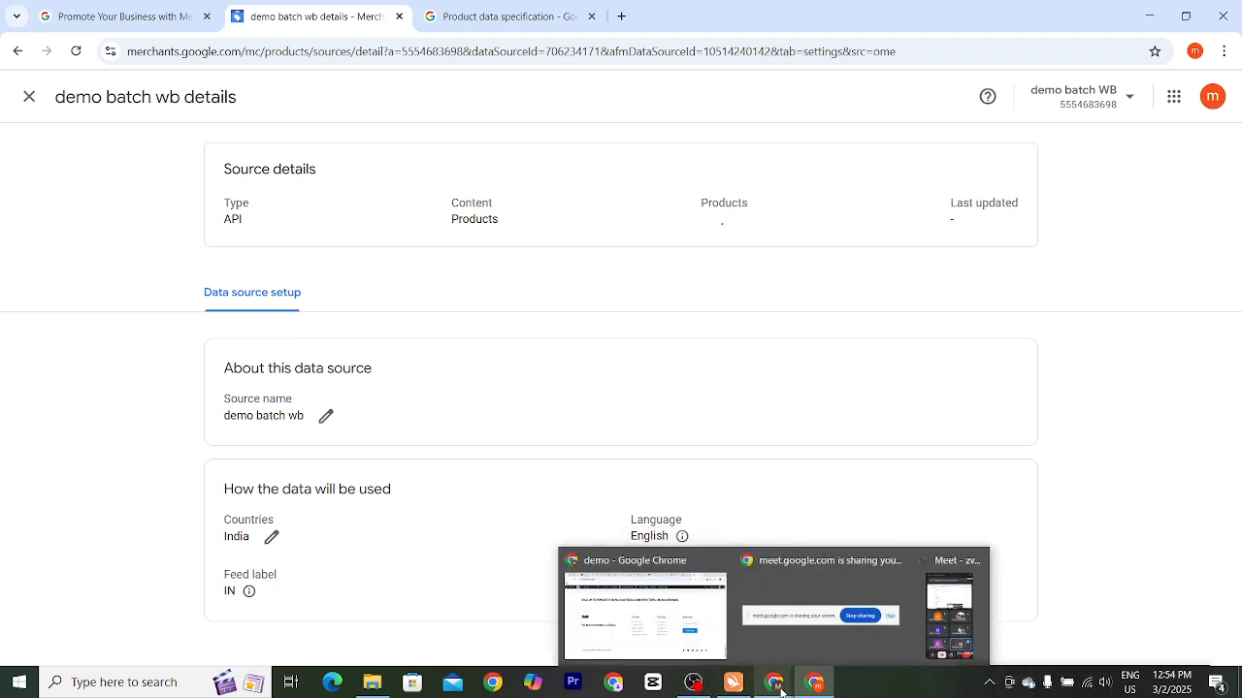
click(692, 683)
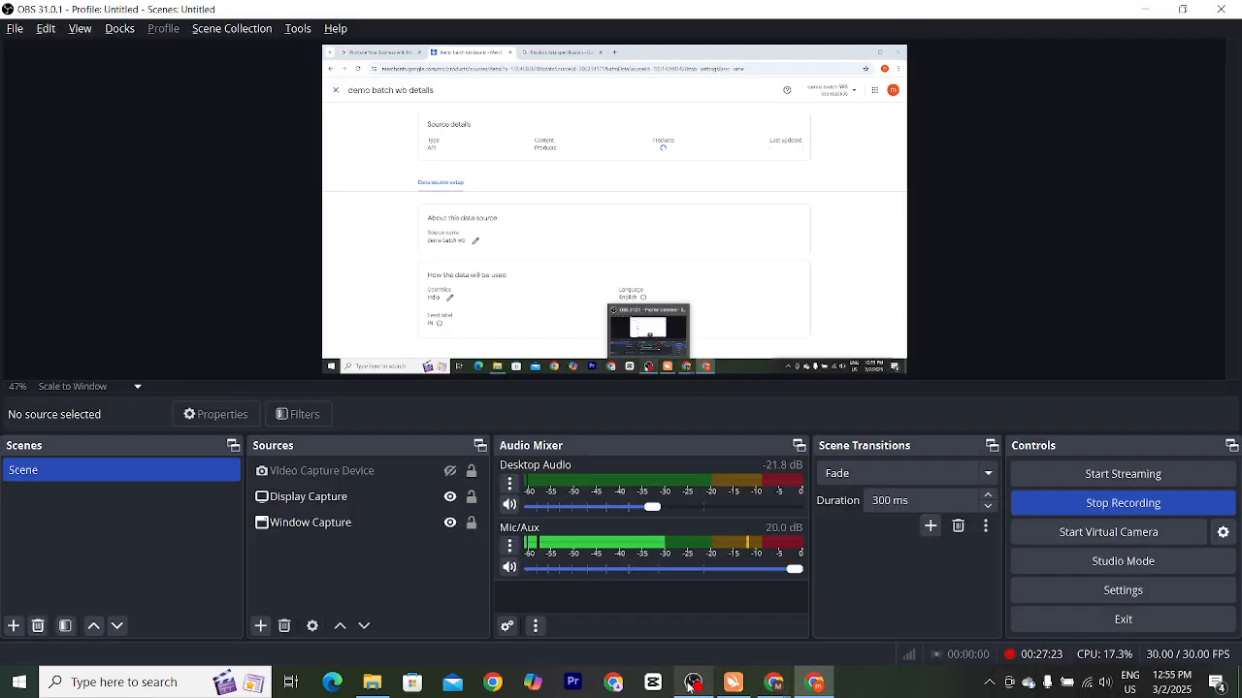